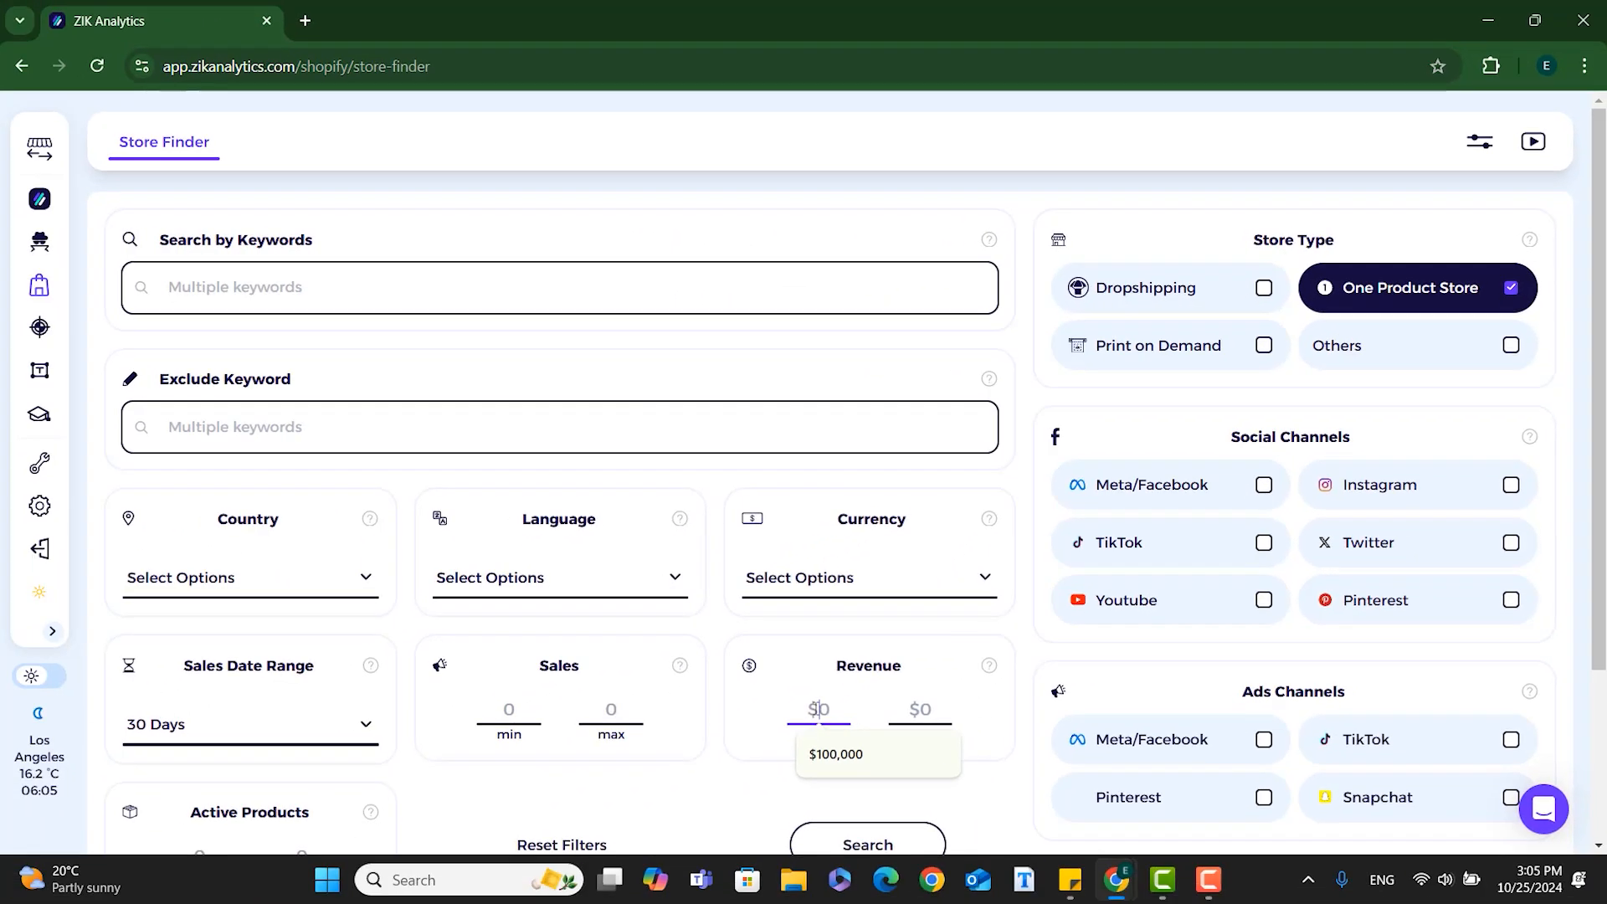
- Set the minimum revenue to $30,000 and search for one-product stores
text(30)
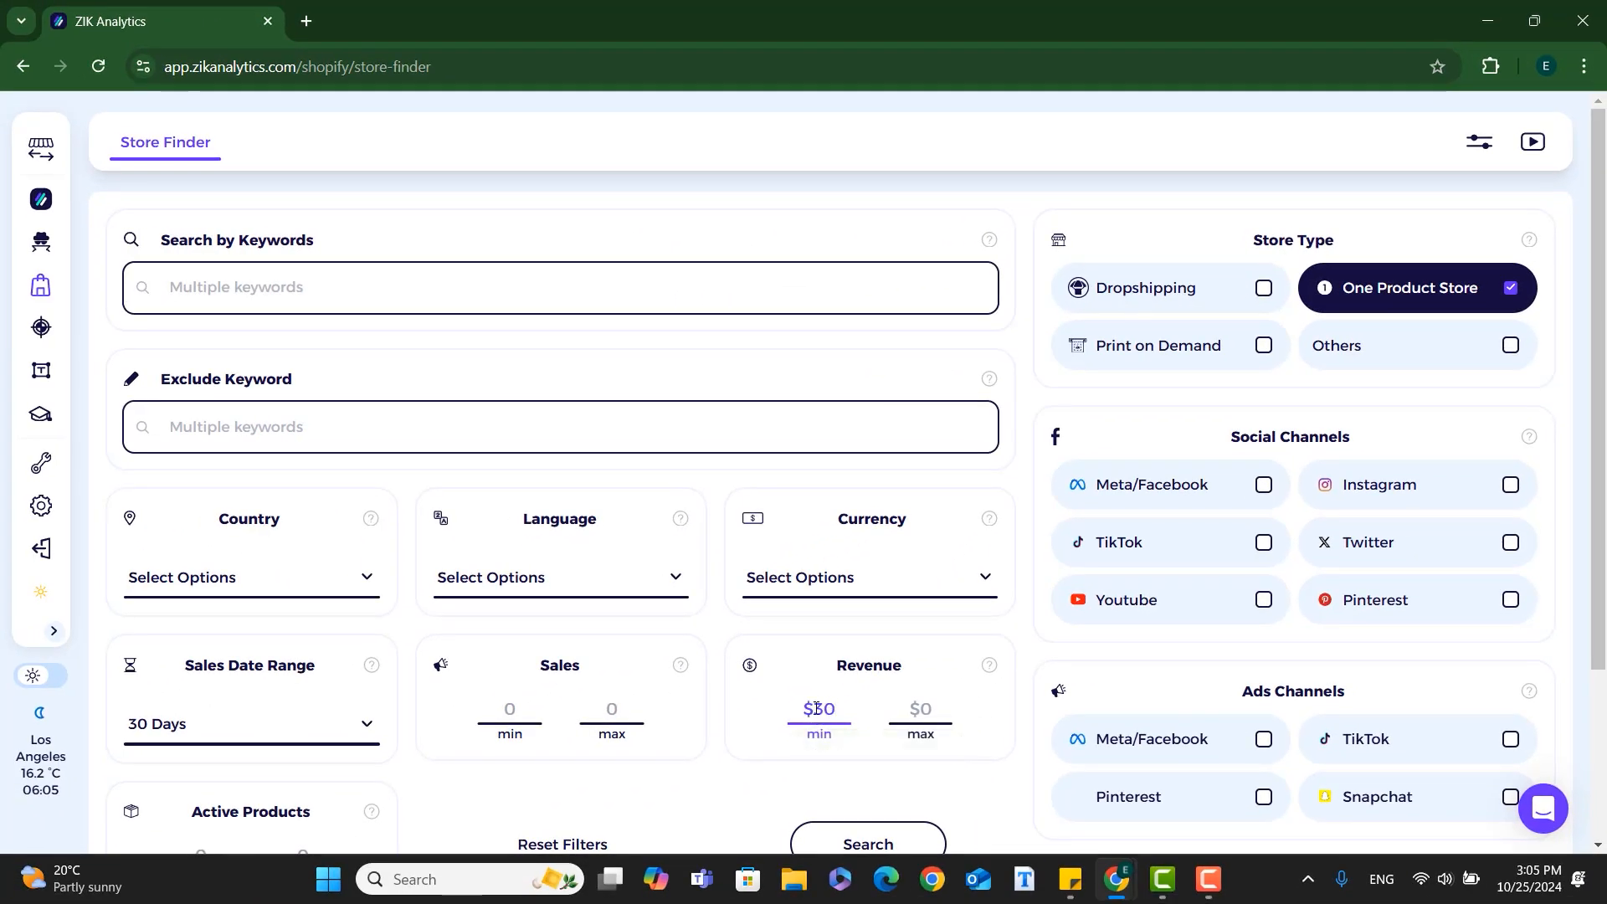
text(000)
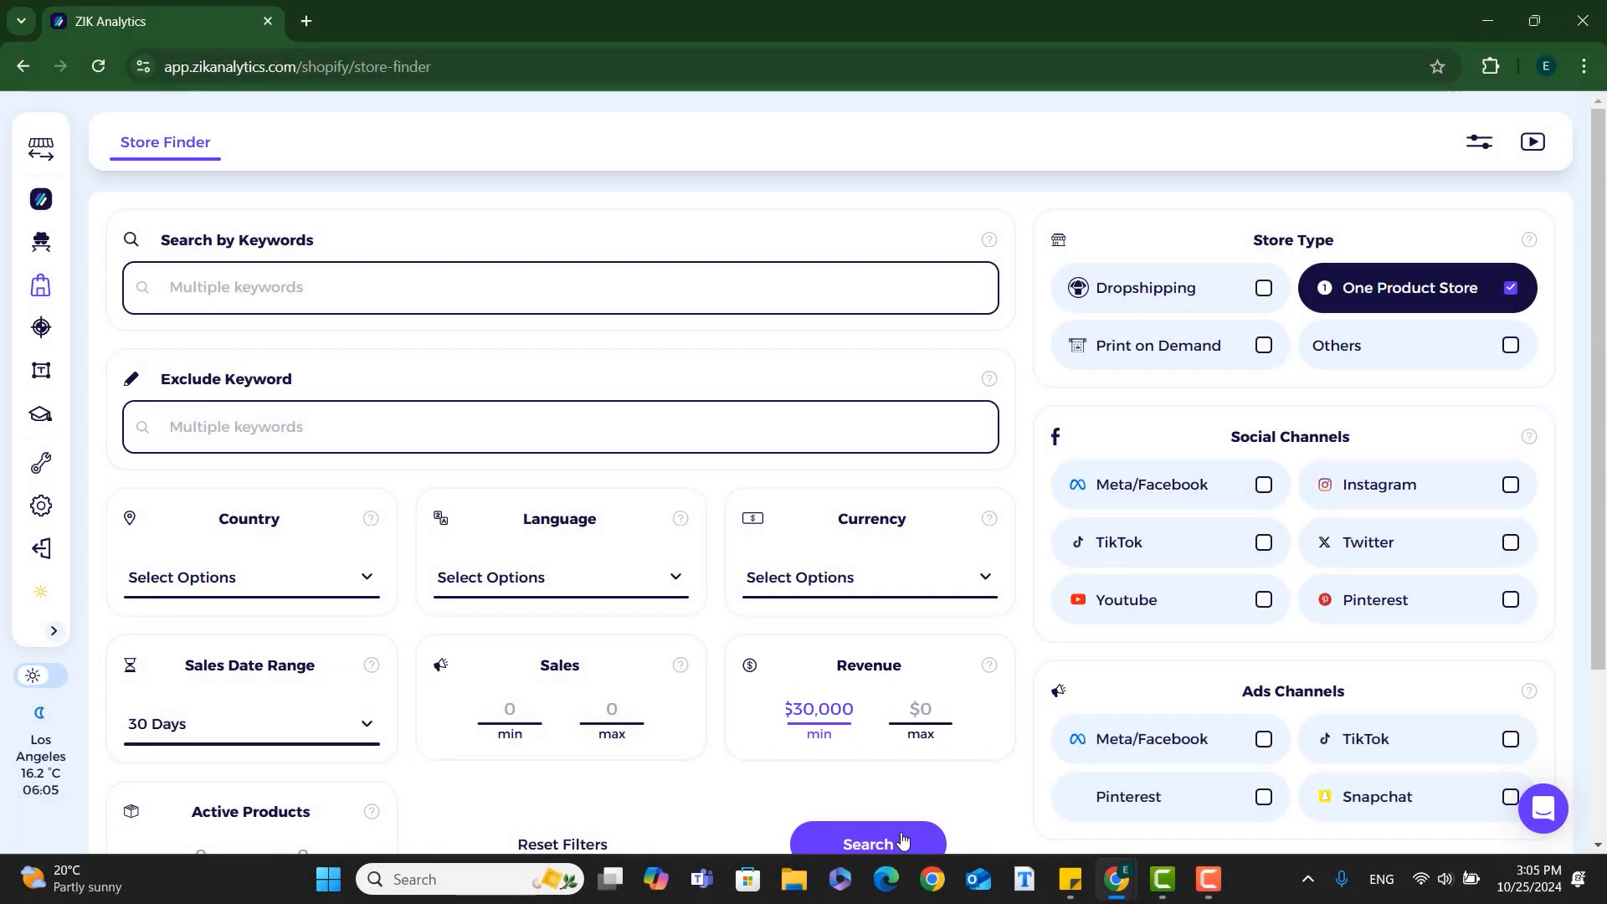
click(890, 842)
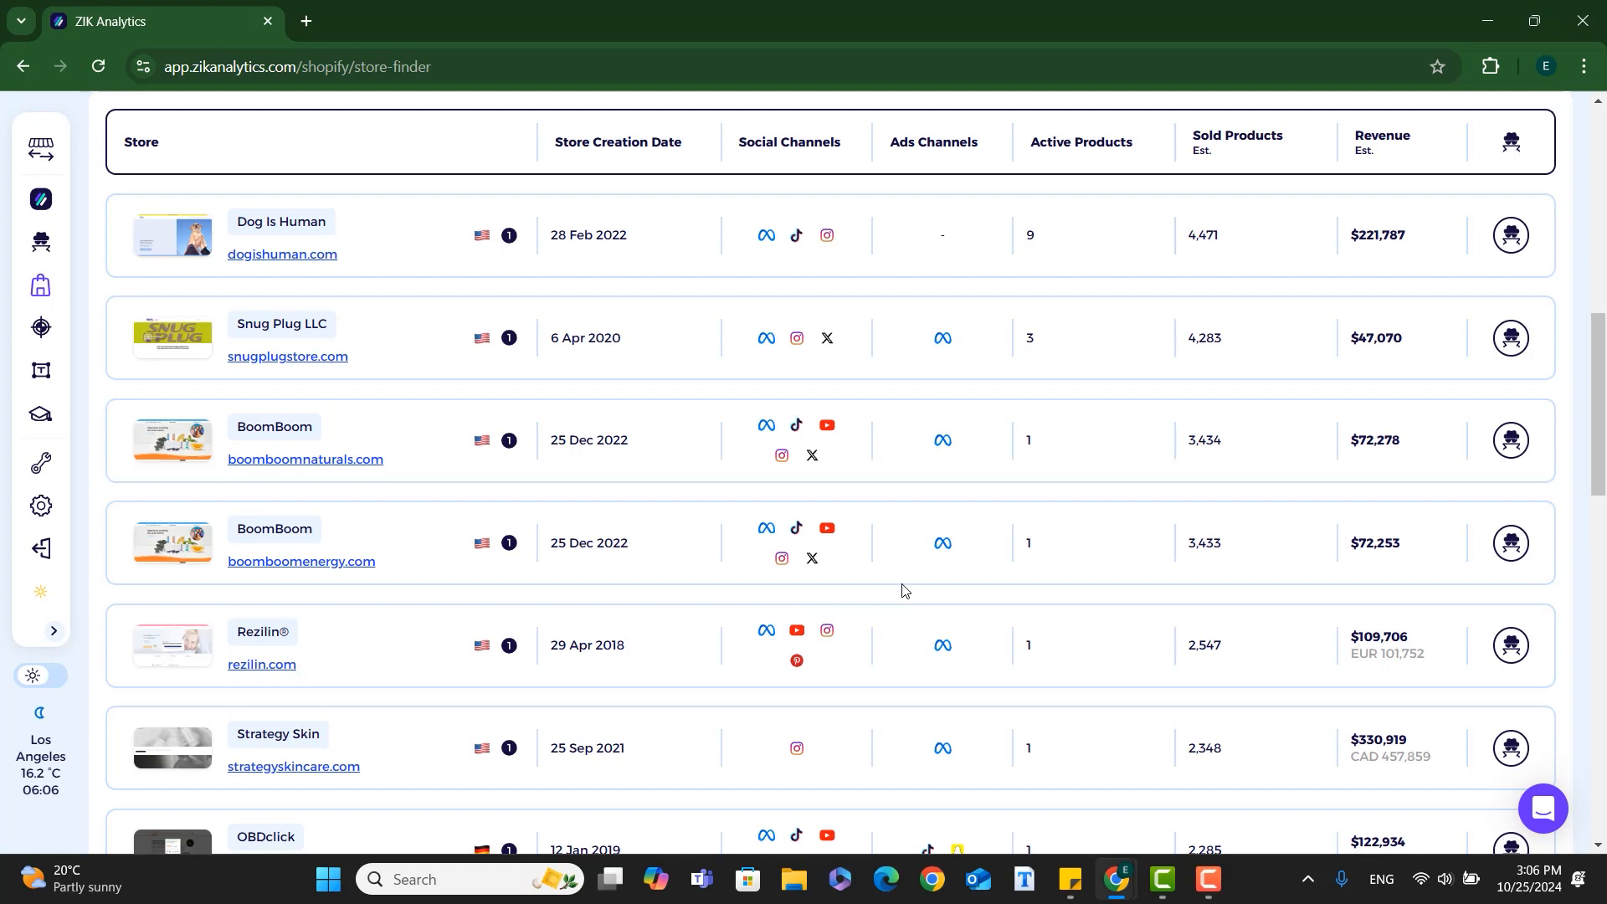
- Open the sales trackers for the two BoomBoom stores, boomboomenergy.com and boomboomnaturals.com
click(1510, 544)
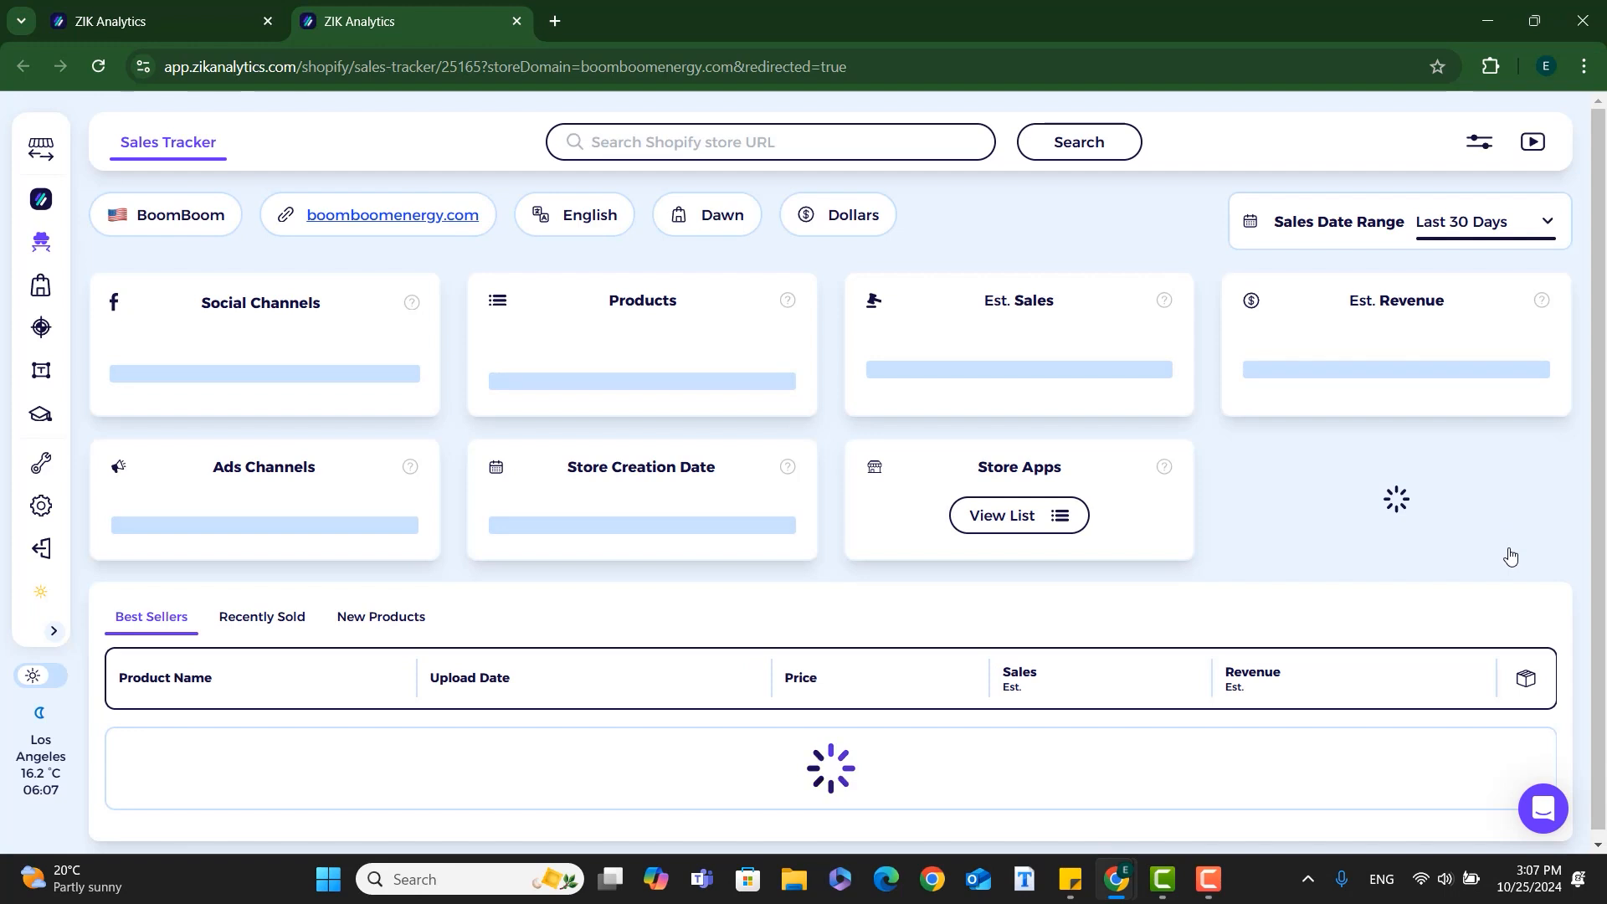
click(92, 9)
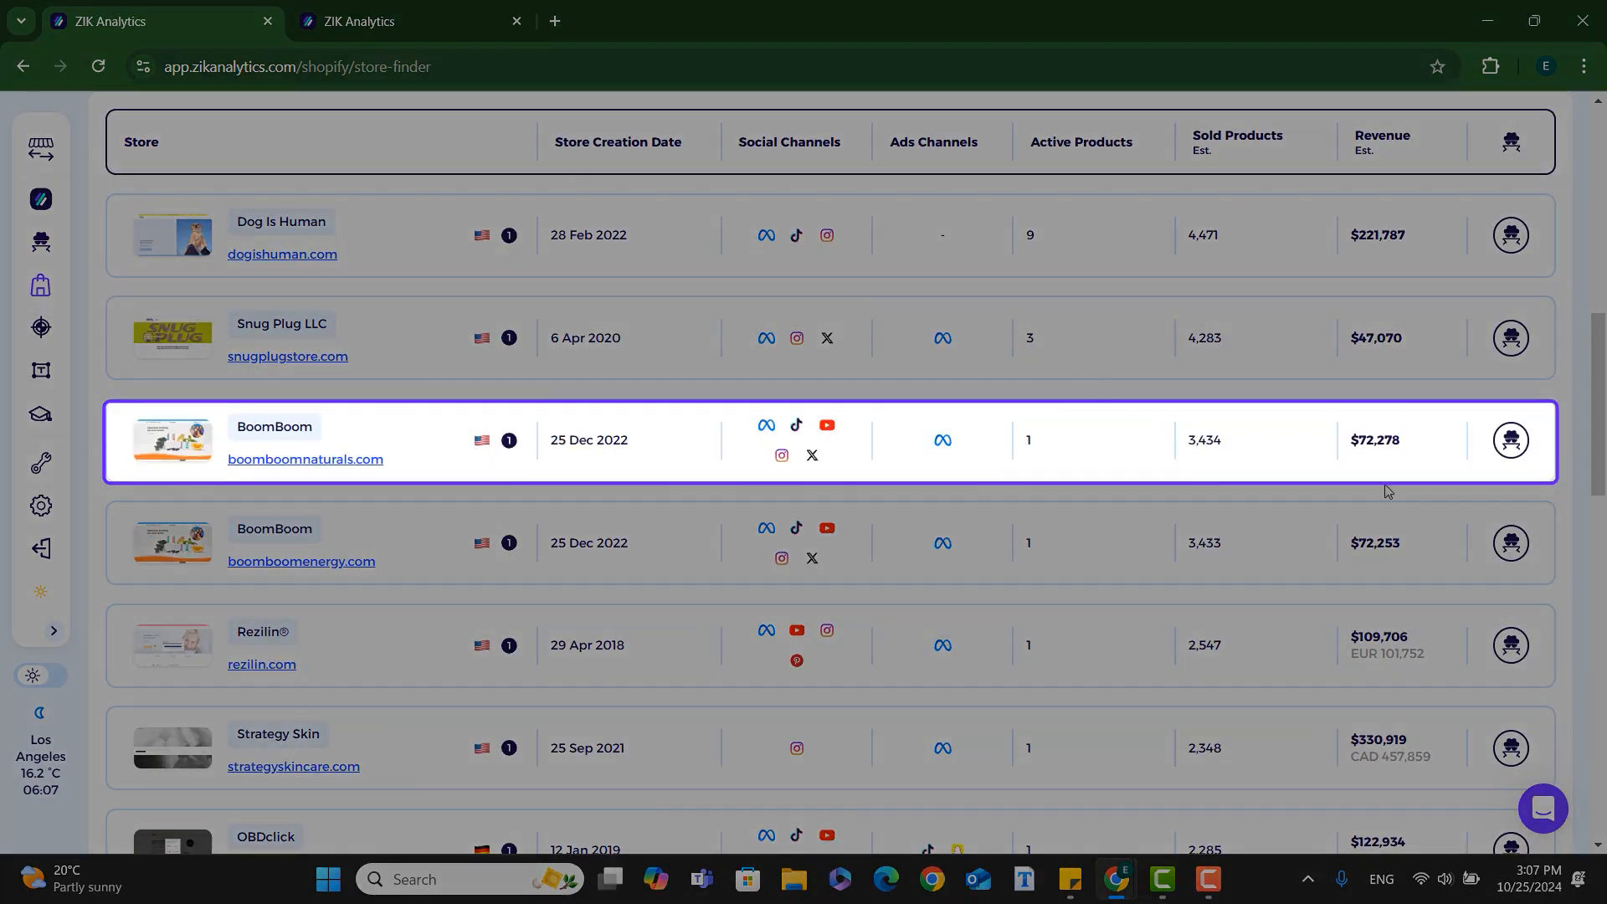
click(1510, 439)
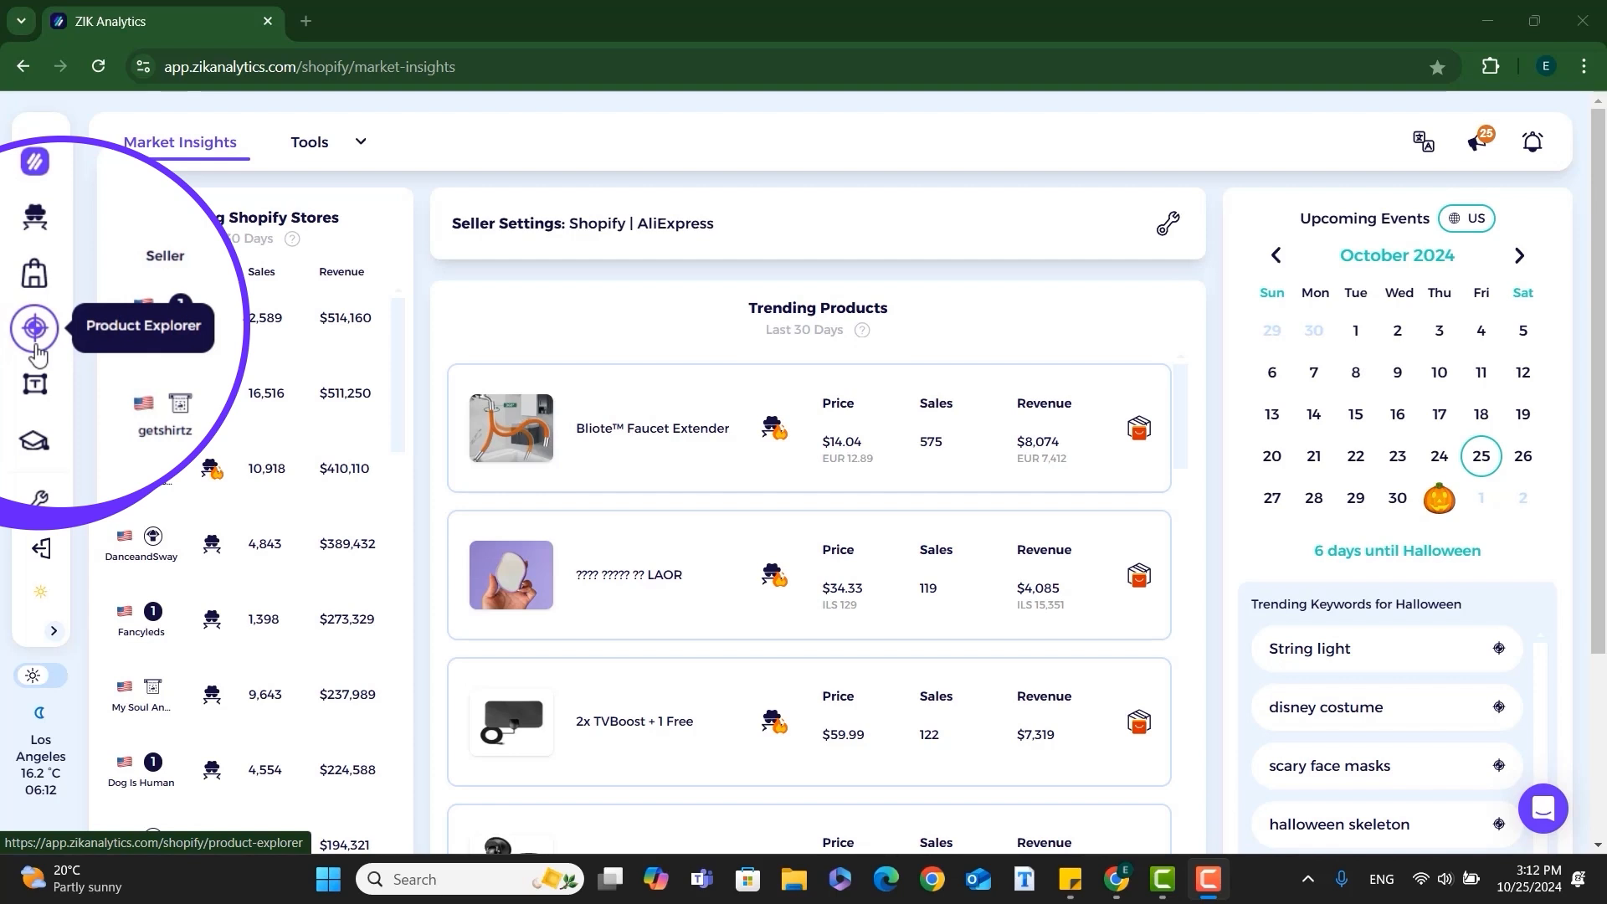
- Open Product Explorer and set the product type filter to Dropshipping and One Product Store
click(37, 343)
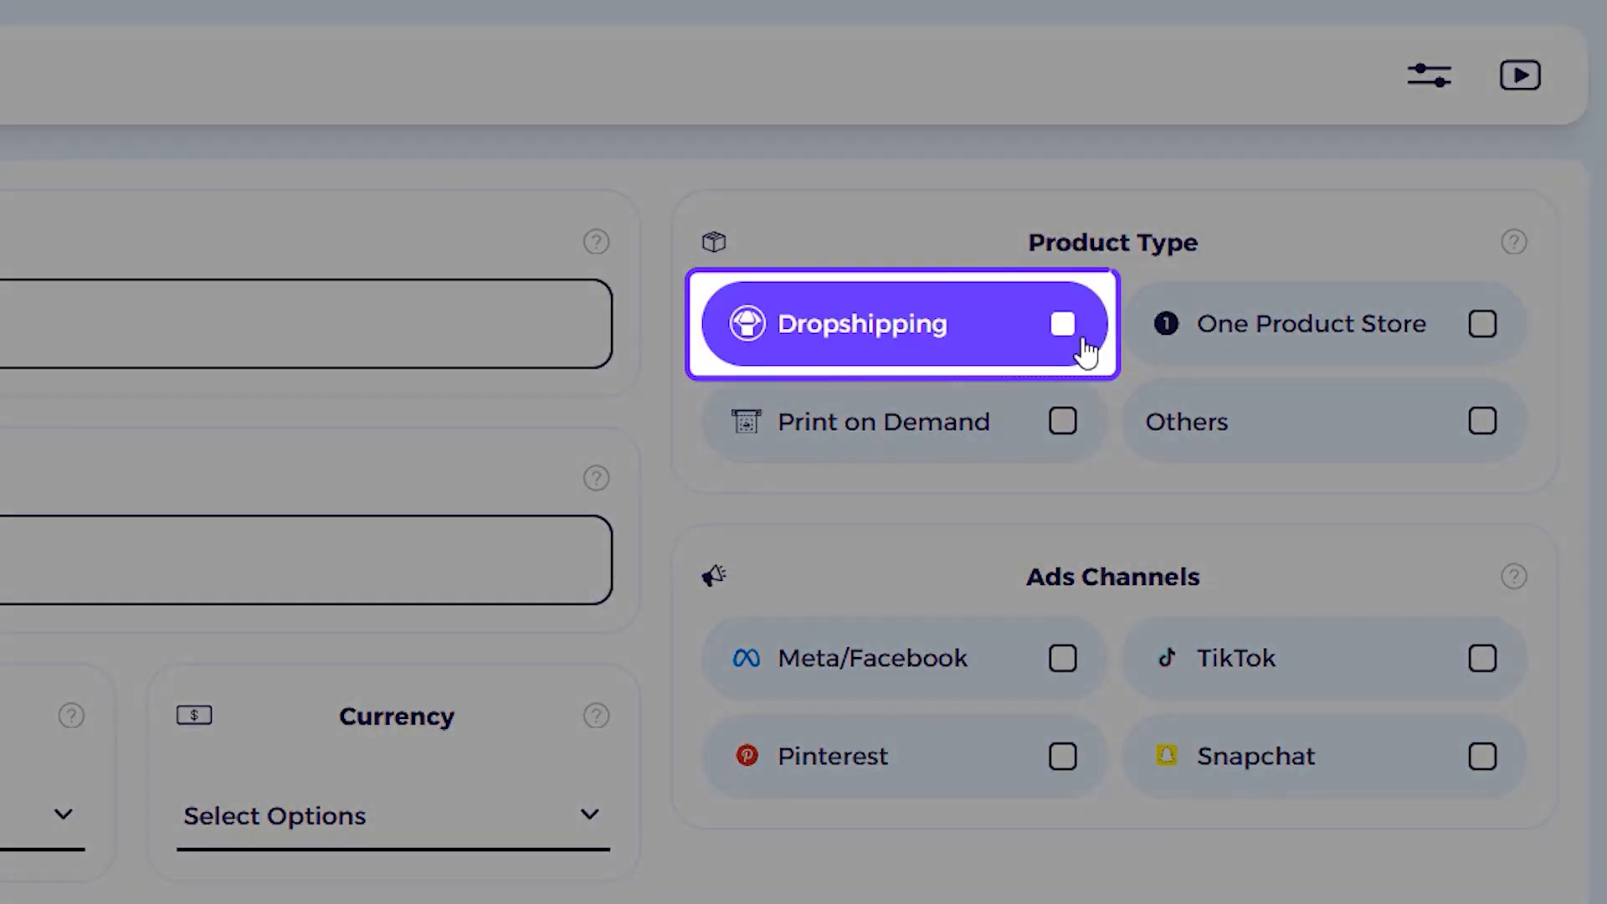
click(1065, 325)
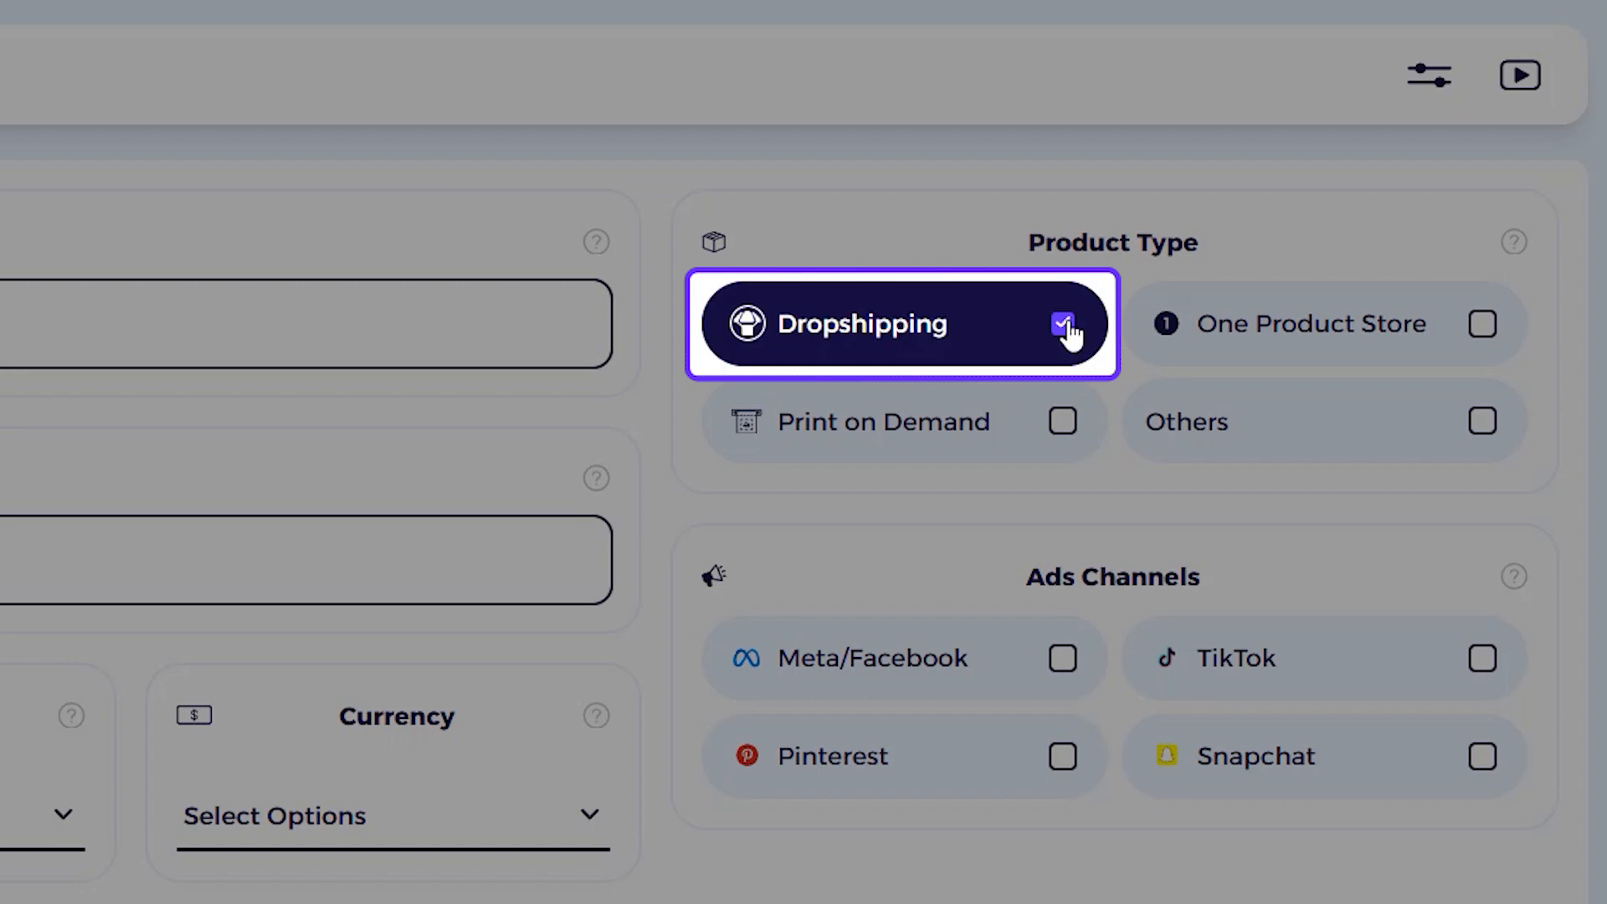
click(1482, 326)
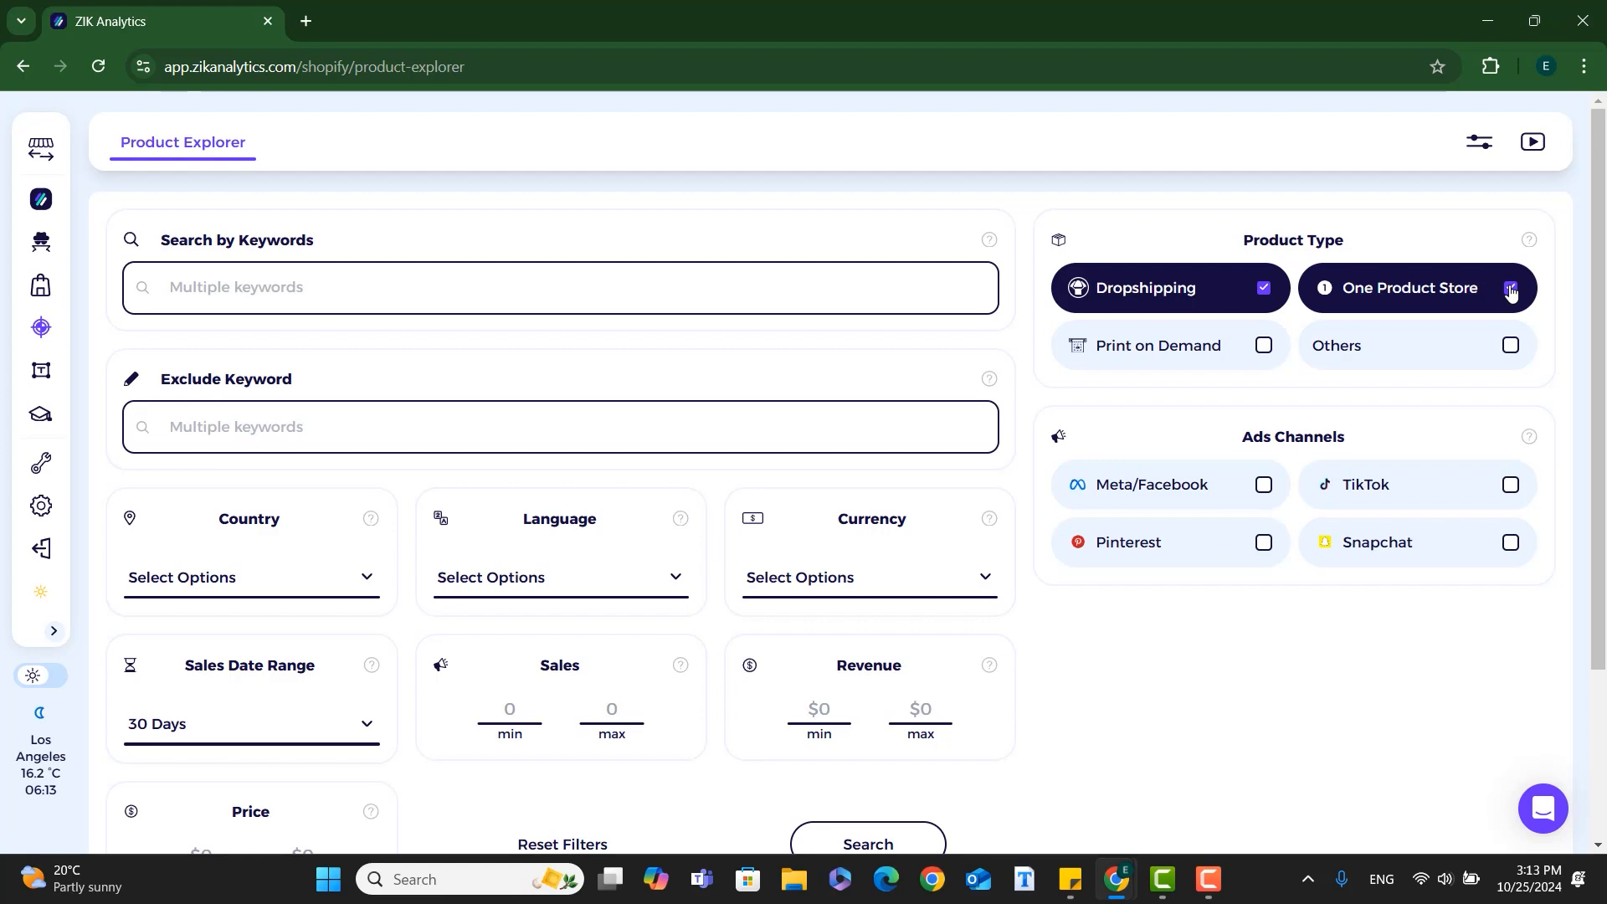
- Set the minimum revenue to $30,000 in Product Explorer and run the product search
click(819, 709)
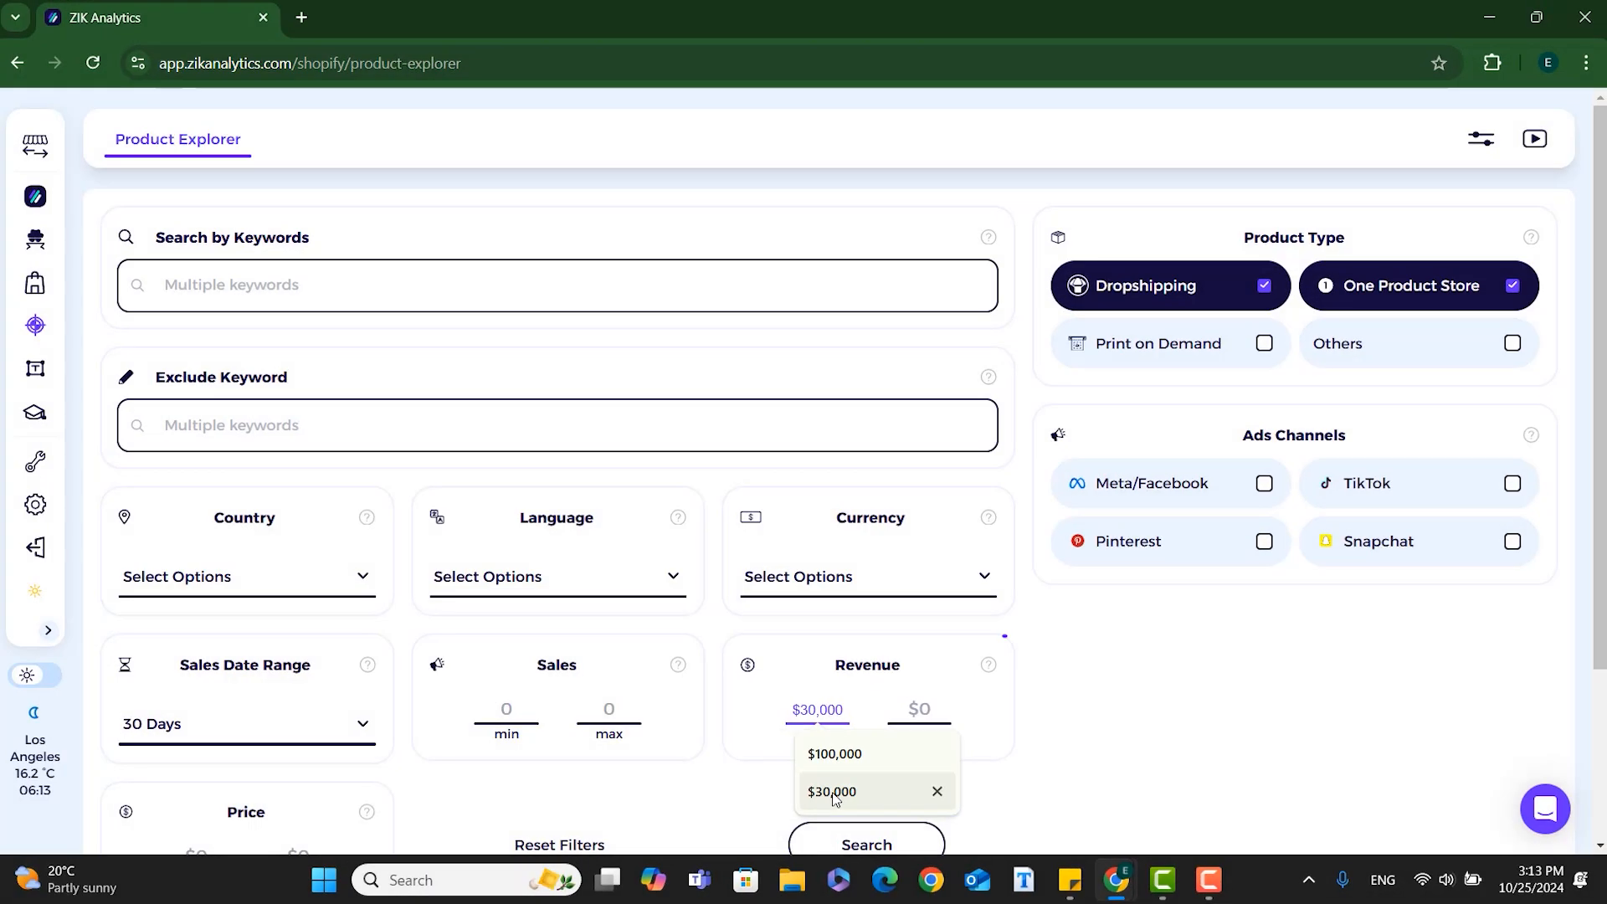
click(510, 753)
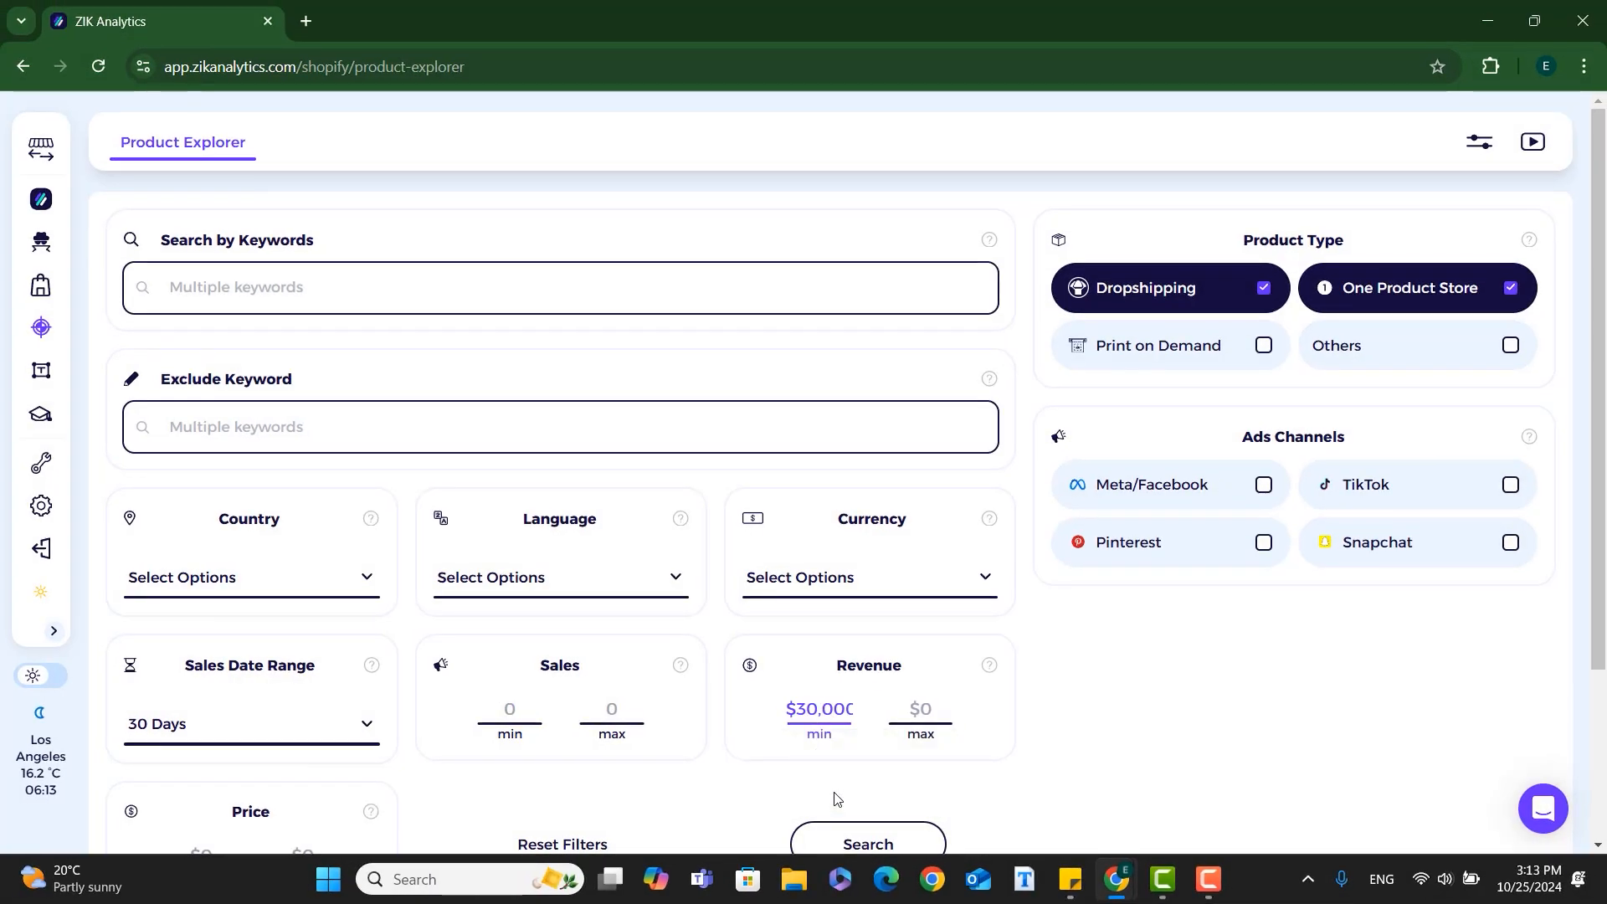
scroll(834, 799, down, 3)
click(910, 655)
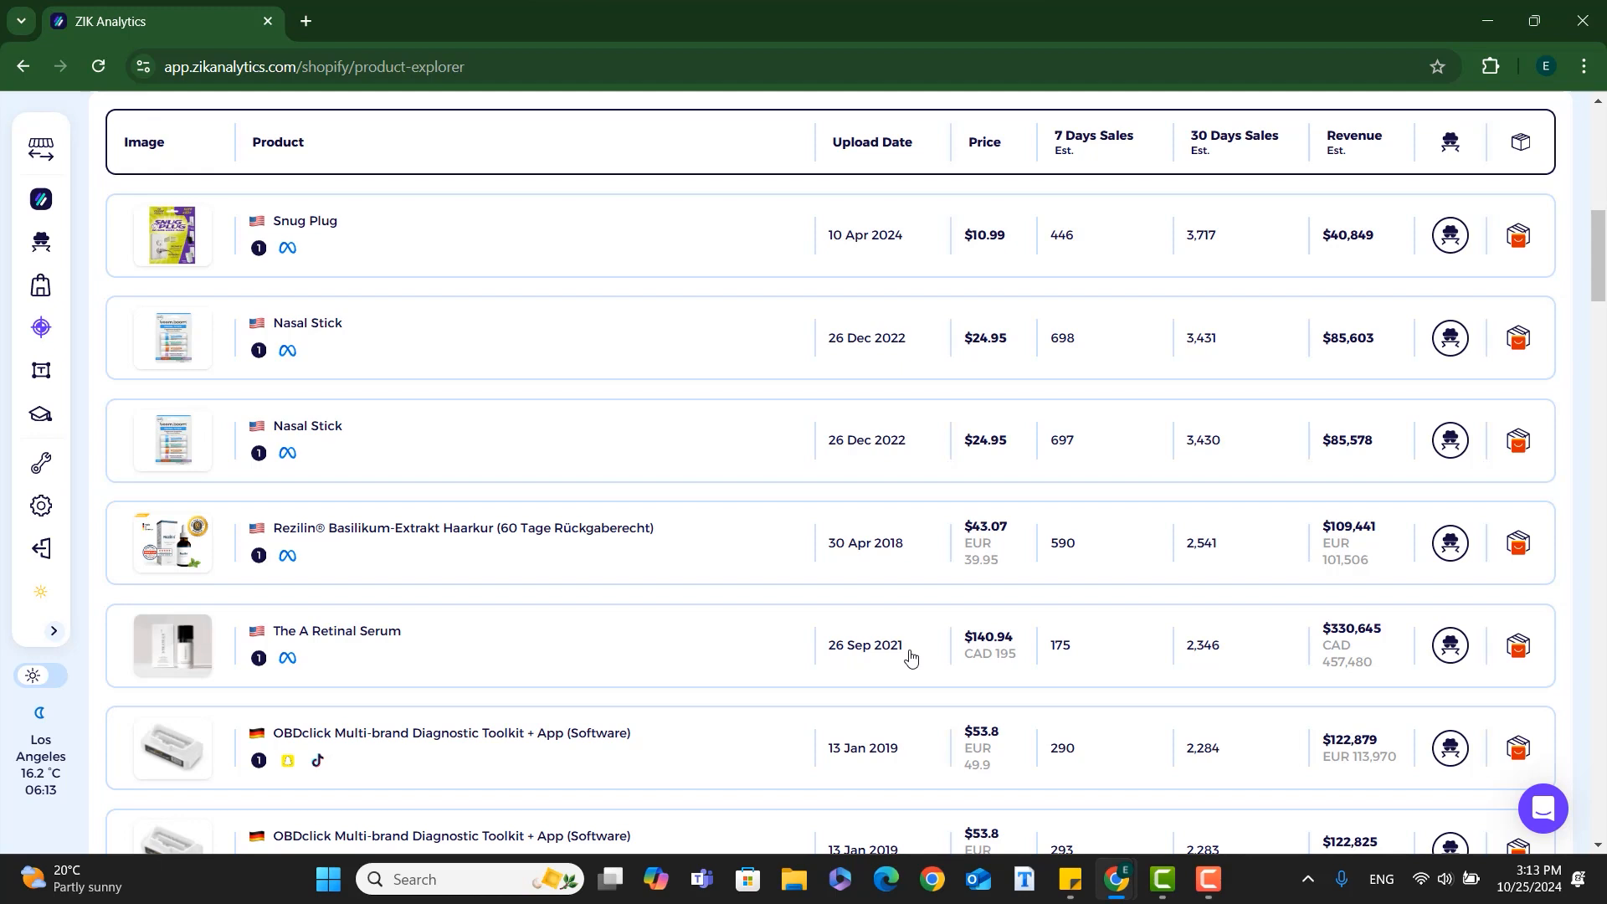
- Open the sales tracker of the store selling The Original STL Crossbody Clutch Wallet
scroll(909, 655, down, 3)
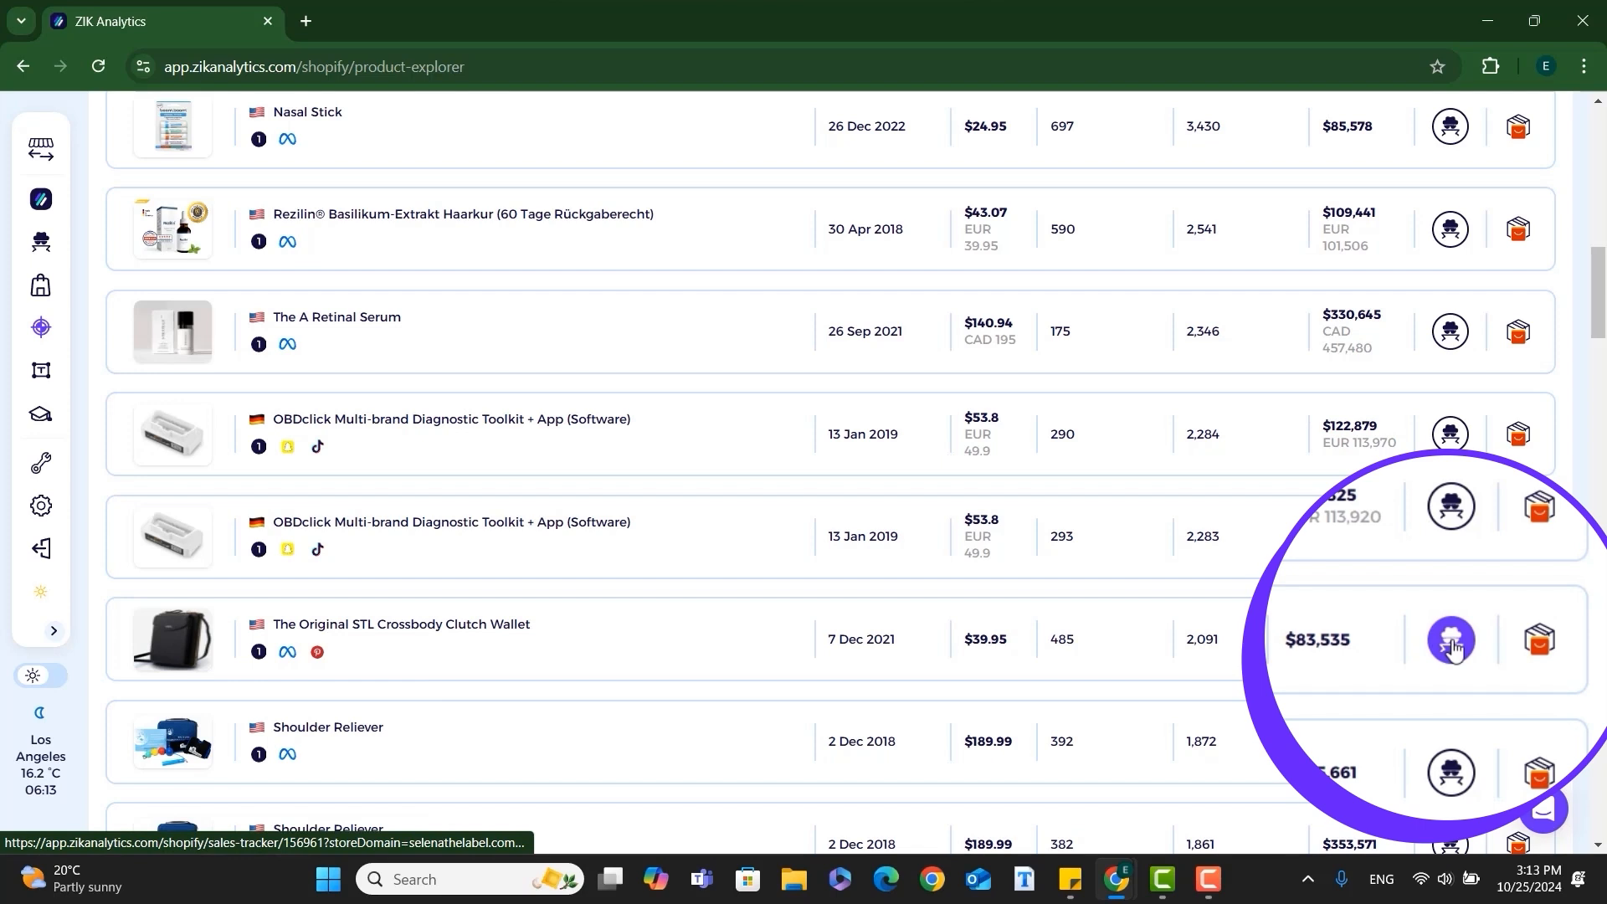
click(1450, 643)
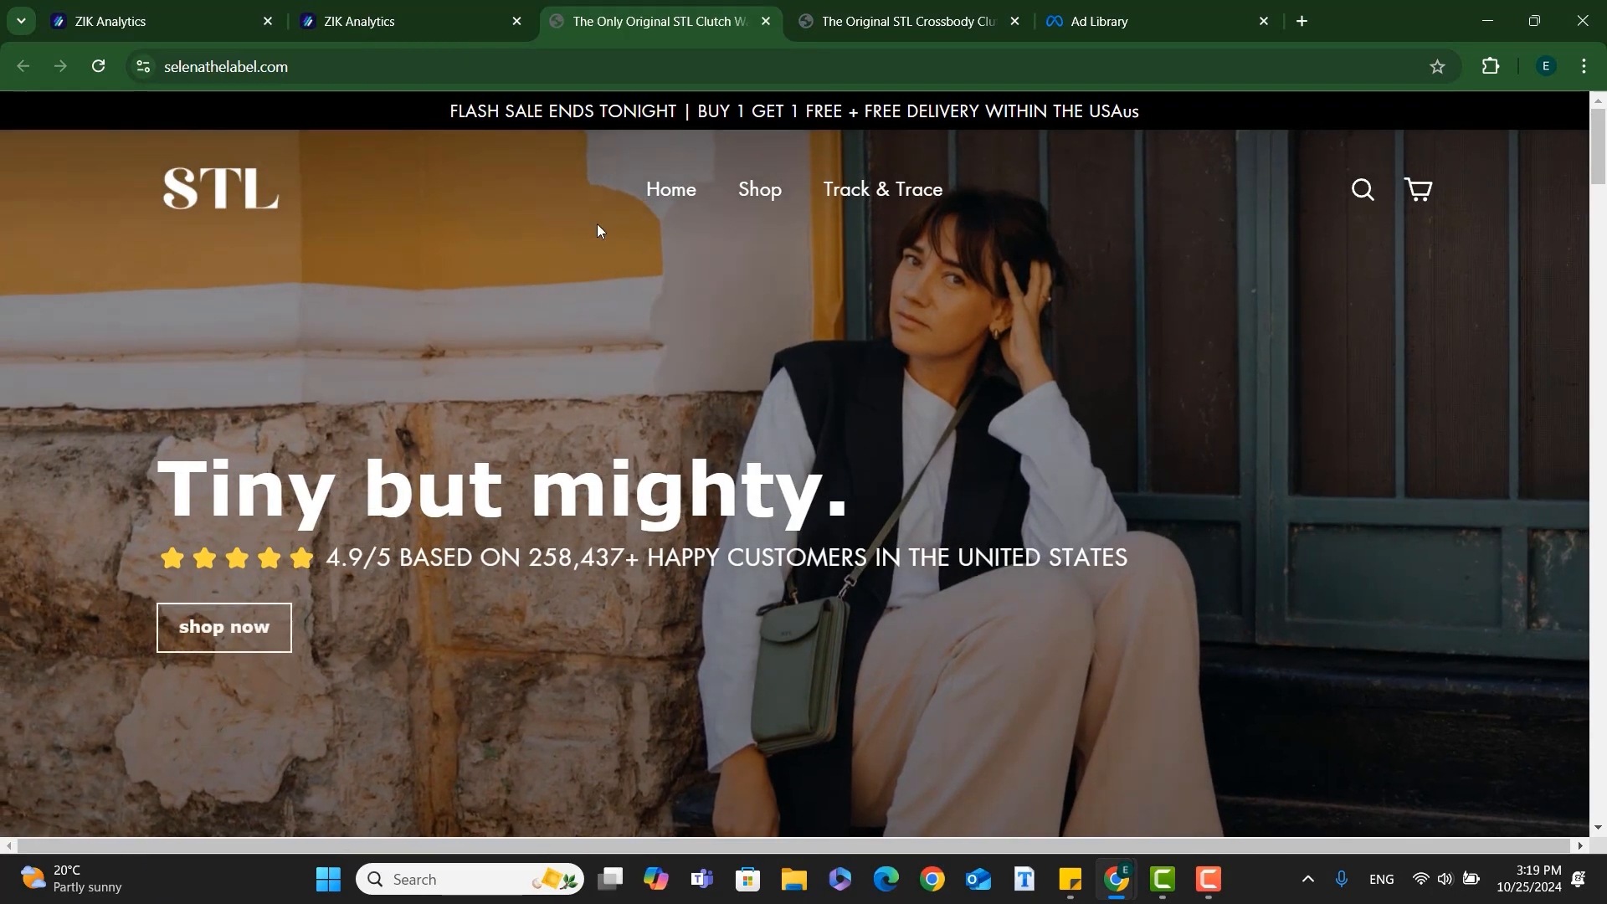
- Examine the selenathelabel.com homepage, including its press mentions, product introduction and customer reviews
scroll(1329, 339, down, 5)
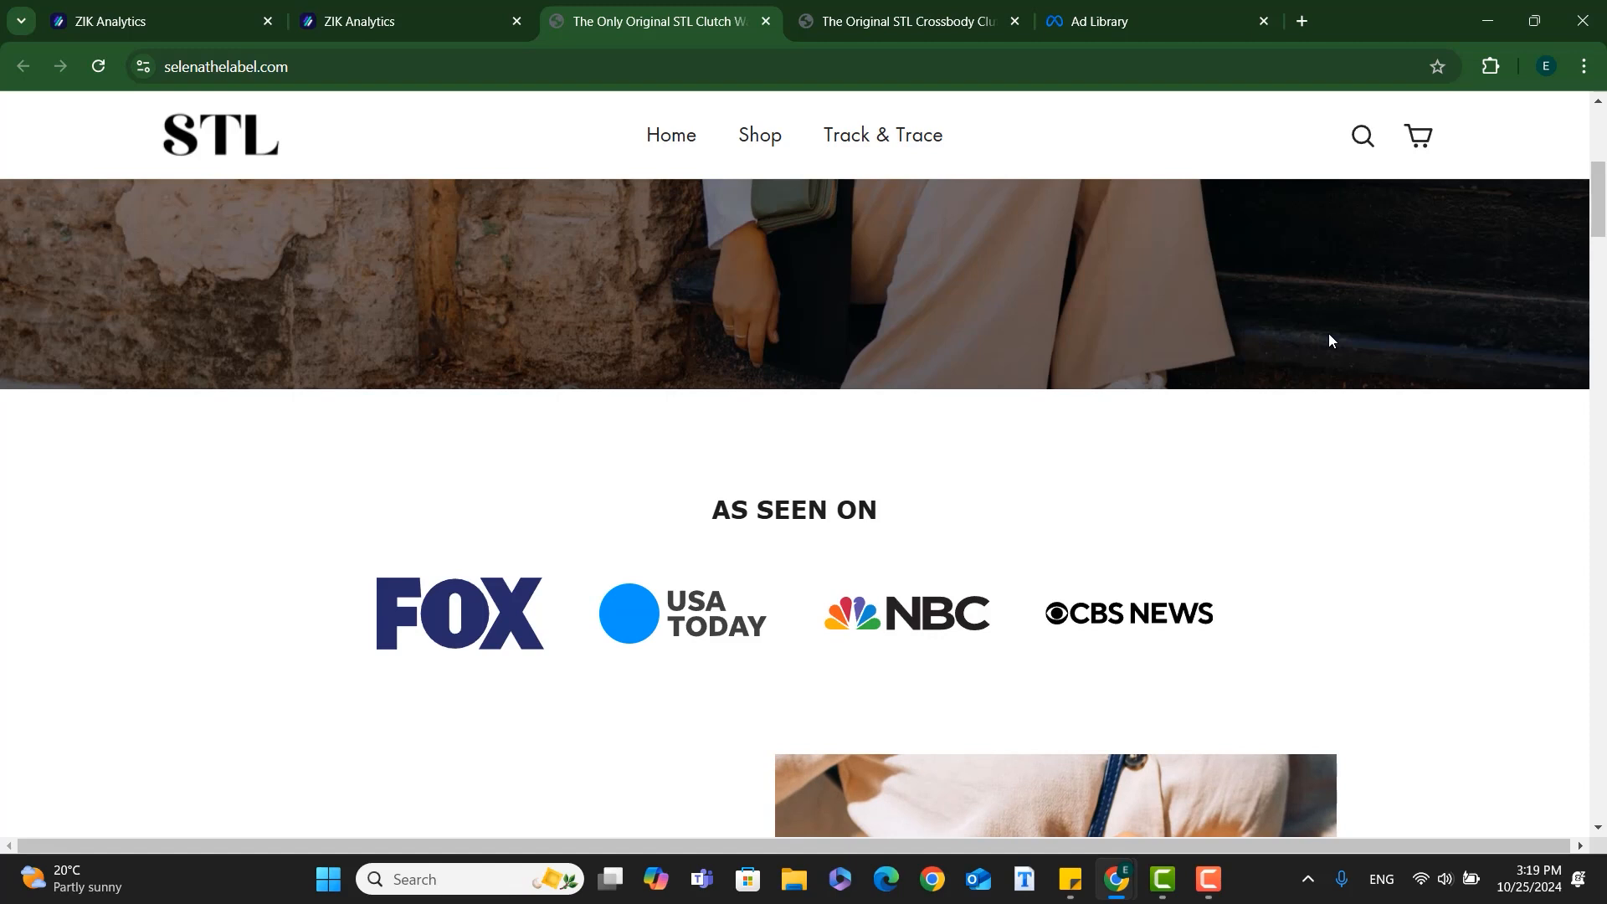
scroll(1330, 339, down, 4)
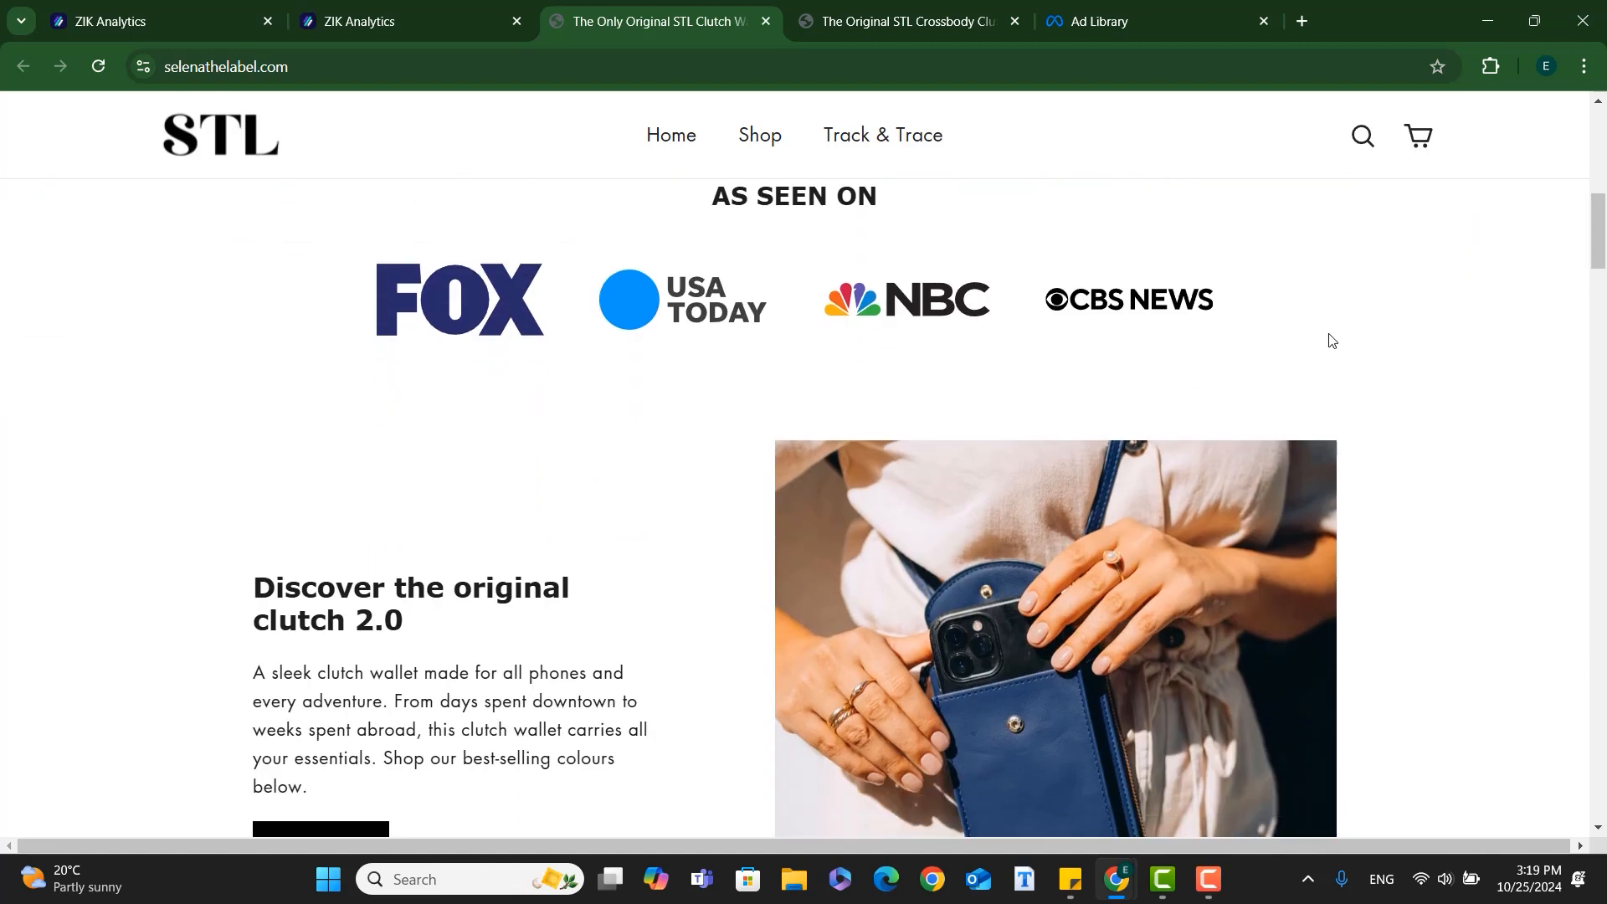
scroll(1330, 339, down, 5)
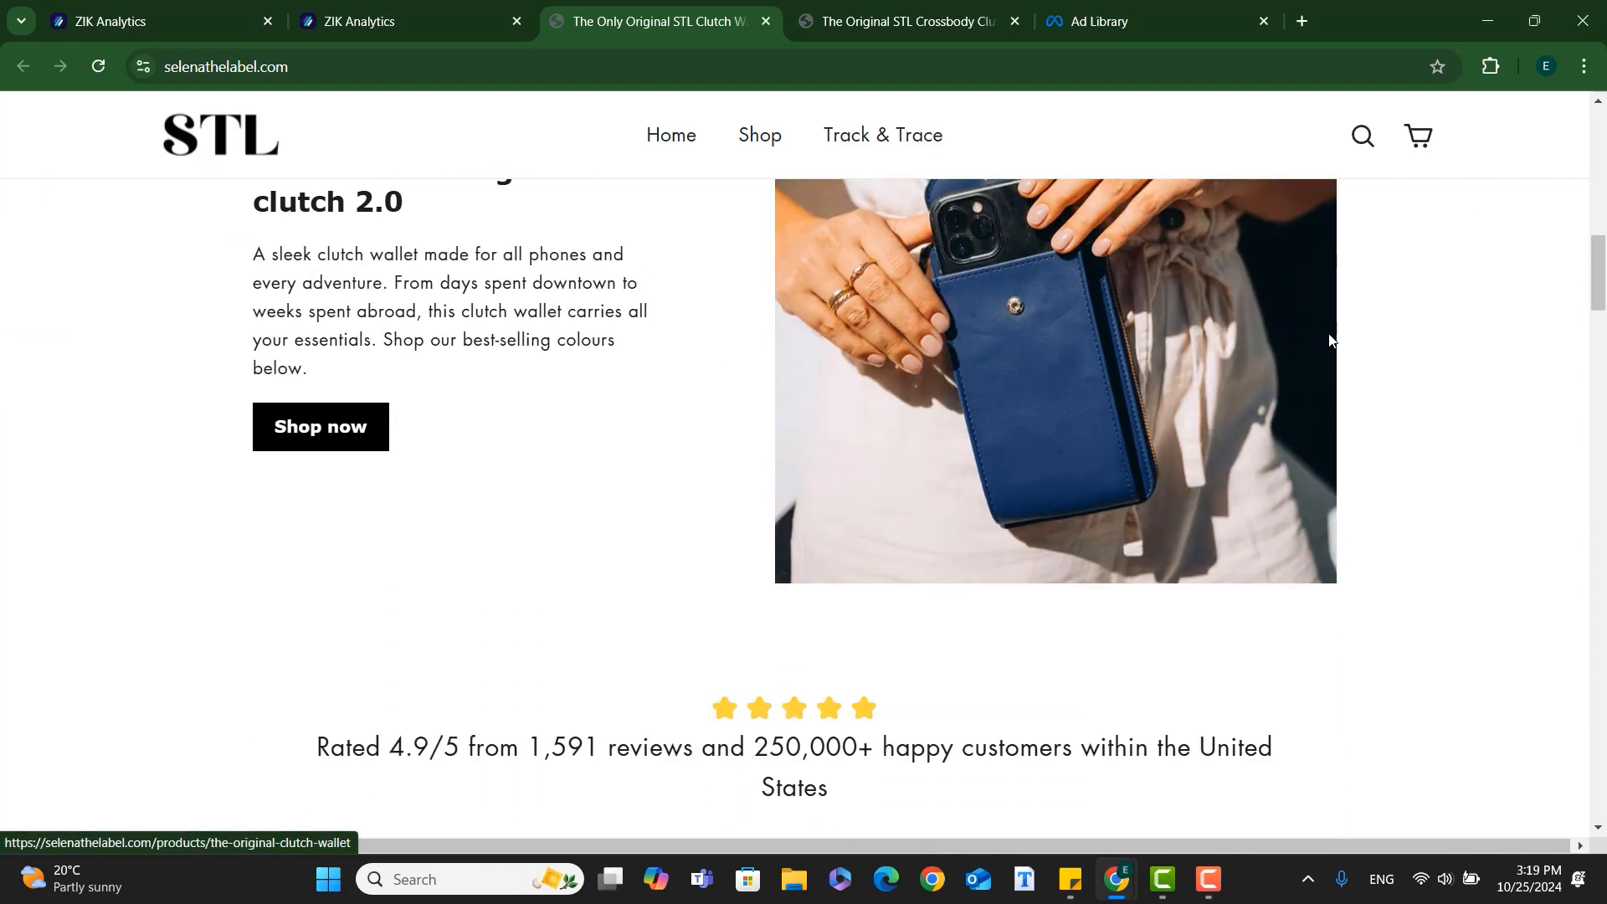
scroll(1330, 339, down, 4)
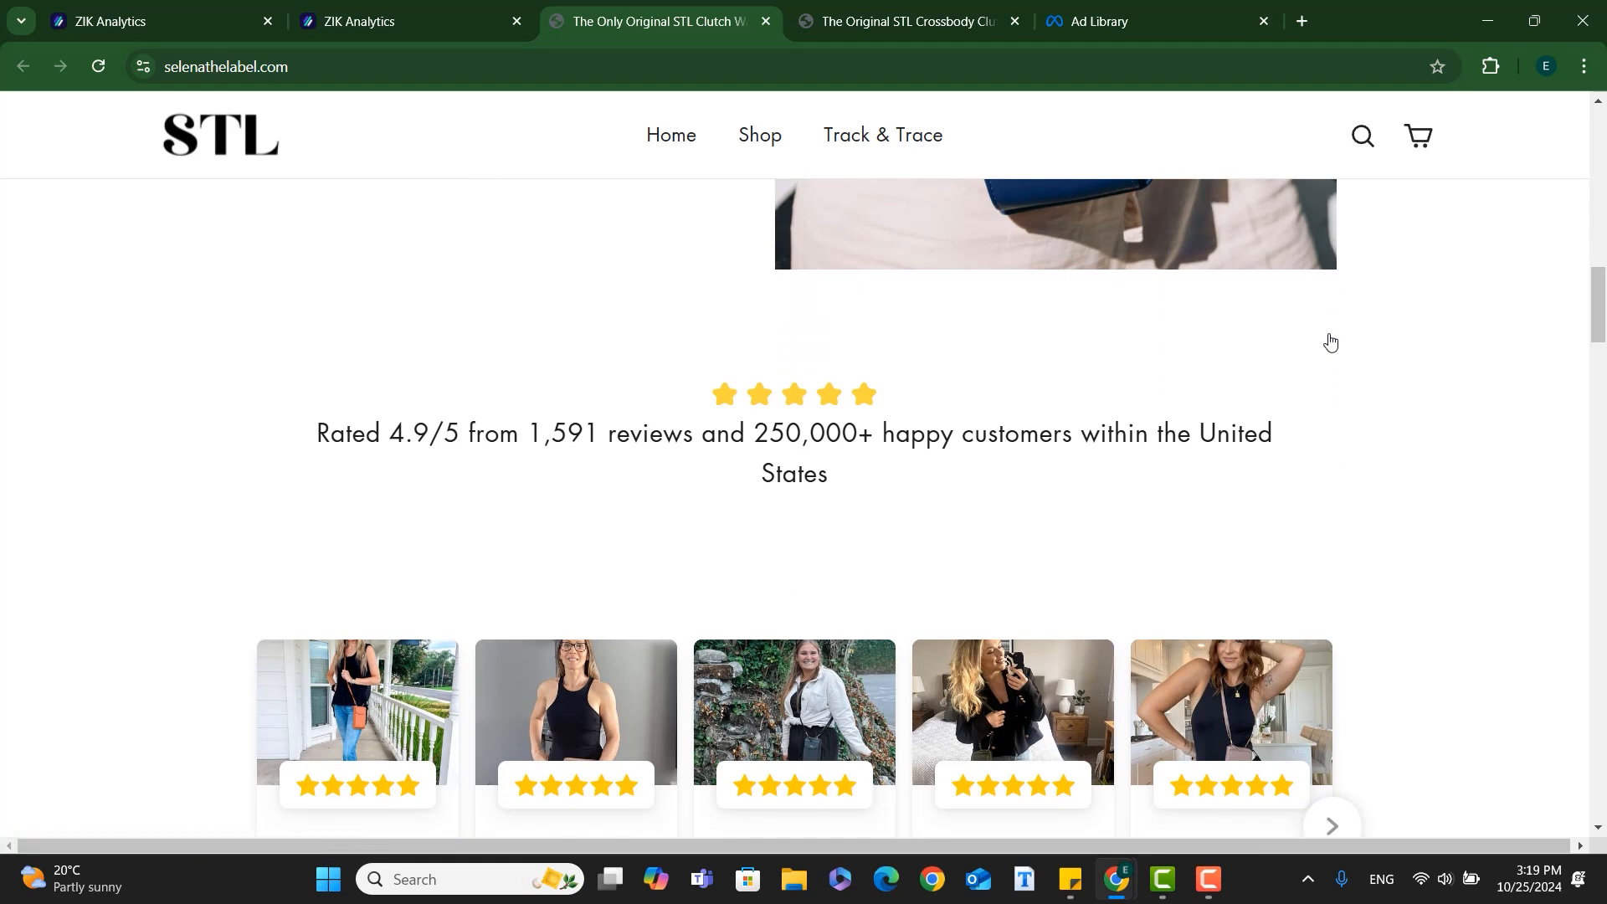
- On the crossbody clutch wallet's product page, preview several color variants, ending with Careys Pink, and review the purchase options
click(911, 28)
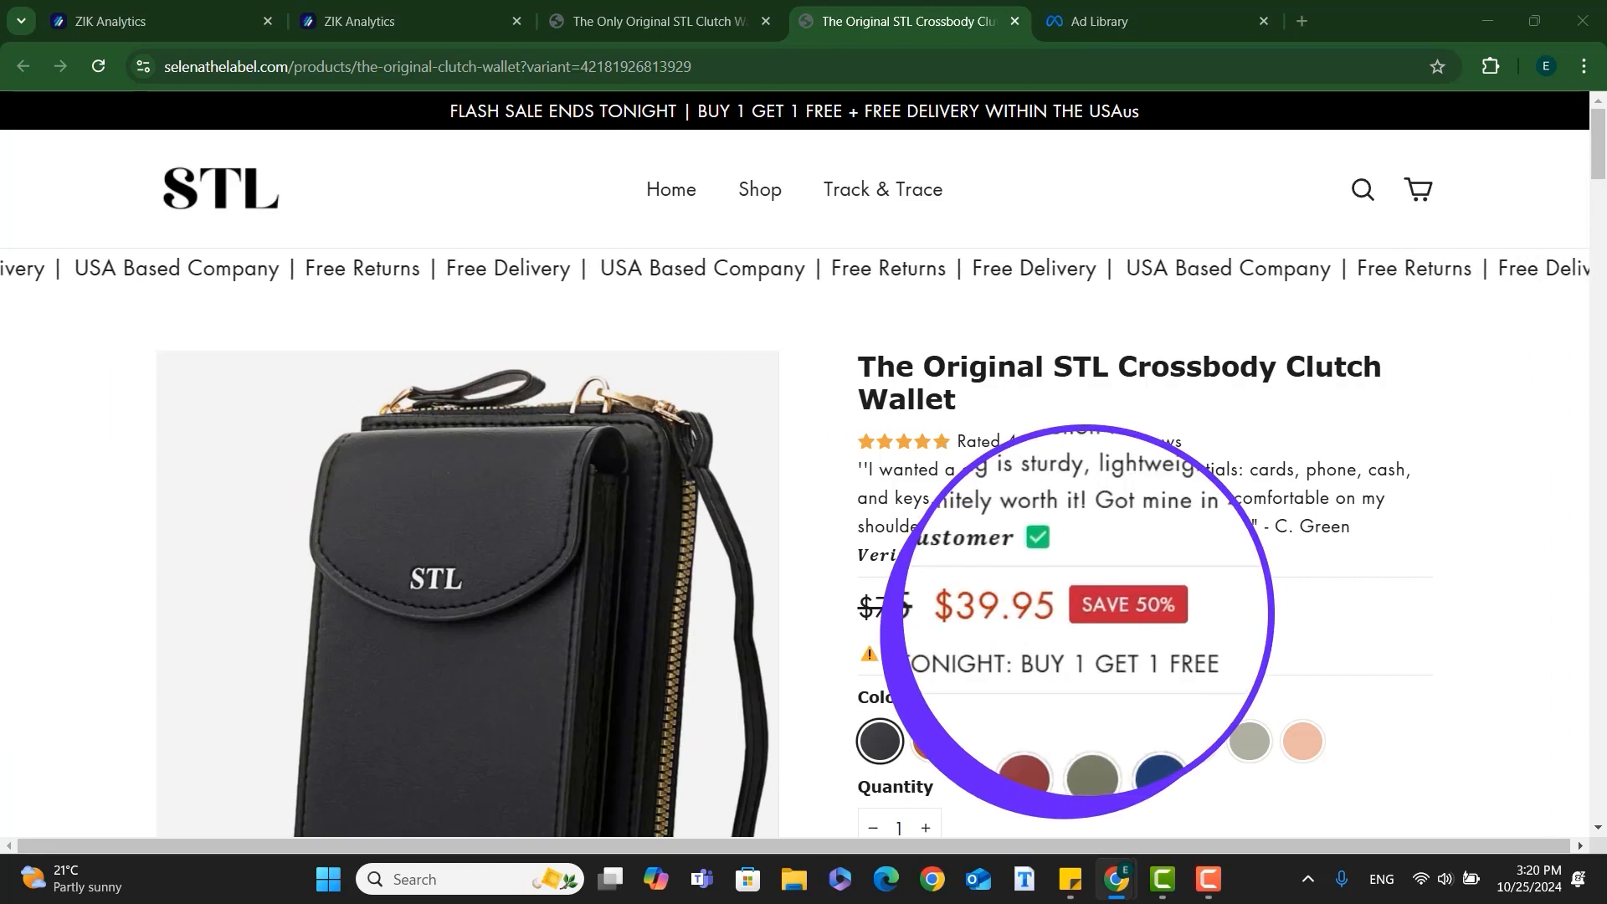
click(929, 741)
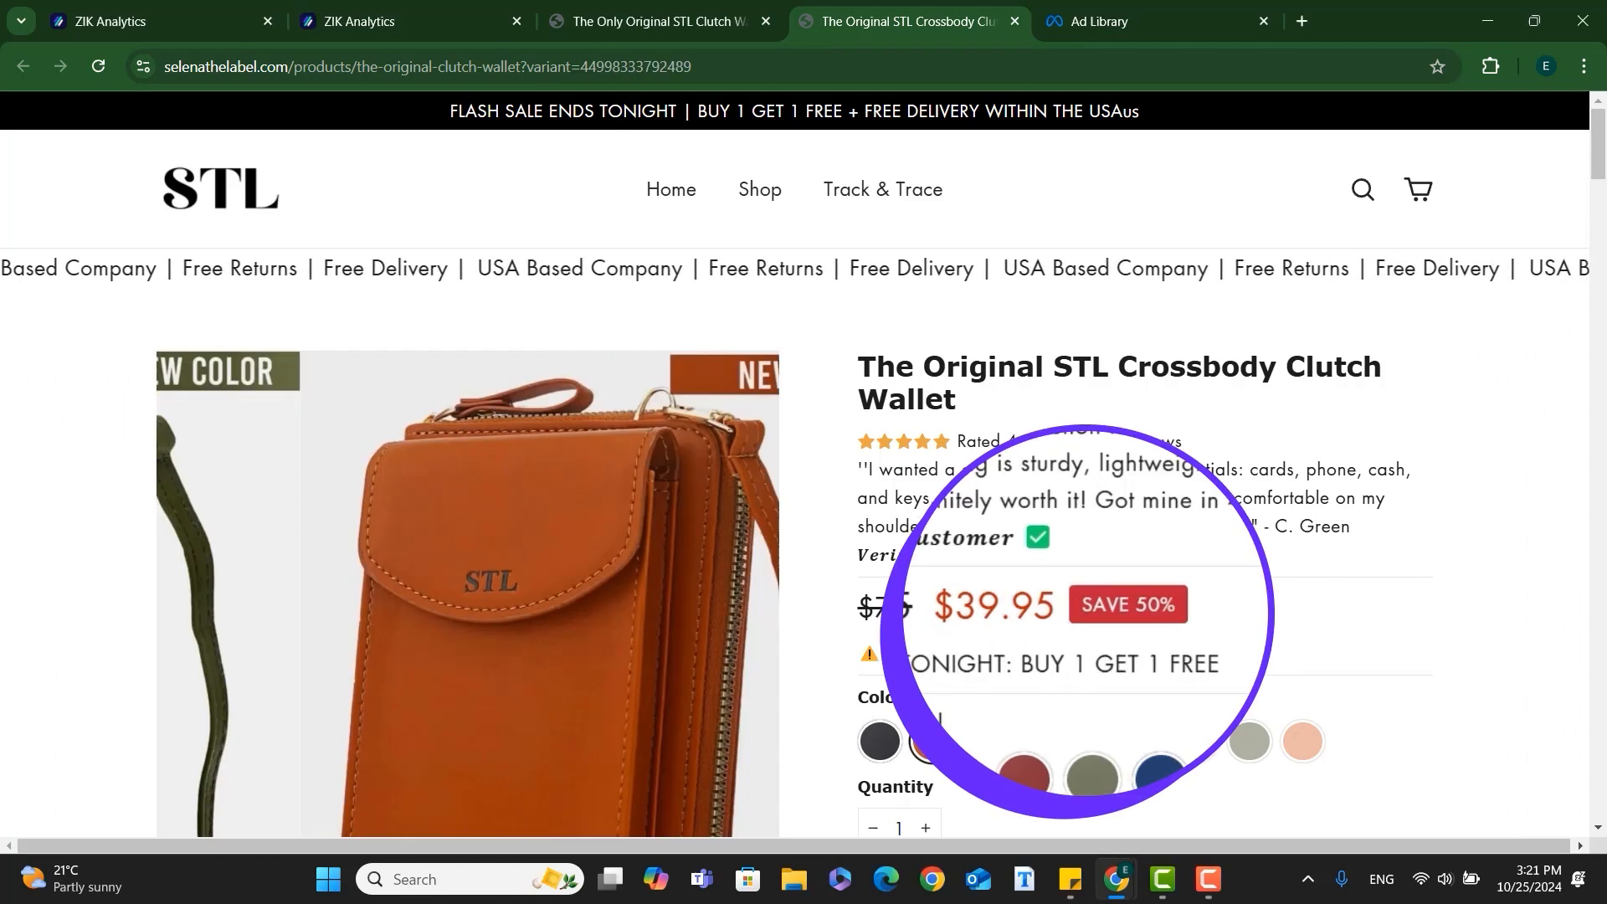
click(985, 742)
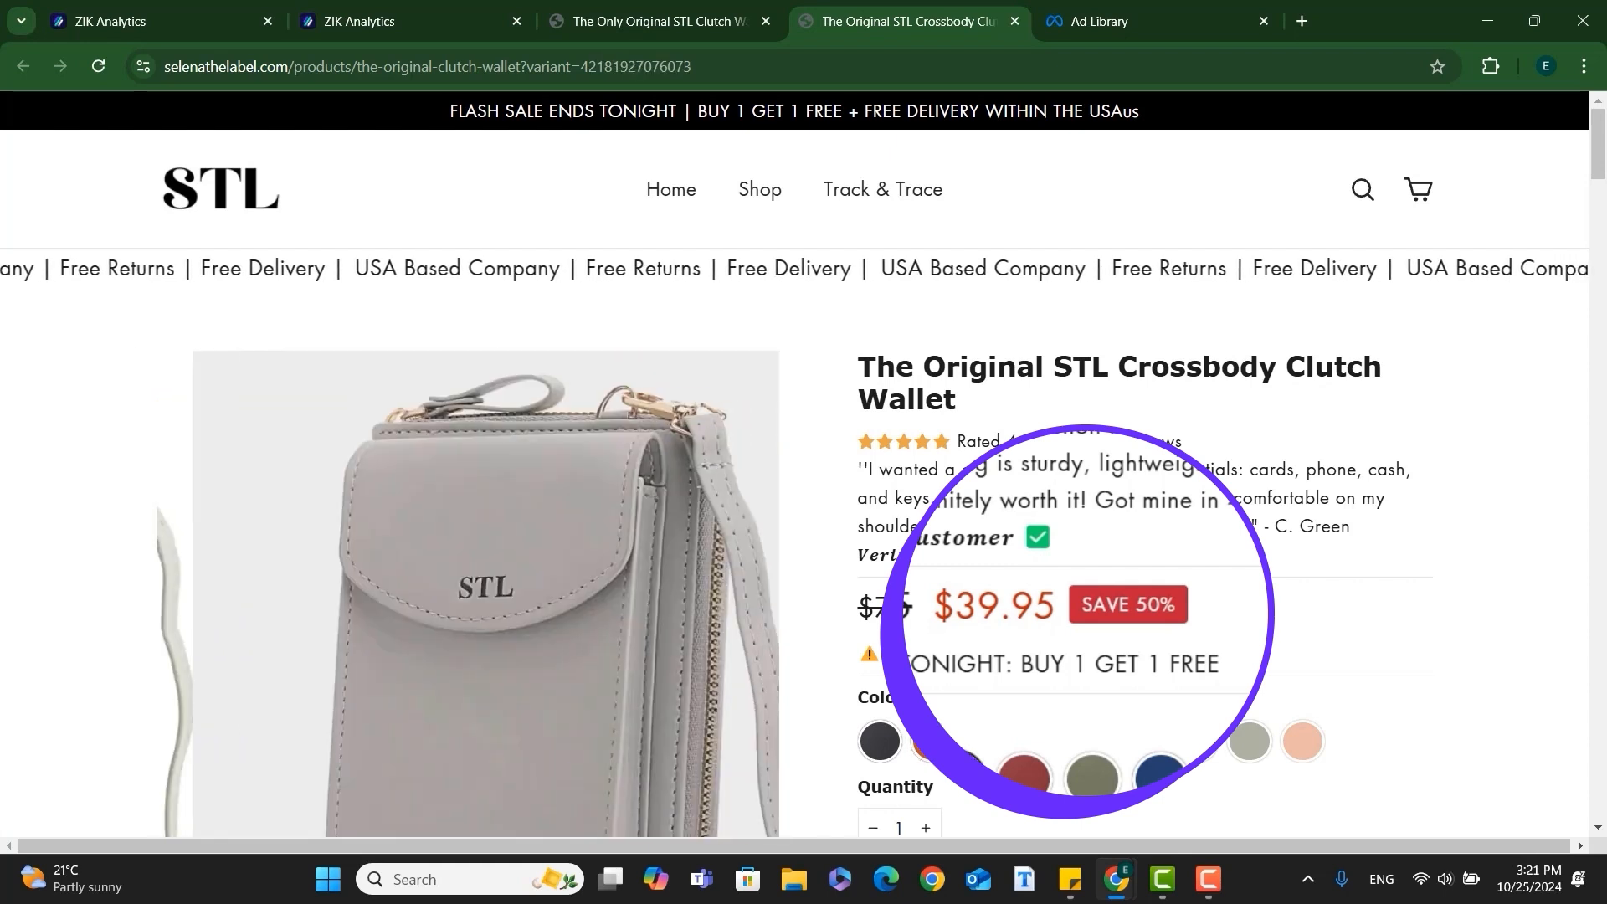
scroll(1155, 669, down, 1)
click(1143, 637)
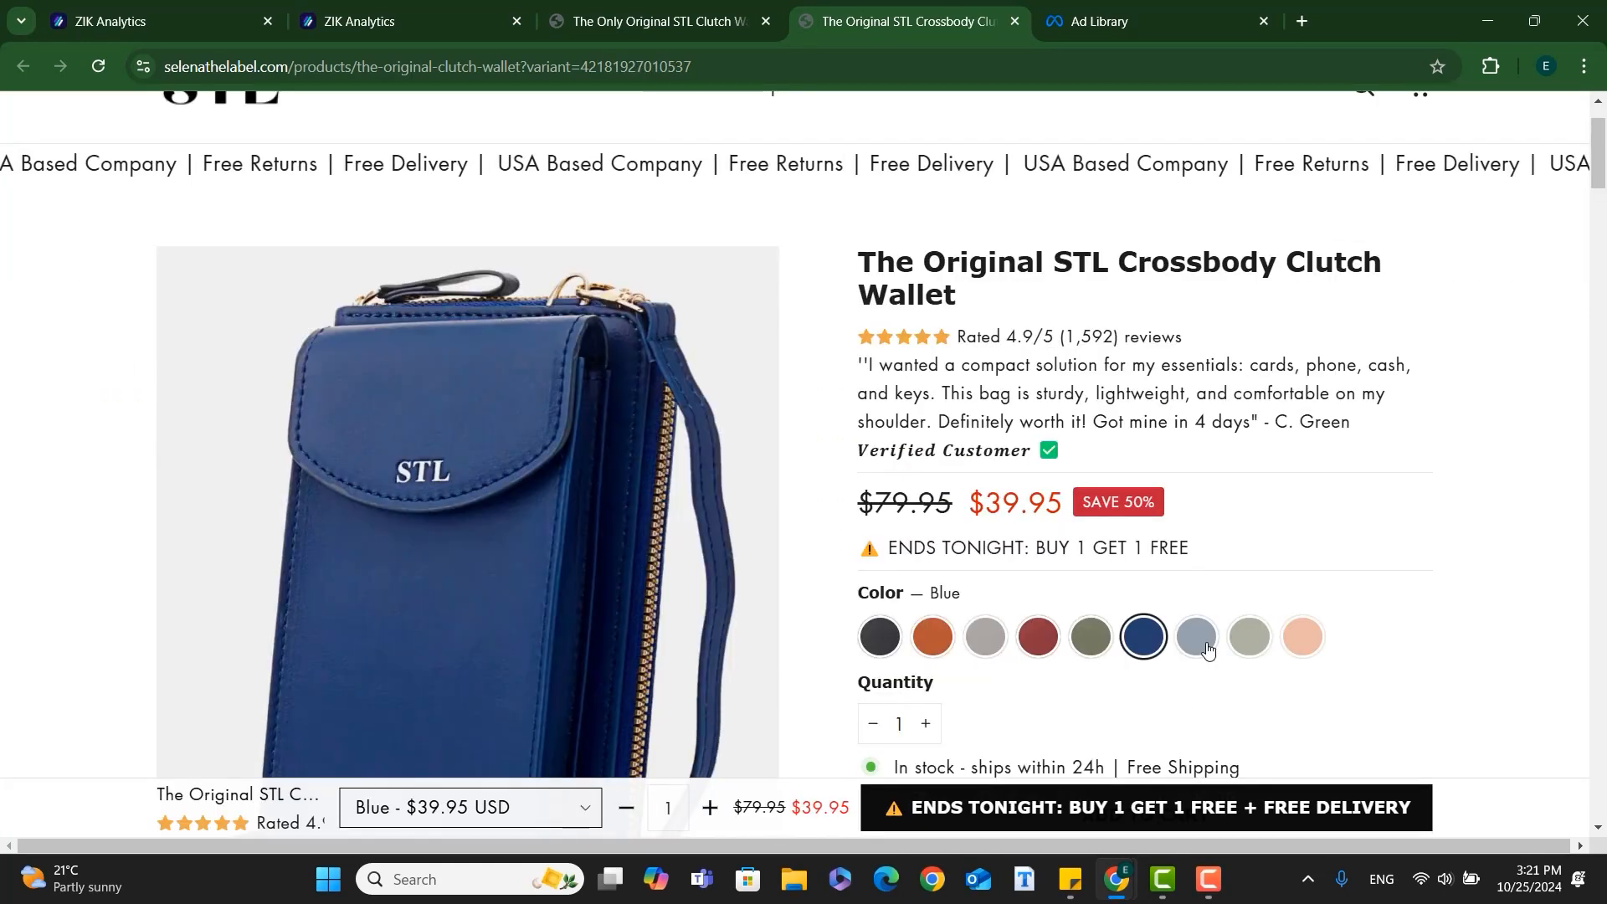
click(1196, 637)
click(1249, 637)
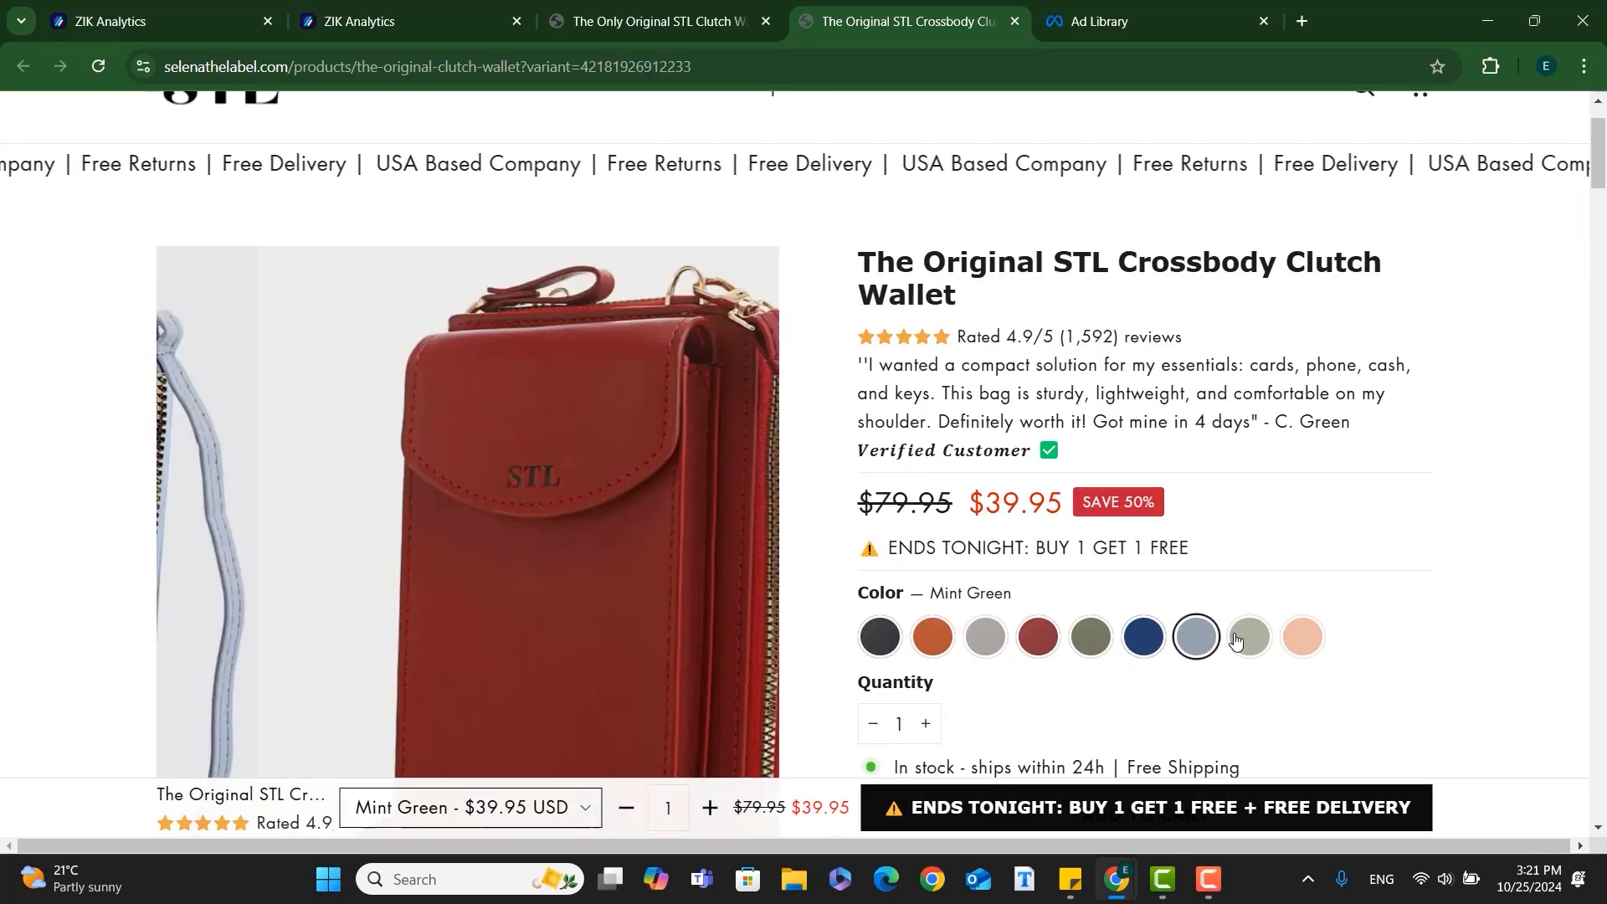
click(1302, 638)
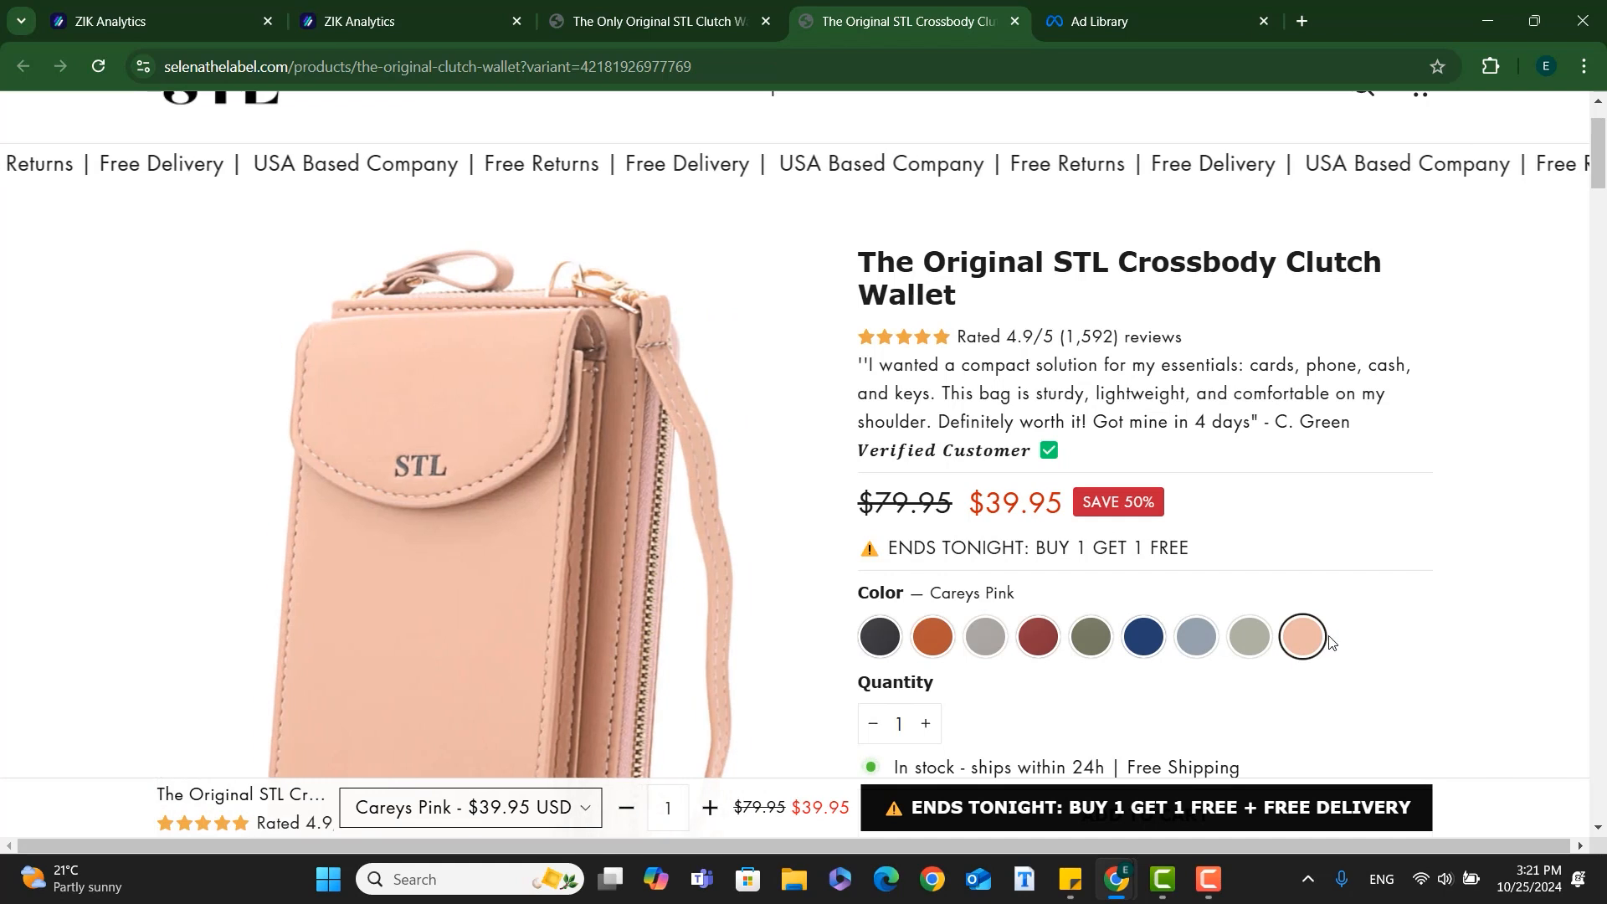
scroll(1322, 642, down, 3)
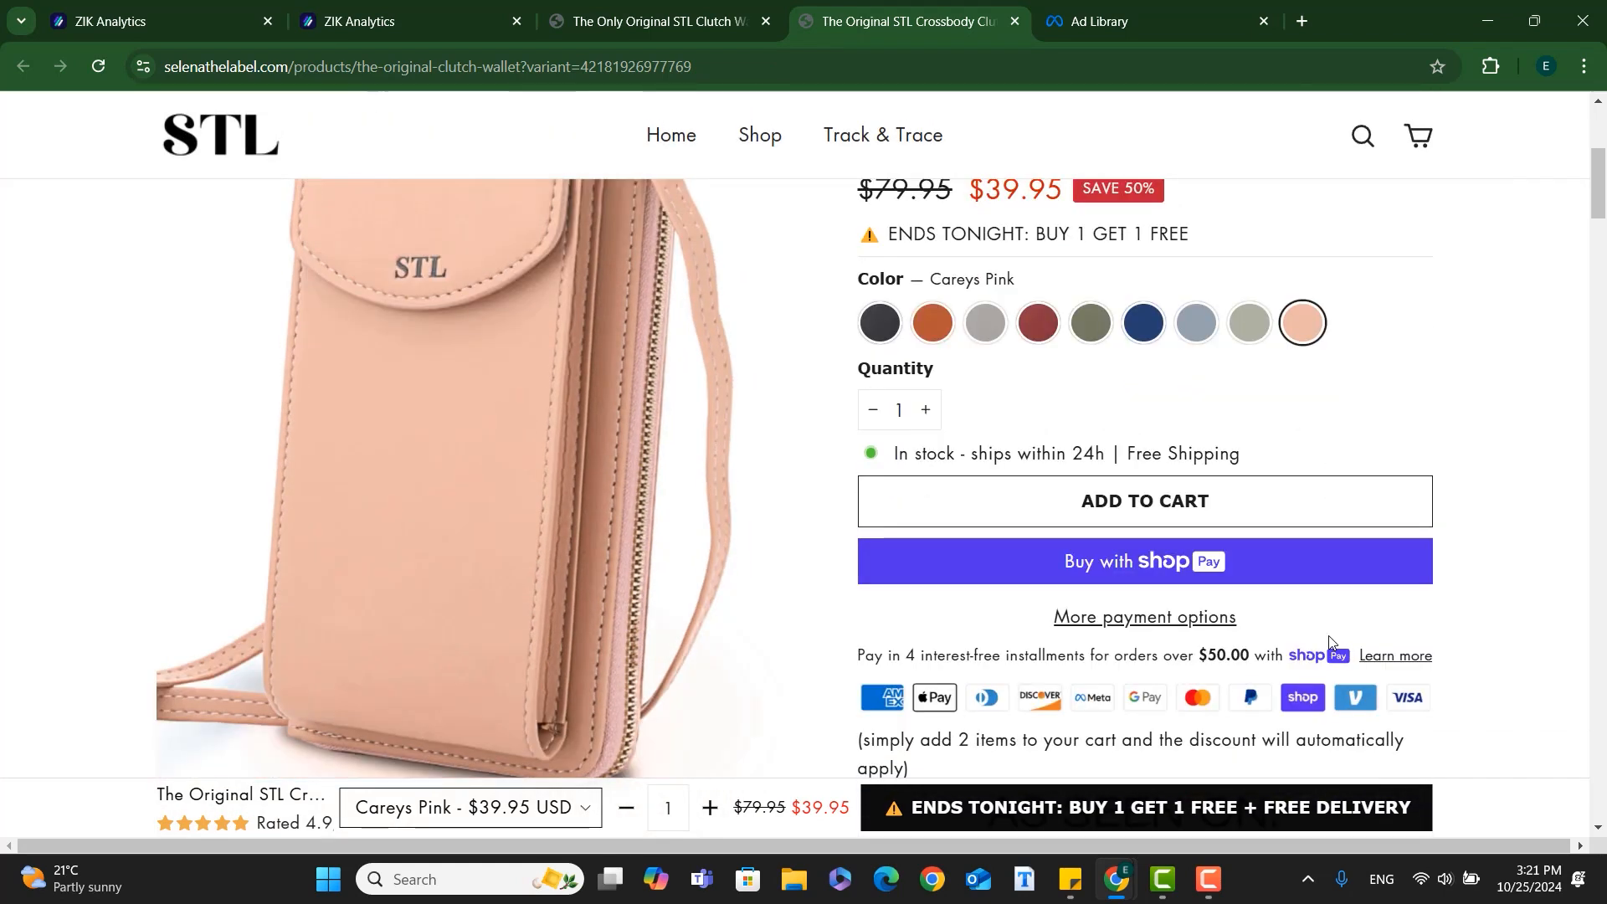
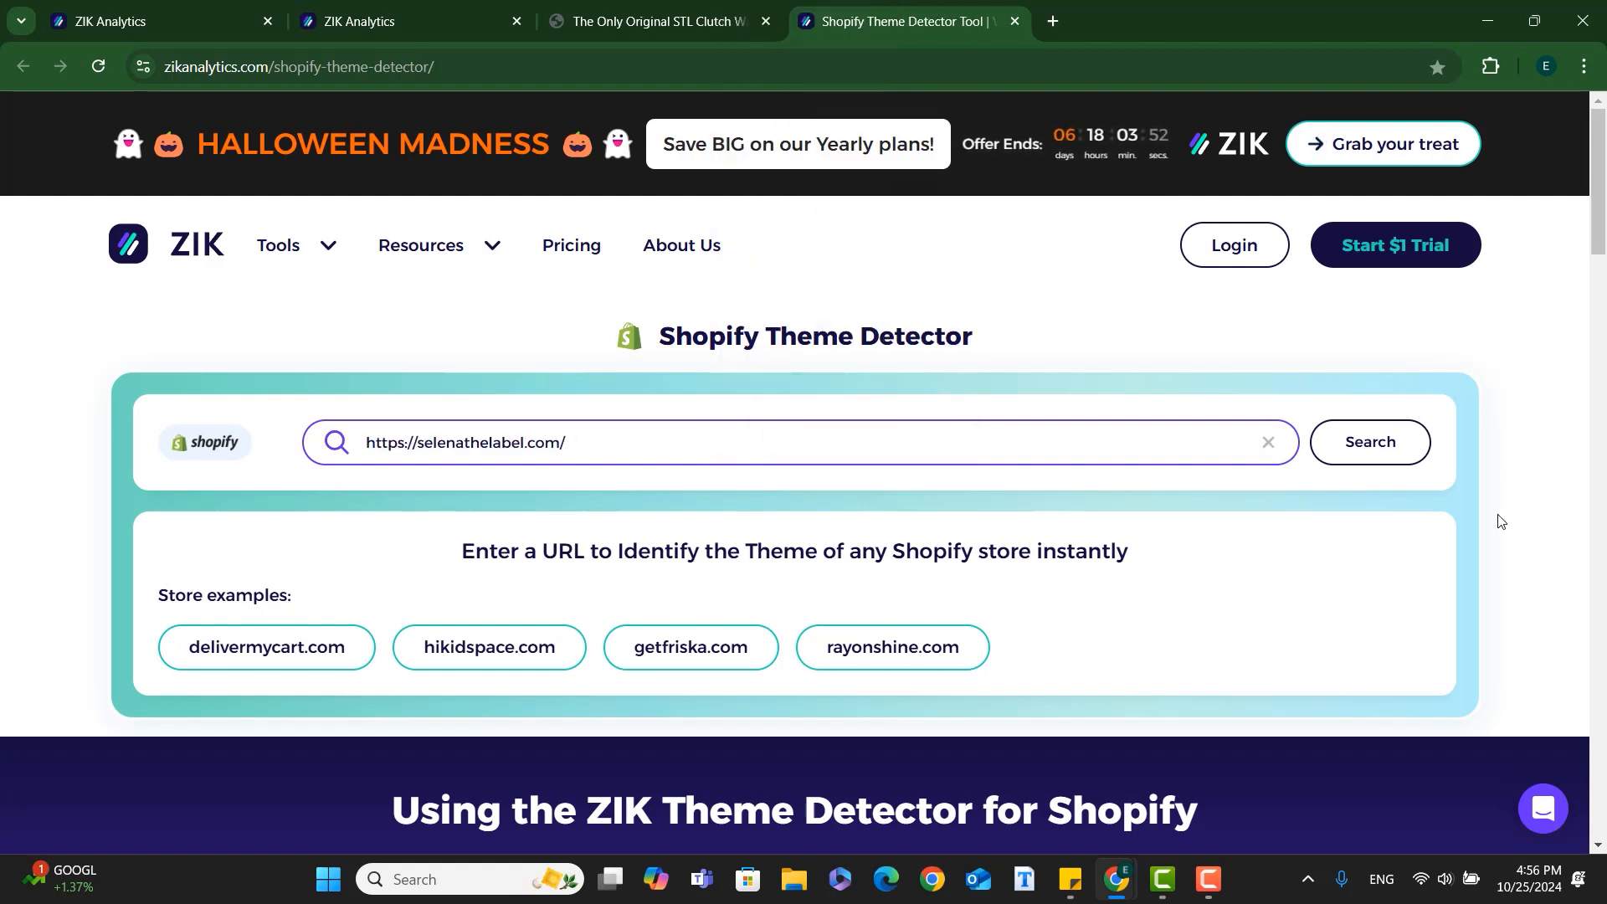
click(1409, 465)
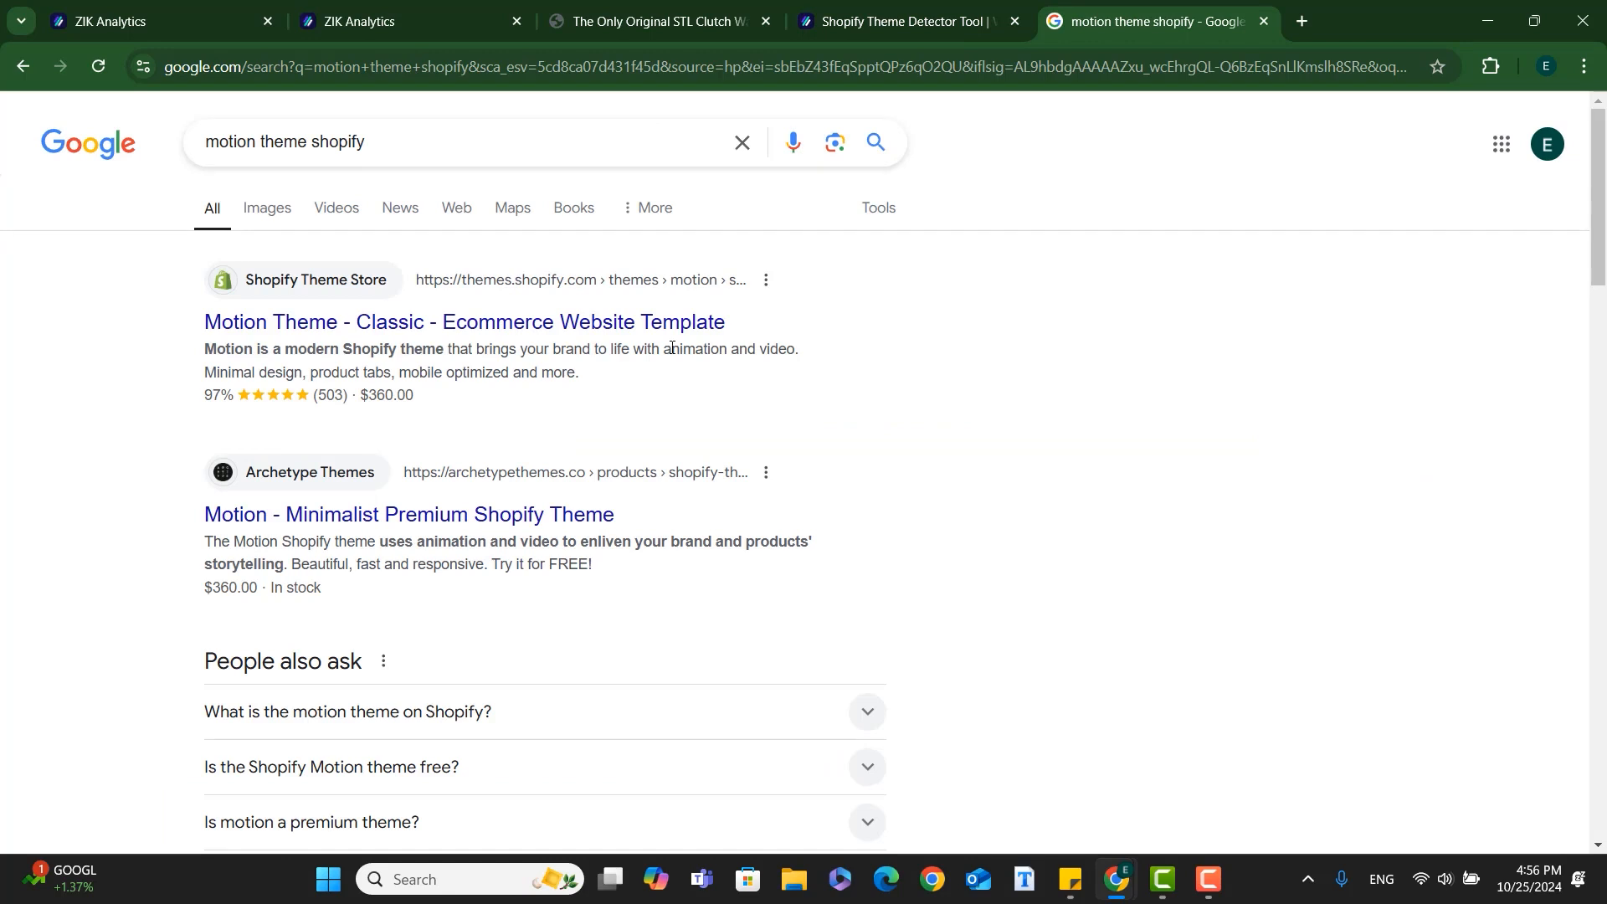
click(669, 323)
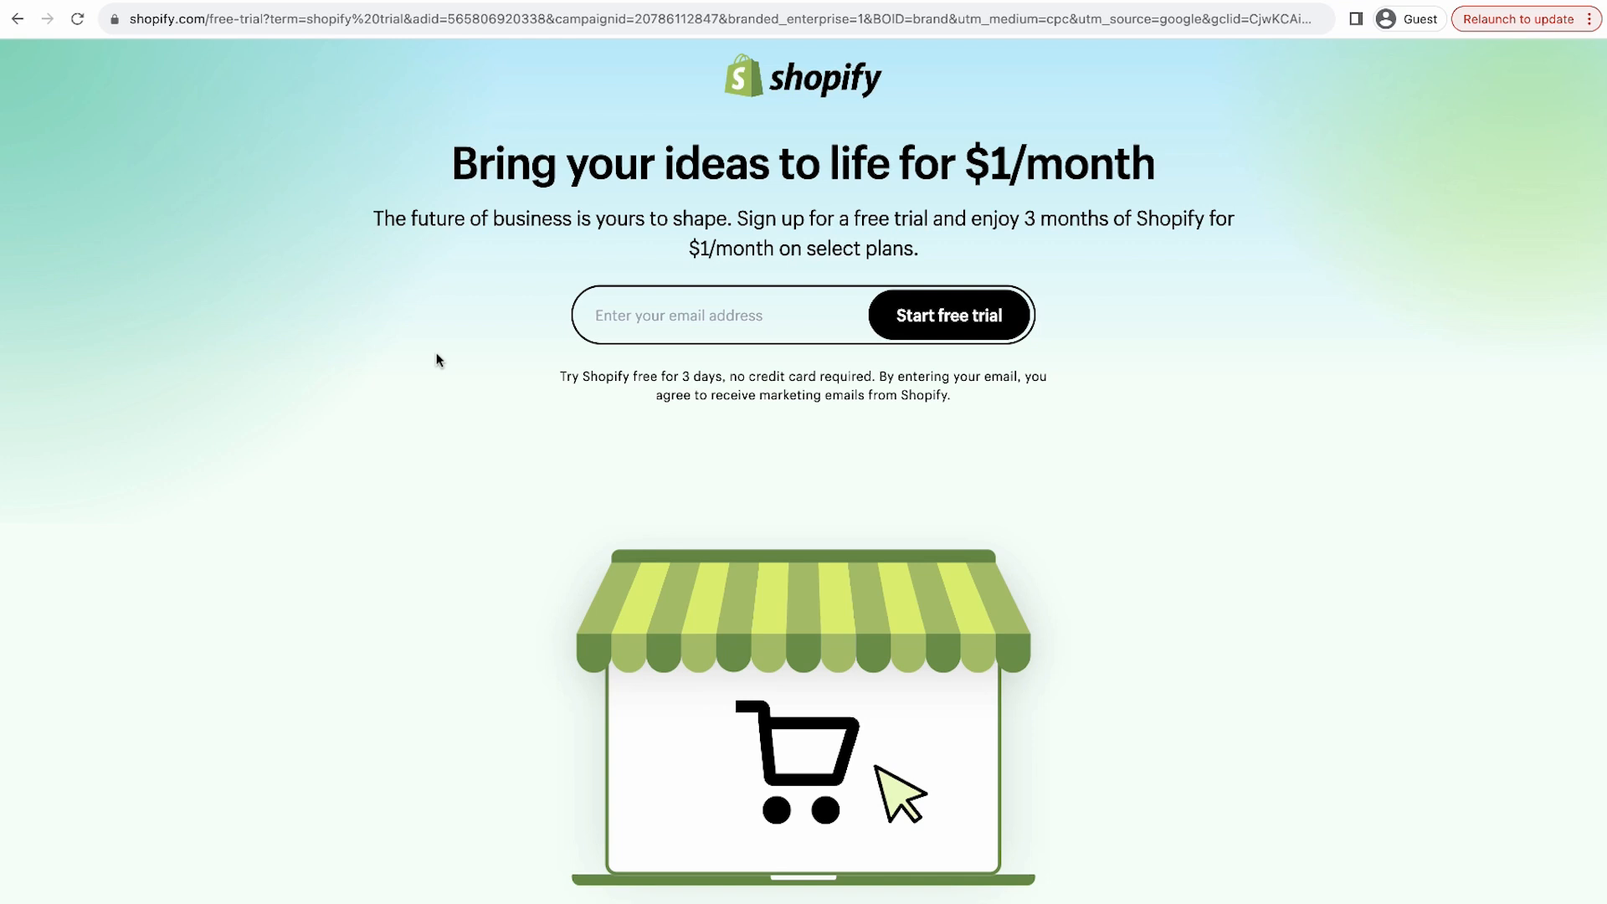
- Enter the account e-mail address on Shopify's sign-up page and start the free trial
click(641, 318)
key(super+v)
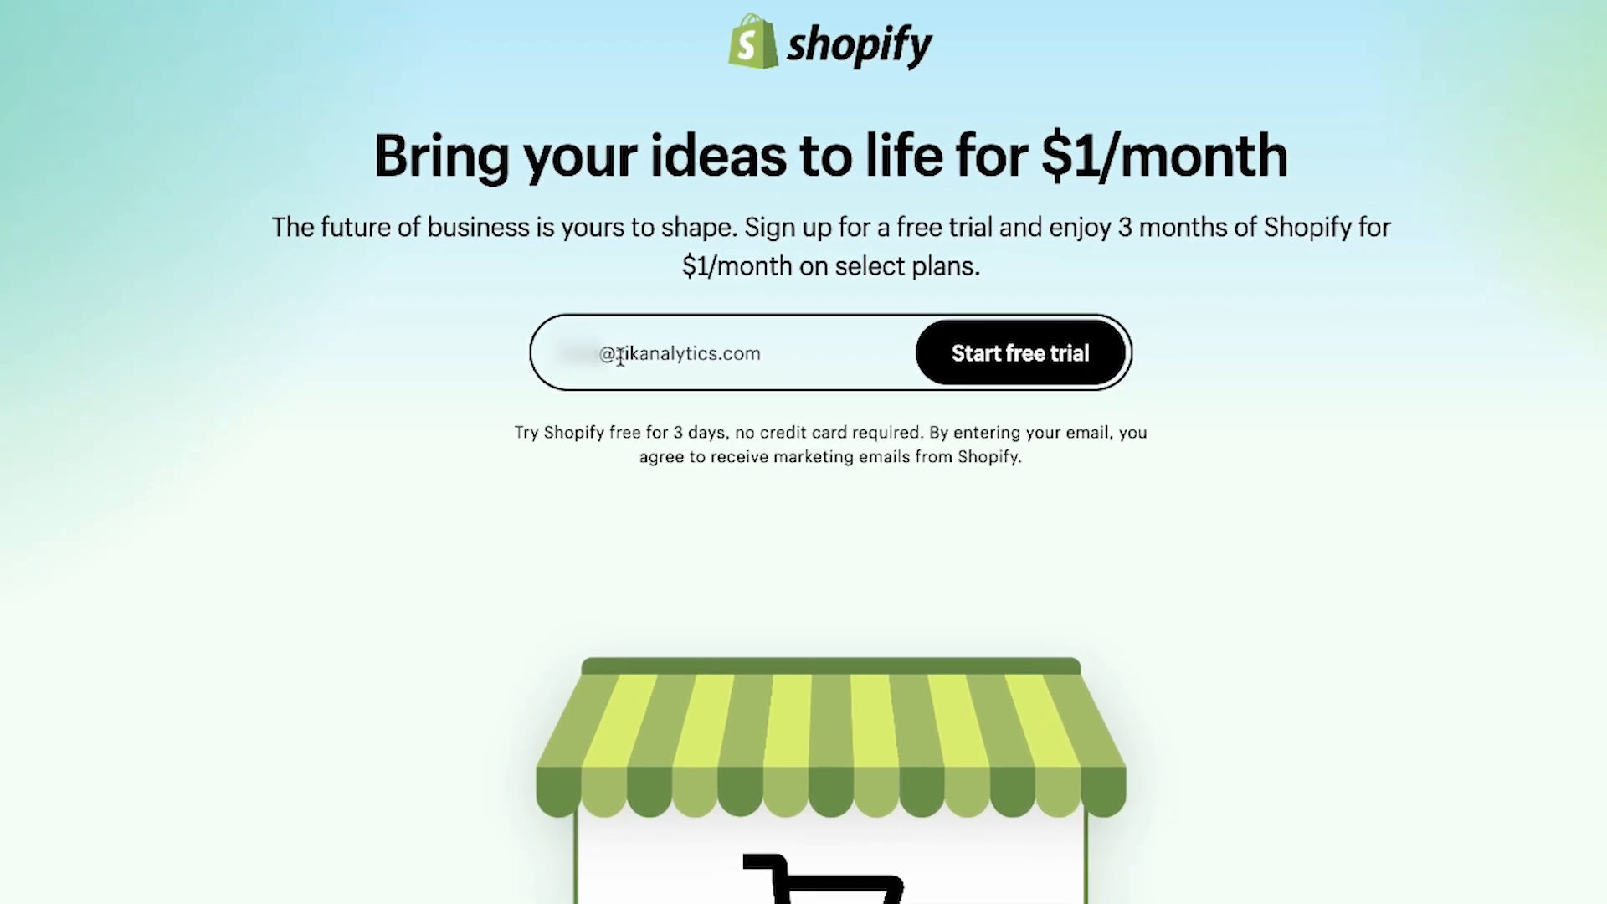
click(1015, 365)
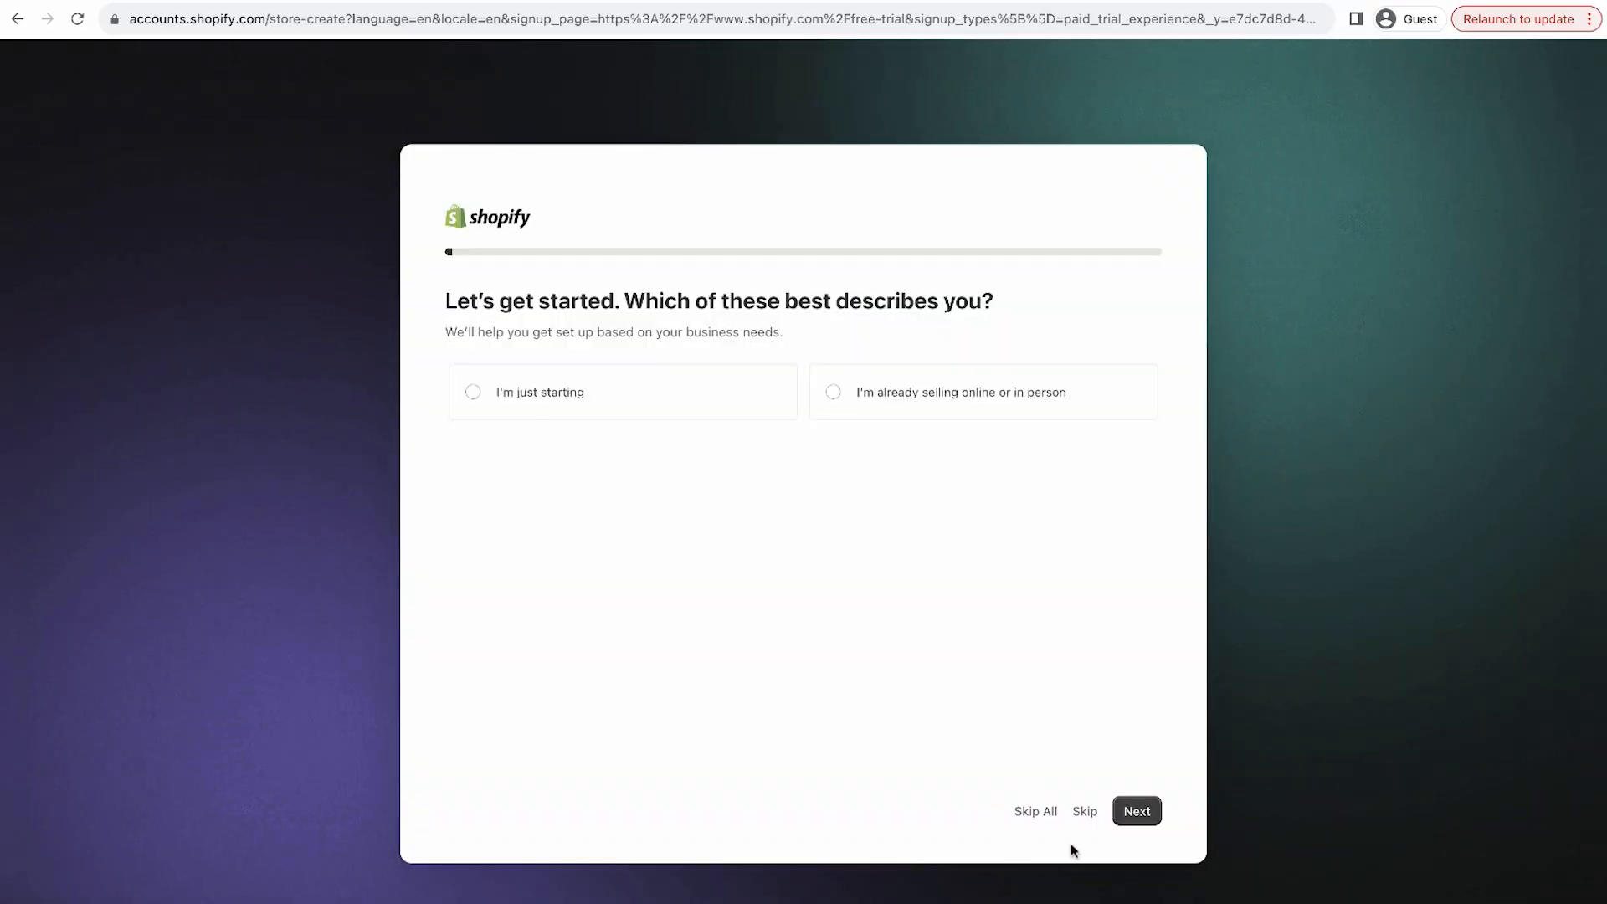
- Skip all the onboarding questions and choose the country where the business will be located
click(1022, 812)
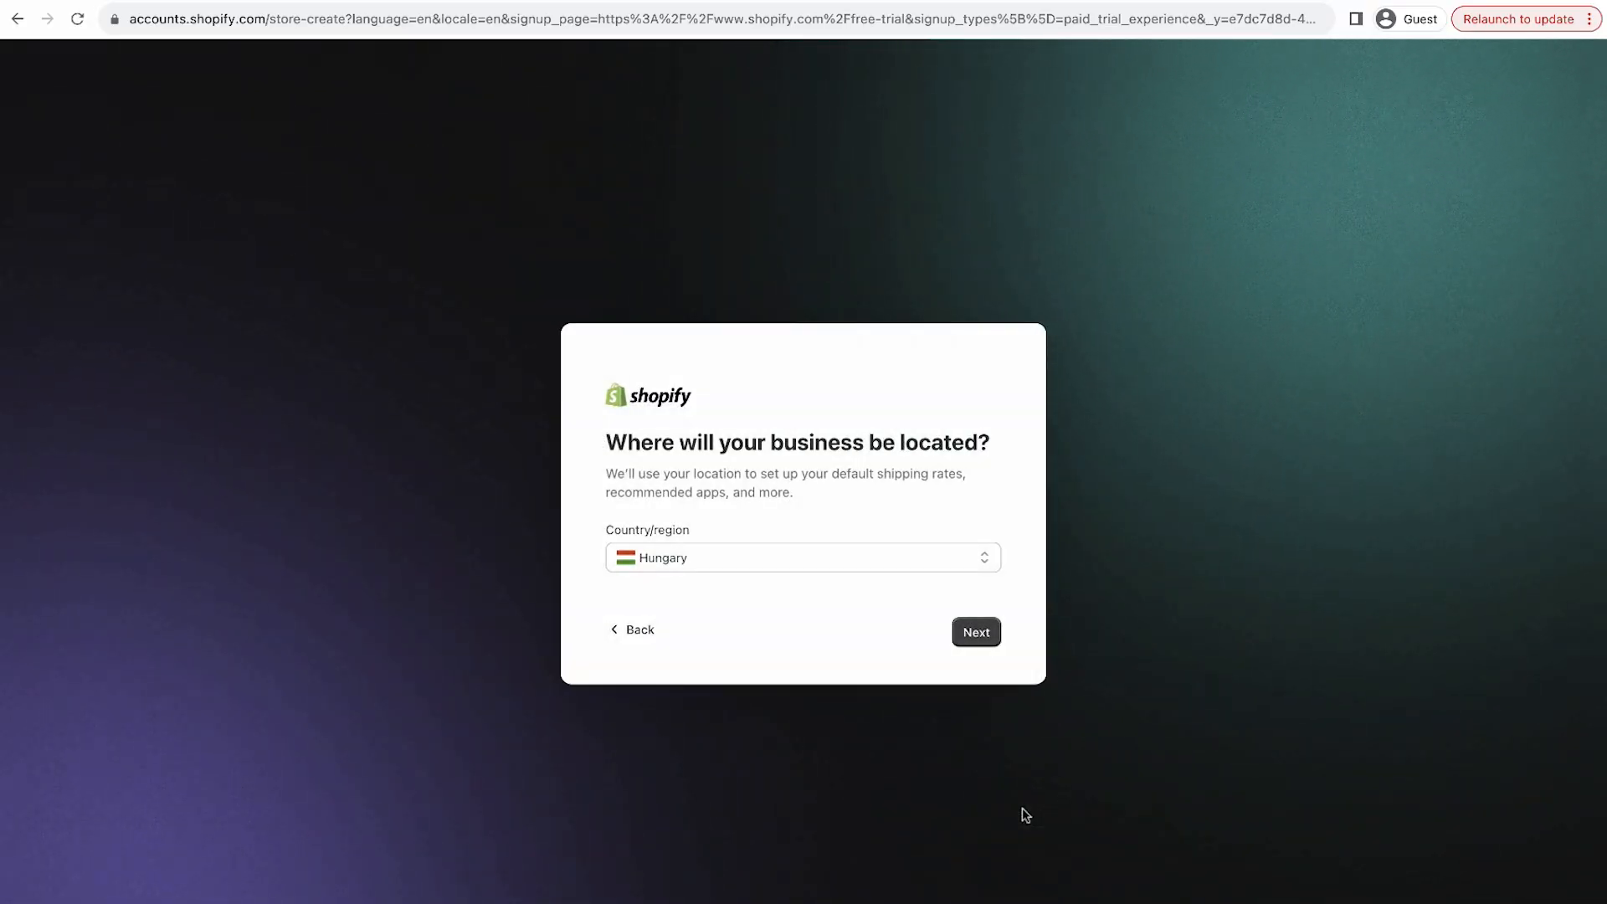
click(786, 566)
scroll(787, 482, up, 3)
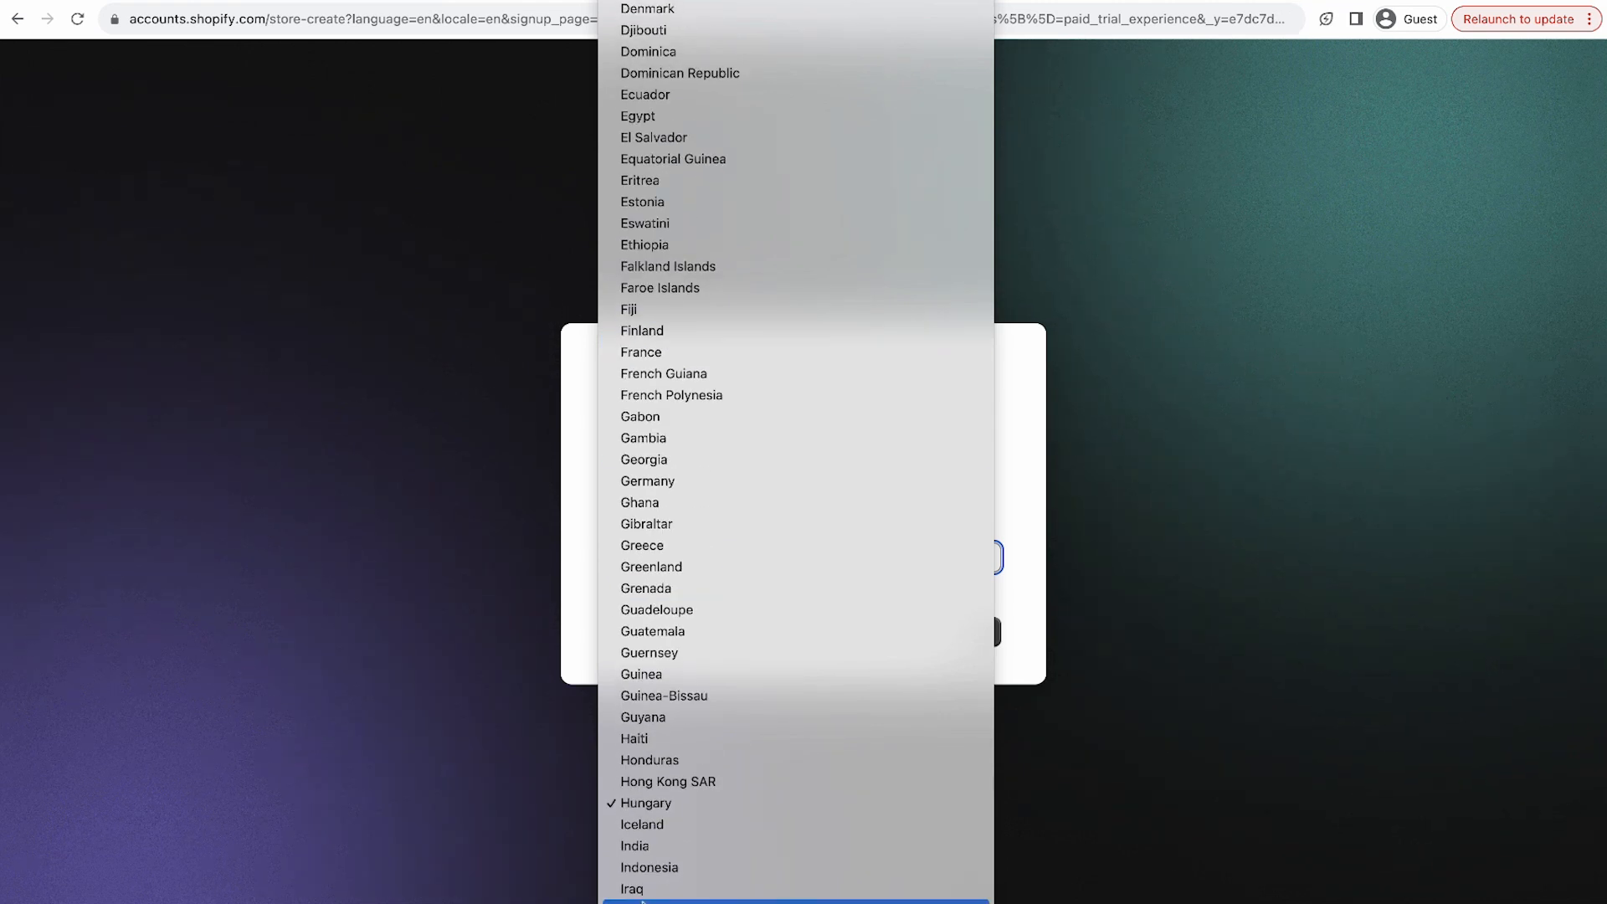
scroll(720, 586, down, 5)
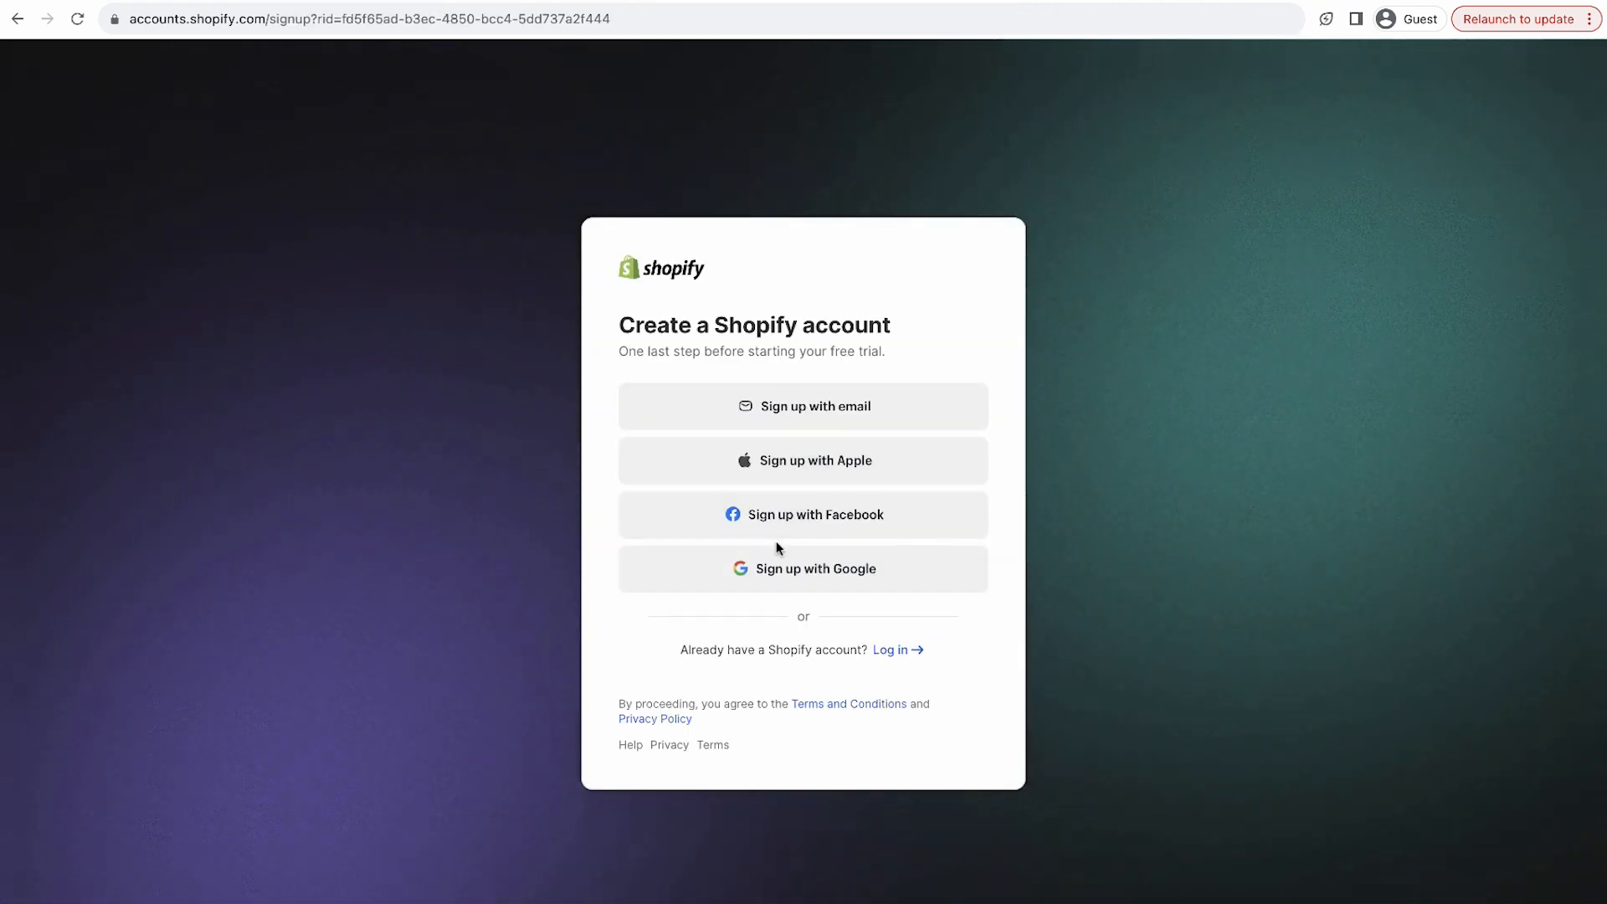
- Sign up for the Shopify account with Google and open the store's settings
click(775, 577)
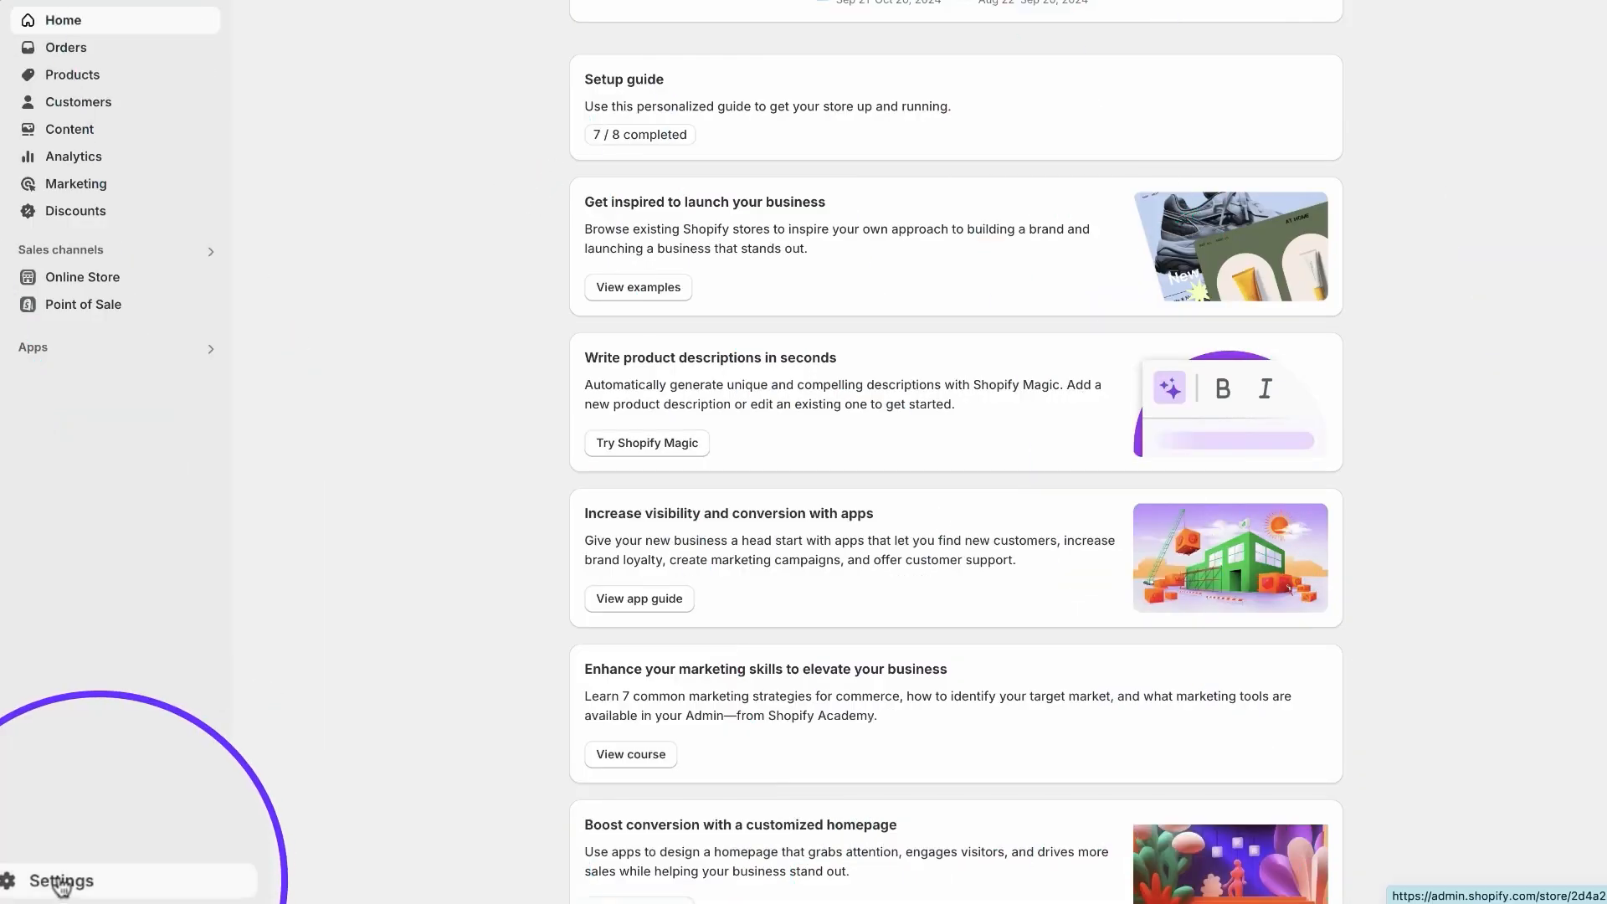
click(61, 882)
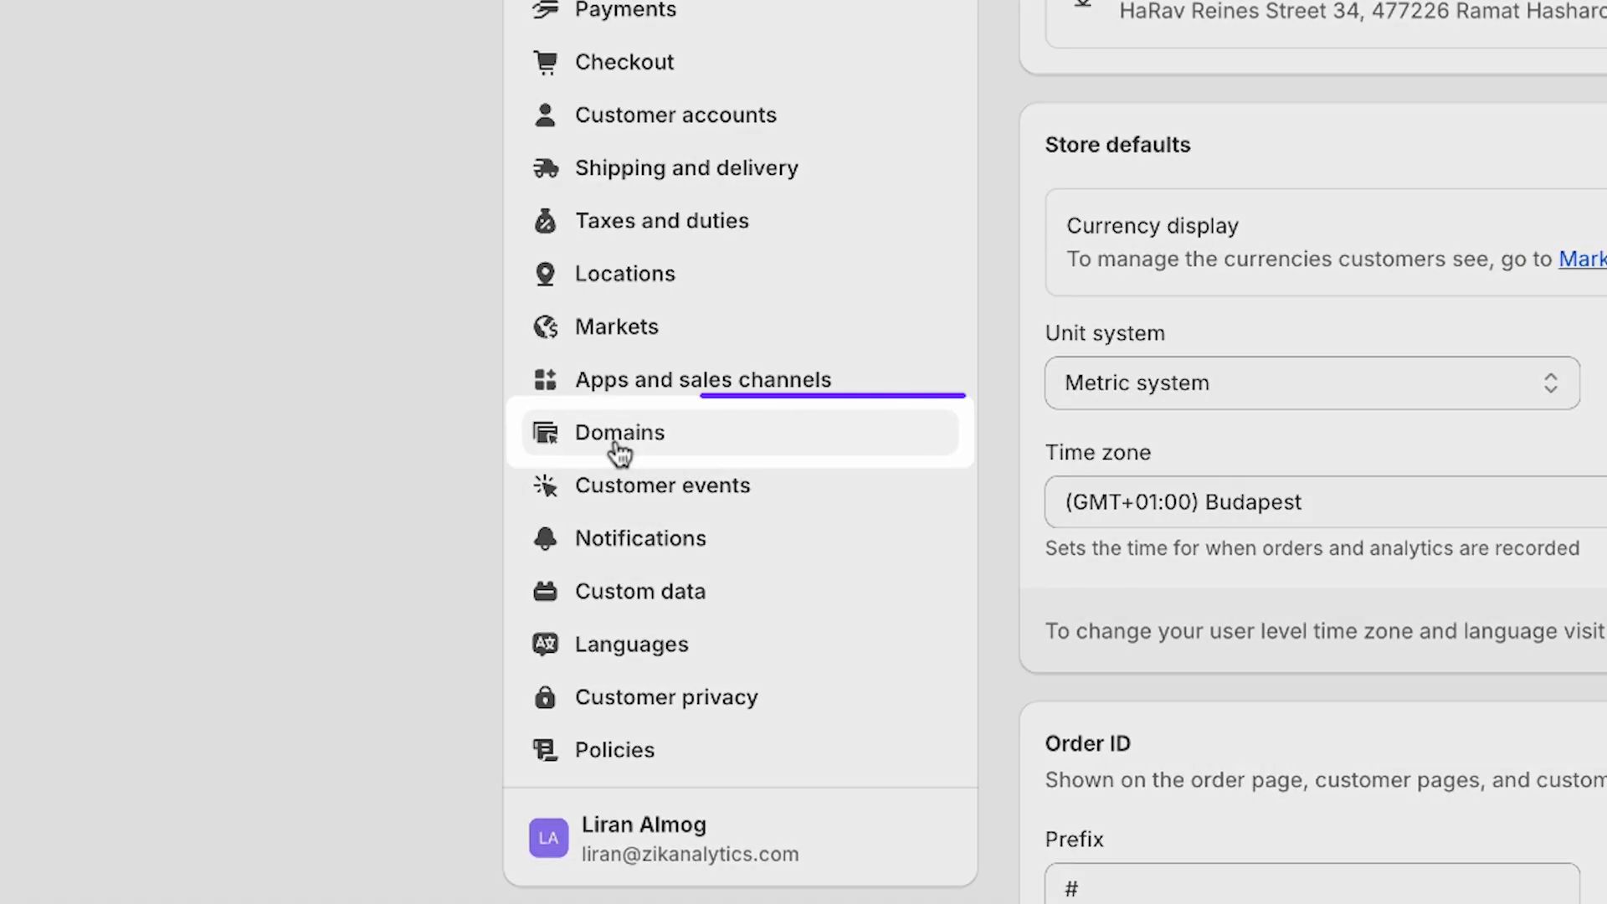
- Search for the new domain onebagforall in the store's domain settings and start buying onebagforall.com
click(619, 452)
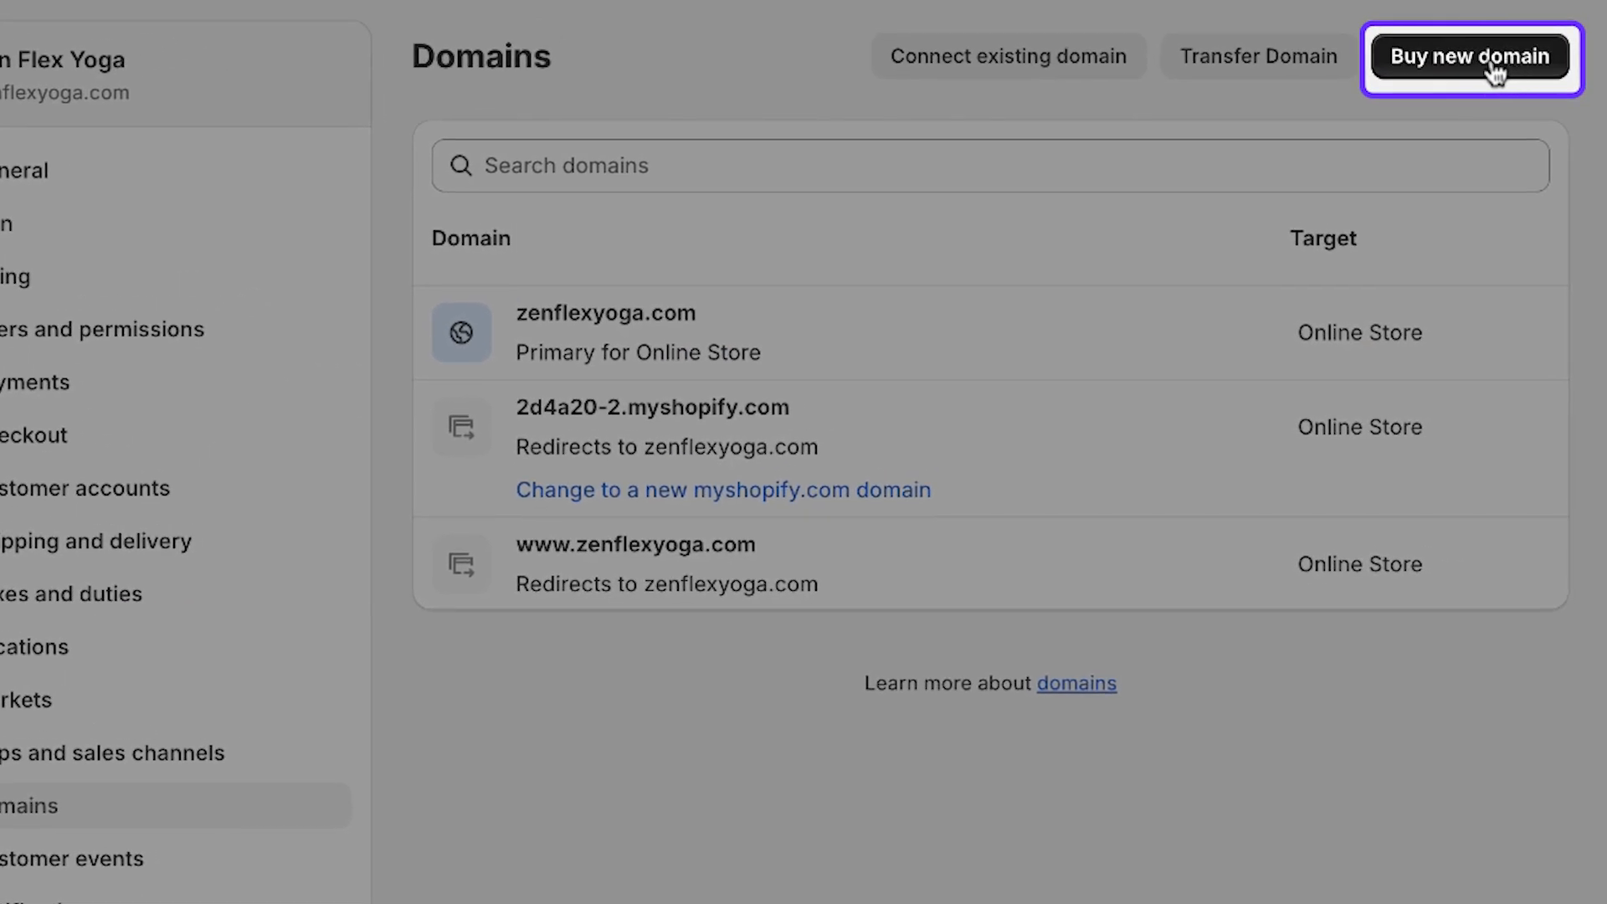
click(1493, 73)
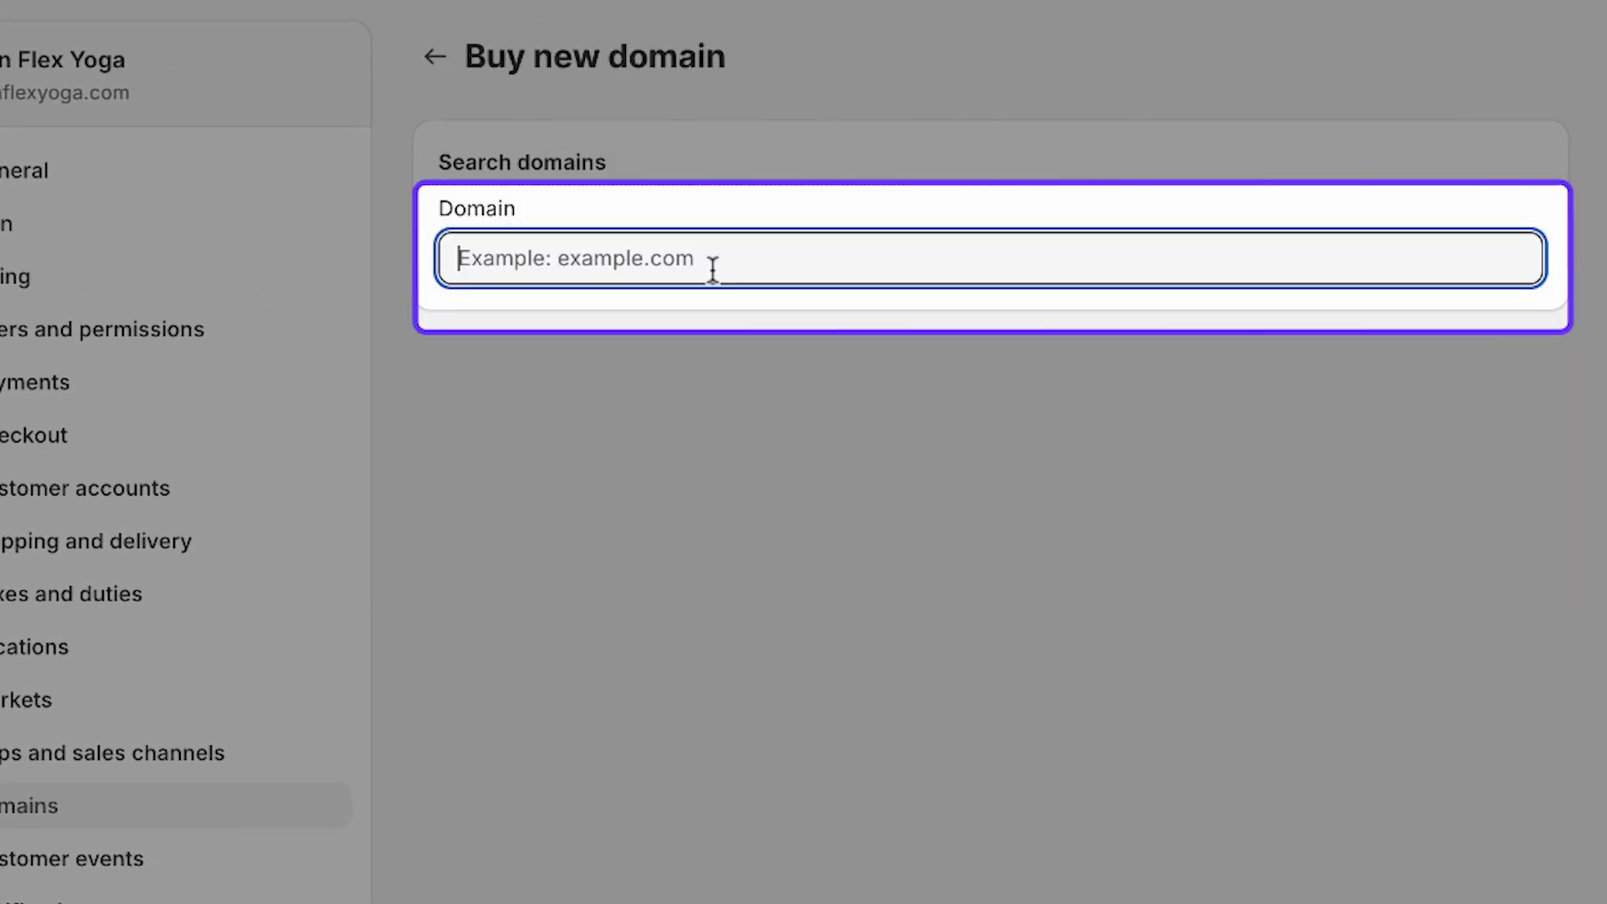
text(onebagforall)
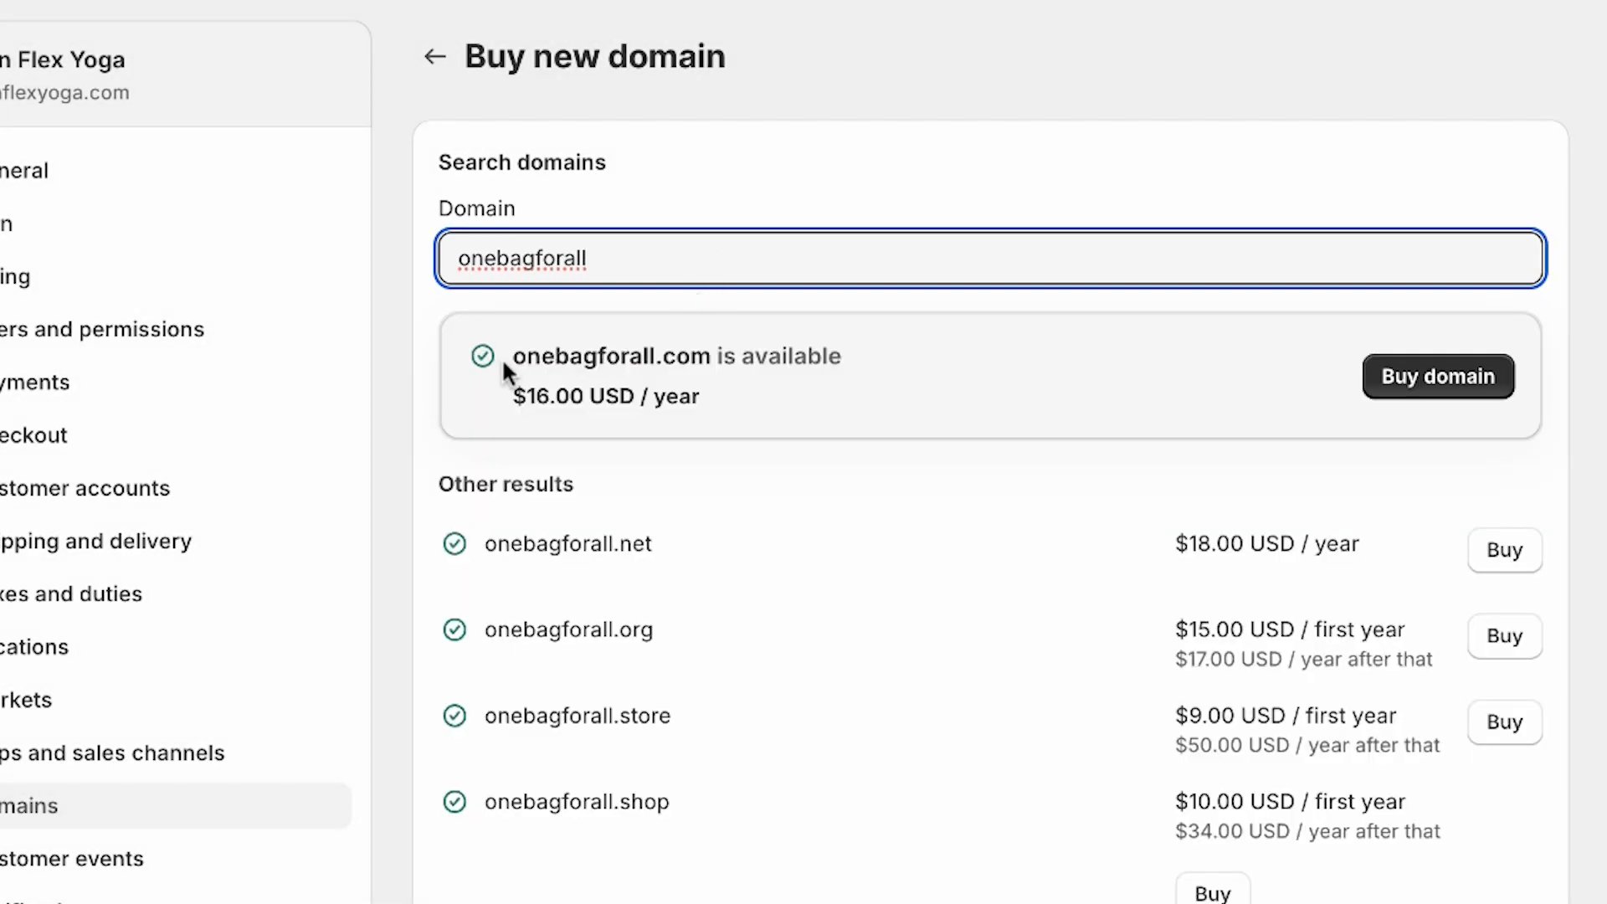
drag(512, 358, 841, 355)
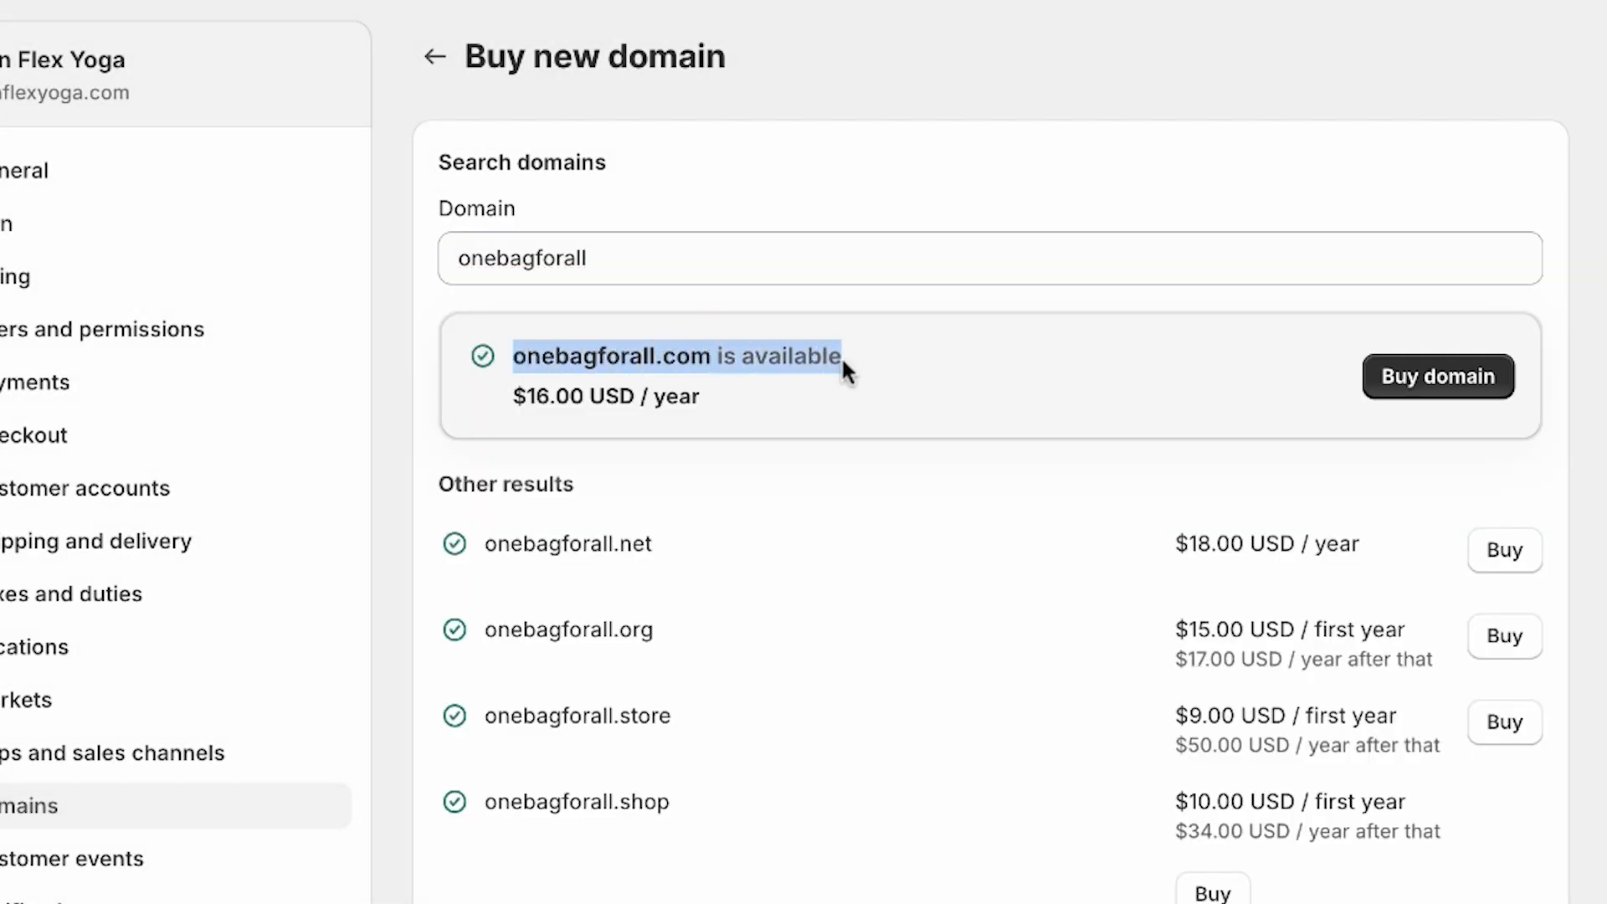
click(777, 291)
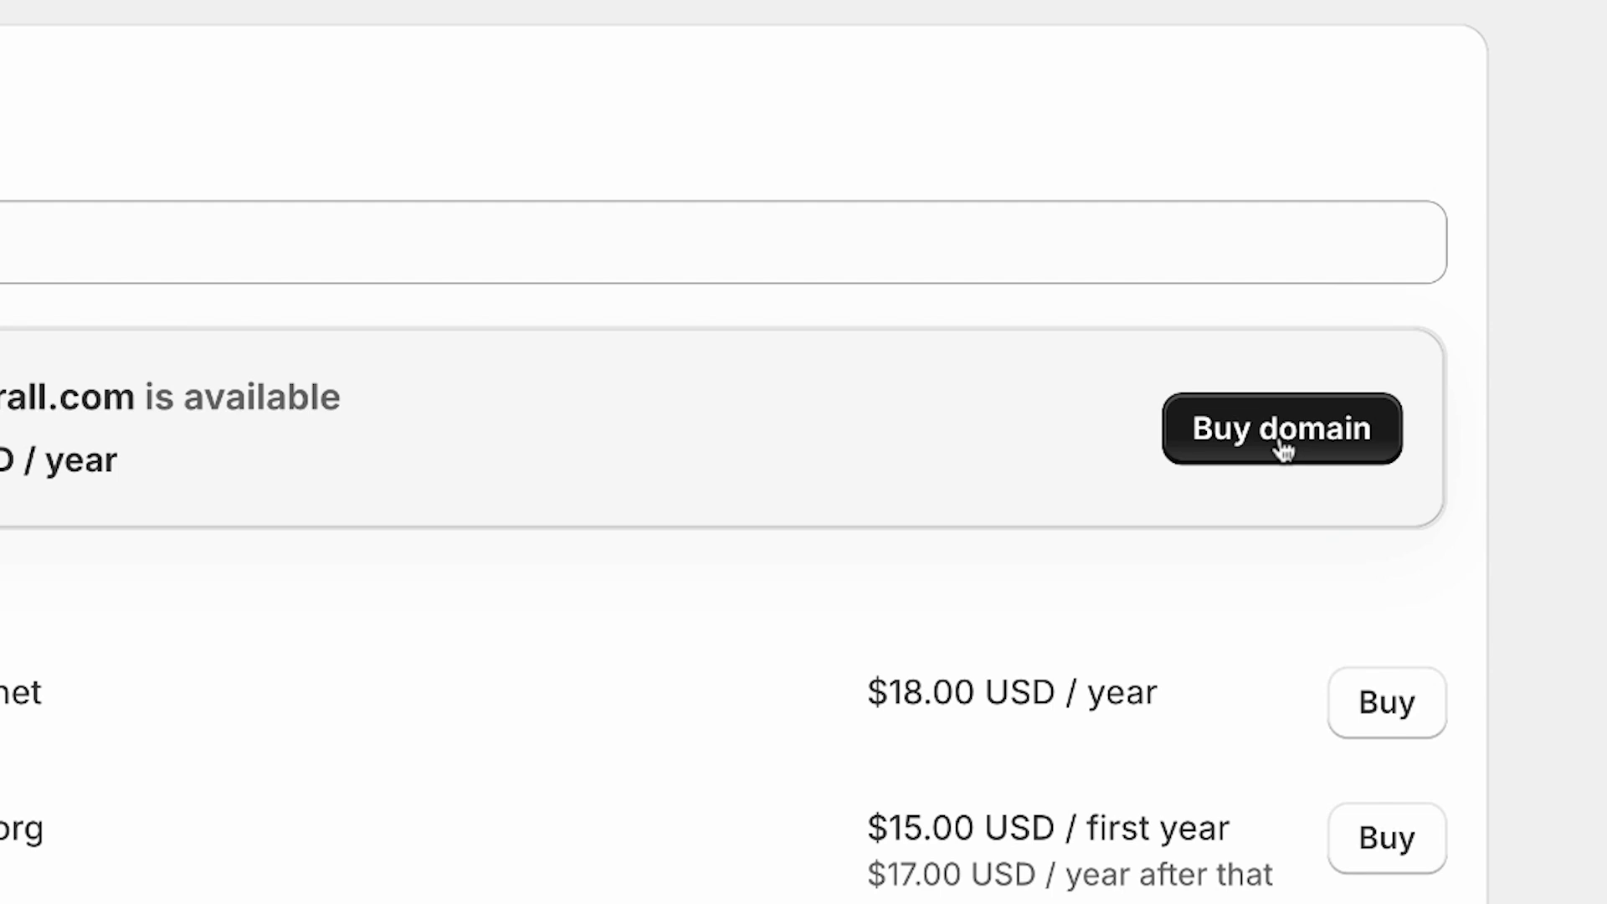
click(1283, 442)
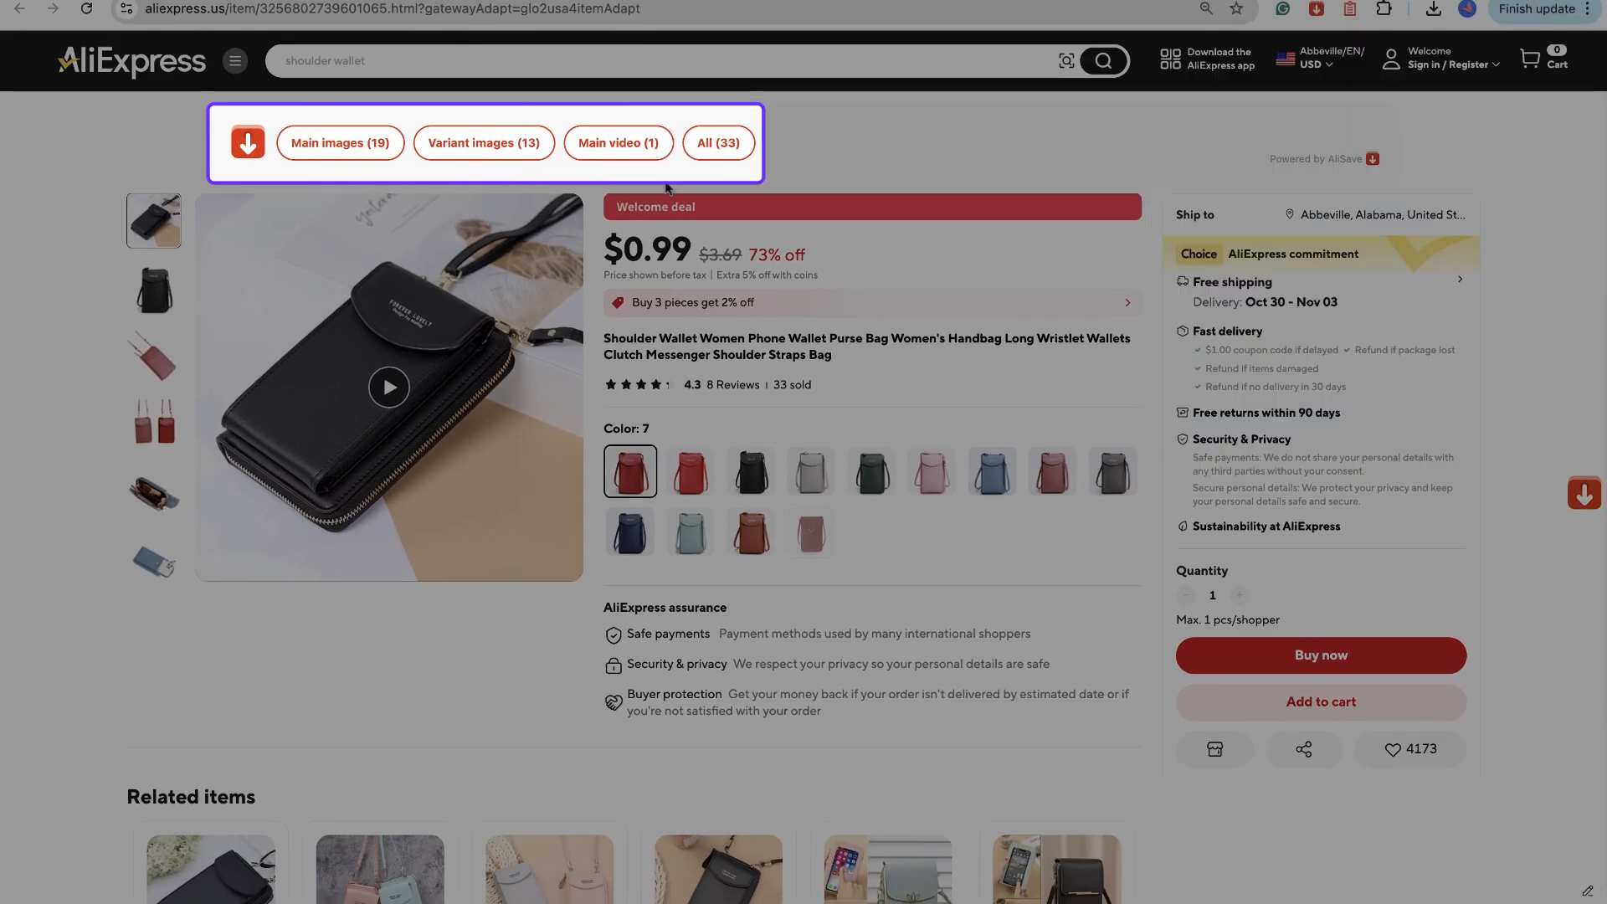
- Download the AliExpress shoulder wallet's product images with AliSave and open the main_images folder in the downloaded folder
click(518, 153)
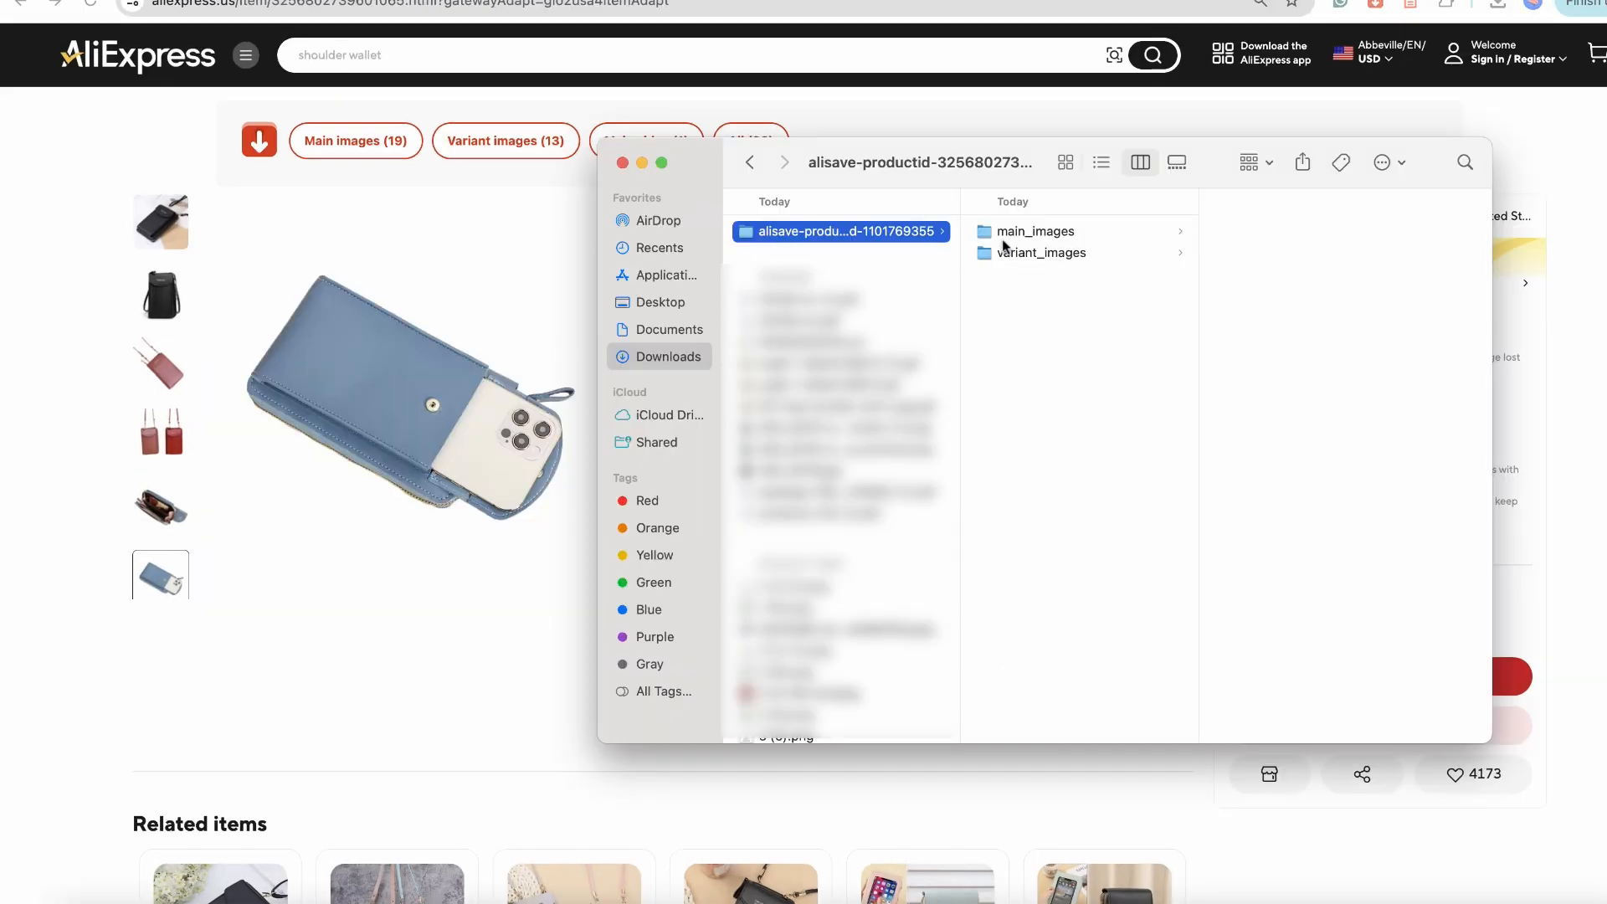
click(984, 234)
click(1290, 252)
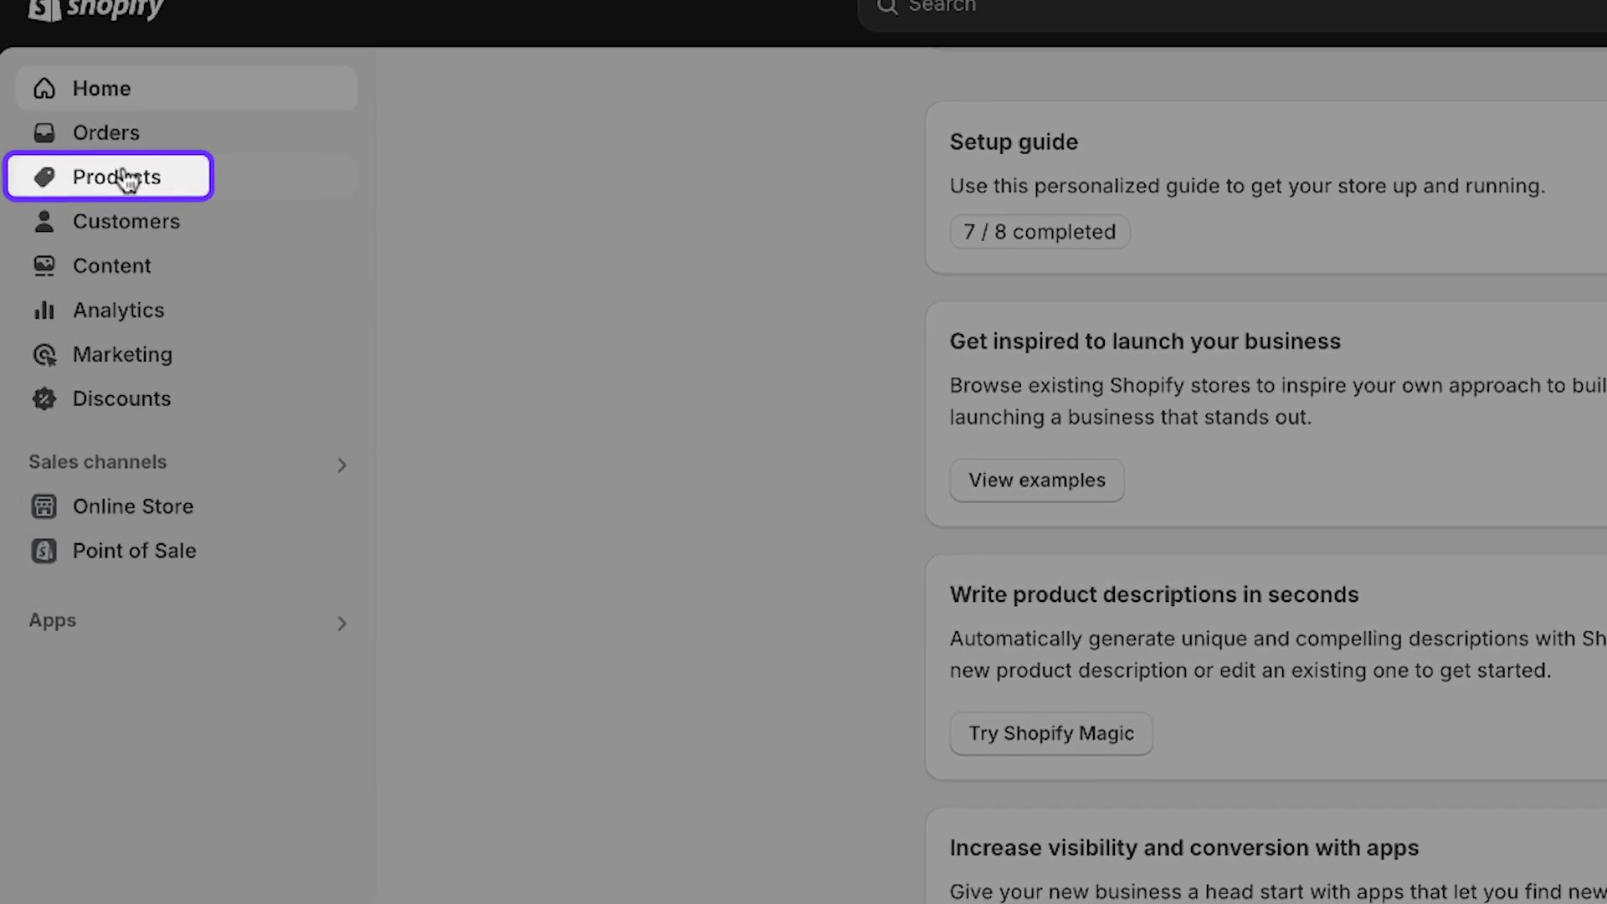
- Add a new product in Shopify titled "The Ultimate Crossbody Clutch Wallet: One Bag for All Your Needs"
click(181, 182)
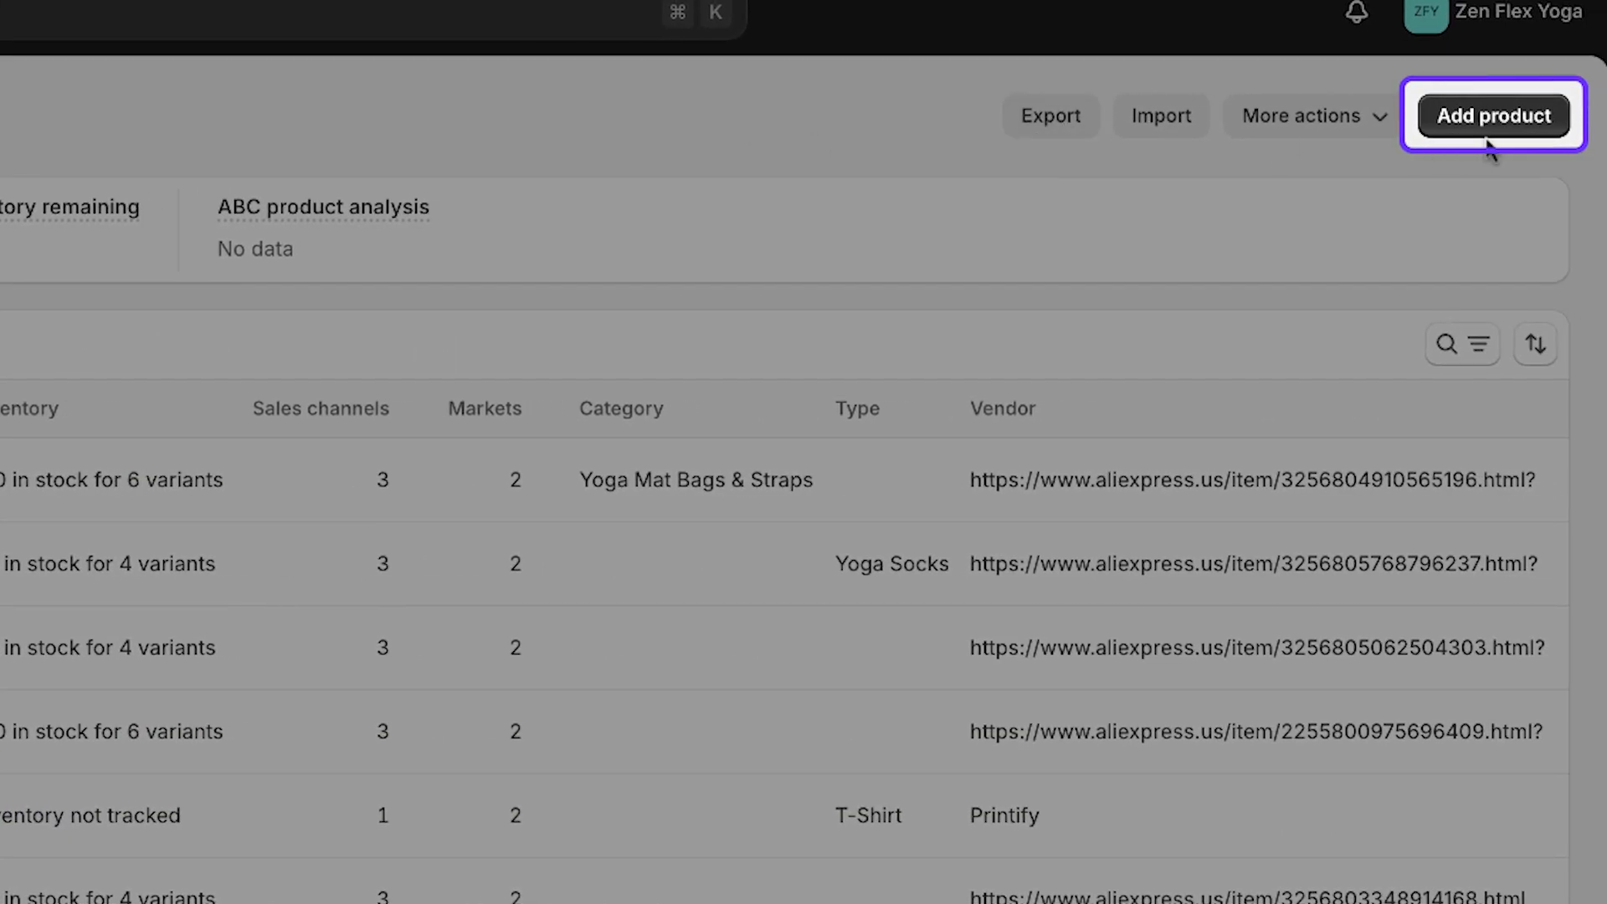
click(1464, 111)
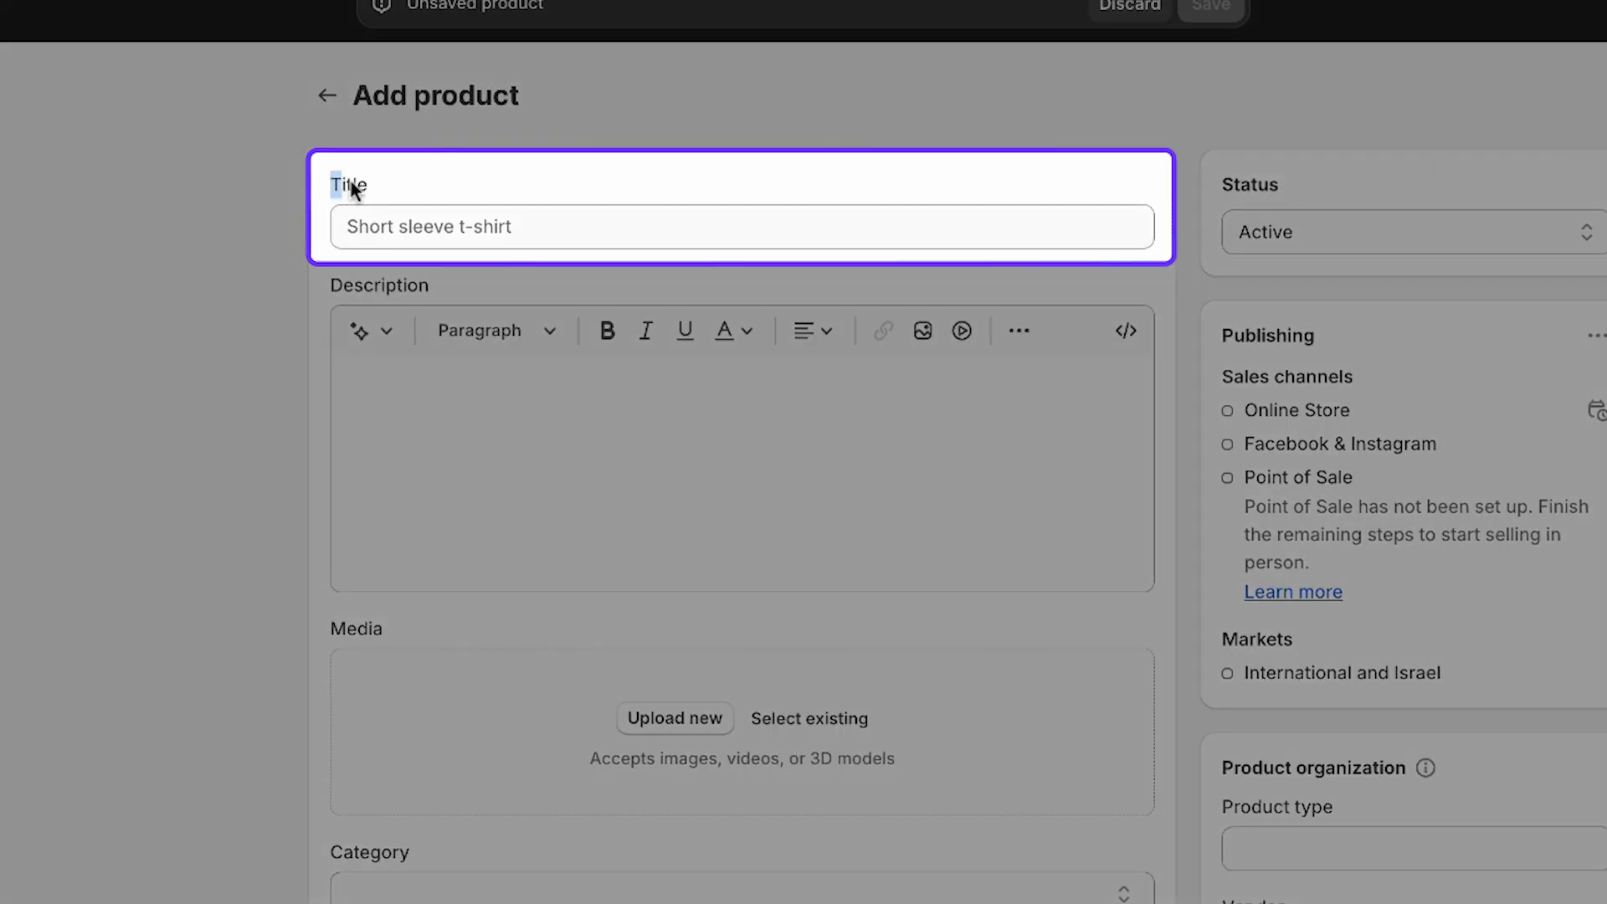
click(489, 228)
text(The Ultimate Crossbody Clutch Wallet: One Bag for All Your Needs)
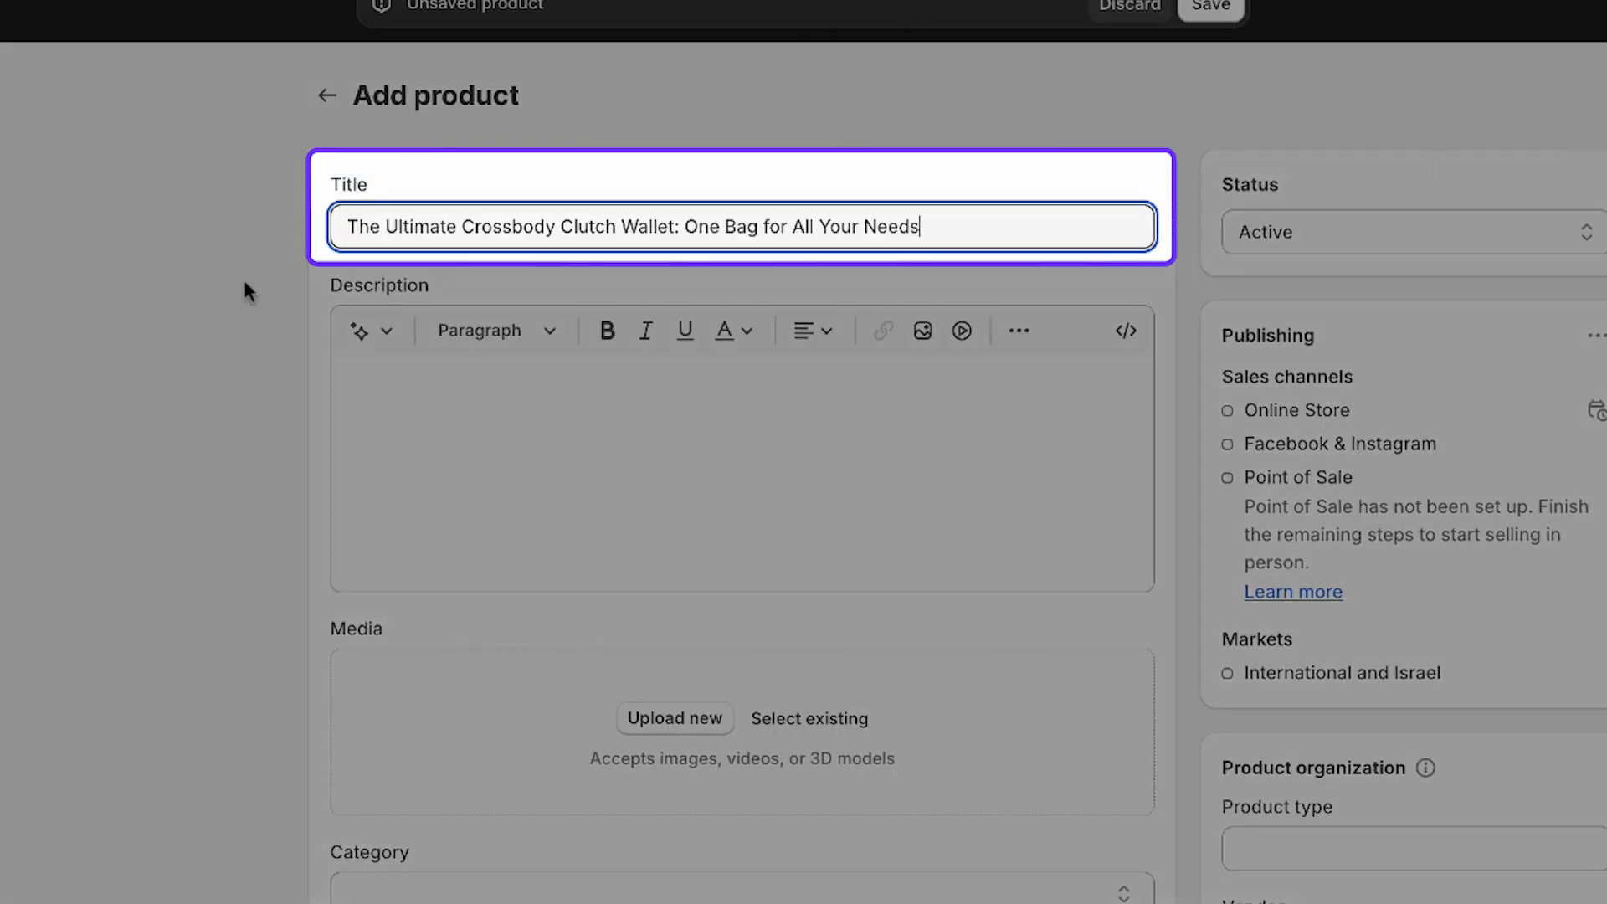
click(249, 291)
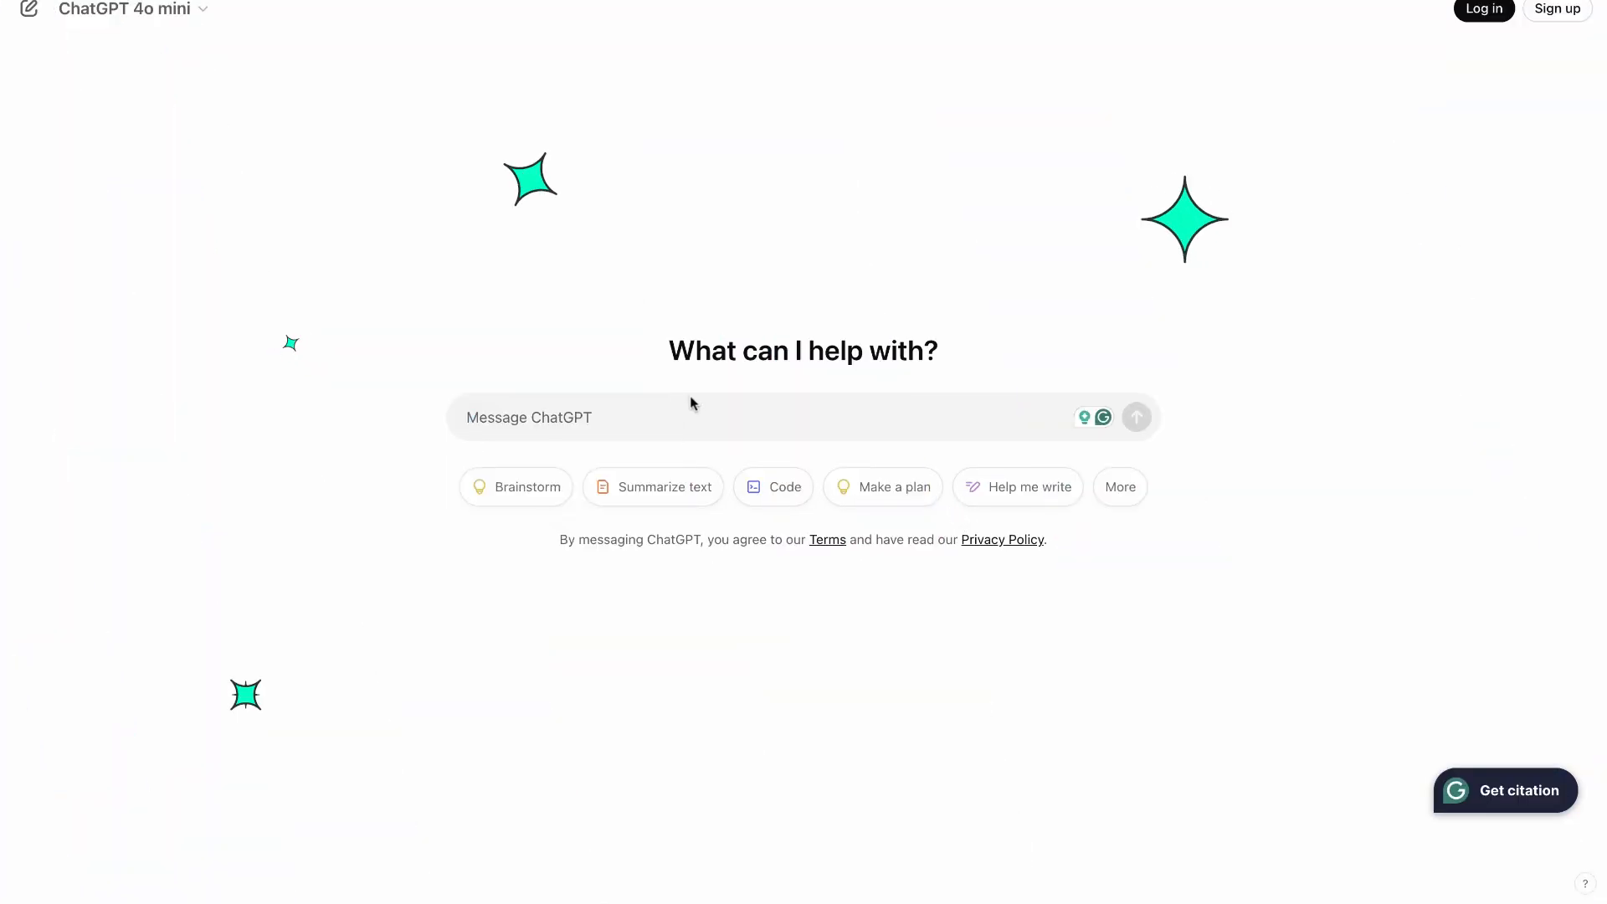
- In ChatGPT, write the prompt "Rephrase this product info and create a short and simple product description. Here is the raw product description:" without sending it
click(684, 416)
text(Rephrase this product info and create a short and simple product description. Here is the raw product description:)
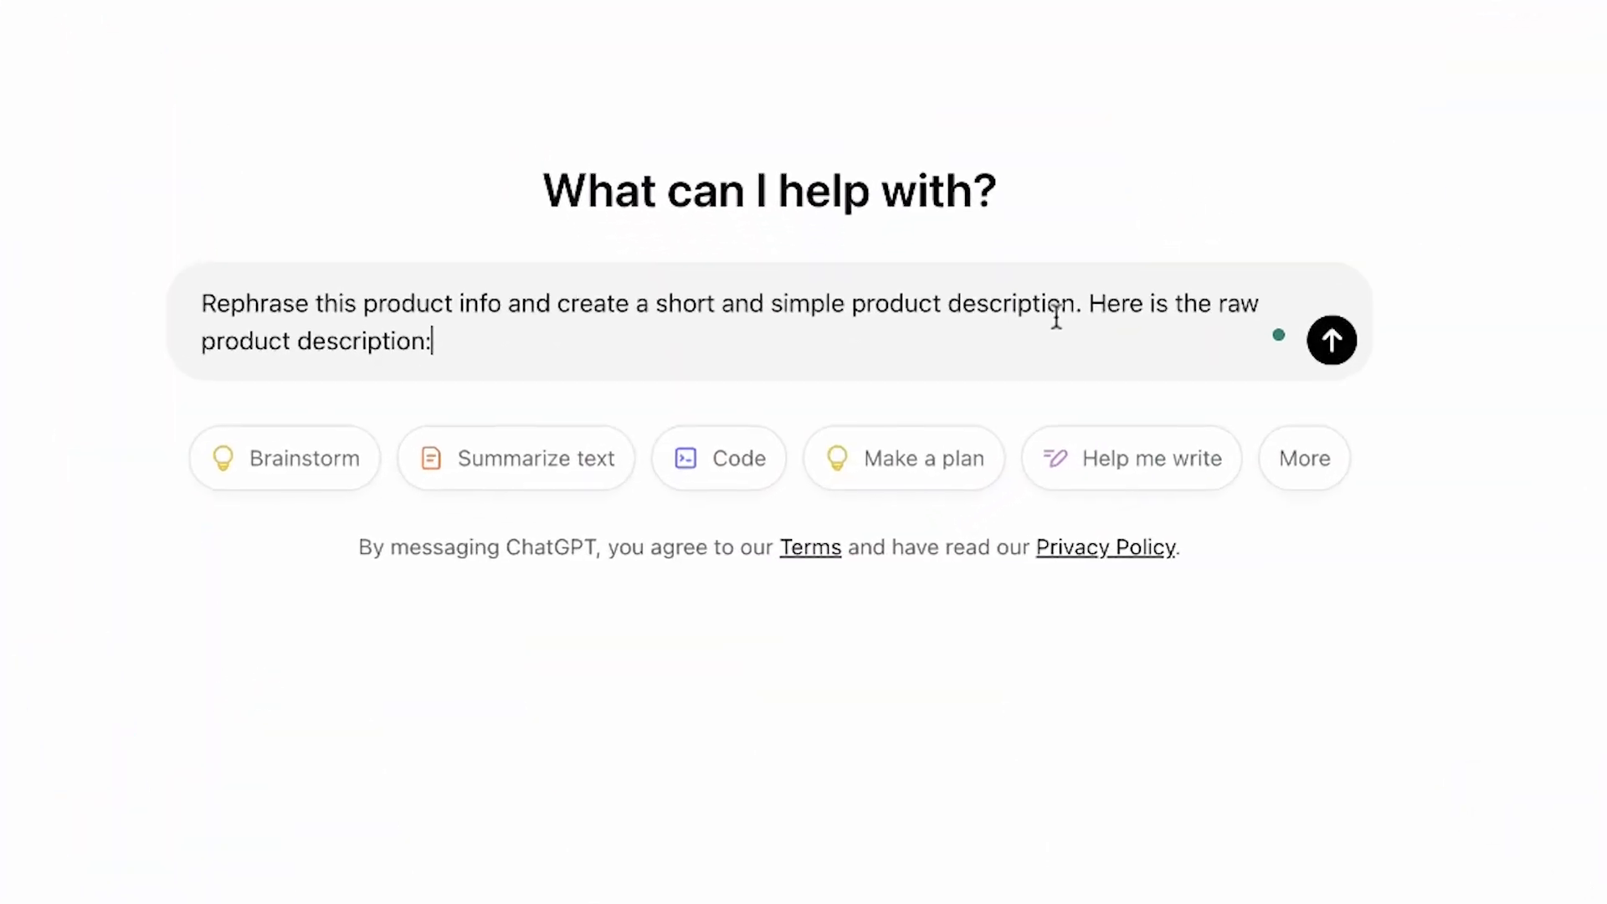
key(shift+Return)
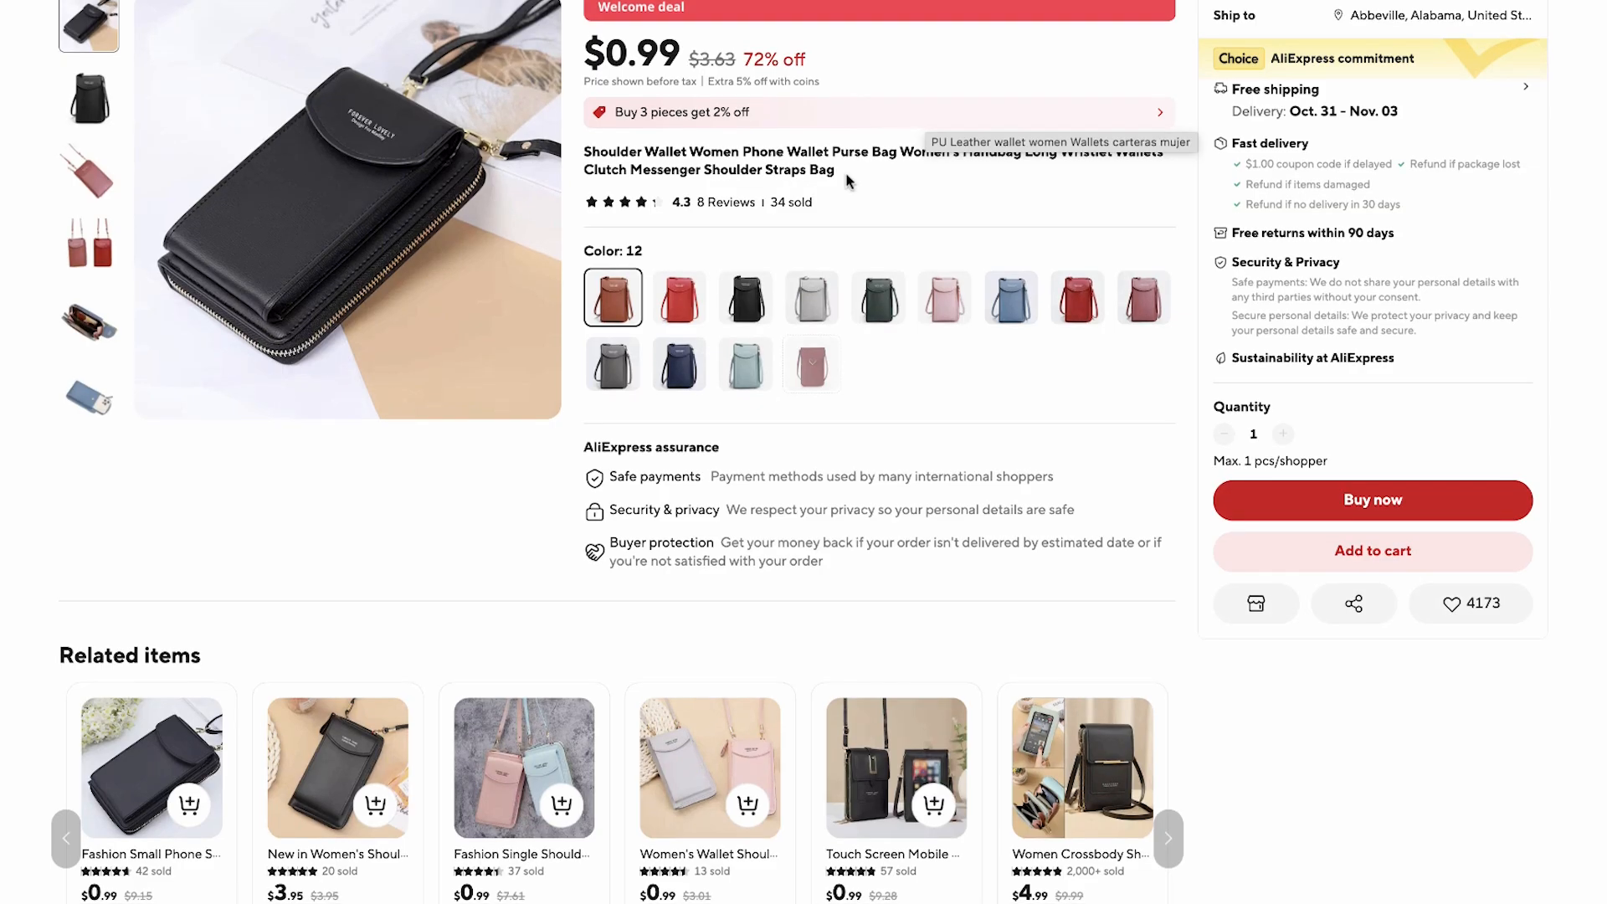
- Copy the full product description text from the wallet's AliExpress page into the ChatGPT prompt
scroll(848, 181, down, 15)
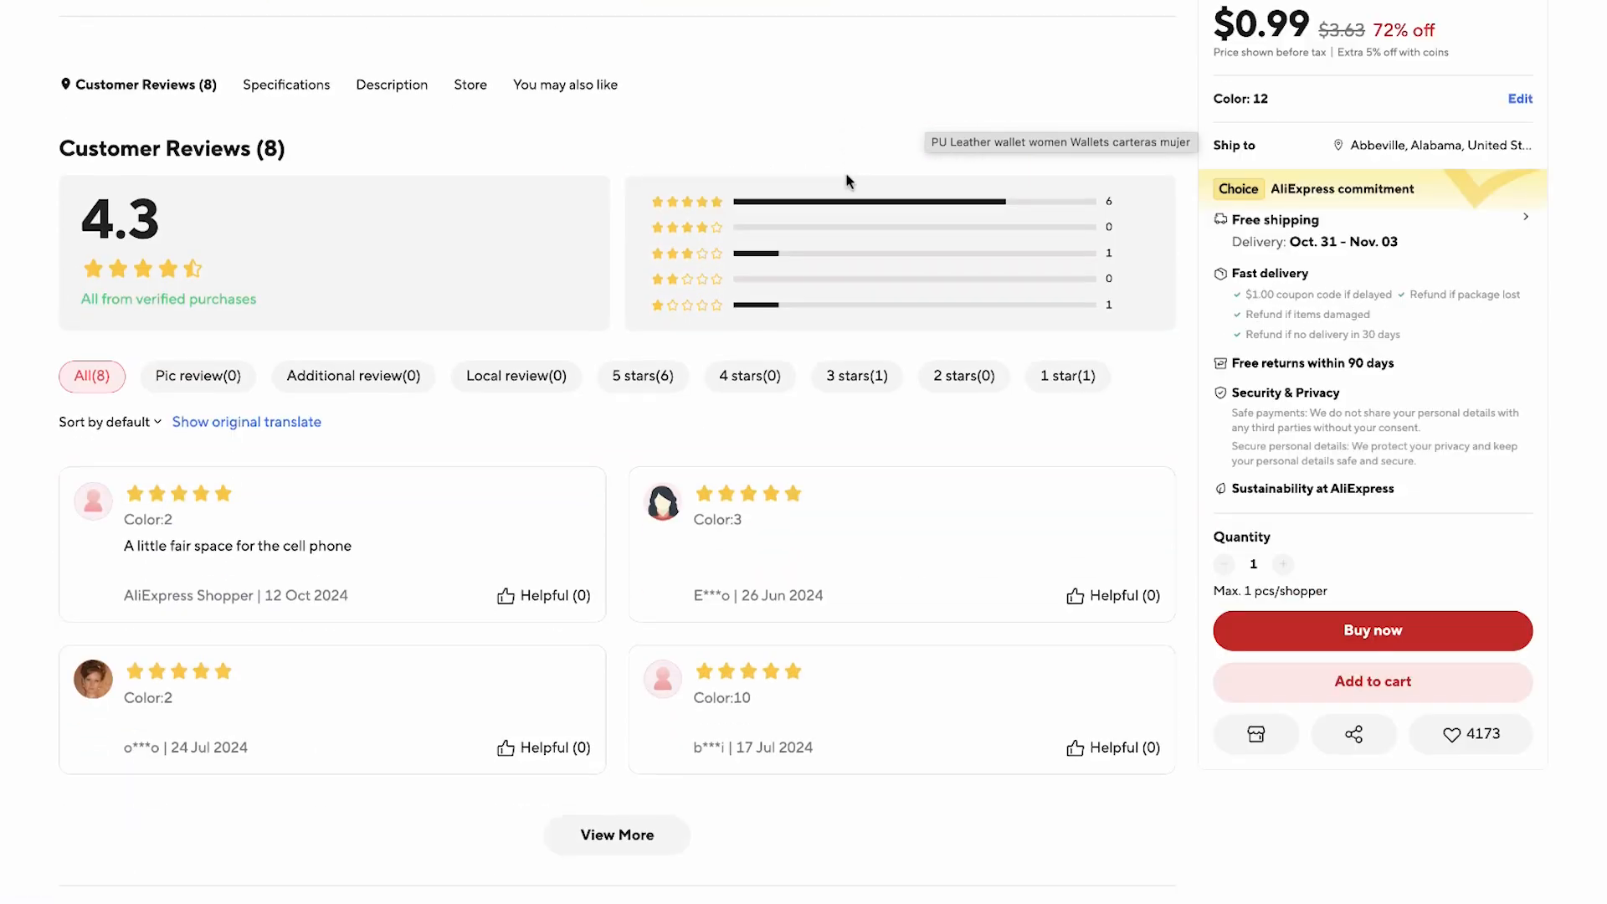
scroll(244, 301, down, 3)
scroll(405, 287, down, 6)
drag(86, 157, 364, 733)
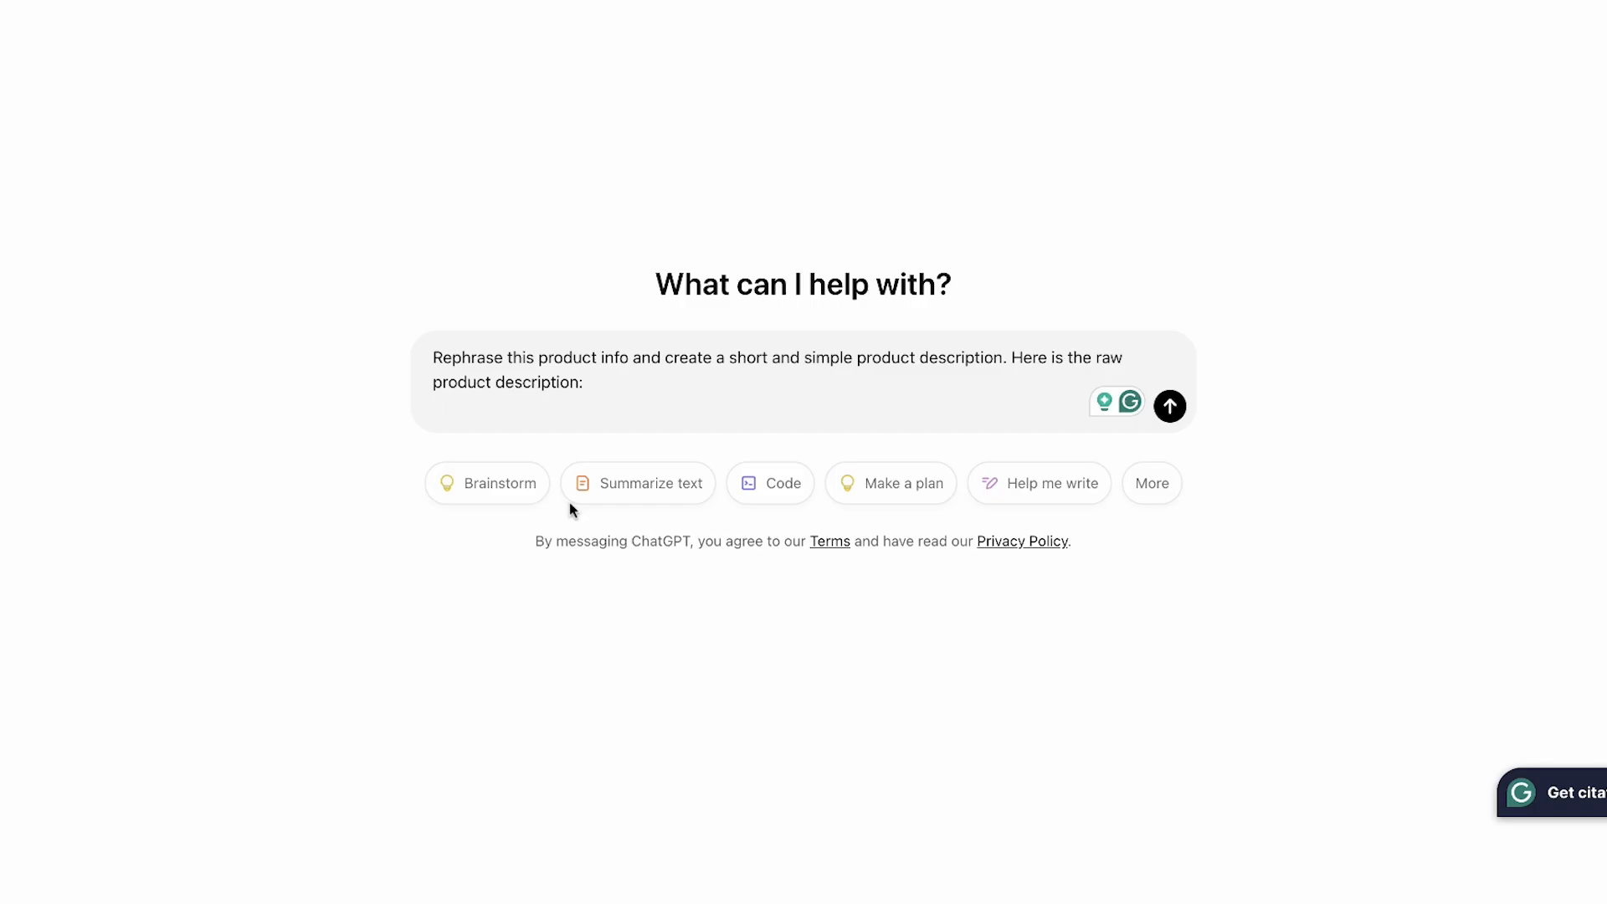
key(ctrl+v)
- Add the AliExpress product title "Shoulder Wallet Women Phone Wallet Purse Bag..." at the end of the prompt and send it
drag(835, 170, 584, 151)
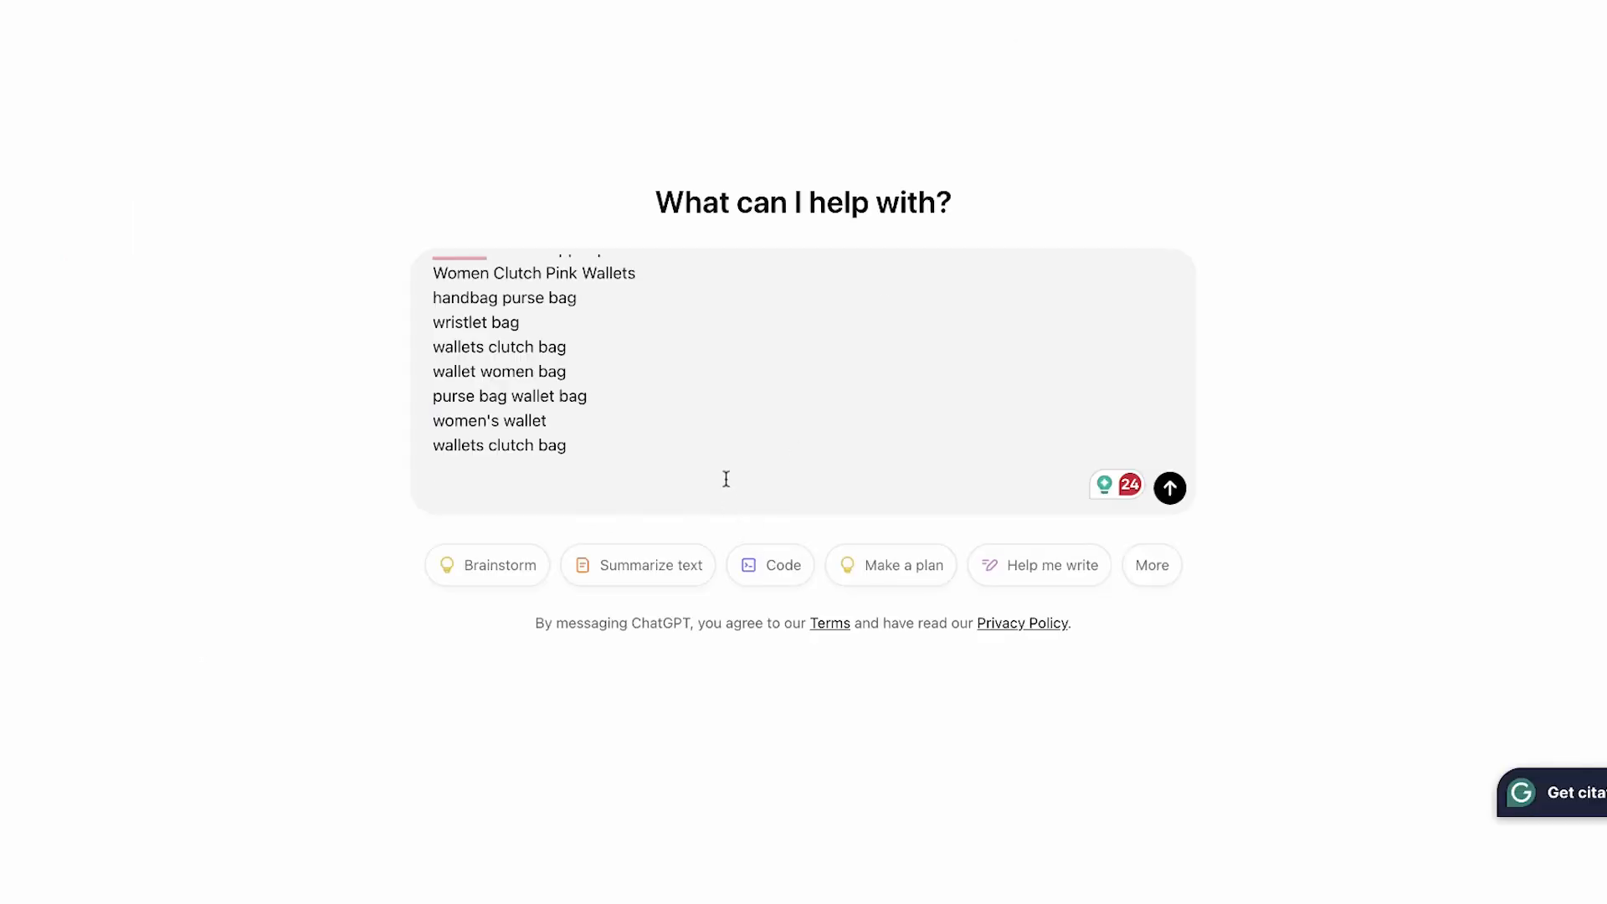
text(Shoulder Wallet Women Phone Wallet Purse Bag Women's Handbag Long Wristlet Wallets)
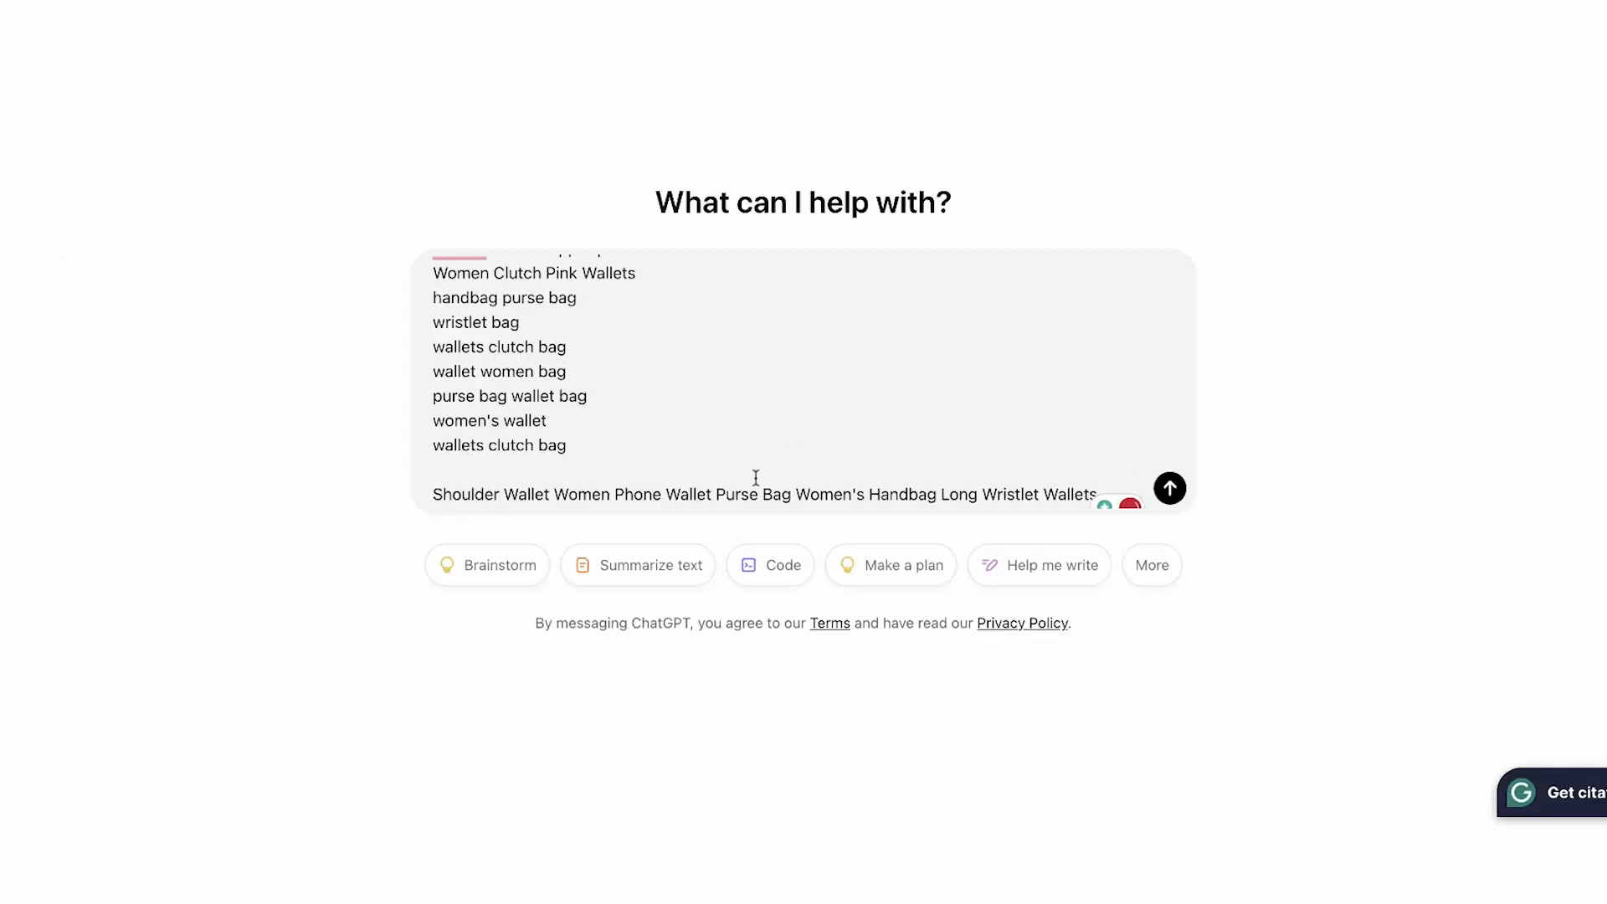
click(1169, 489)
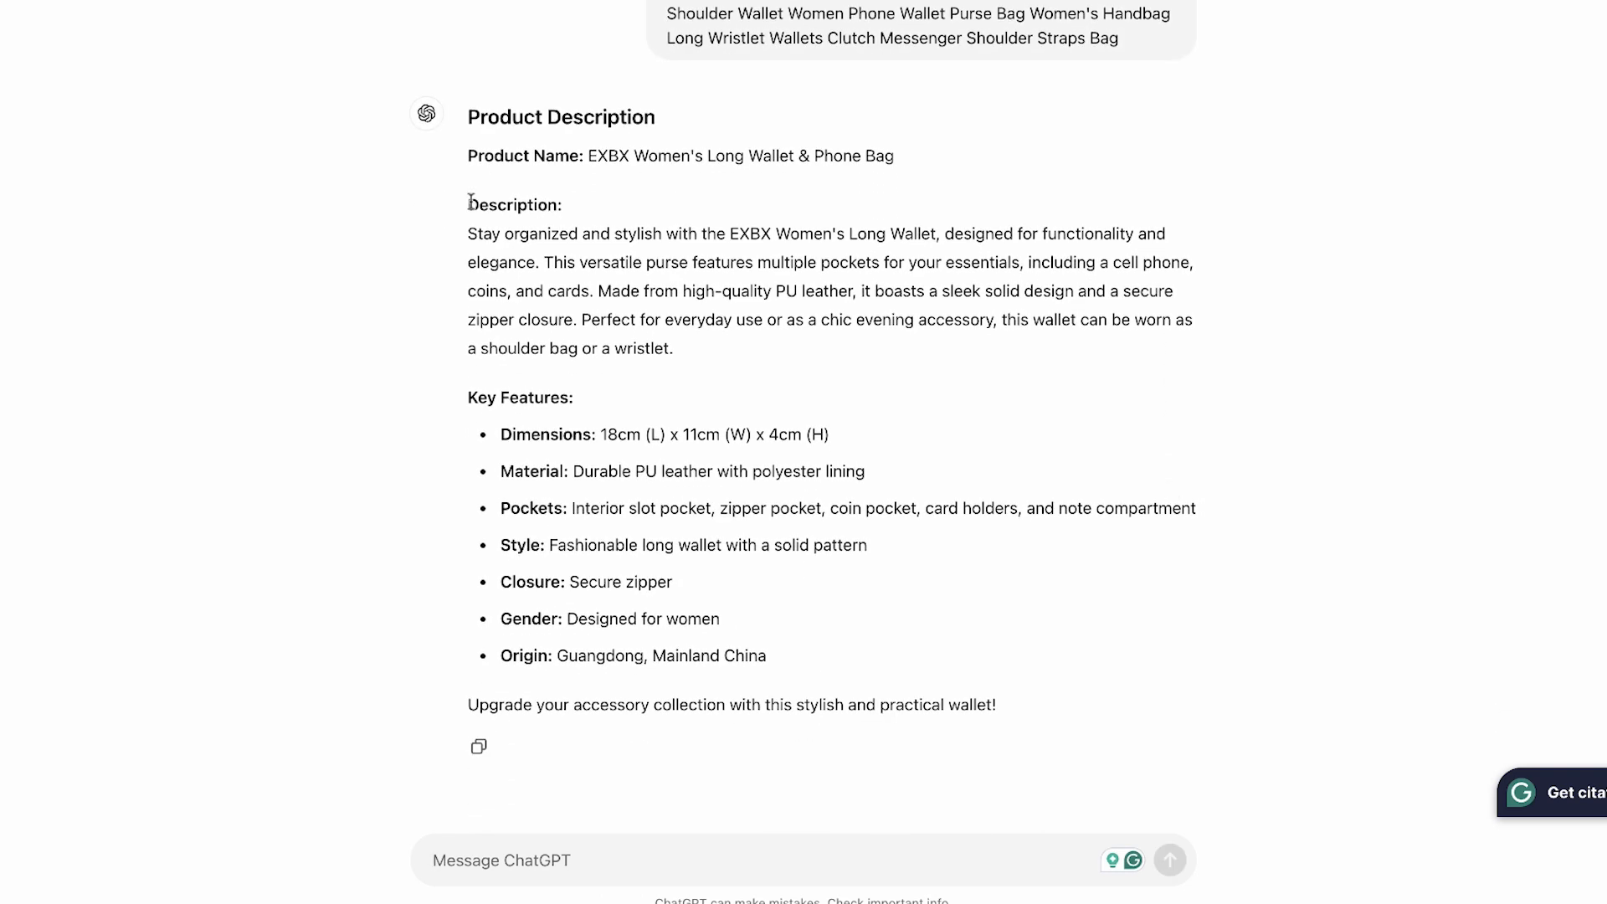
- Copy the generated description and key features from ChatGPT into the Shopify product's description
drag(470, 201, 1056, 682)
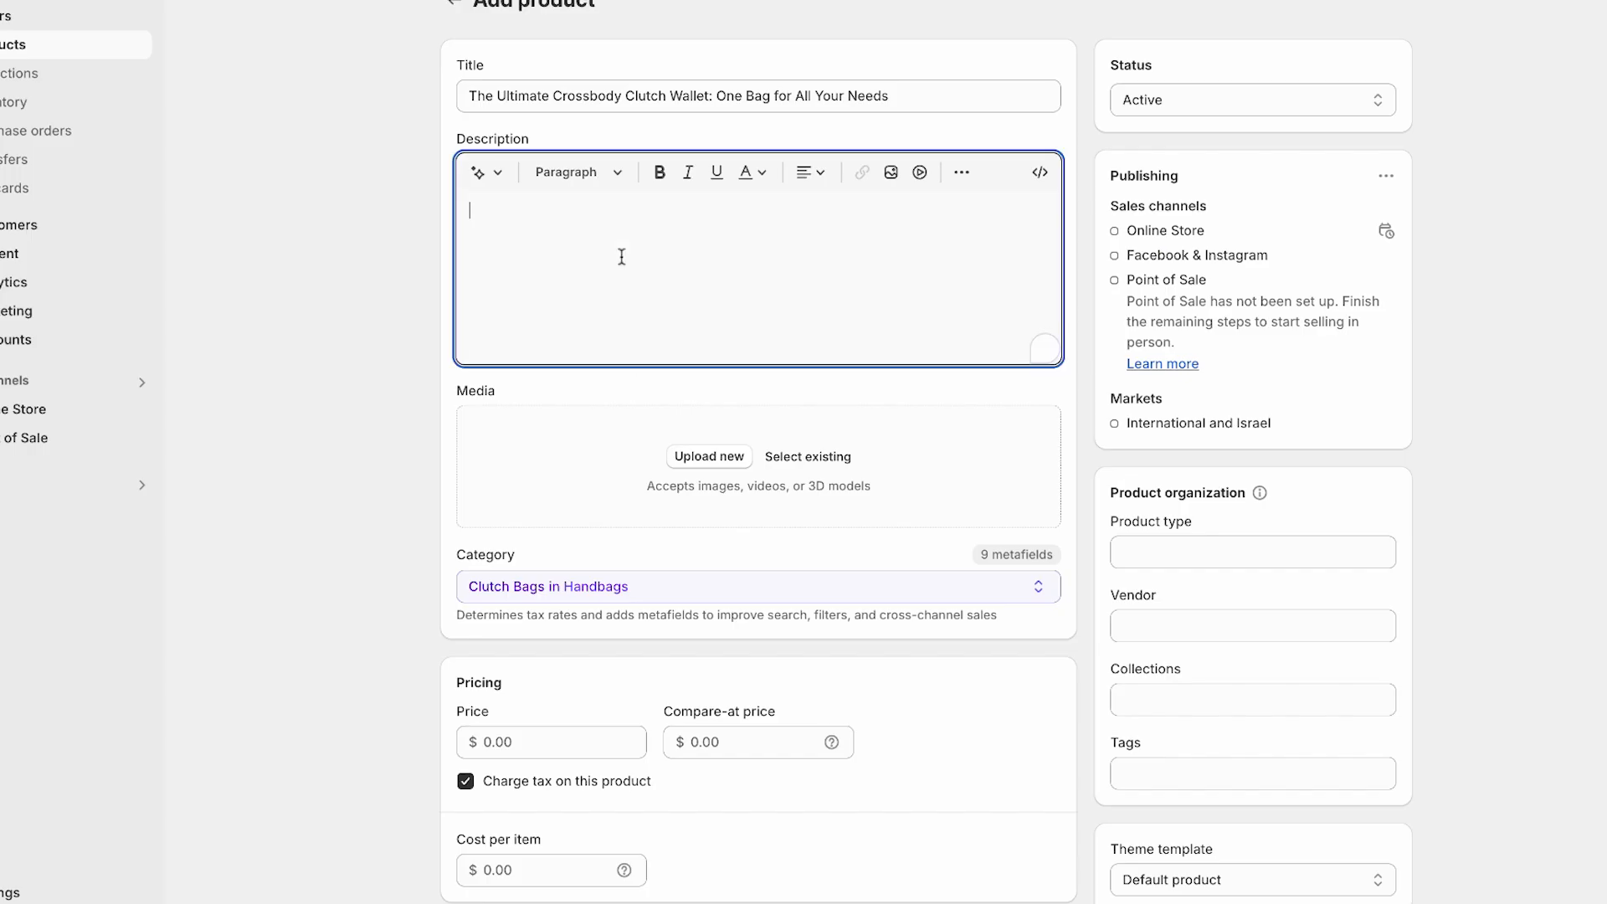
key(ctrl+v)
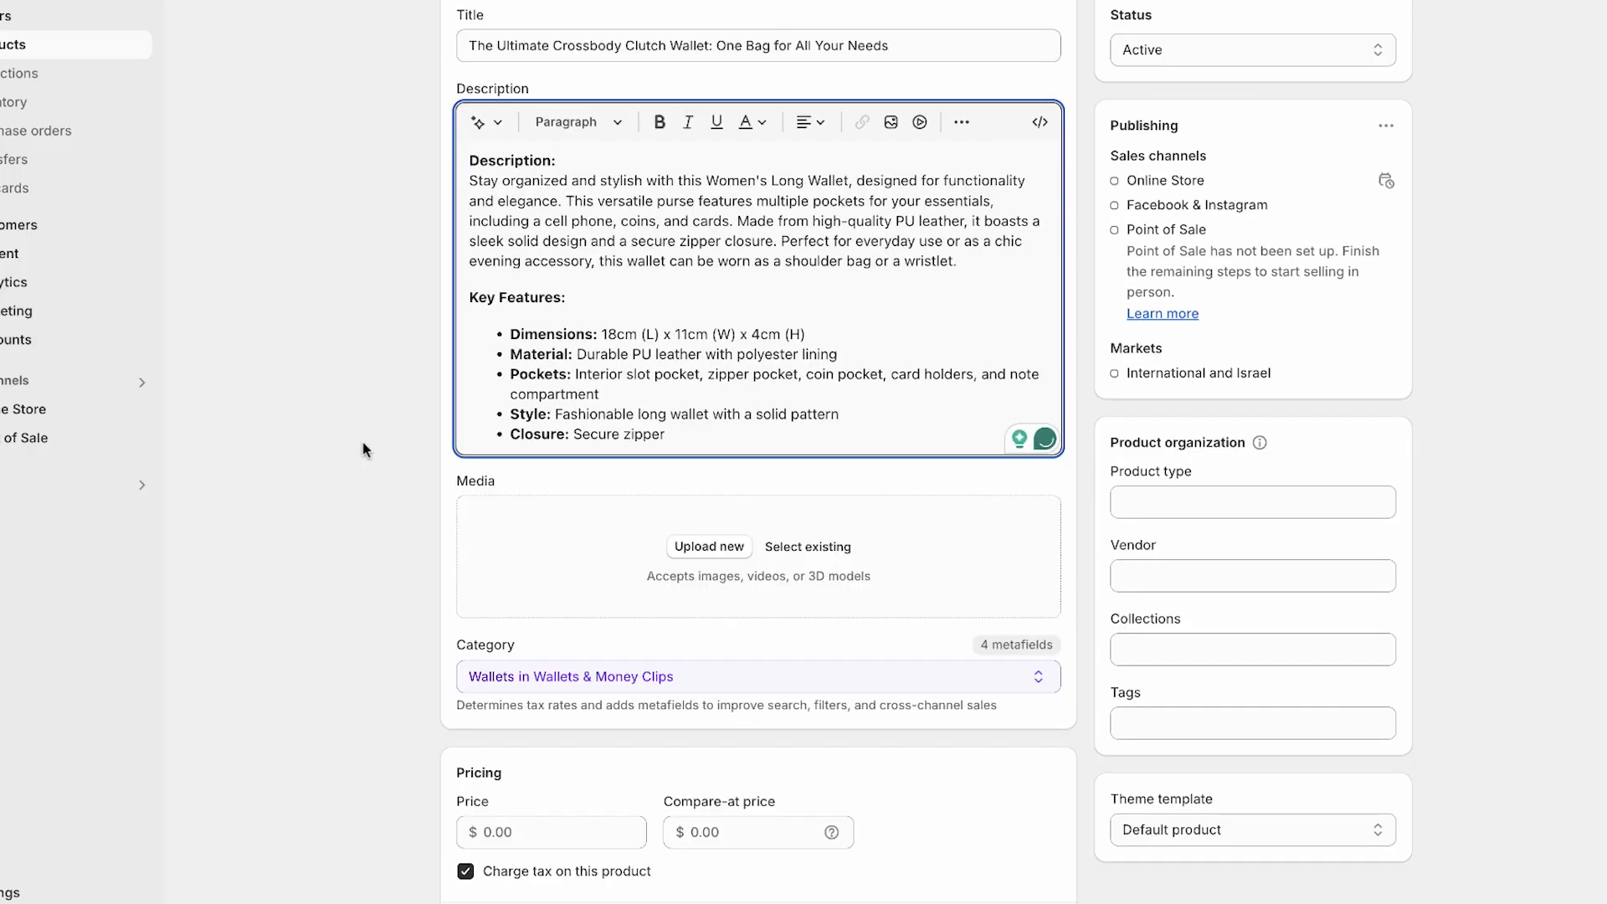
- Upload main-image-1.jpeg and main-image-2.jpeg from the downloaded images as the product's media
scroll(363, 442, down, 3)
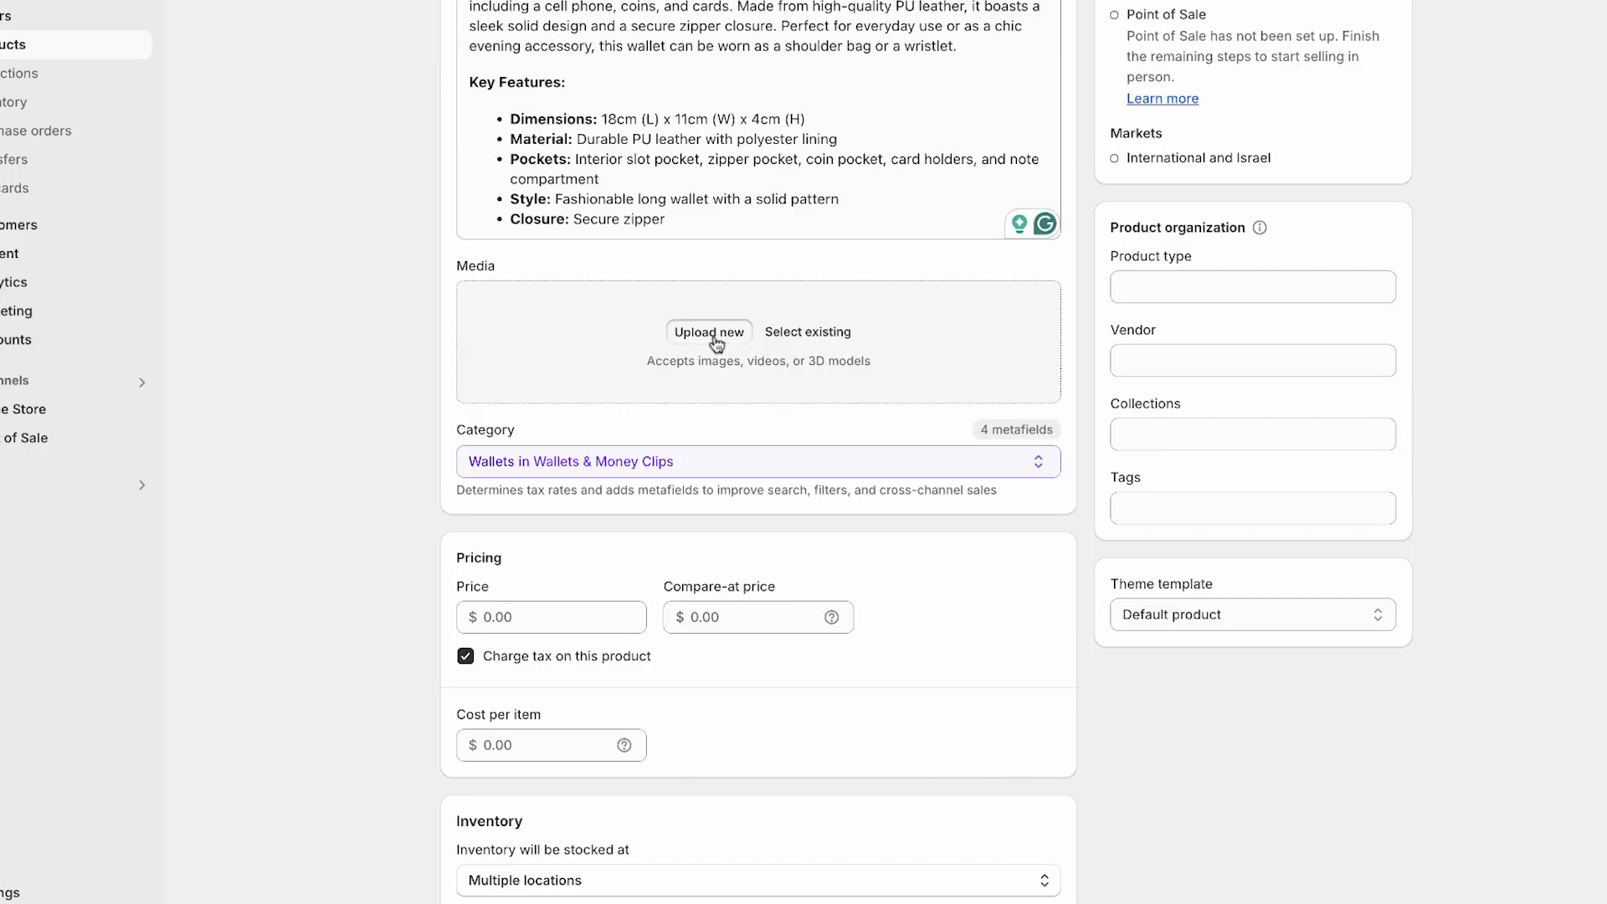
click(713, 334)
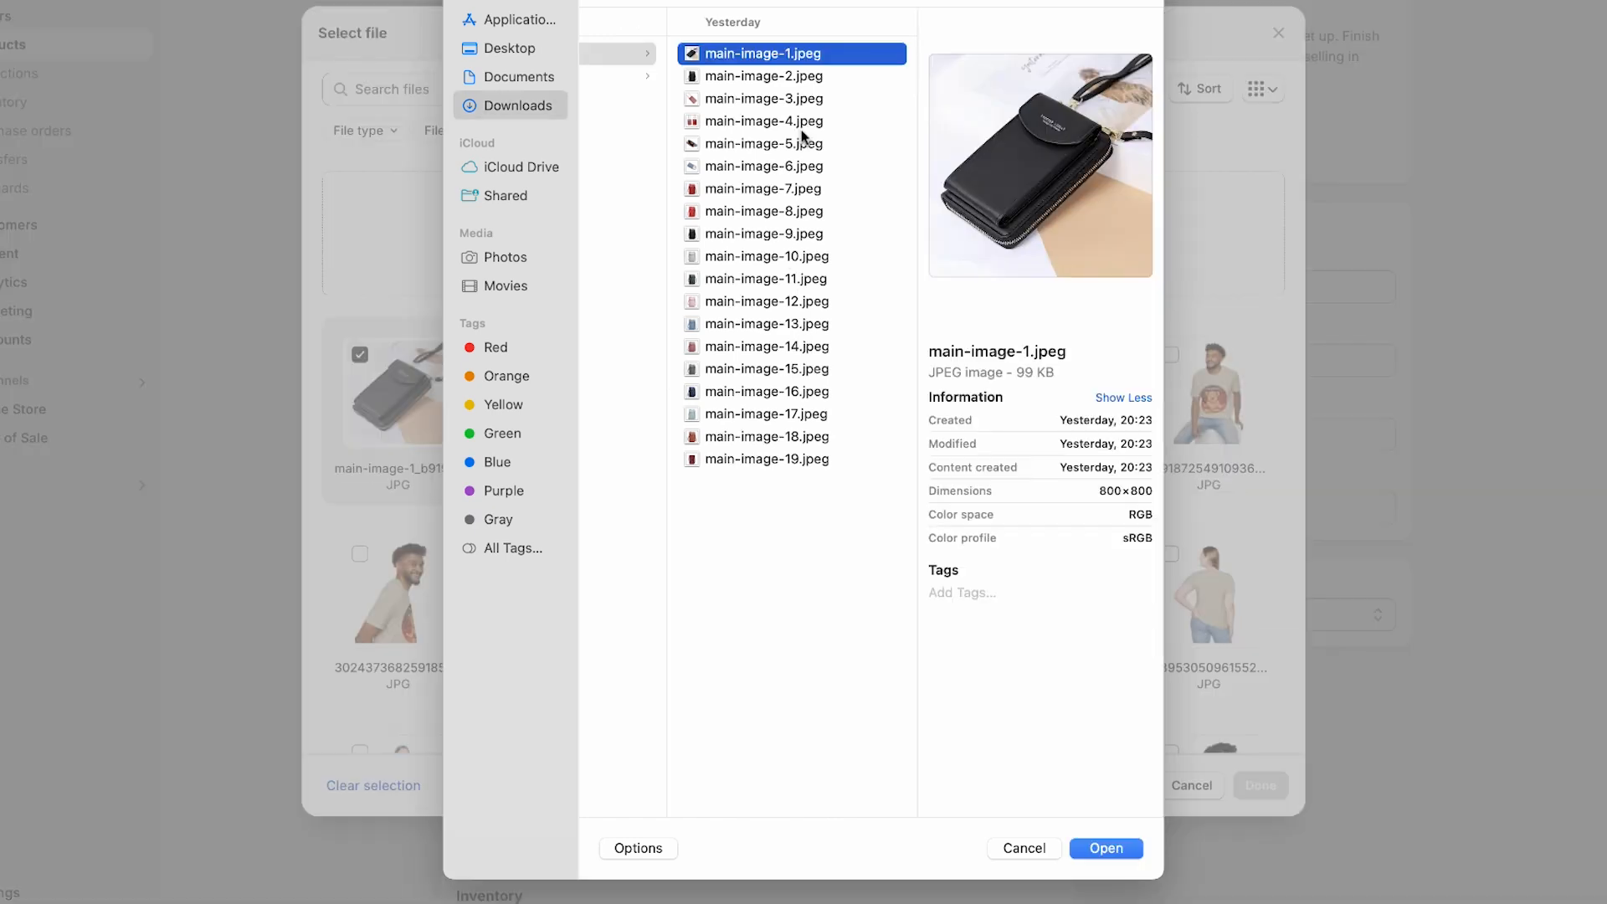
key(Down)
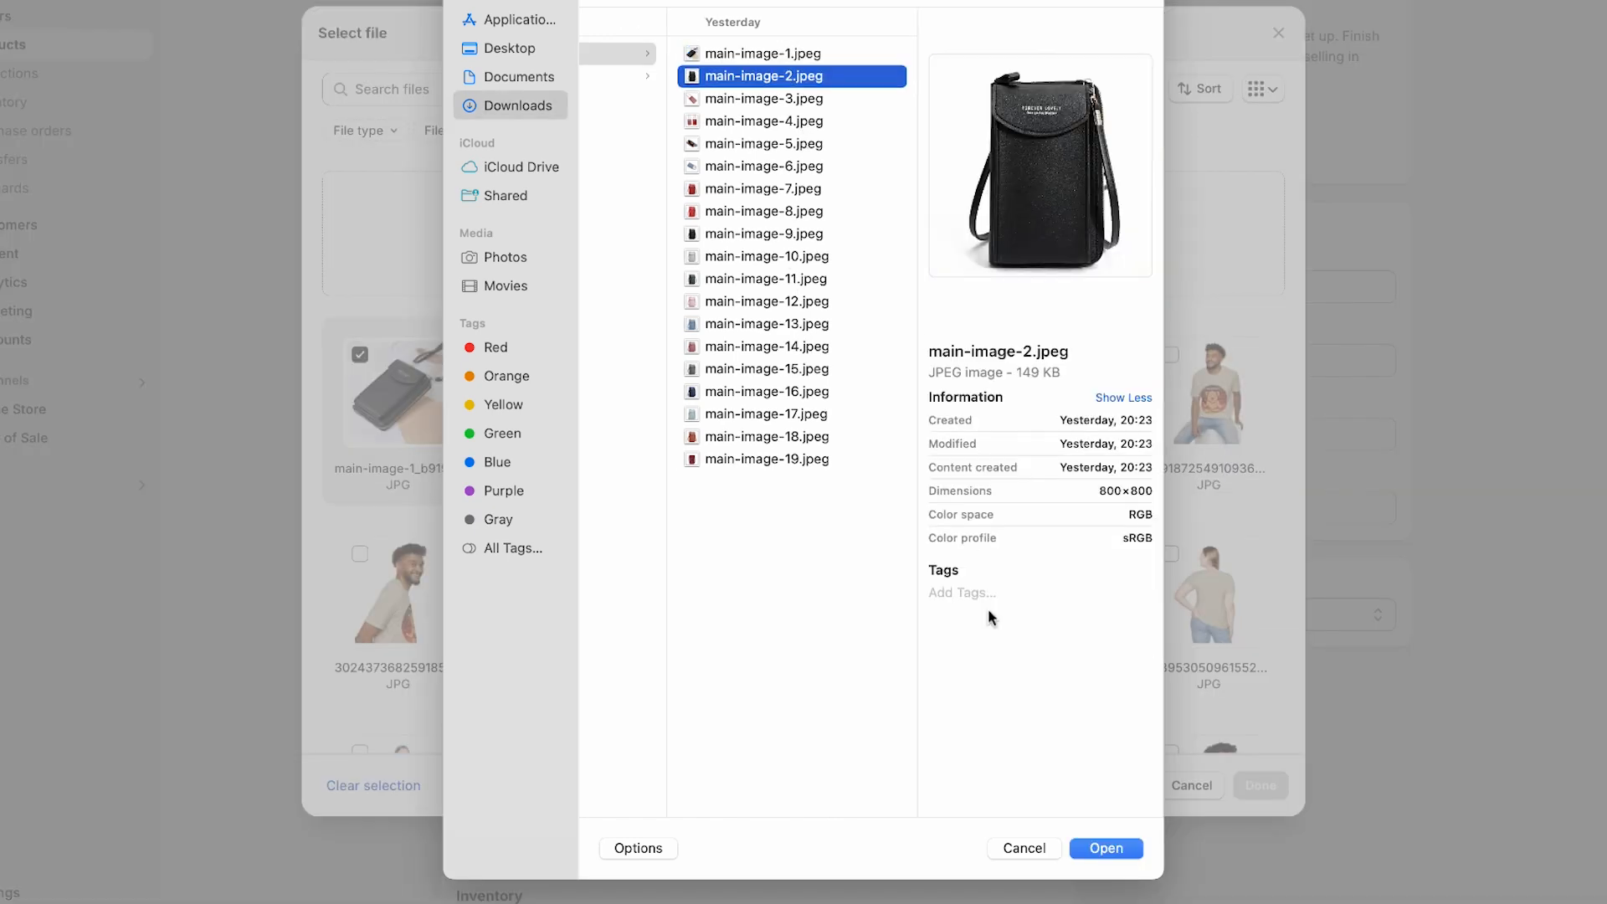
click(1096, 847)
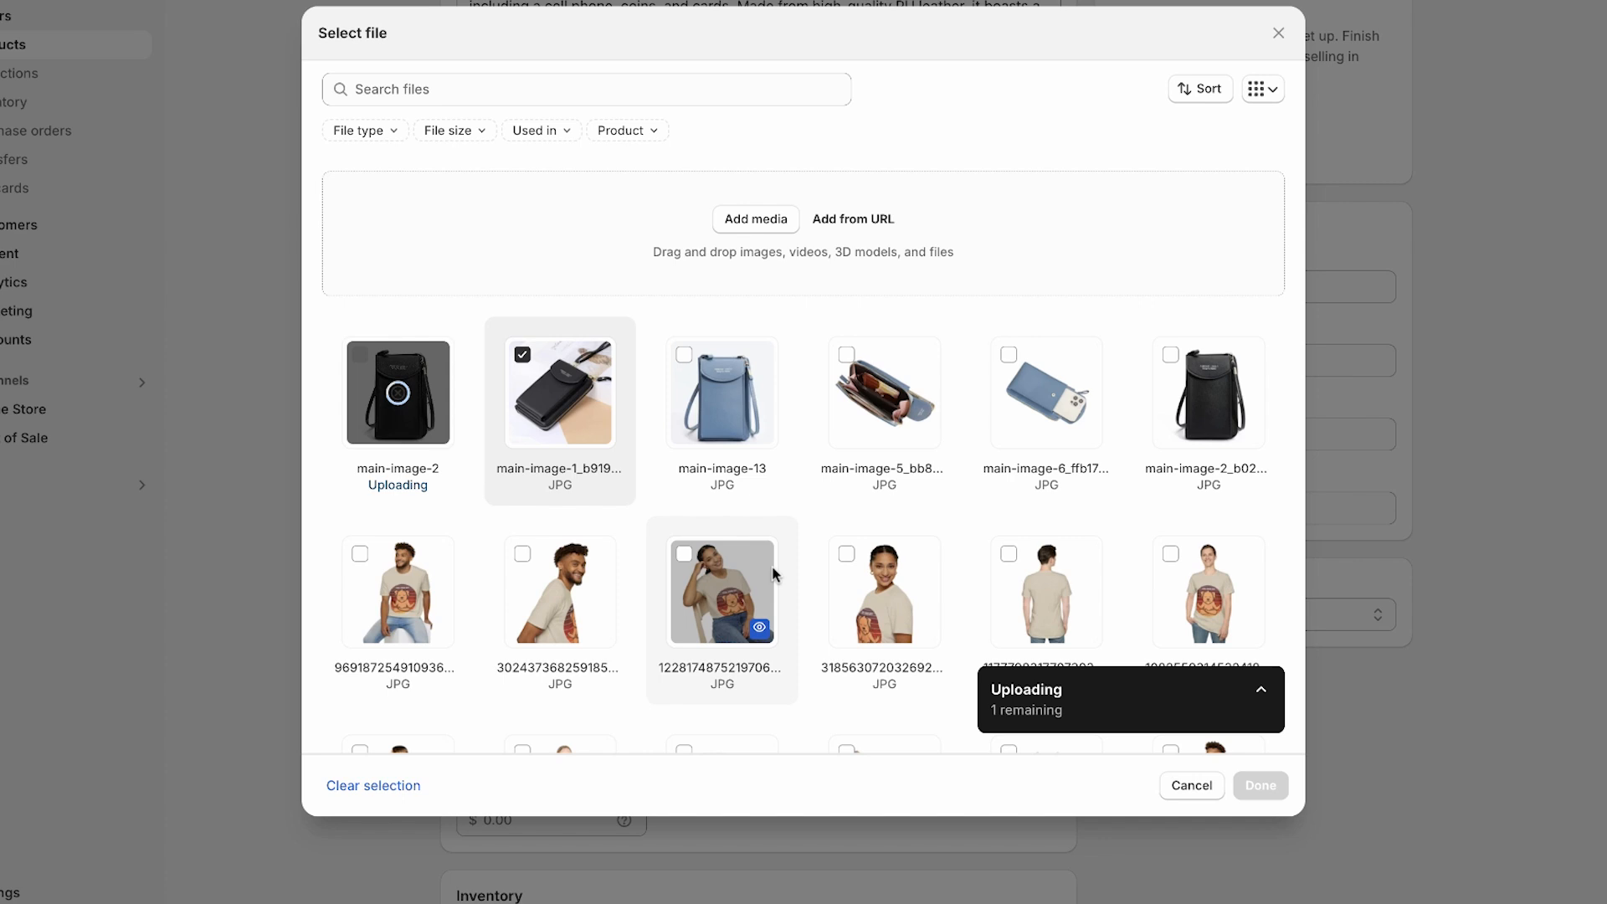
click(1258, 785)
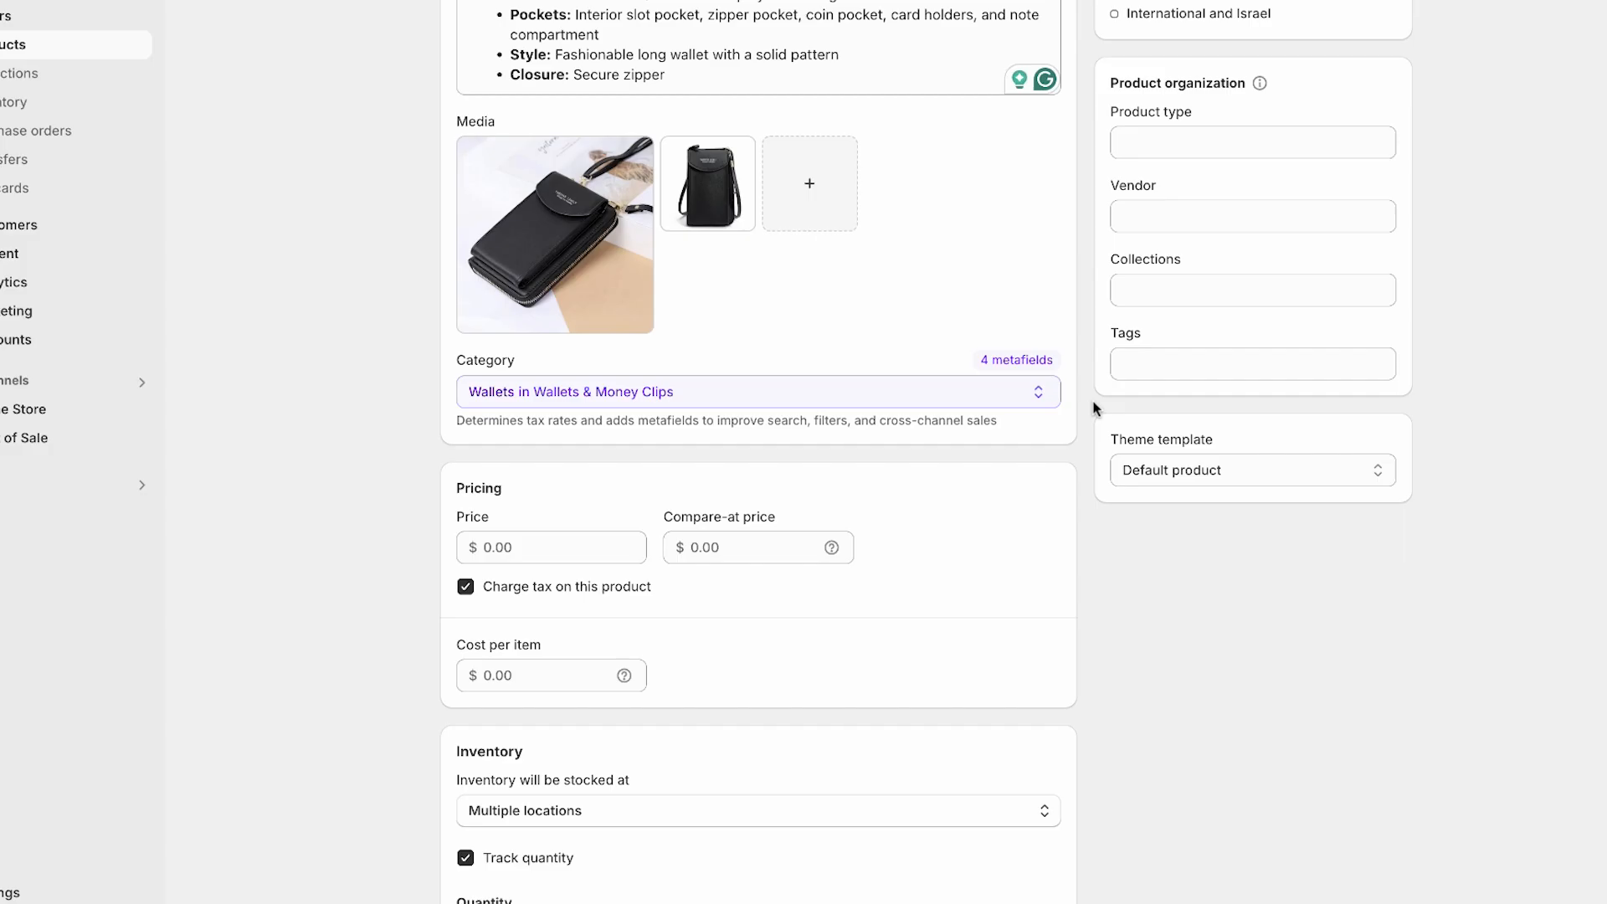
- Set the product's category to Cross Body Bags
click(656, 396)
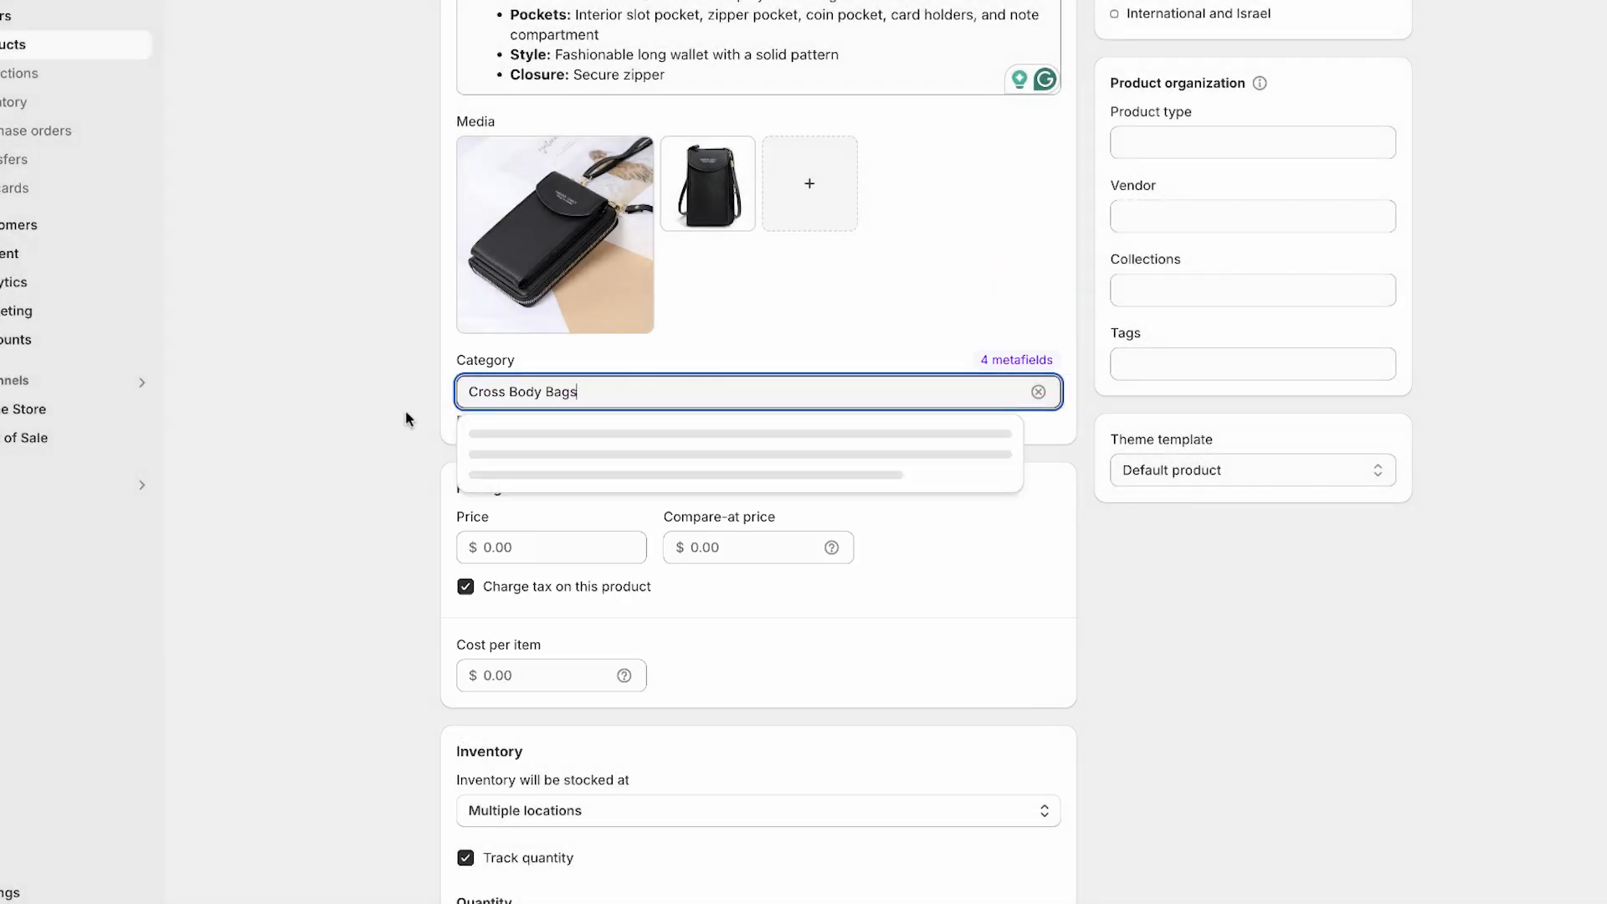
click(522, 427)
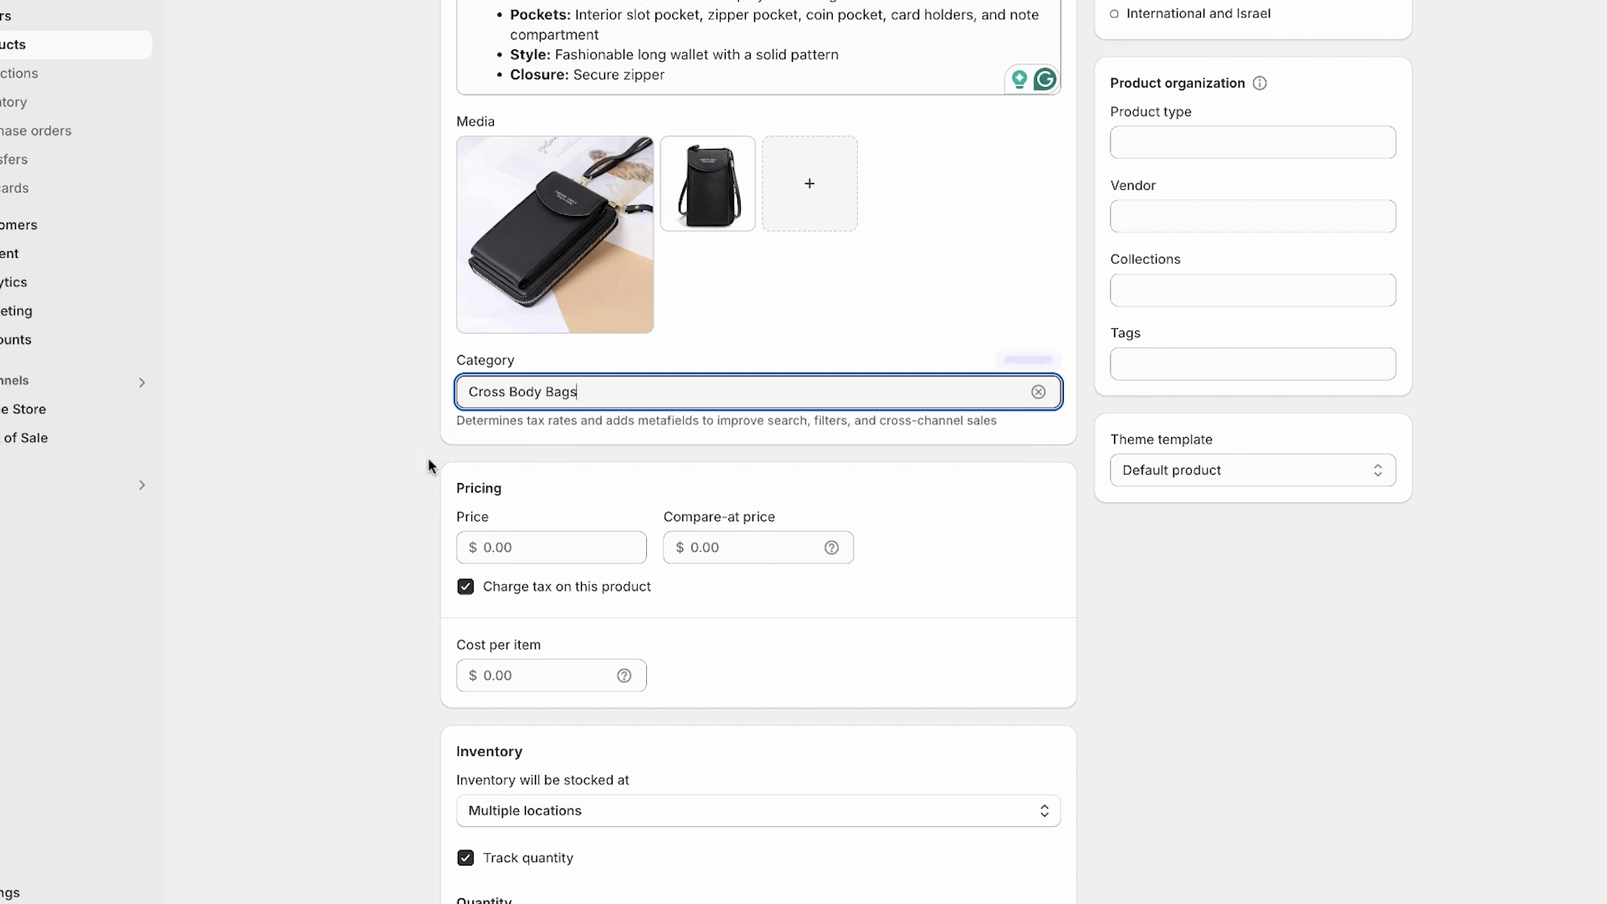
- Set the product's price to $32.99 and its compare-at price to $49.99
scroll(422, 467, down, 2)
click(502, 396)
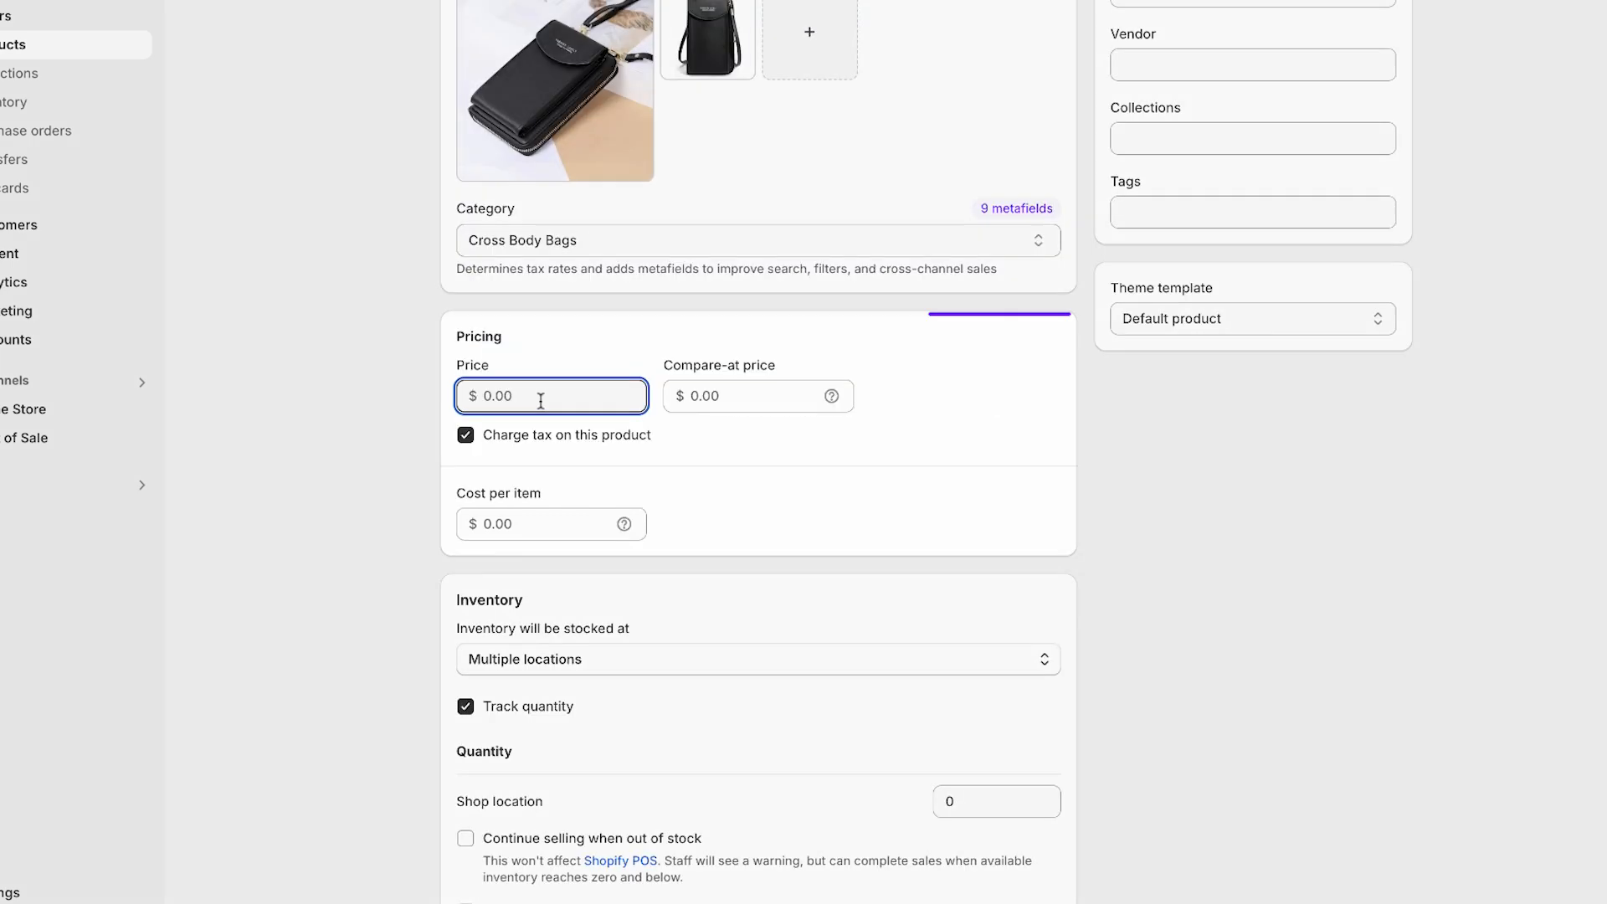
text(32.9)
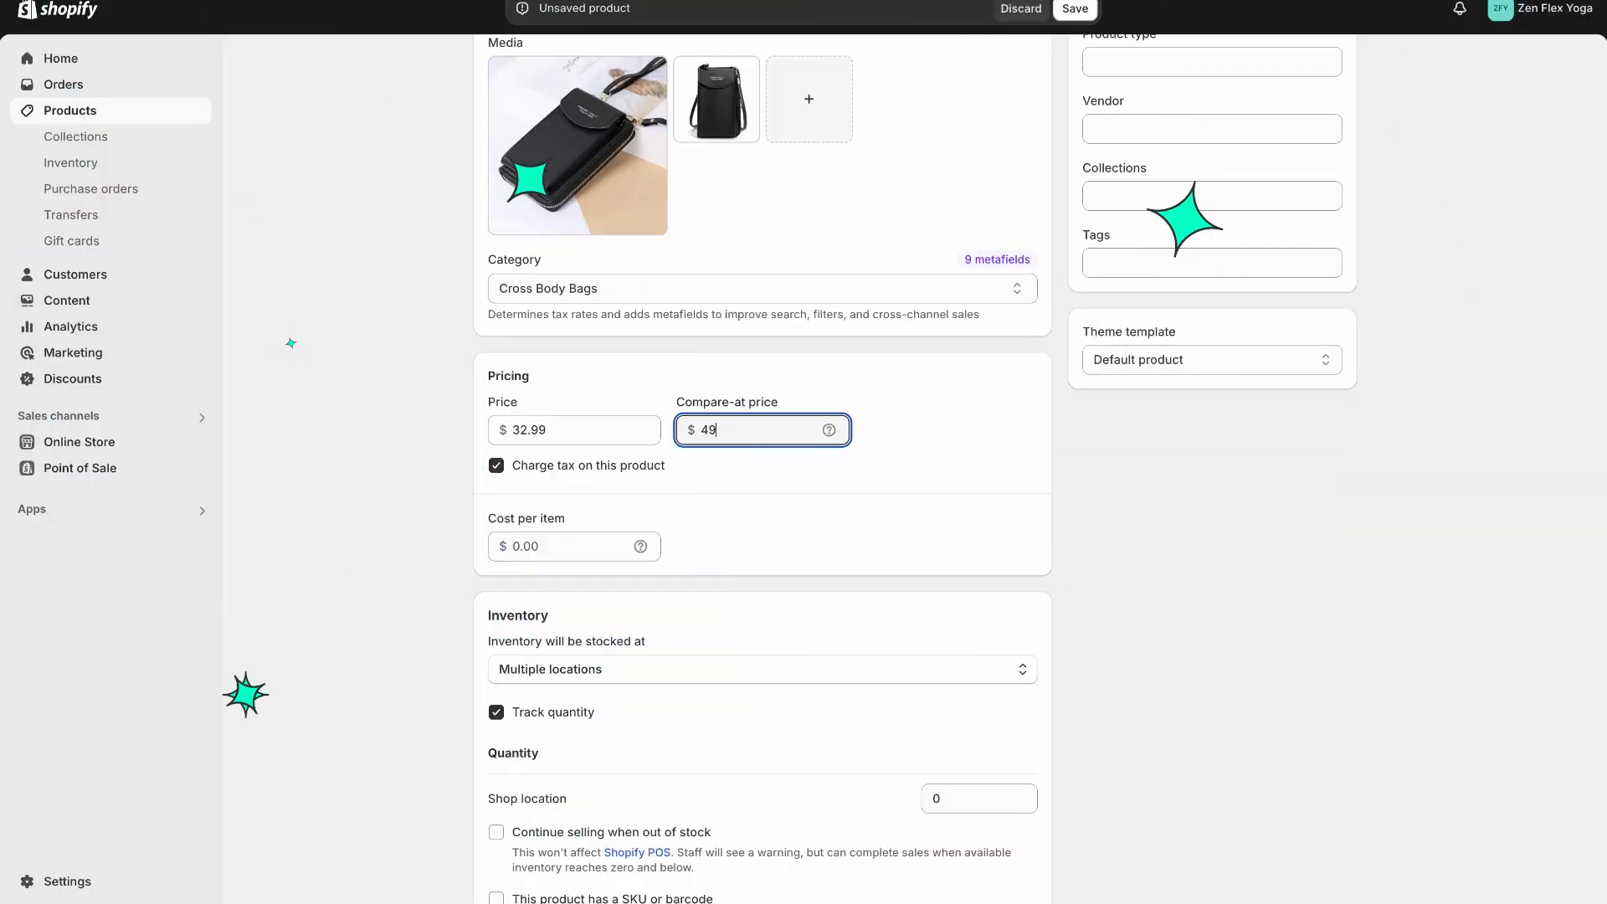
text(99)
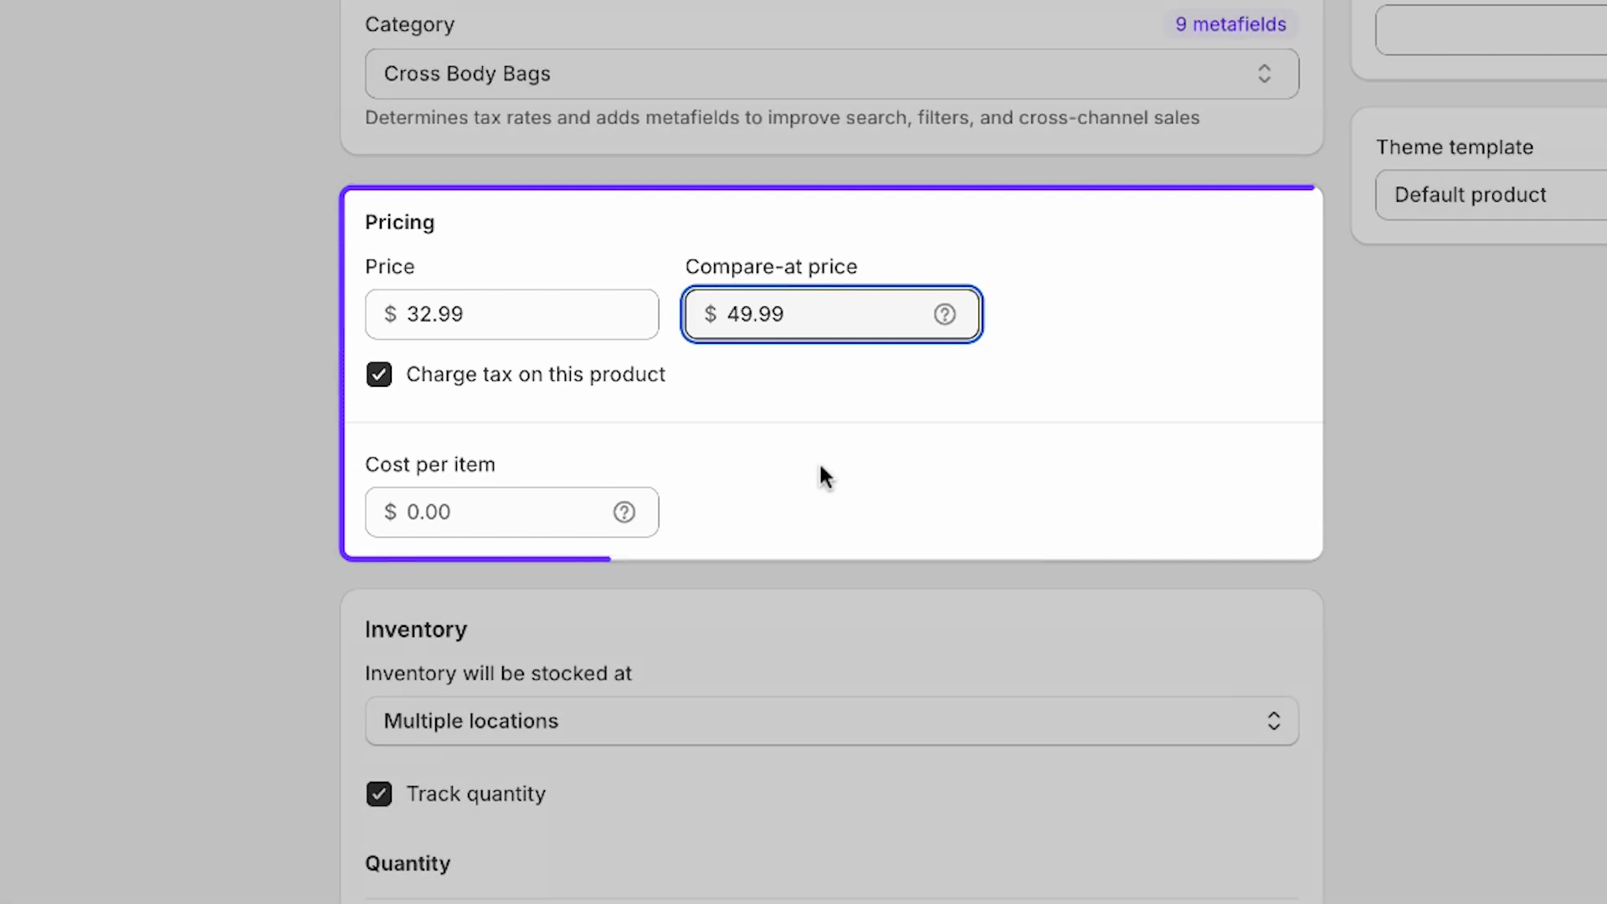
- Set the cost per item to $5.62 and turn off charging tax on this product
scroll(818, 475, down, 2)
click(448, 385)
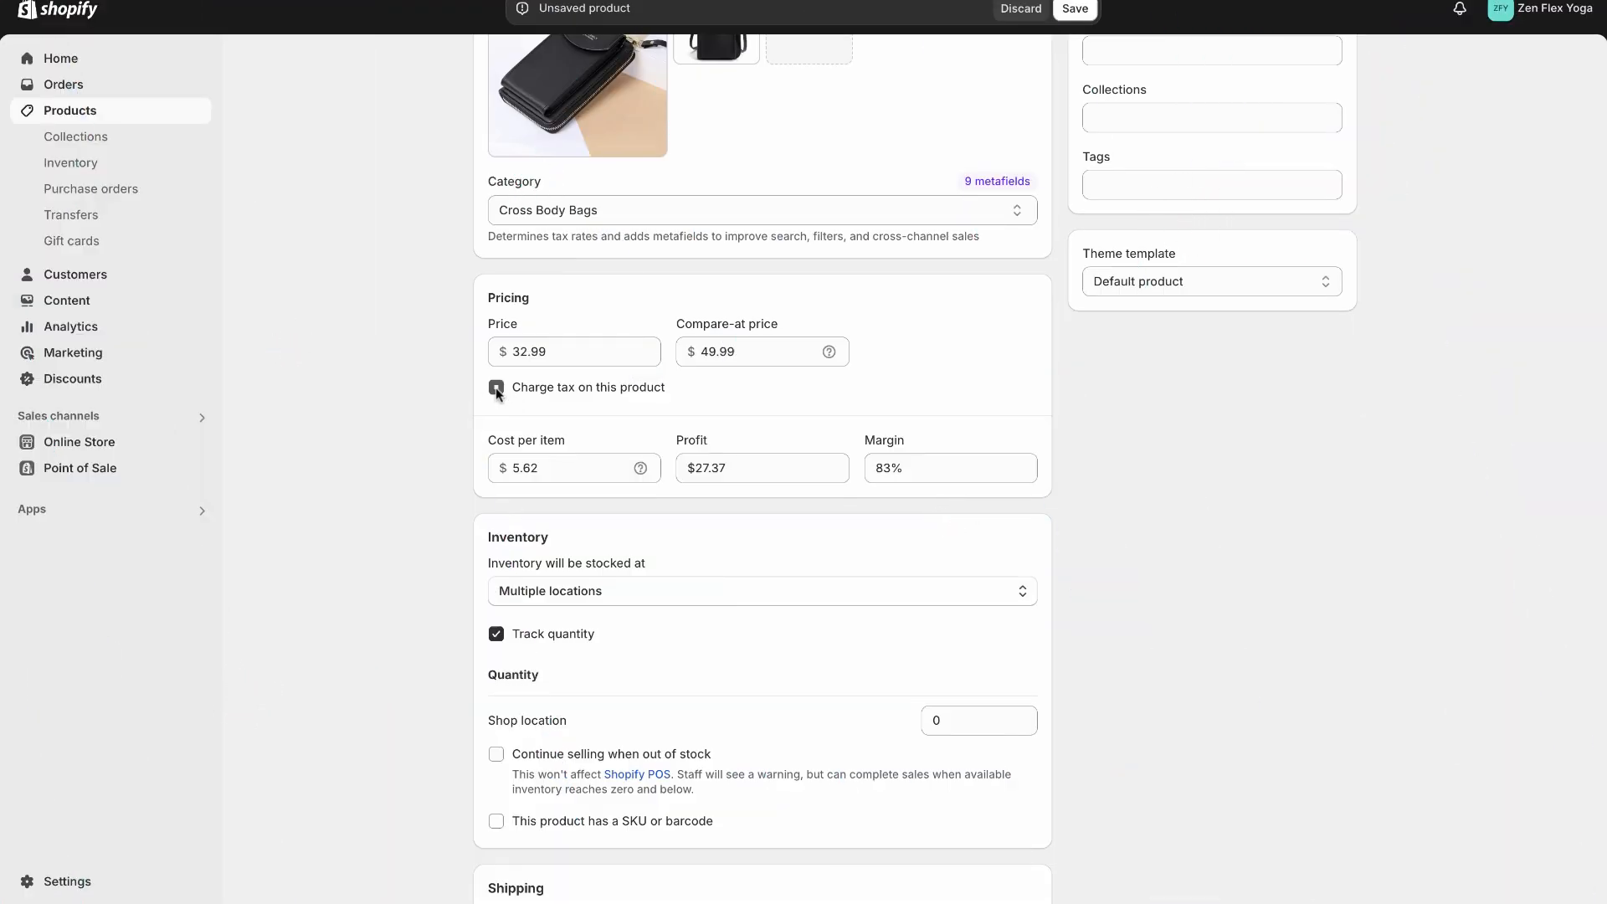
click(495, 389)
- Review the product's calculated margin and profit, and the inventory settings below the pricing
double_click(935, 516)
click(708, 520)
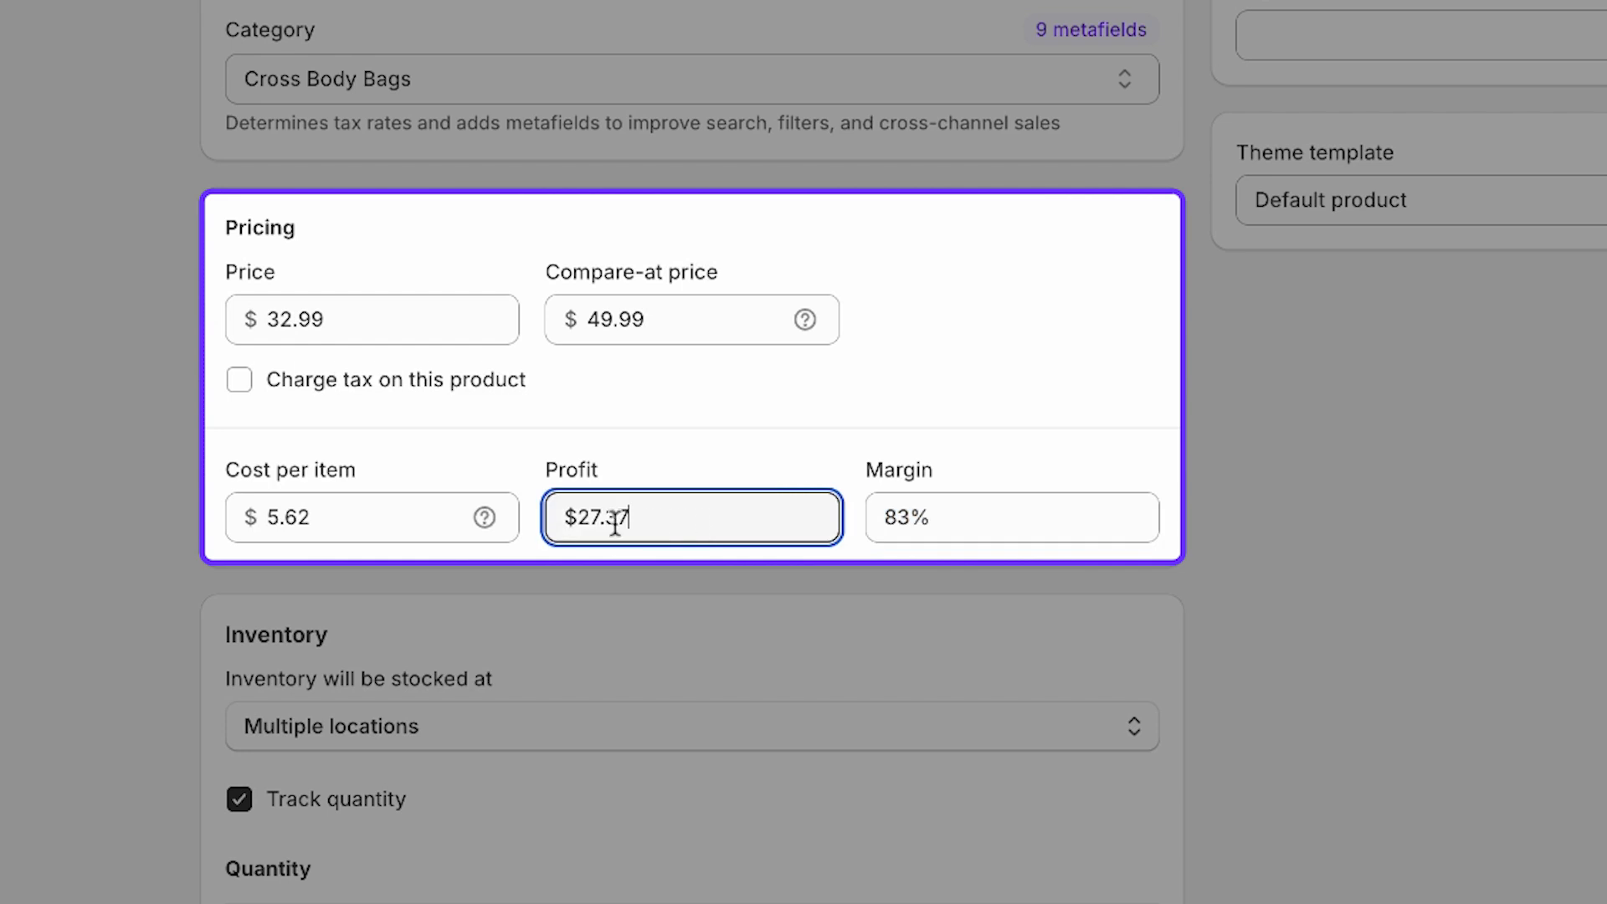
drag(630, 519, 538, 520)
click(562, 572)
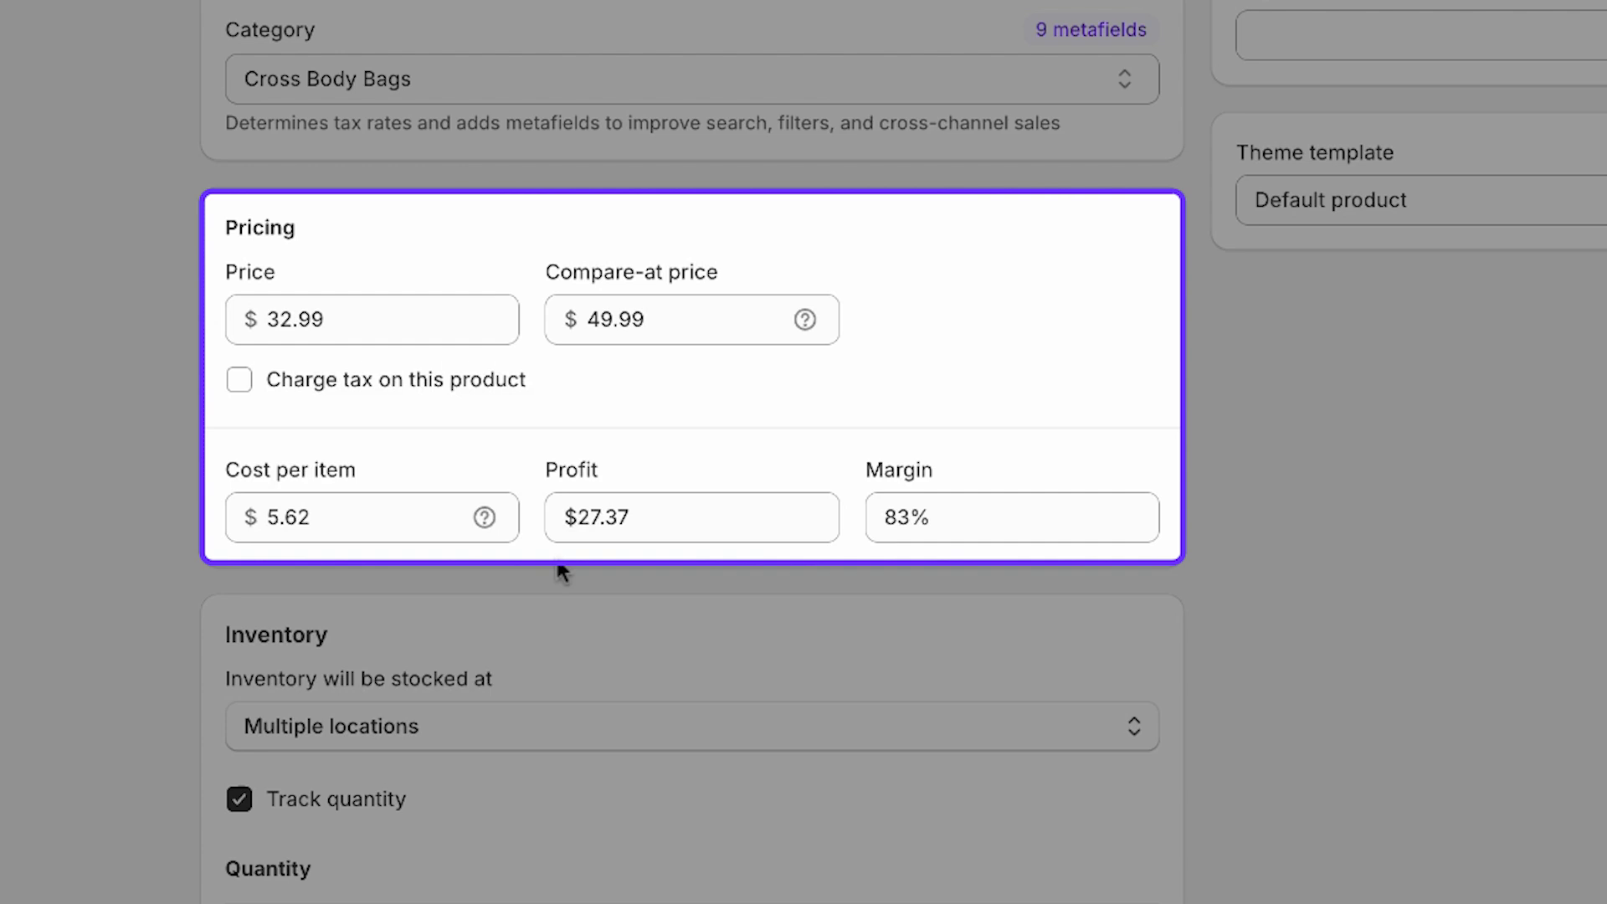
scroll(712, 586, down, 4)
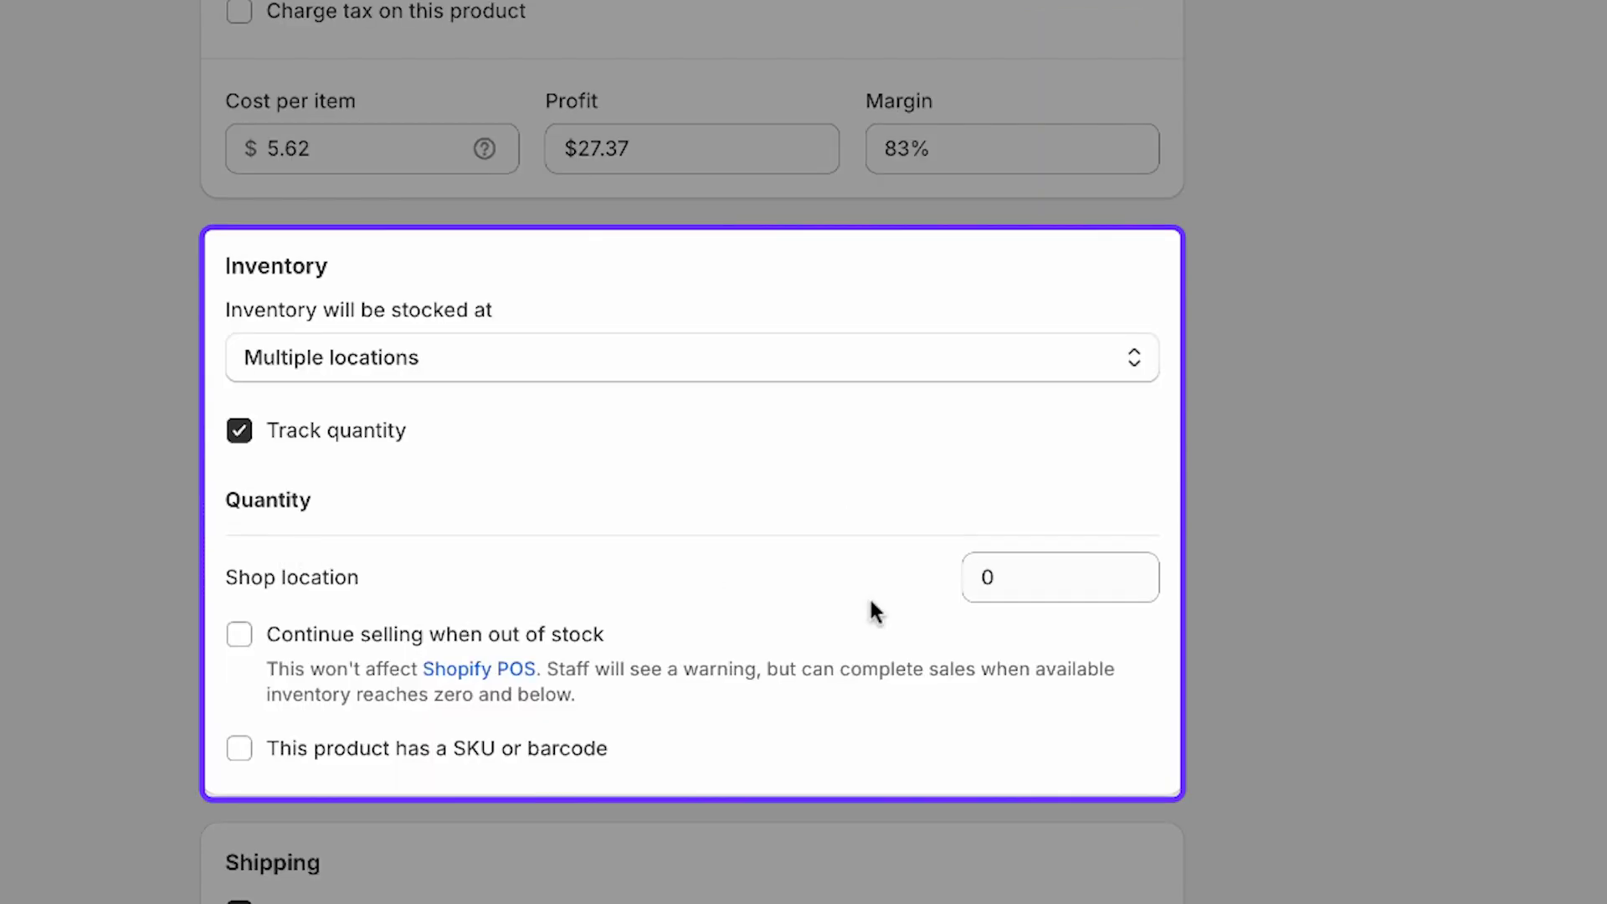
- Set the shop location's stock quantity to 200 and allow selling to continue when out of stock
click(1027, 592)
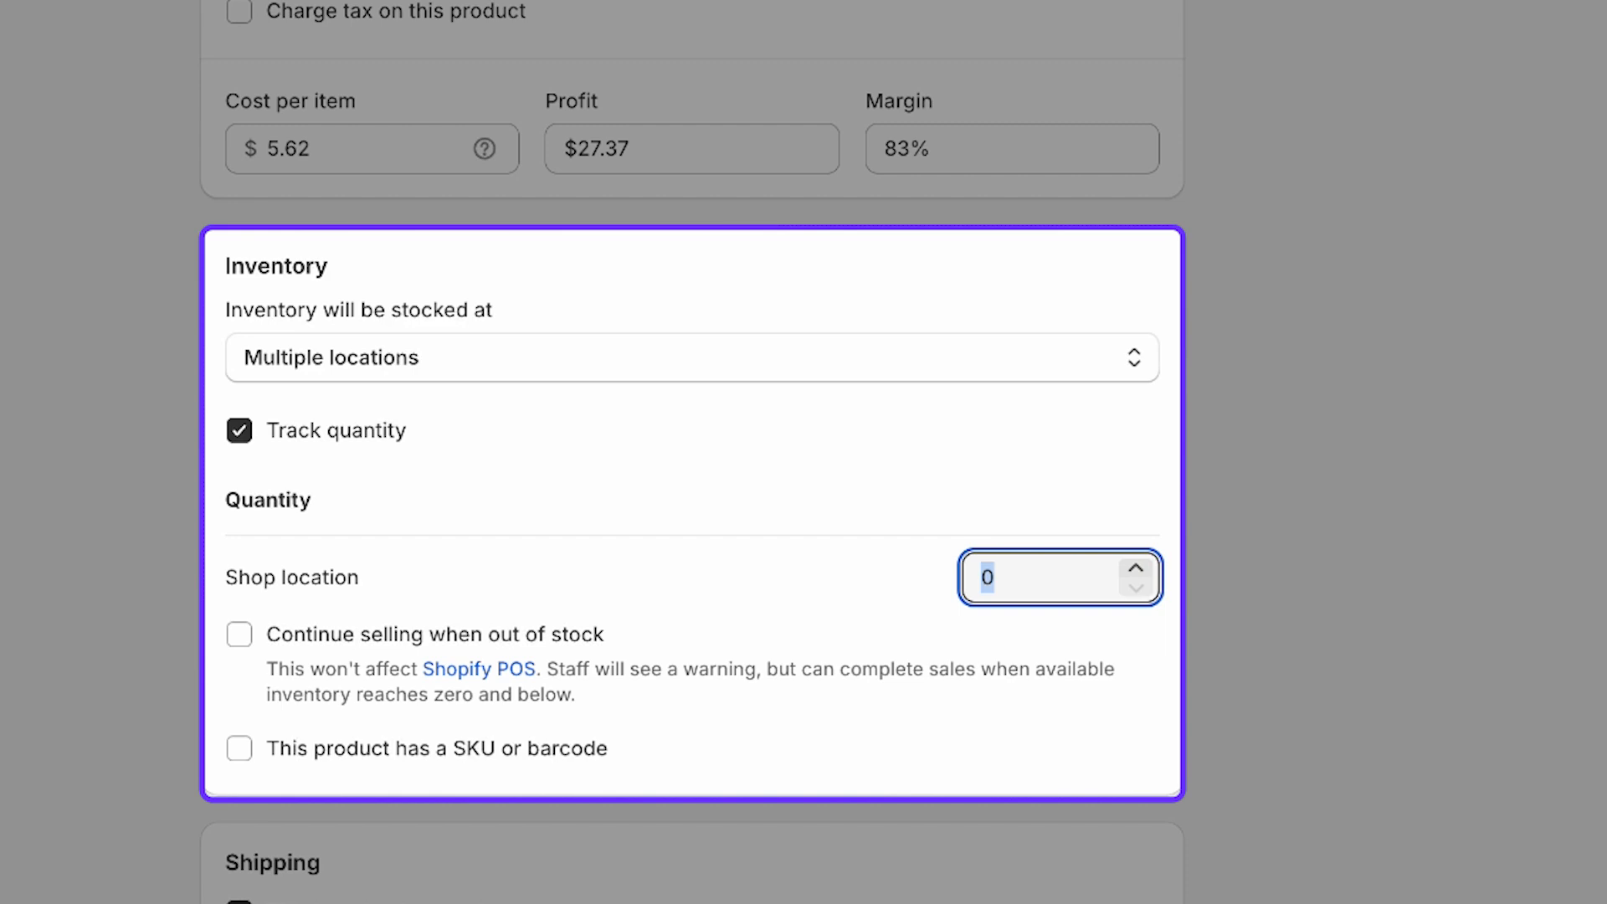
text(200)
click(240, 637)
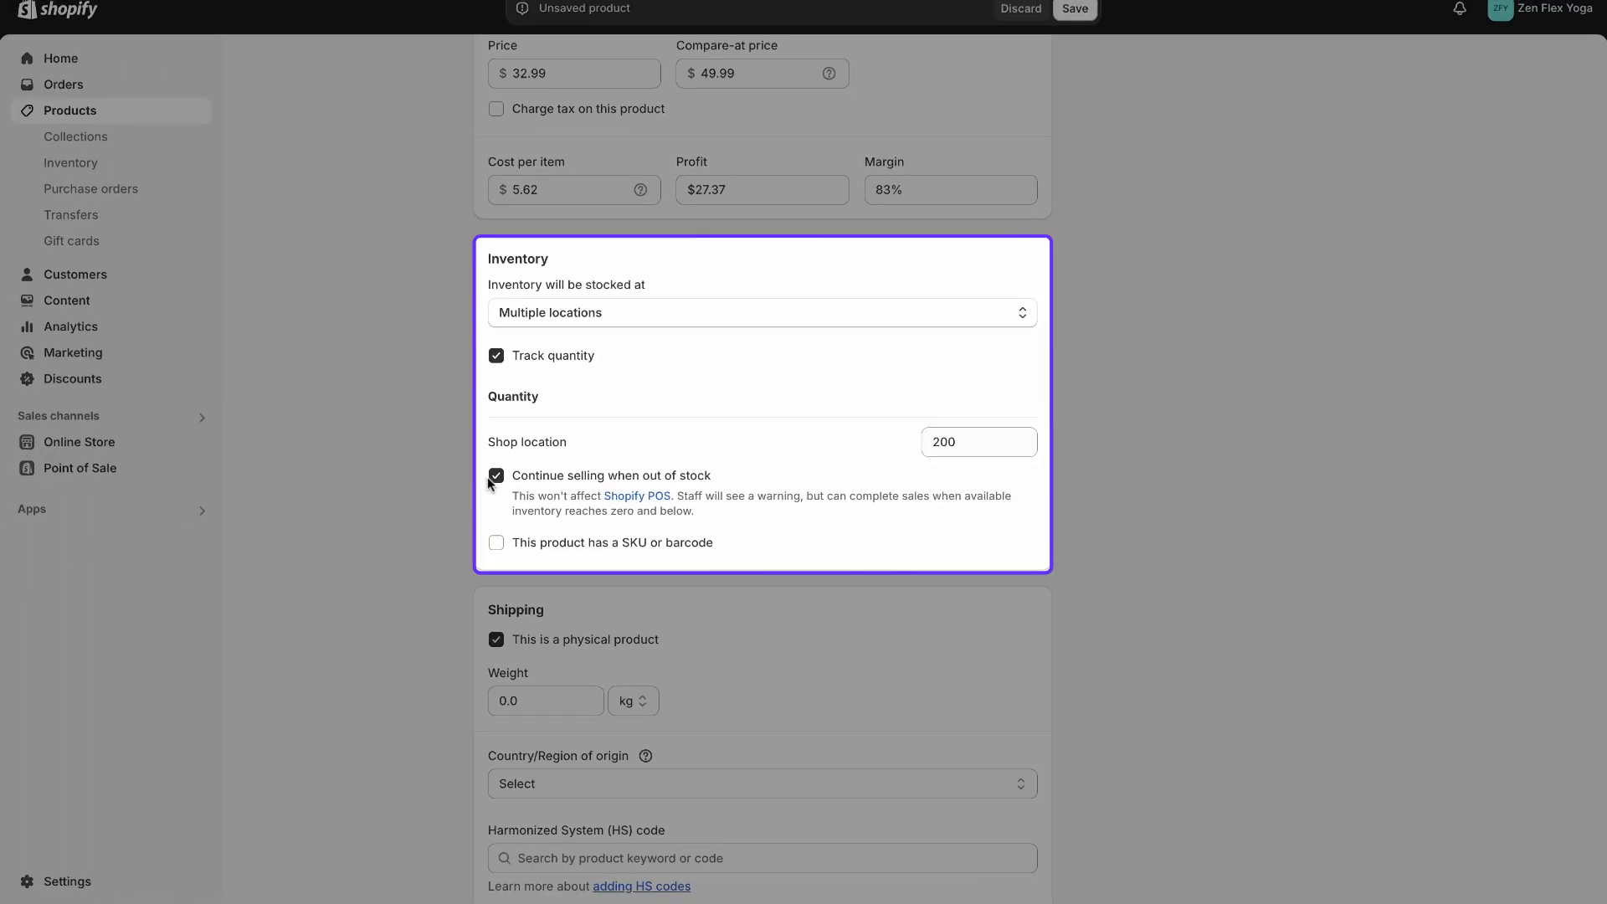
- Set the product's shipping weight to 300 g
scroll(491, 482, down, 2)
click(619, 519)
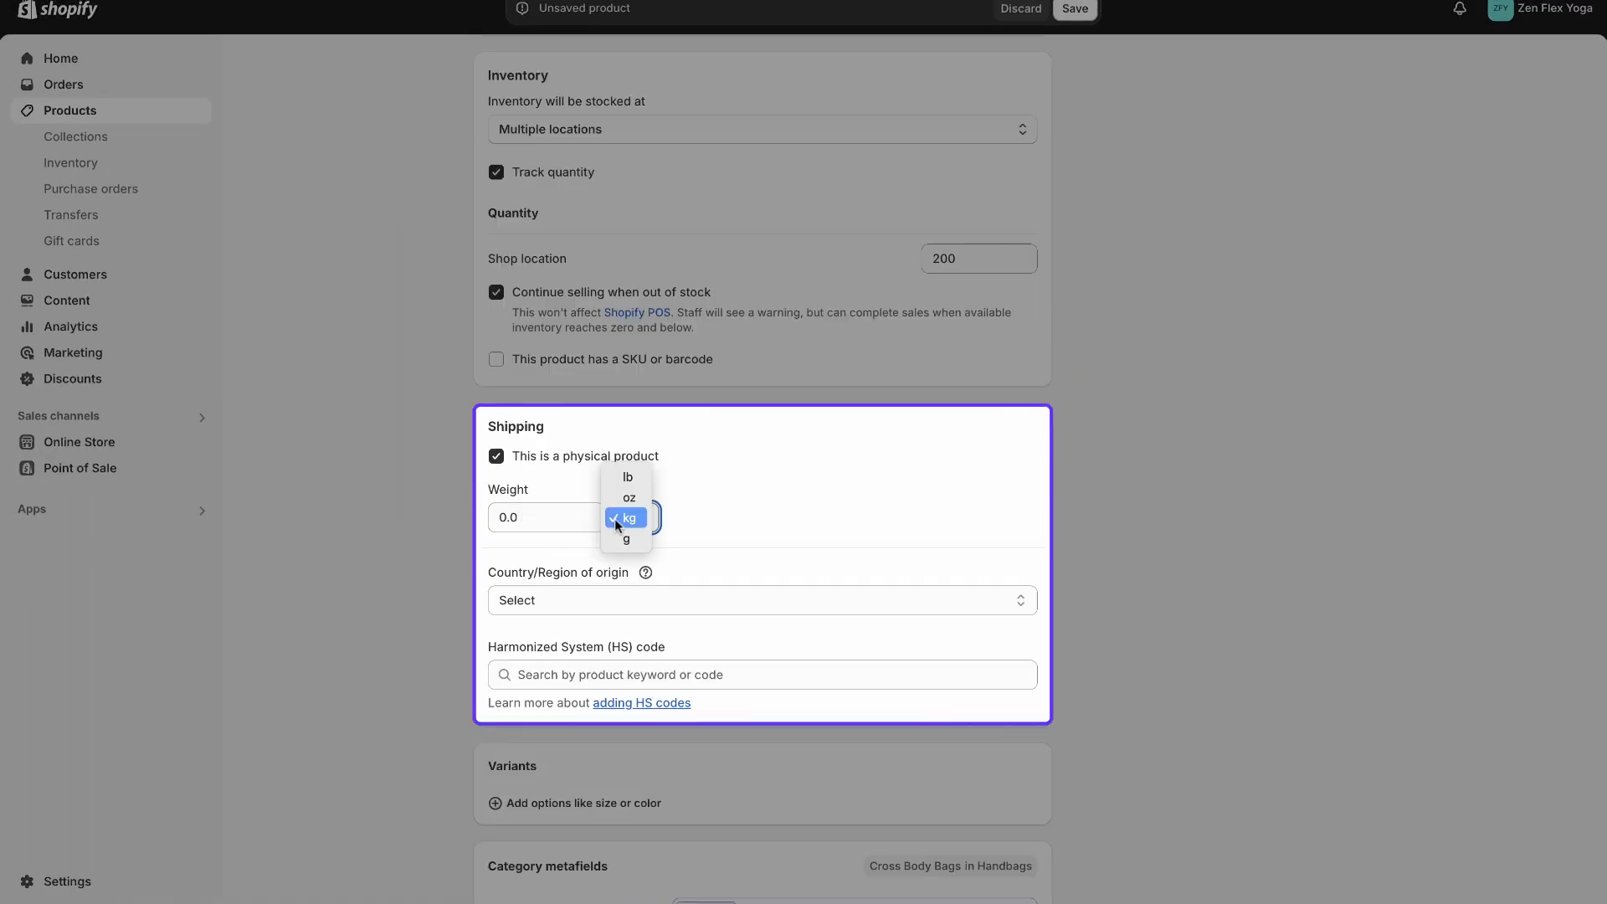
click(617, 539)
click(549, 518)
text(300)
click(764, 499)
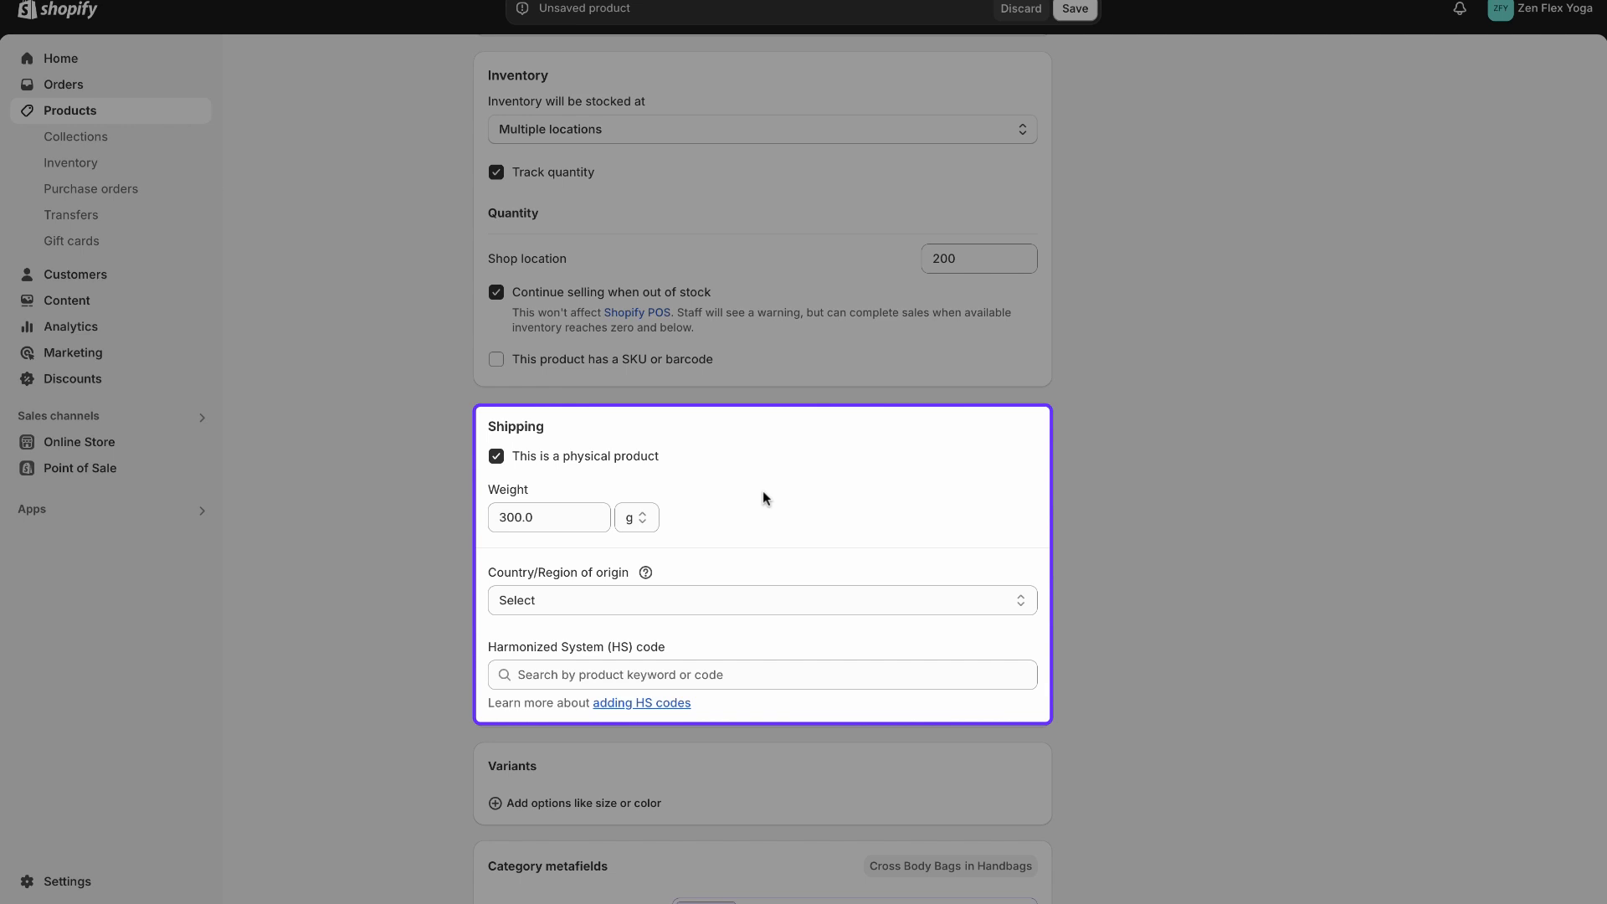
- Add a Color variant option and create a new Cherry Red entry for it alongside Matt Black
scroll(761, 499, down, 3)
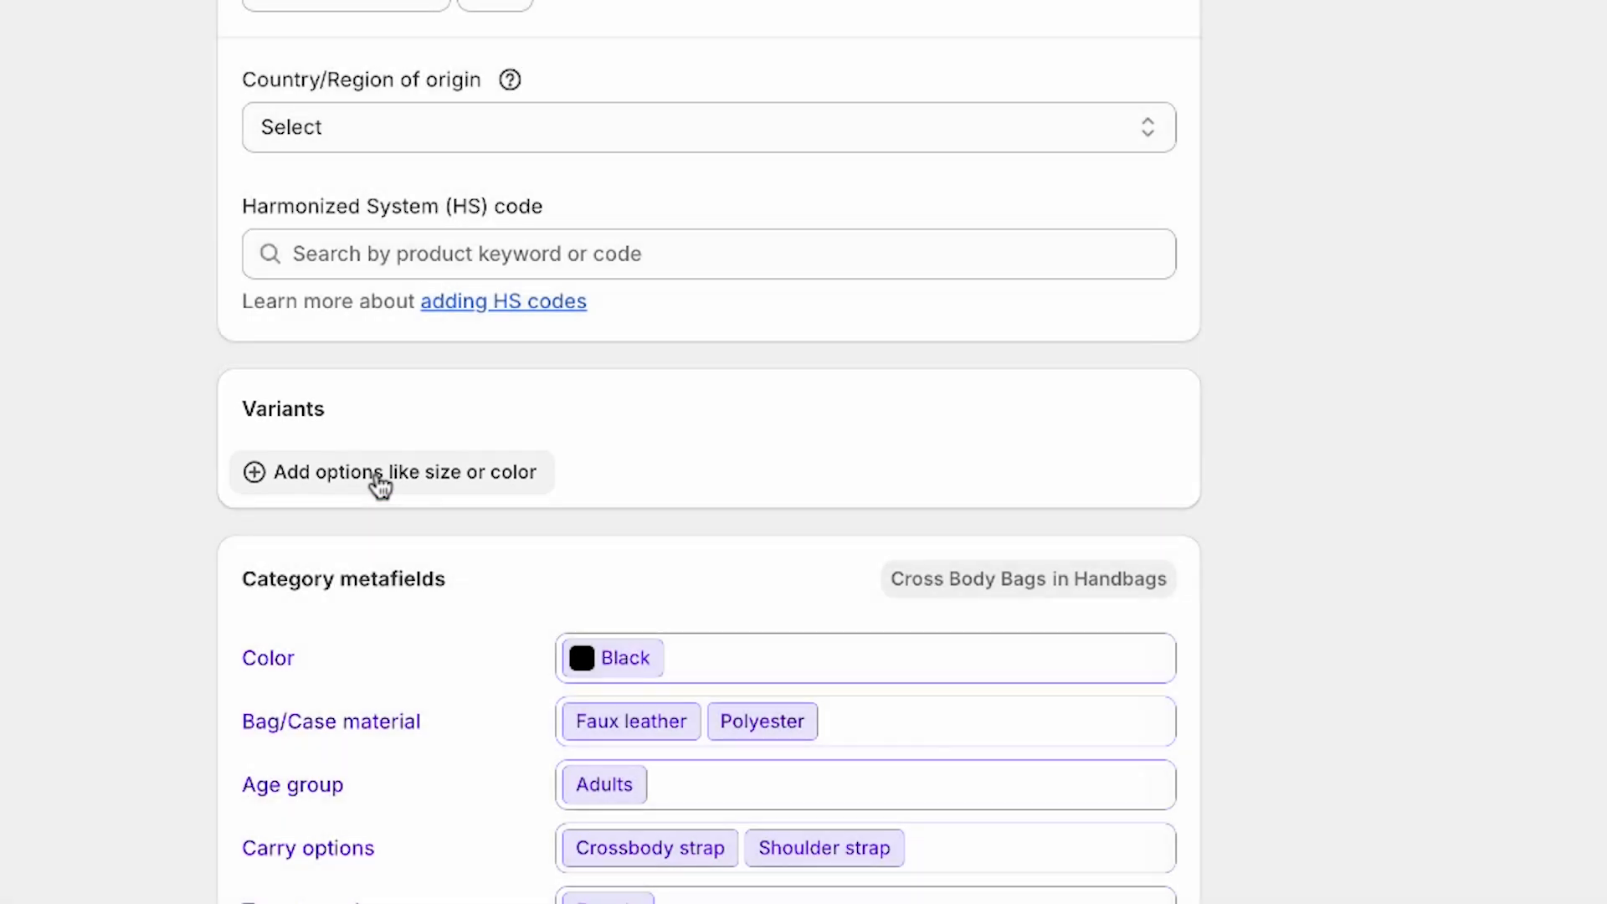
click(378, 484)
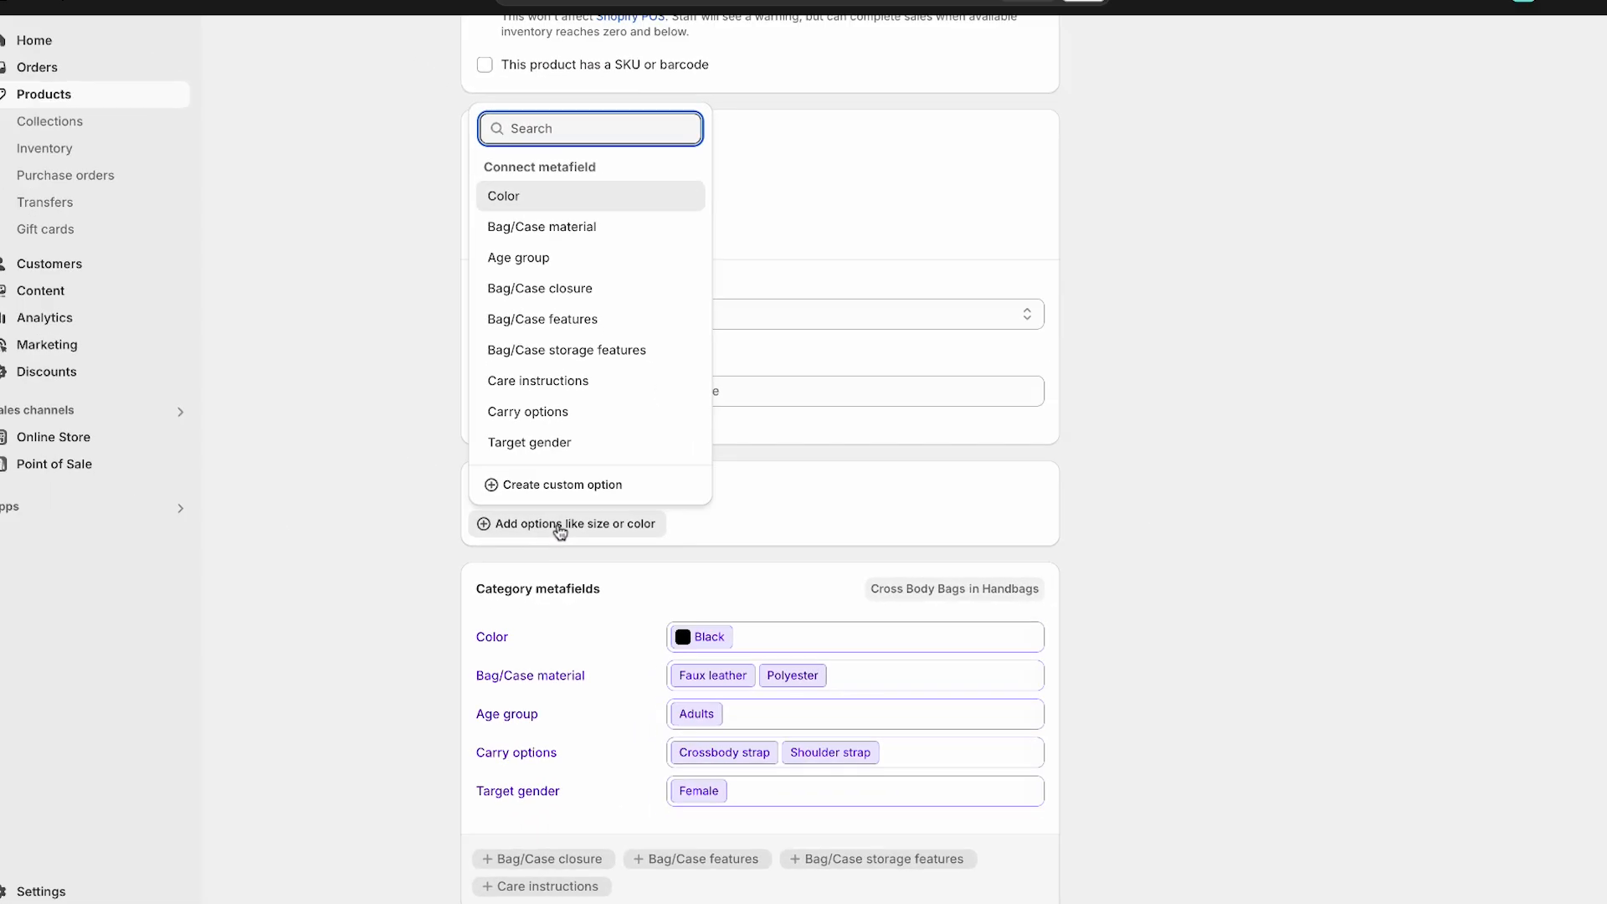
click(515, 214)
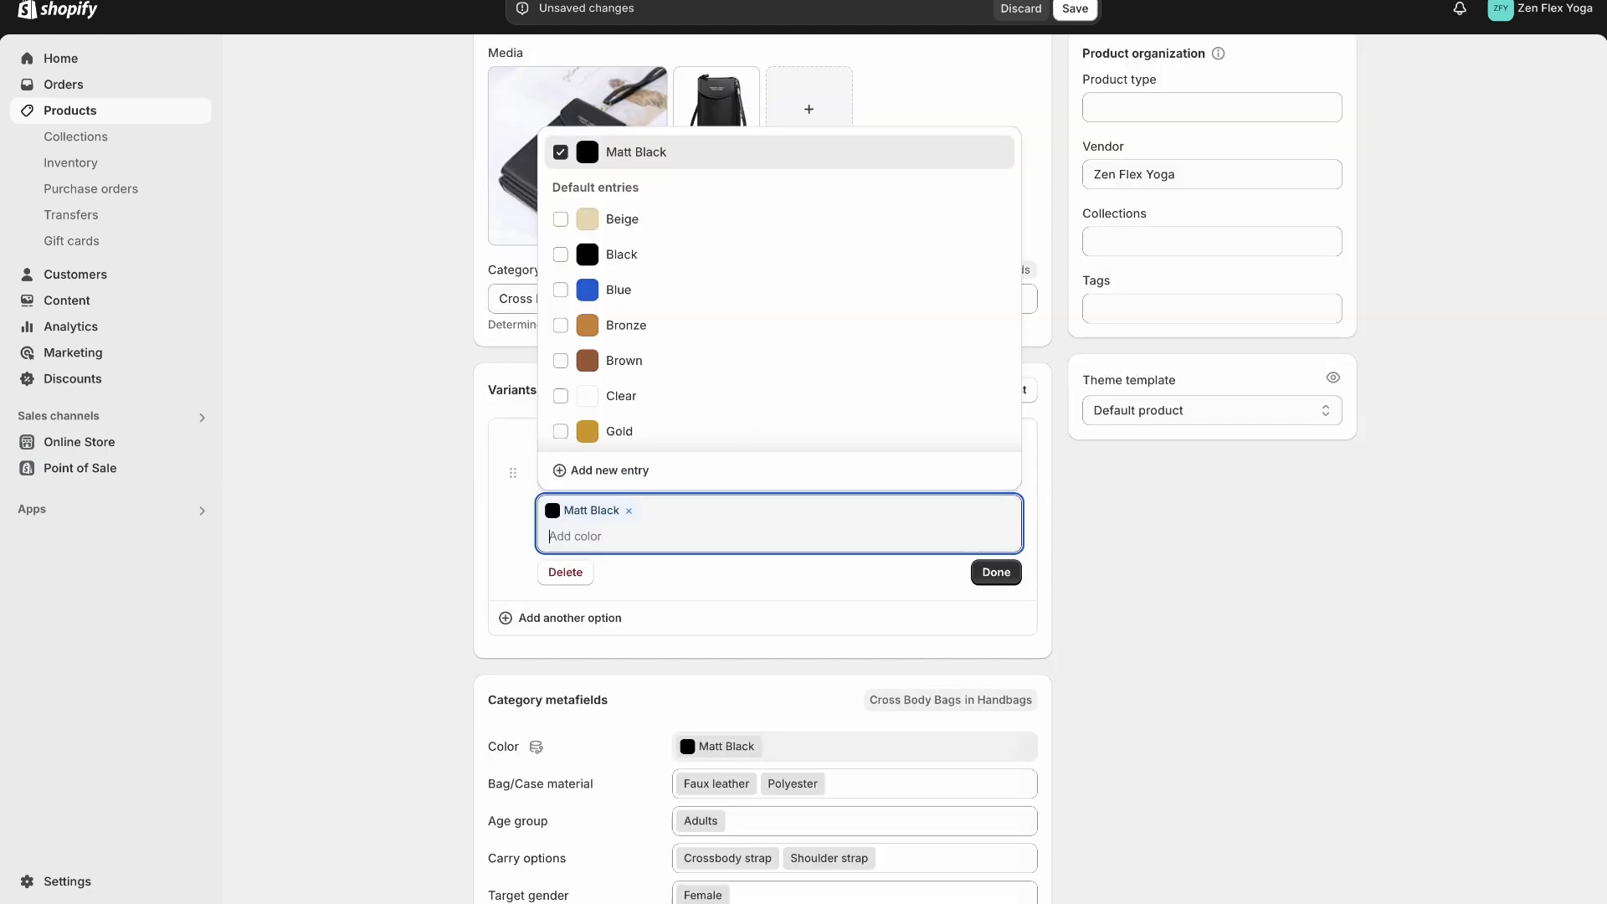
text(Cherry Red)
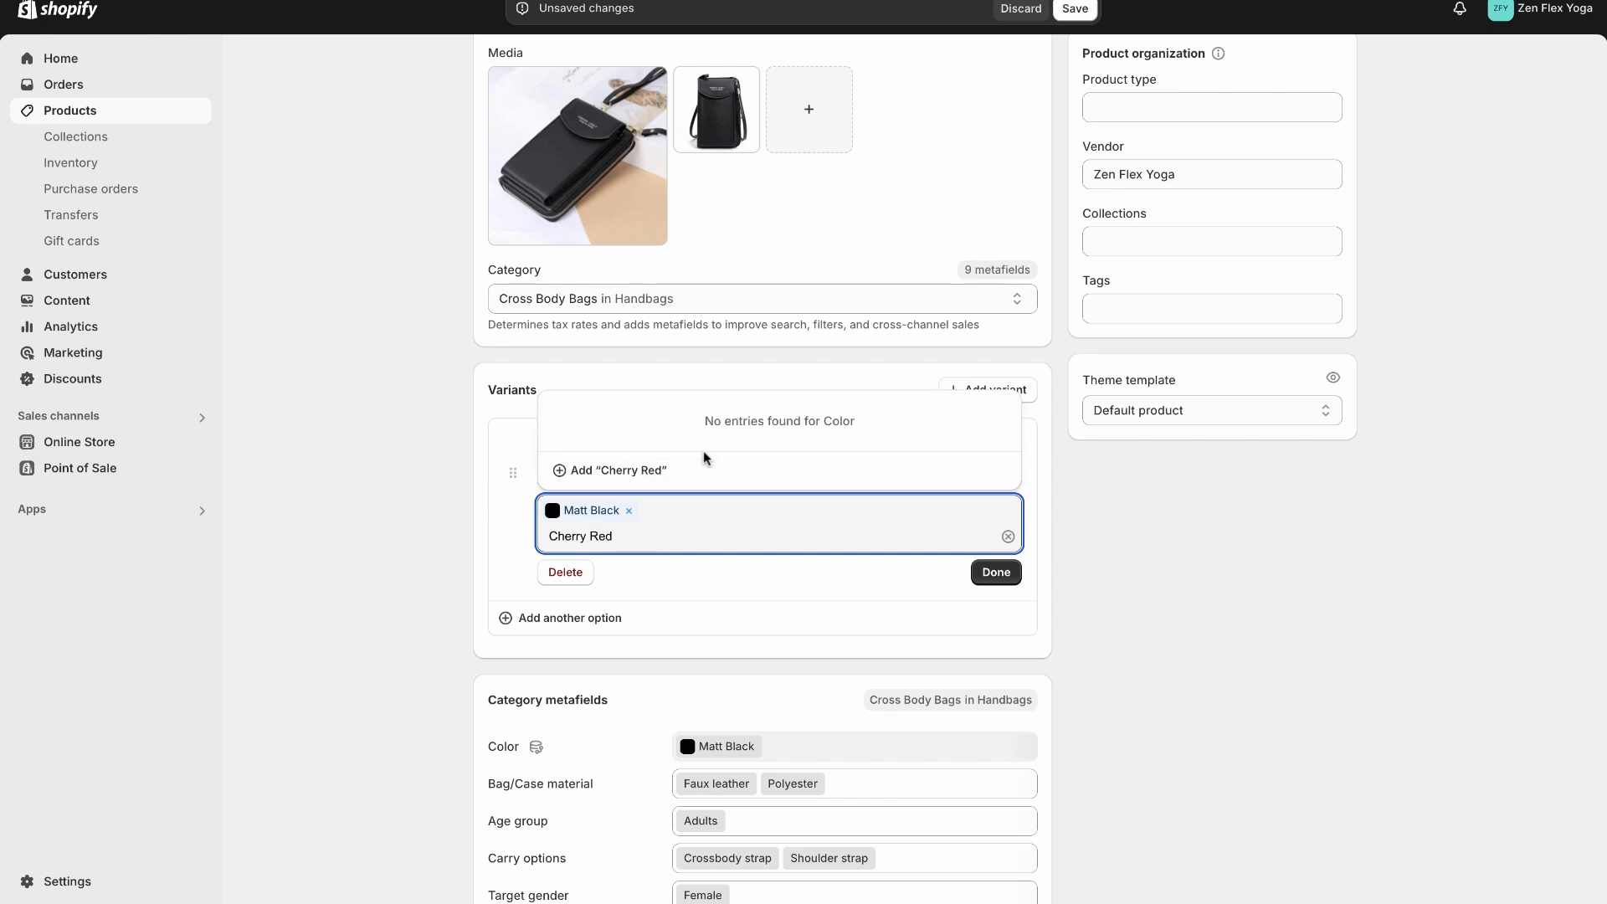
click(652, 473)
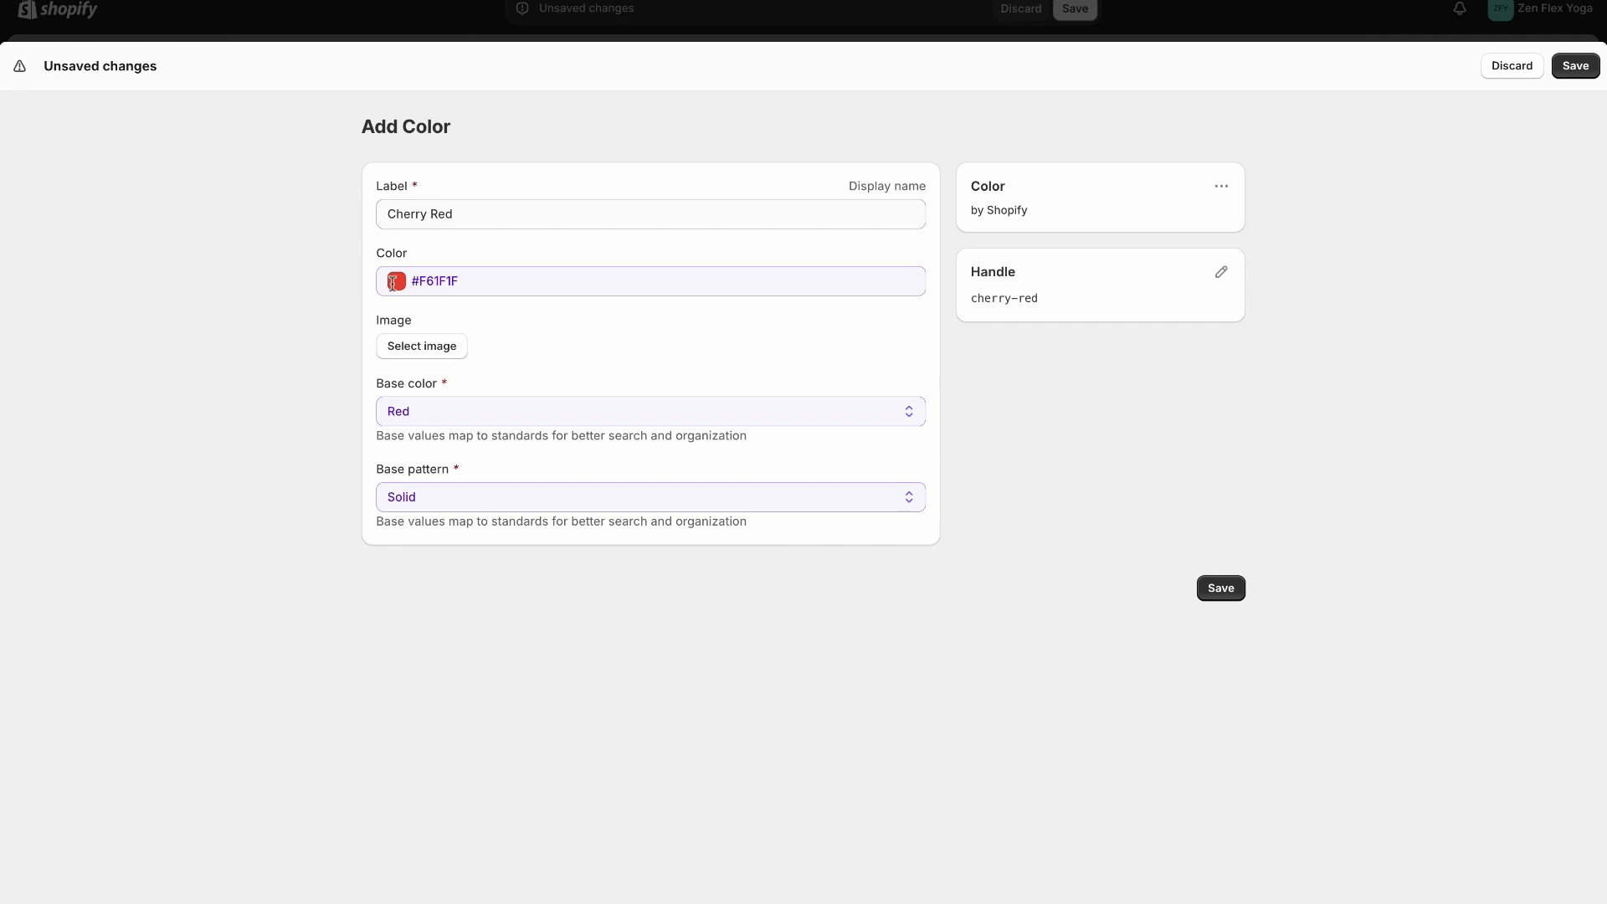
click(1236, 592)
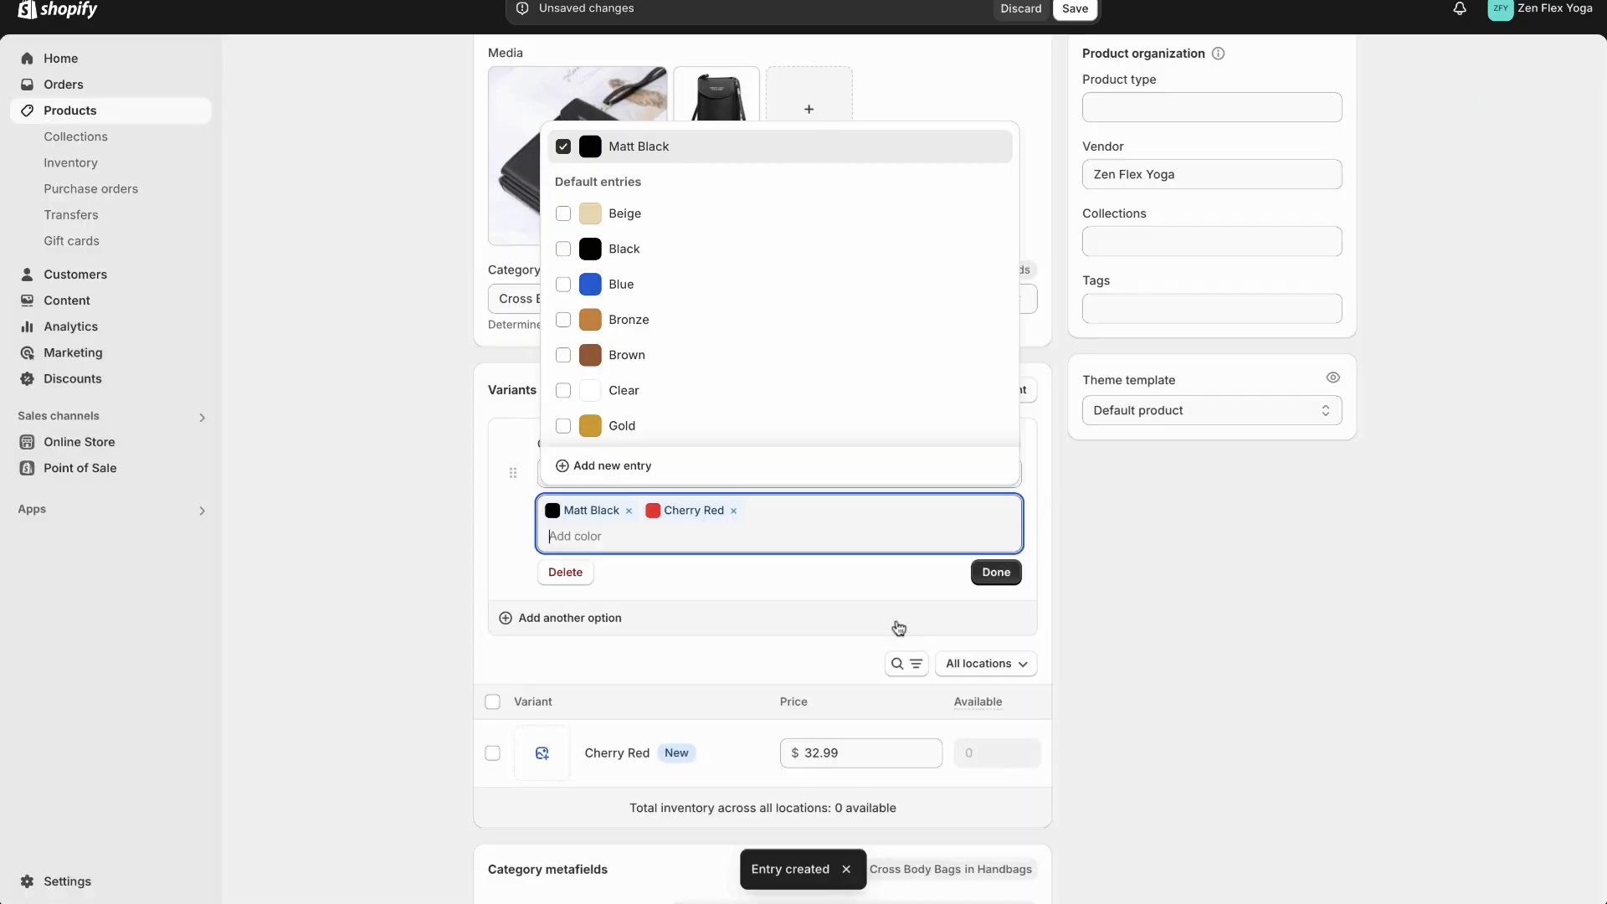
- Add a Cobalt Blue color entry and assign main-image-15.jpeg as the Metallic Gray variant's image
text(Cobalt B)
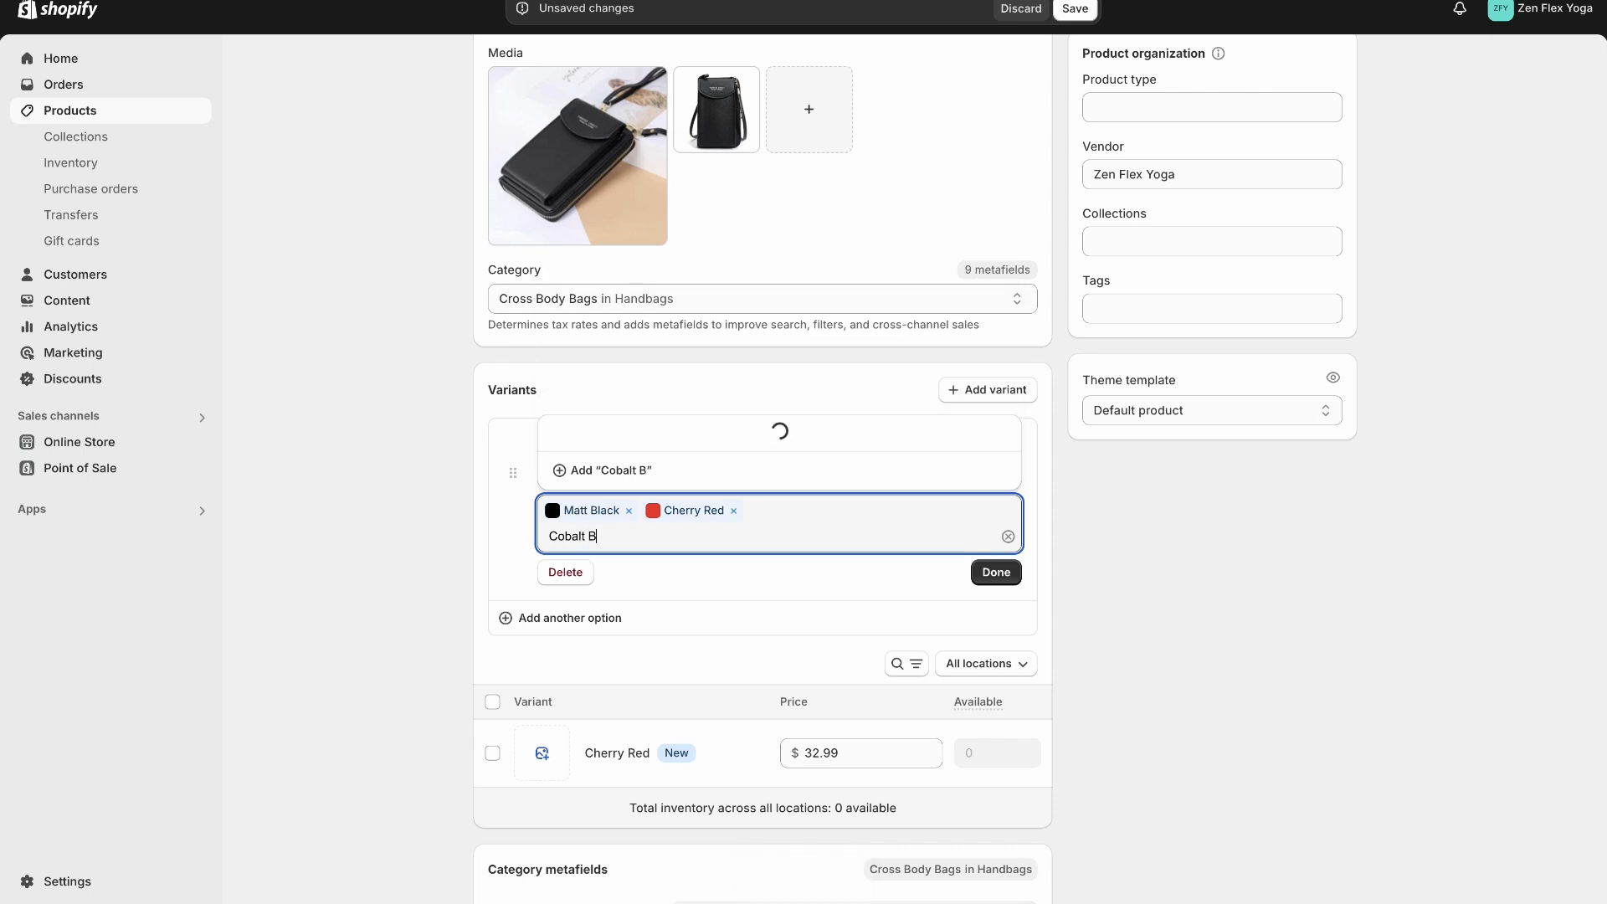
text(lue)
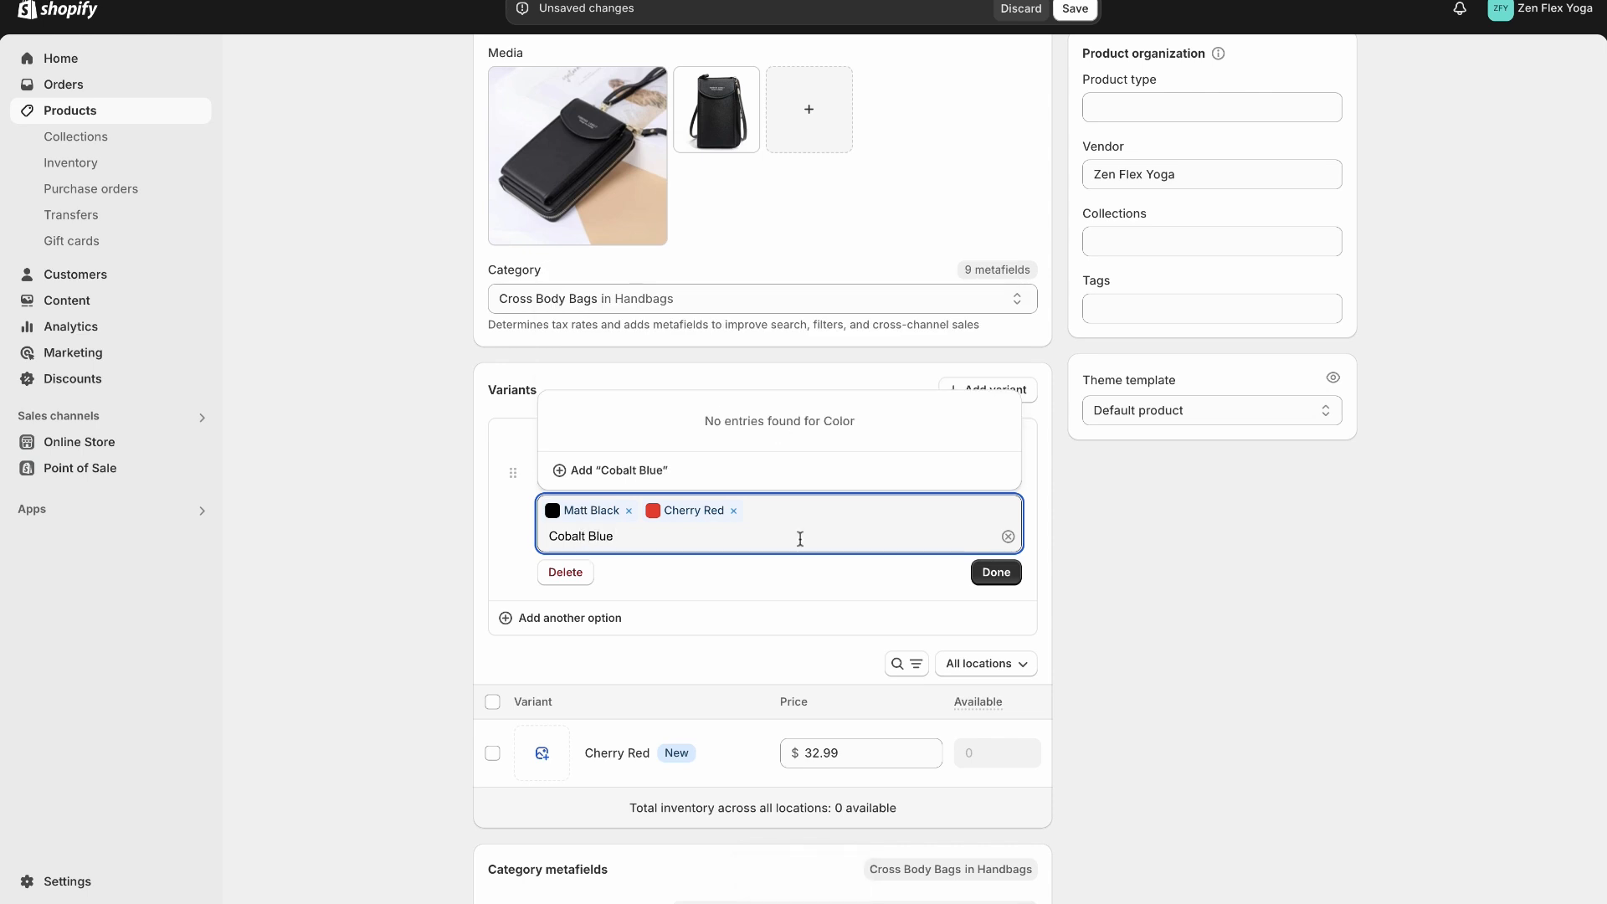
click(629, 469)
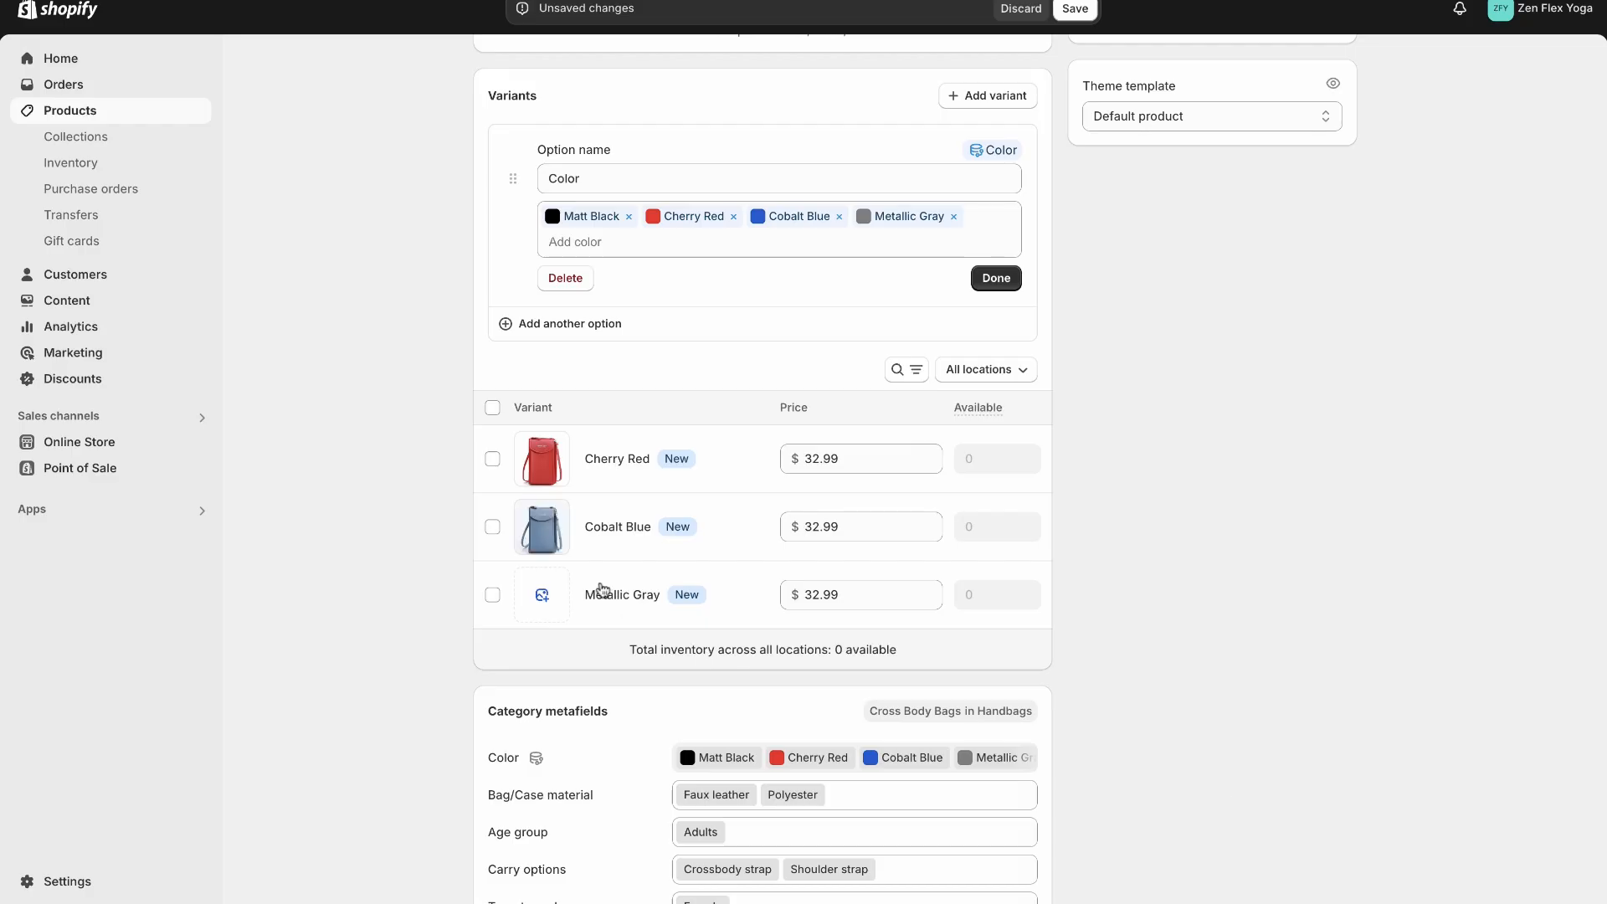
click(542, 594)
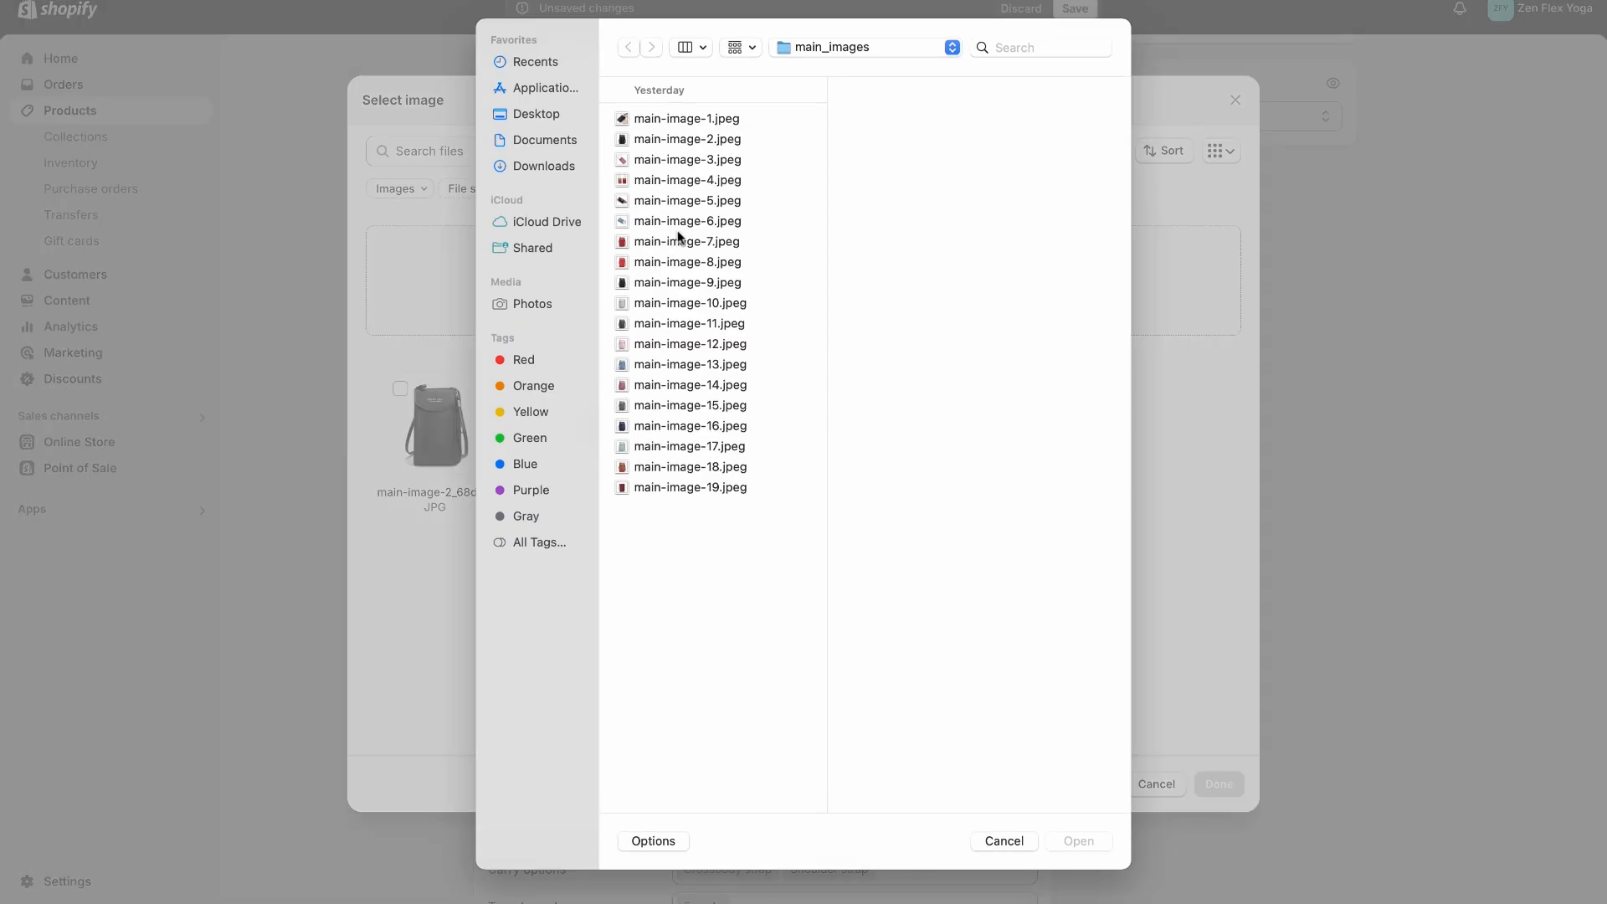
click(686, 406)
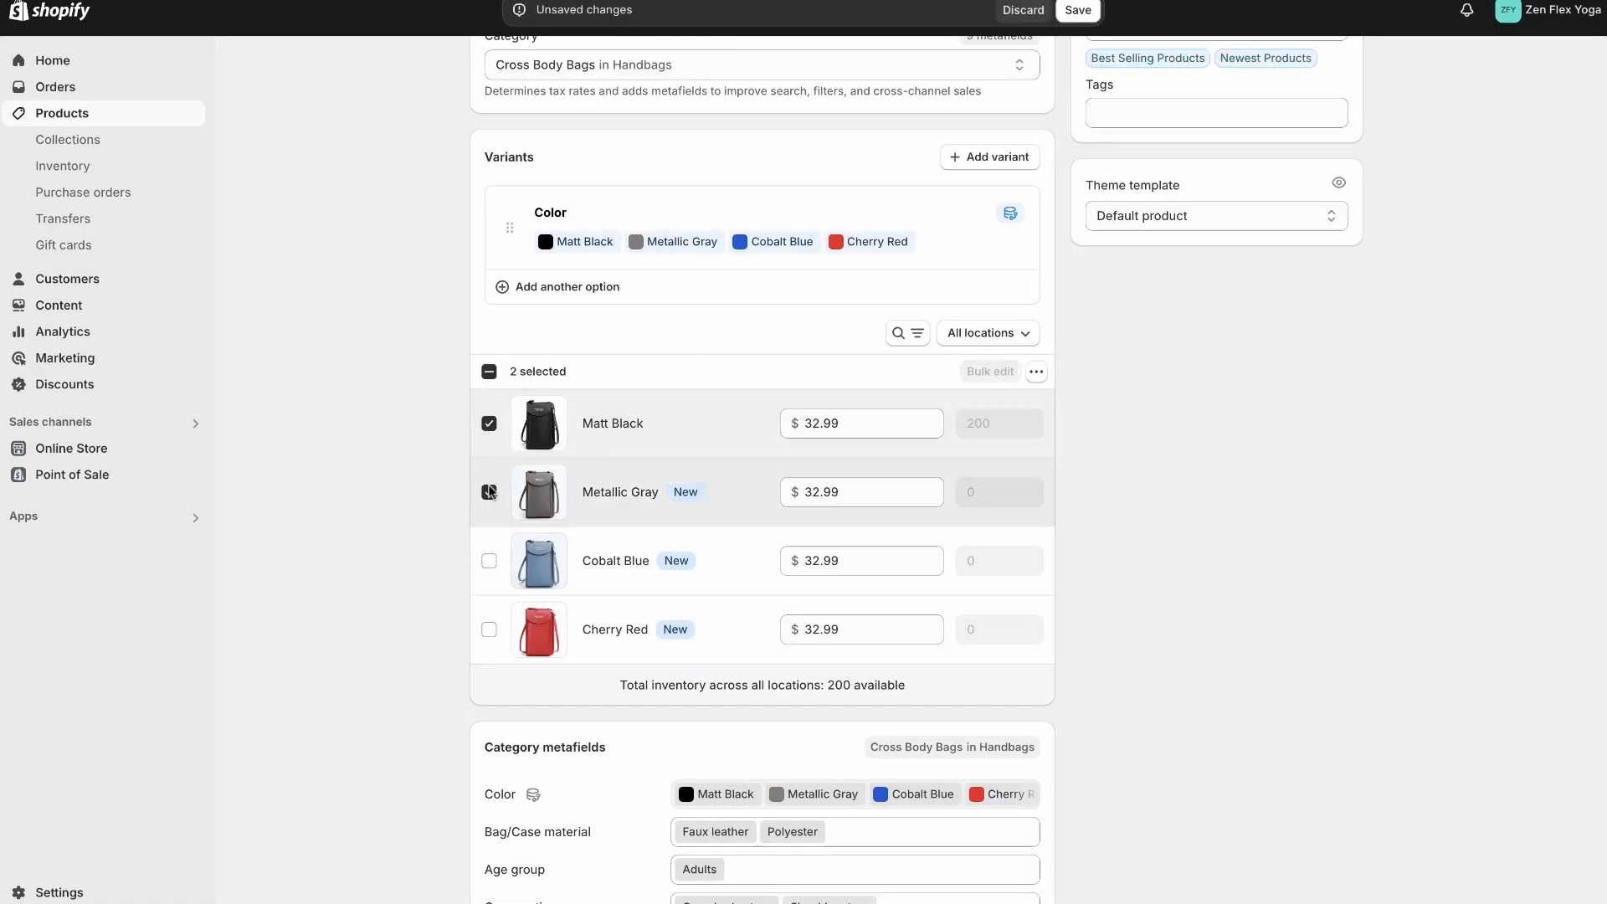
- Show the variants' stock for Shop location and set Metallic Gray, Cobalt Blue and Cherry Red to 200 each
click(489, 561)
click(488, 629)
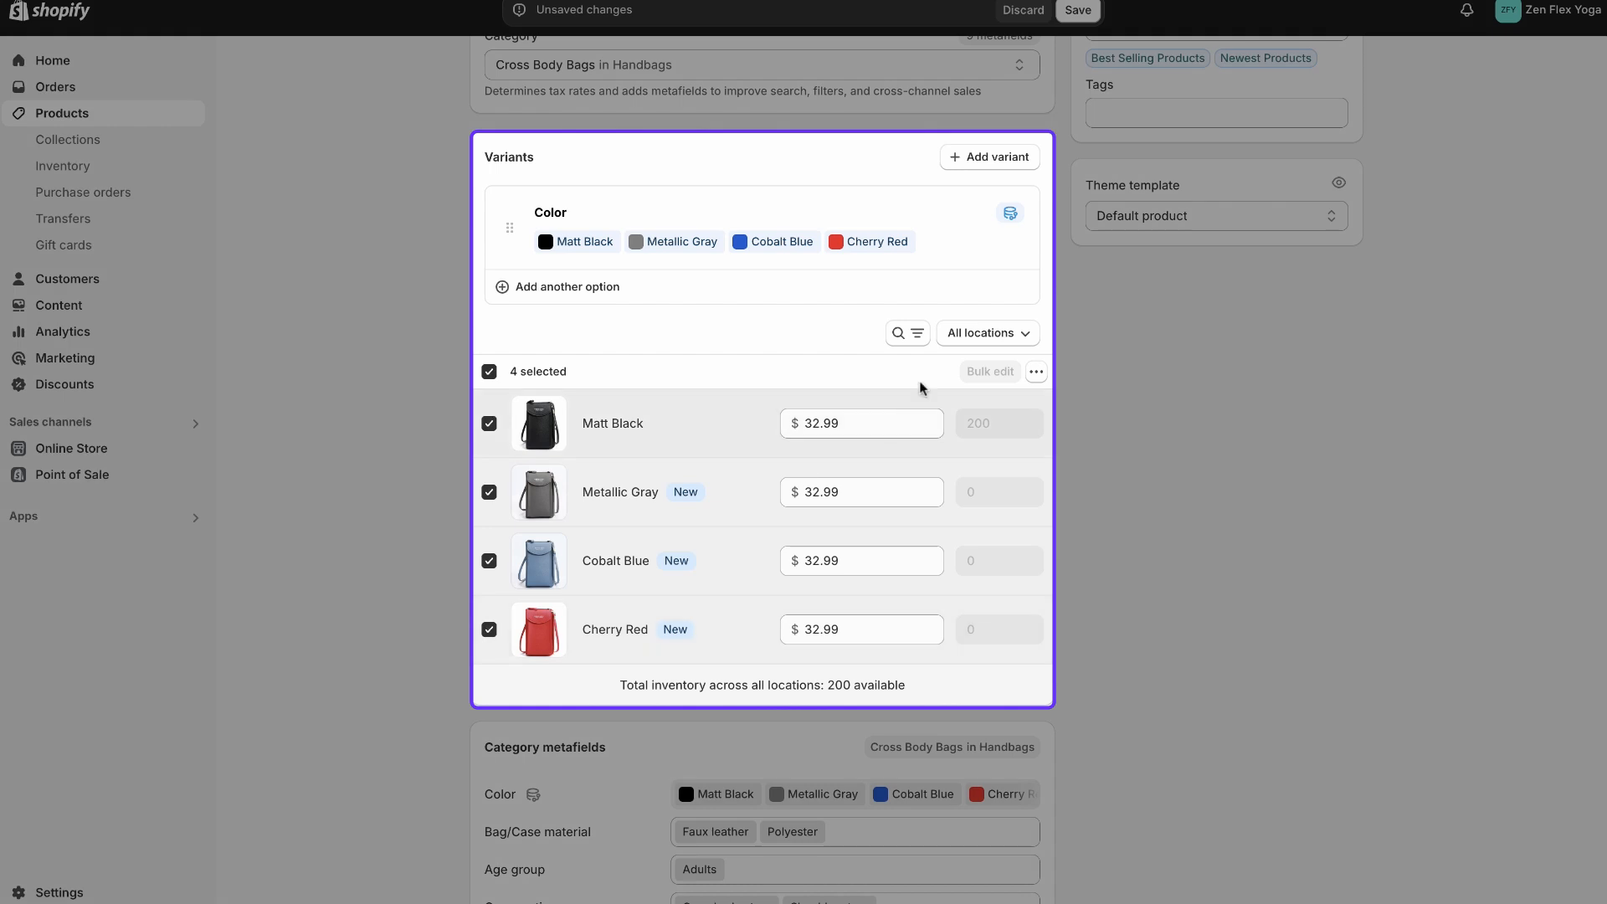
click(968, 343)
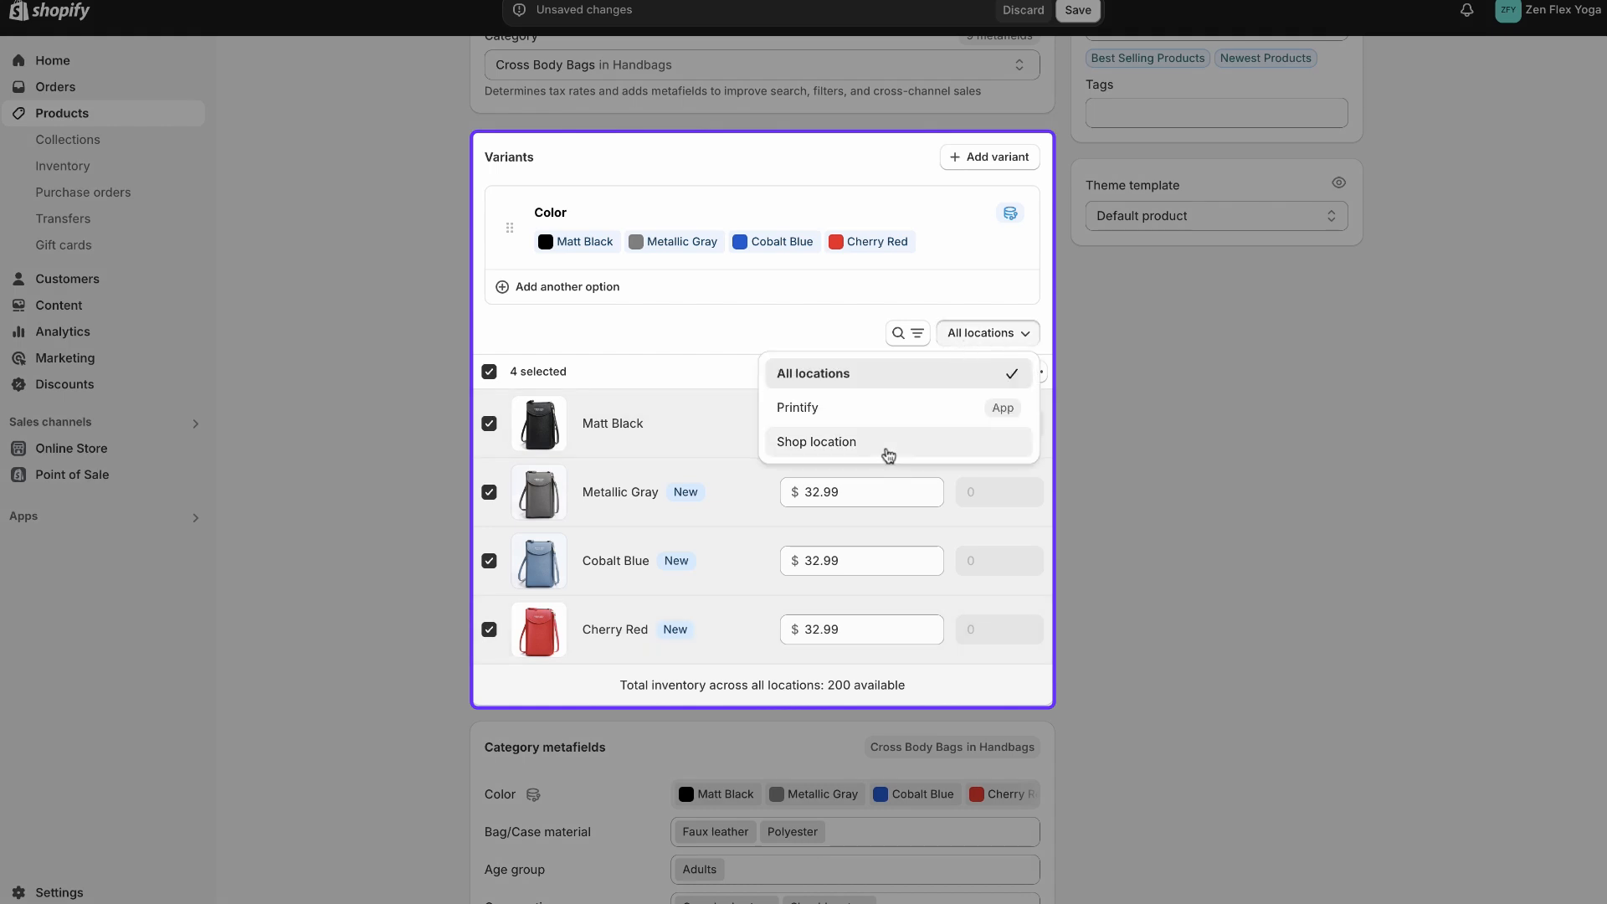
click(889, 454)
click(971, 491)
key(BackSpace)
text(200)
double_click(968, 562)
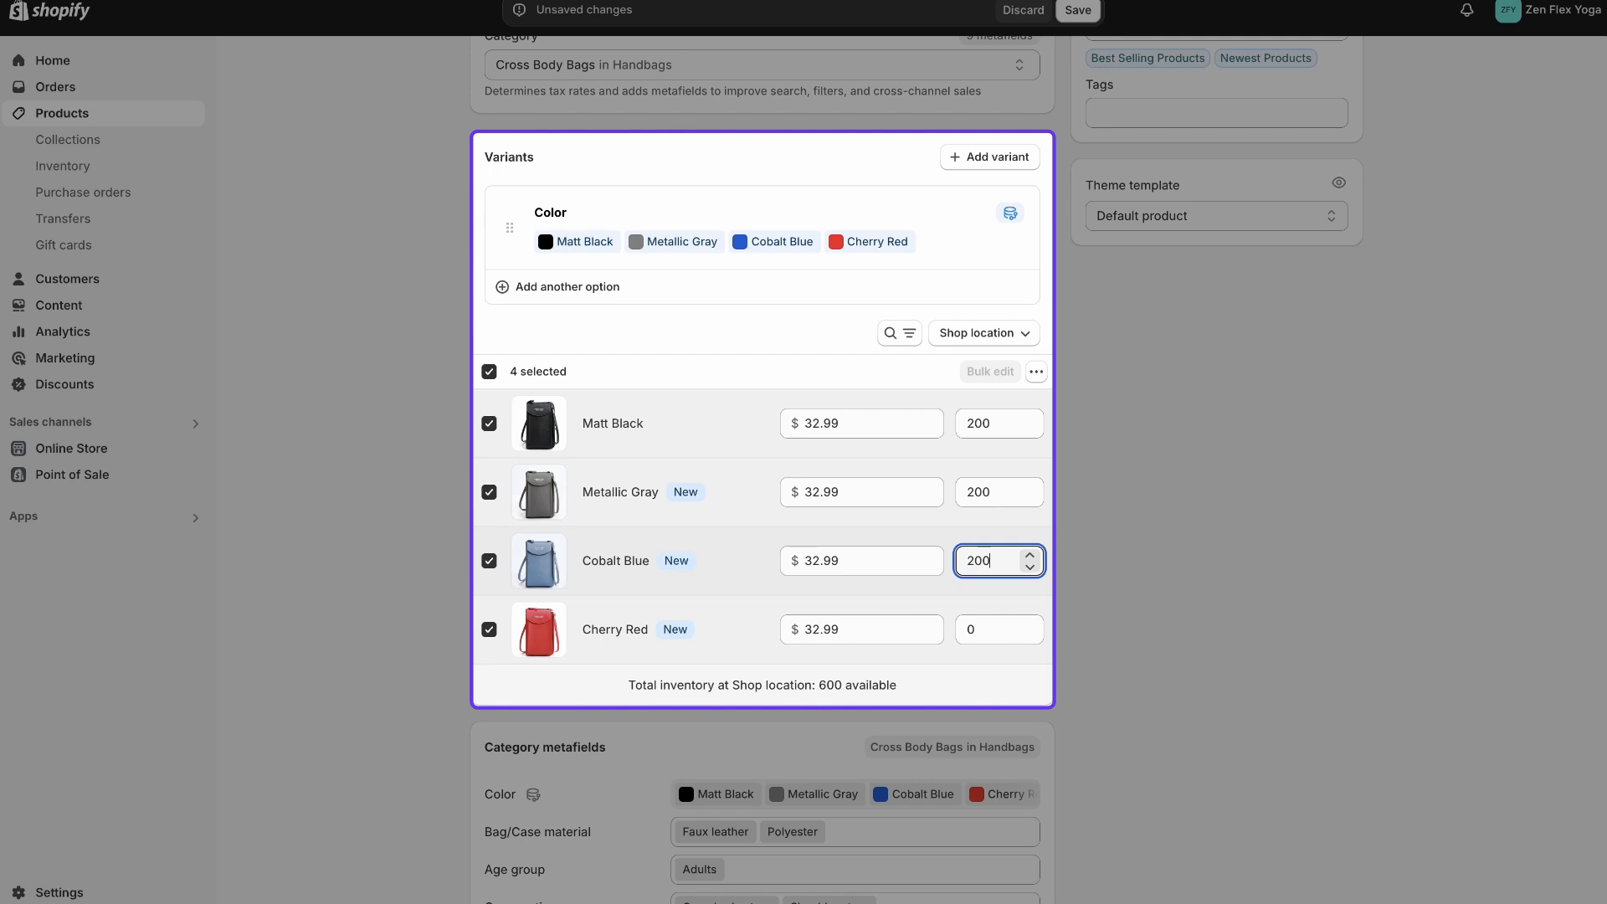
double_click(985, 634)
text(200)
click(1175, 636)
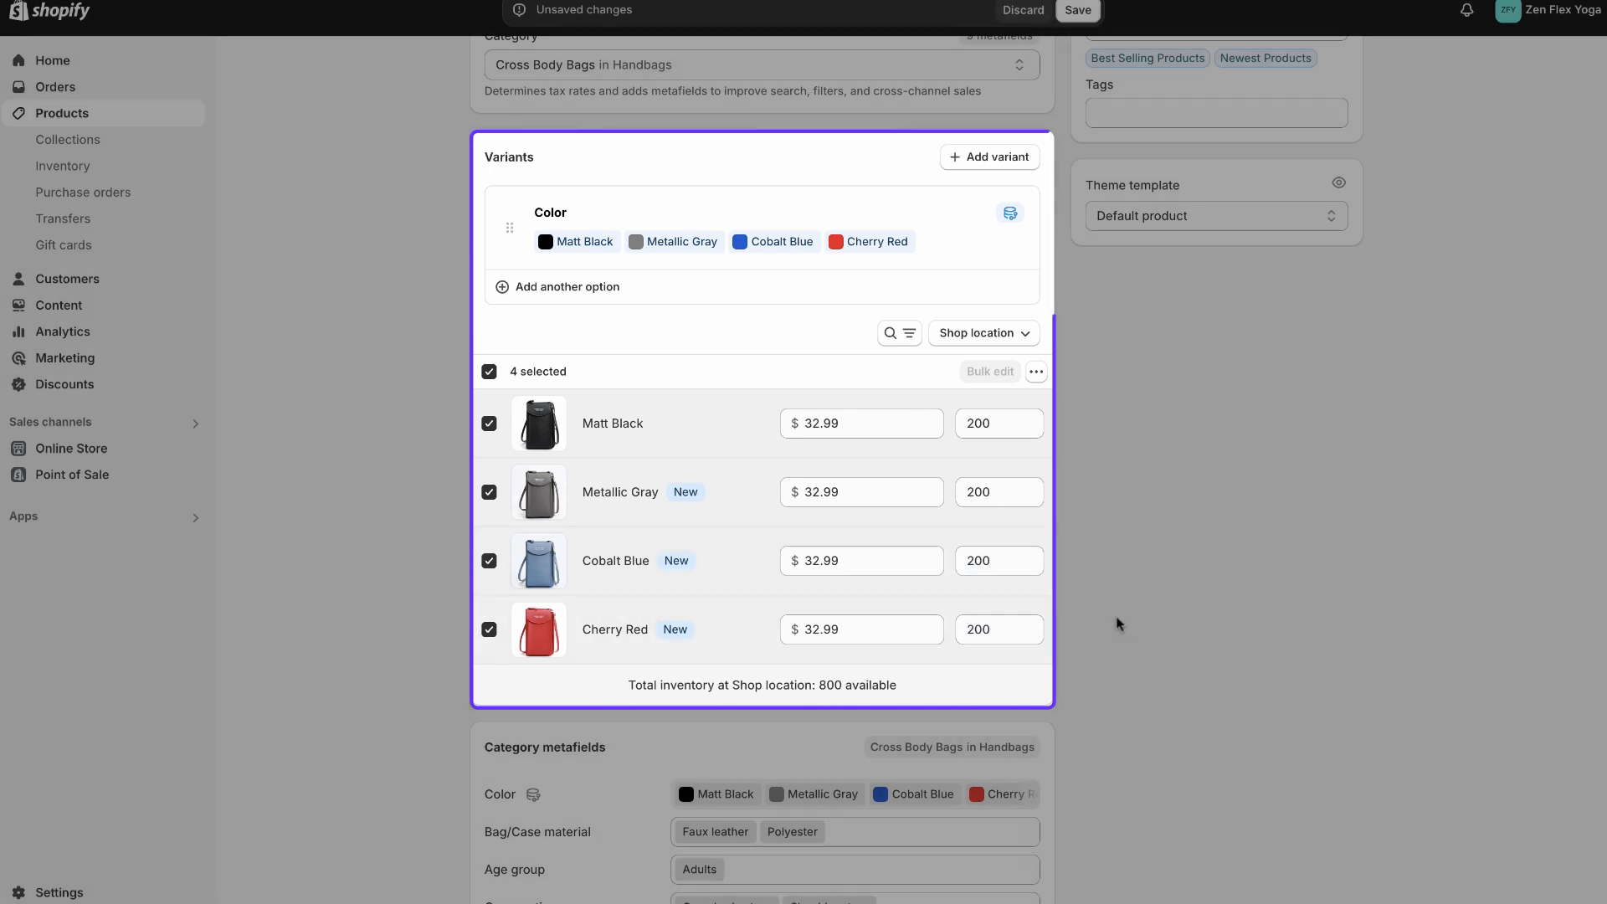
scroll(1115, 624, down, 1)
click(489, 322)
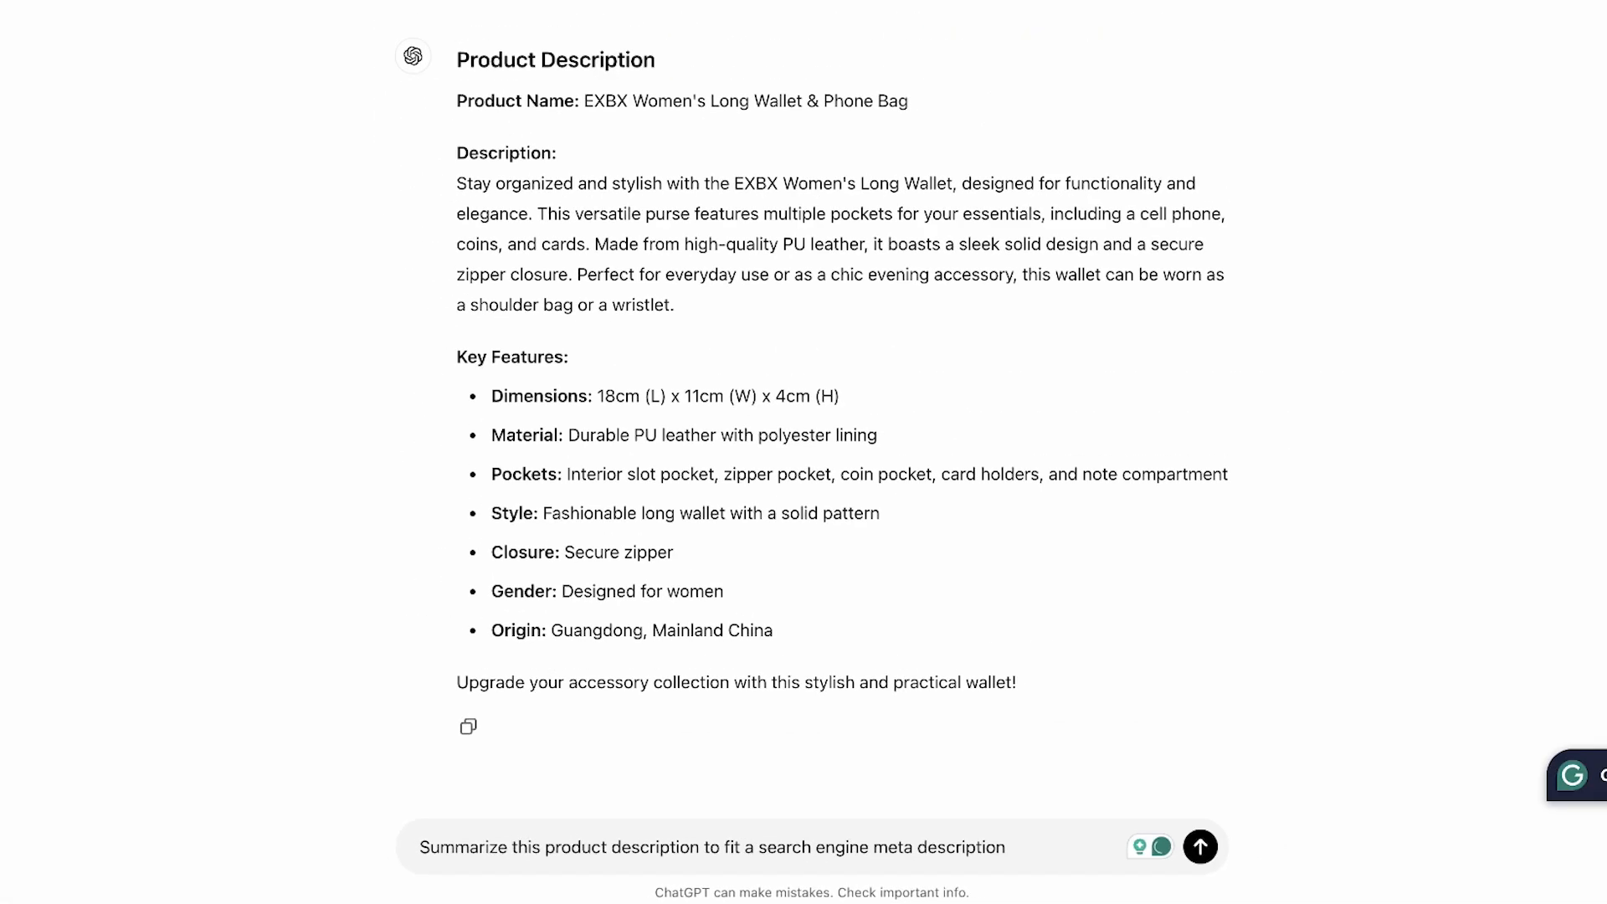
- Have ChatGPT summarize the product description to fit a search engine meta description, and select the answer for copying
key(Return)
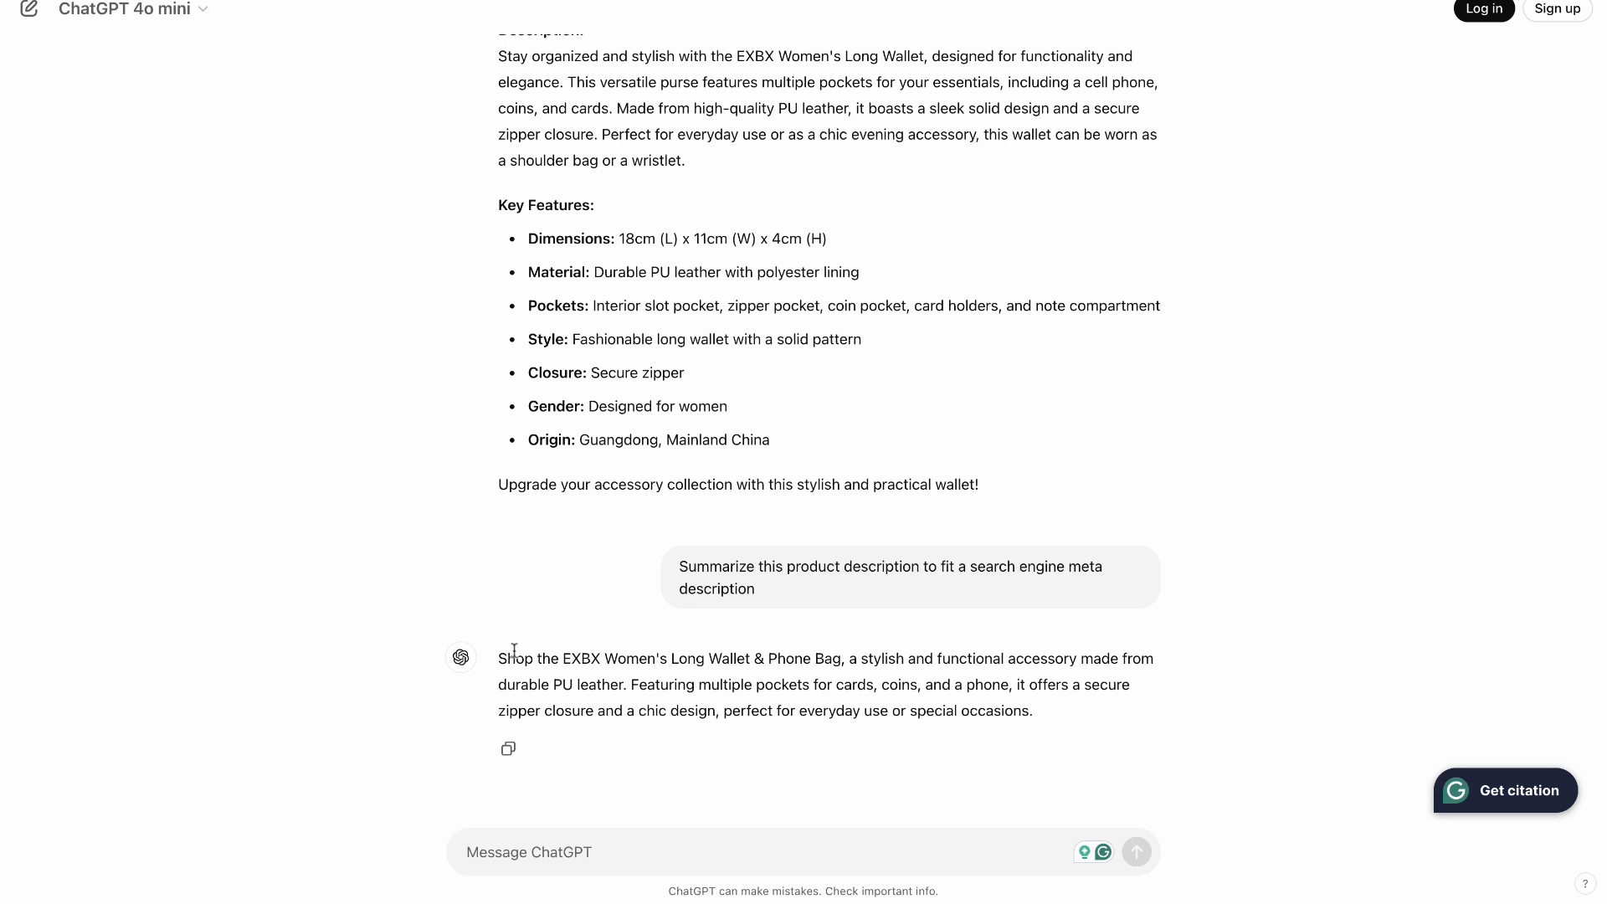
drag(498, 657, 1036, 710)
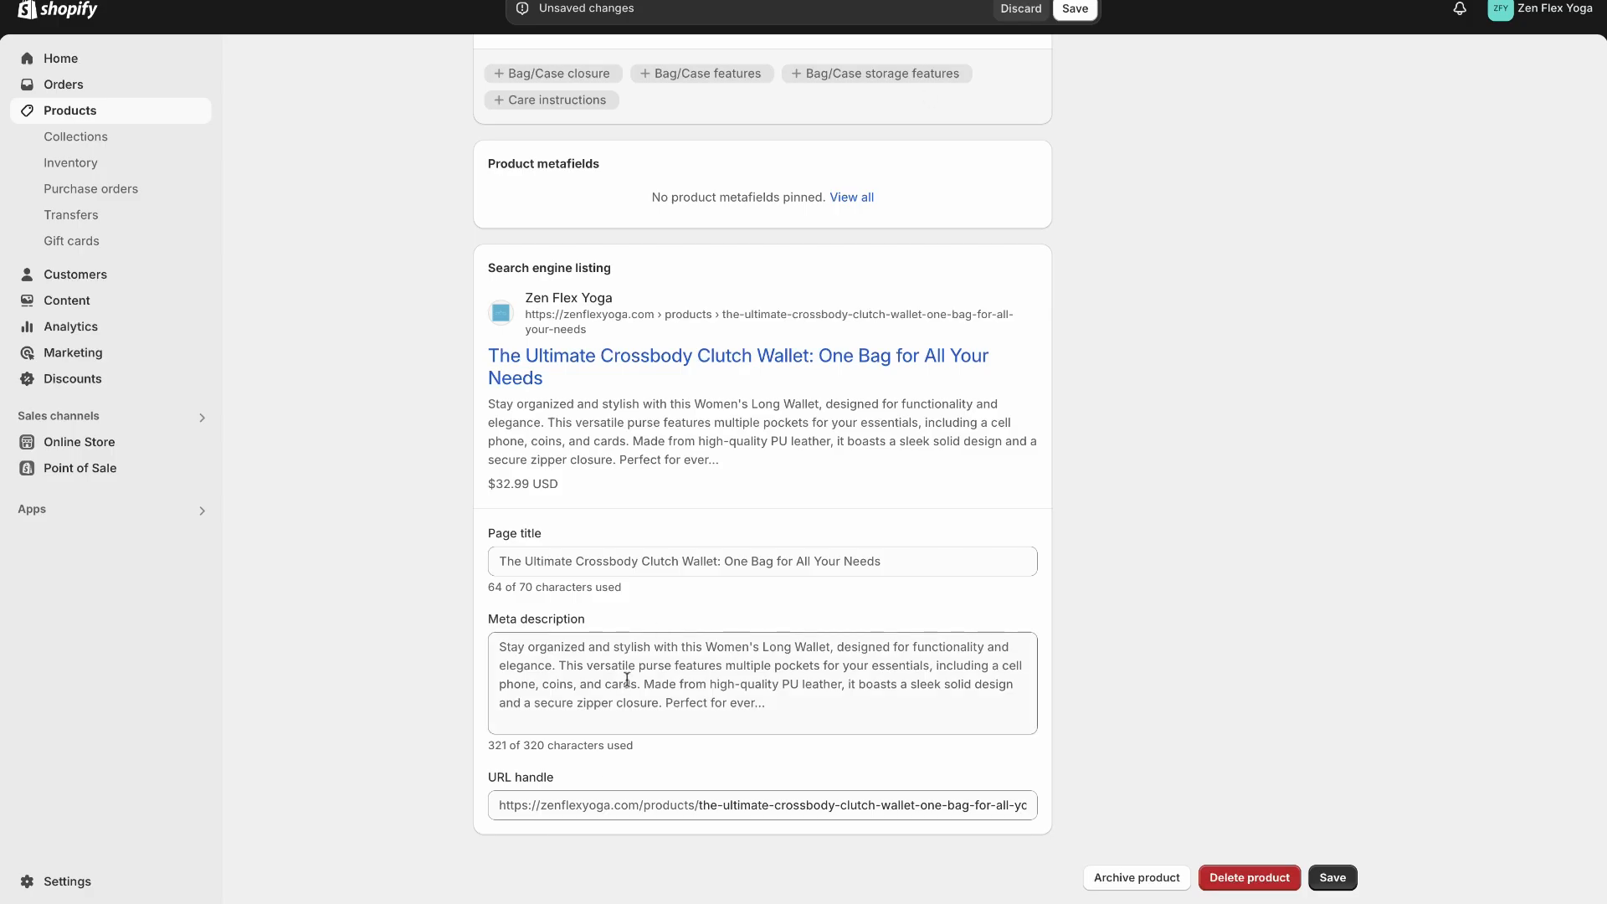
- Back in Shopify, replace the search listing's meta description with the summary starting "Shop the Women's Long Wallet & Phone Bag" and save the product
key(ctrl+a)
text(Shop the Women's Long Wallet & Phone Bag, a stylish and functional accessory made from durable PU leather. Featuring multiple pockets for cards, coins, and a phone, it offers a secure zipper closure and a chic design, perfect for everyday use or special occasions.)
click(1332, 879)
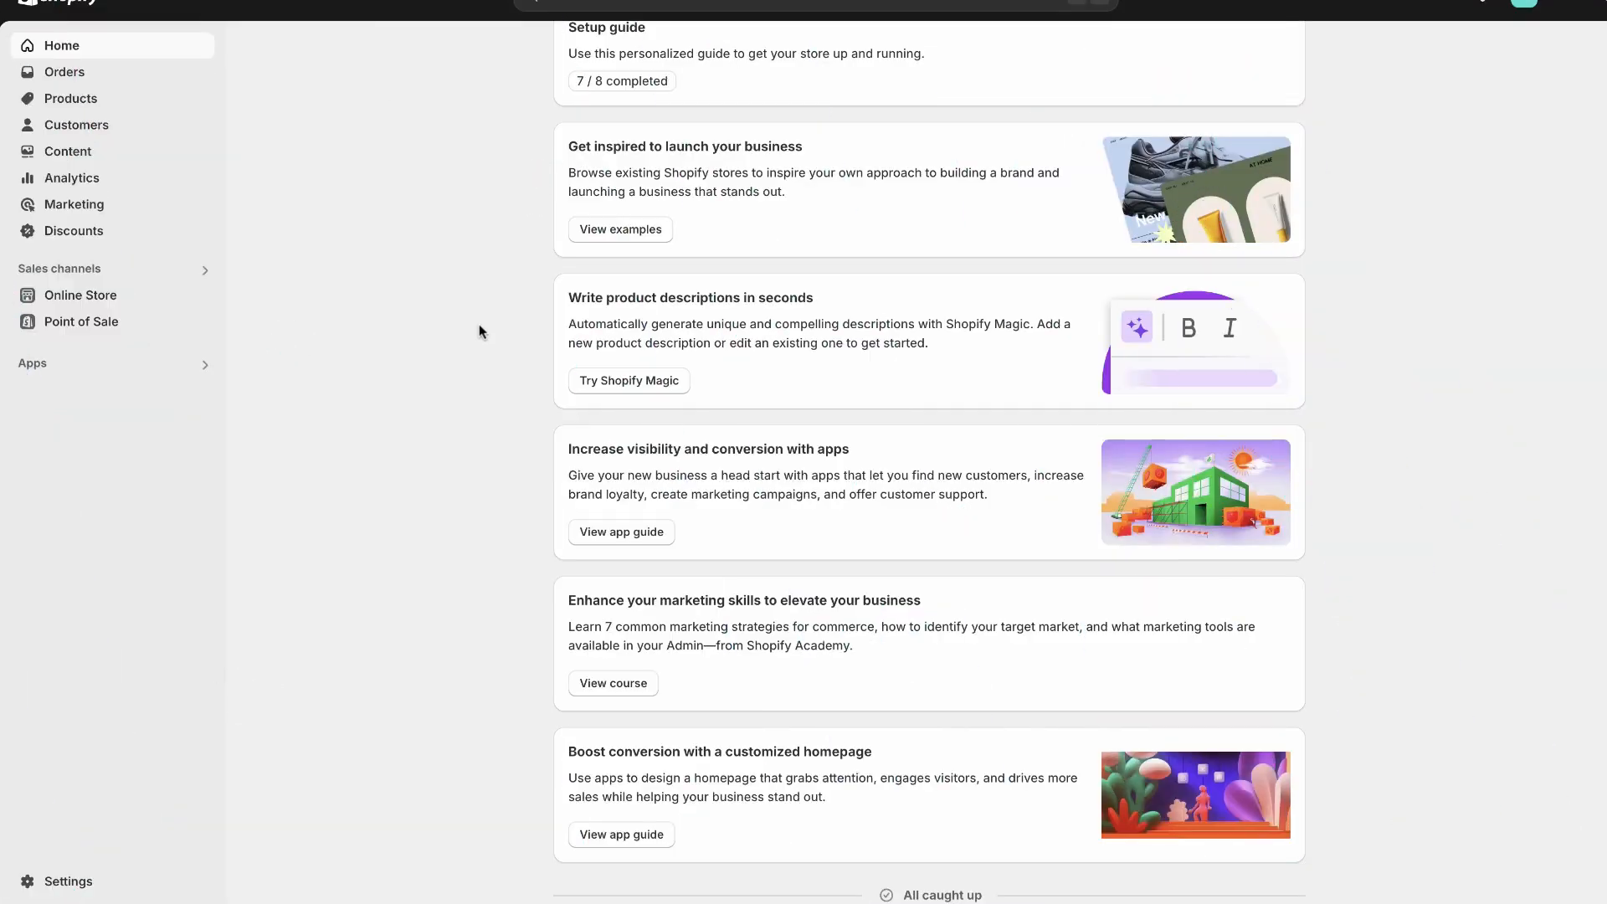
- Insert the template text into the return and refund policy in the store's policy settings, look through it and close the policy
click(72, 881)
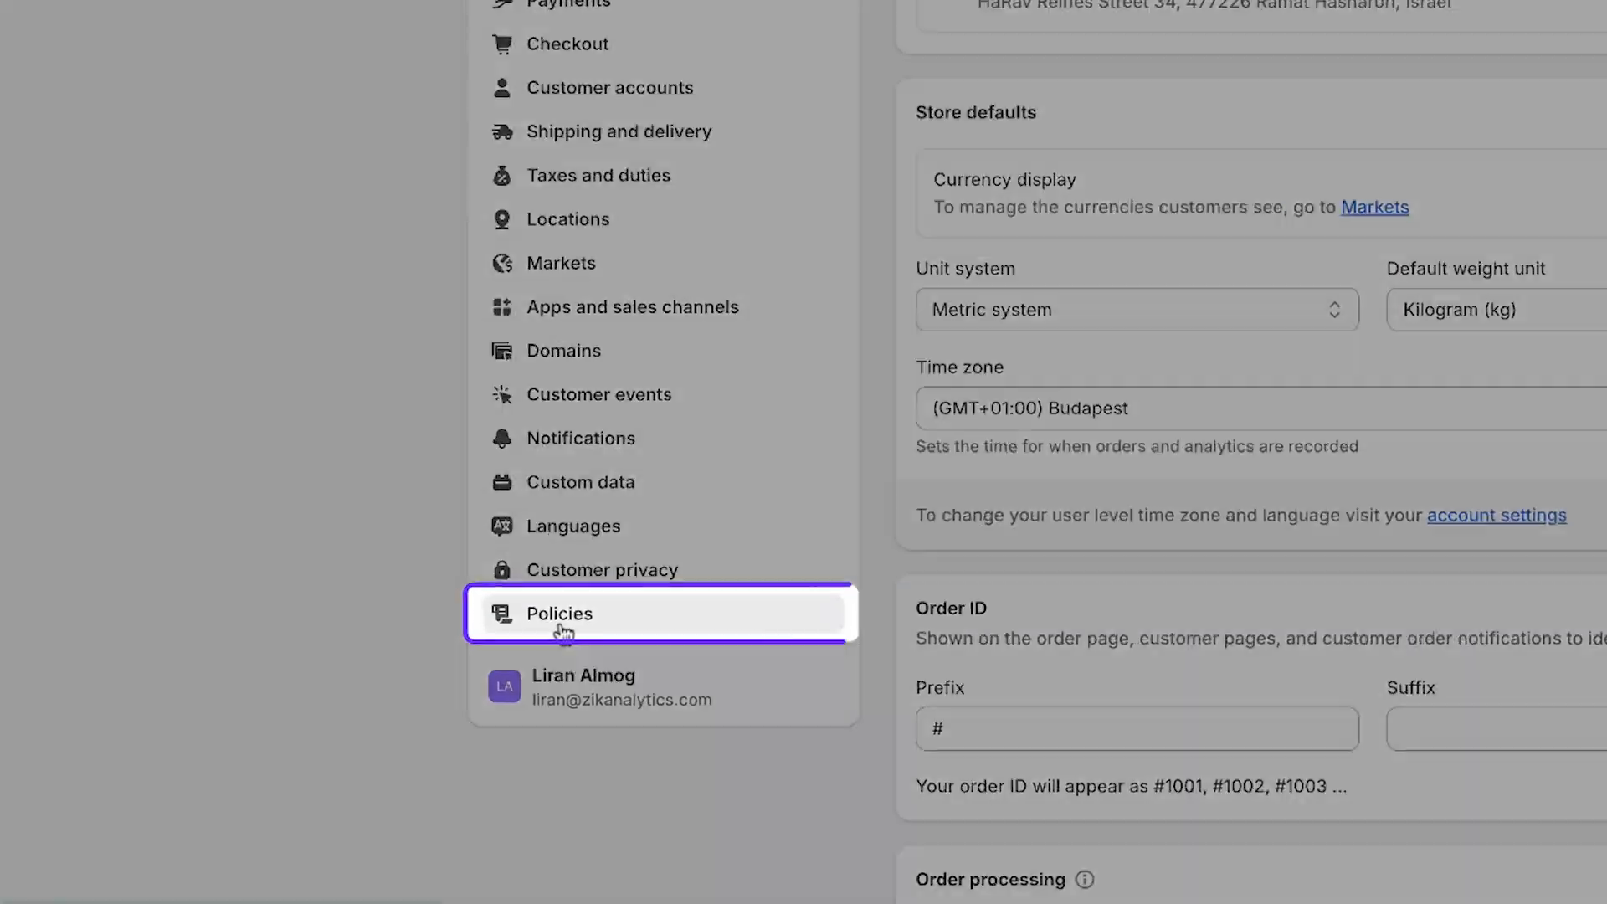
click(393, 694)
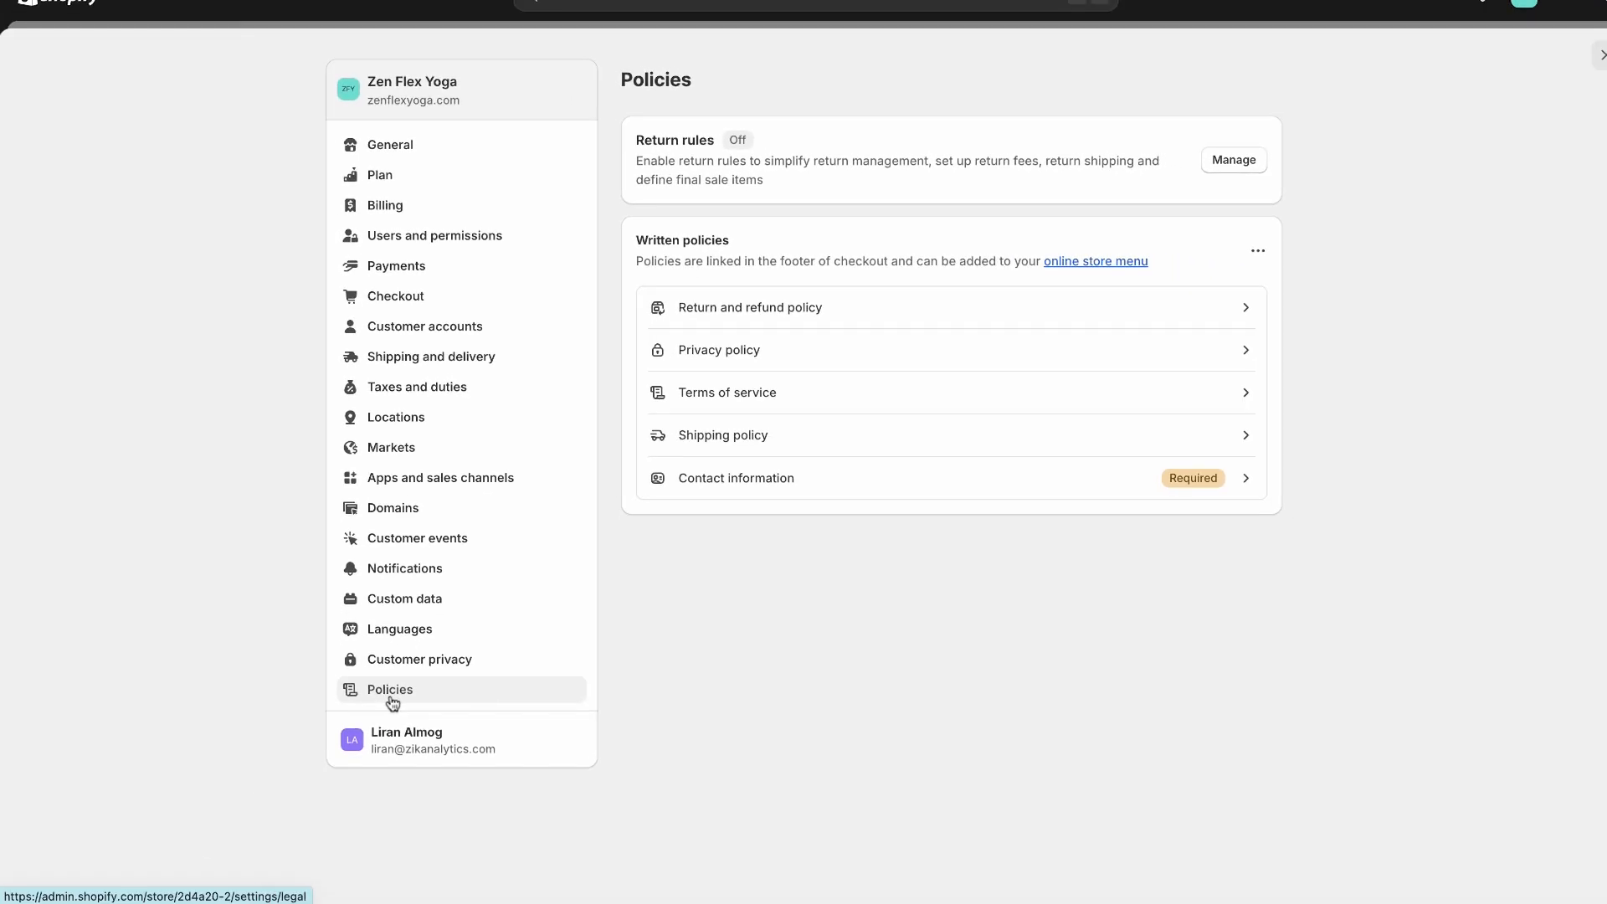
click(1244, 308)
click(1028, 330)
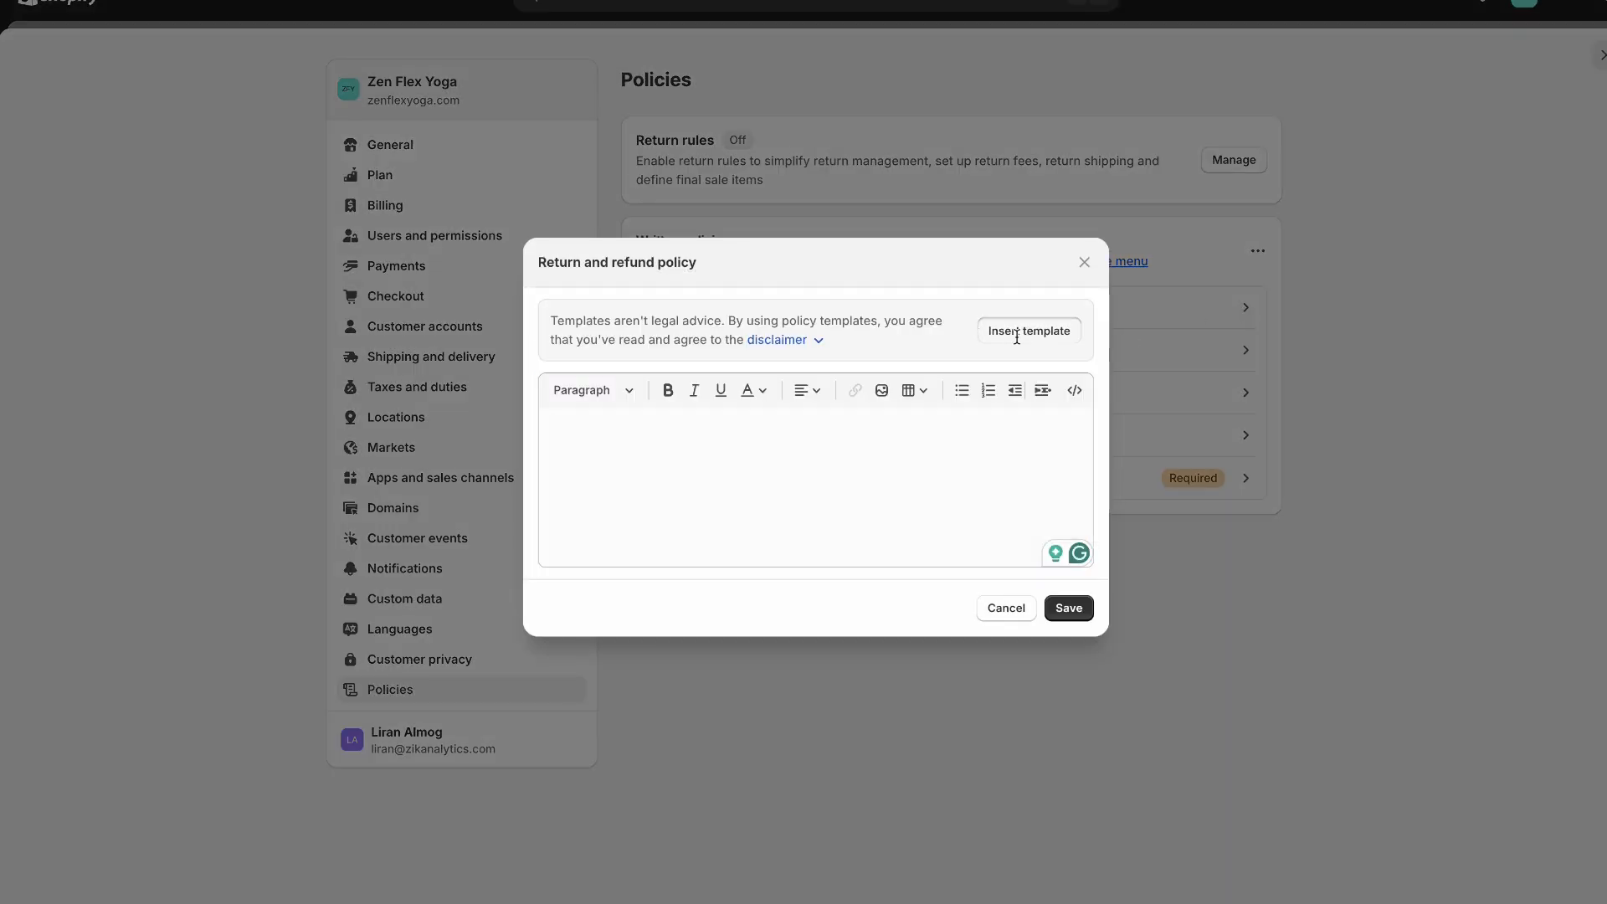
scroll(729, 346, up, 5)
scroll(729, 347, up, 3)
scroll(729, 346, down, 8)
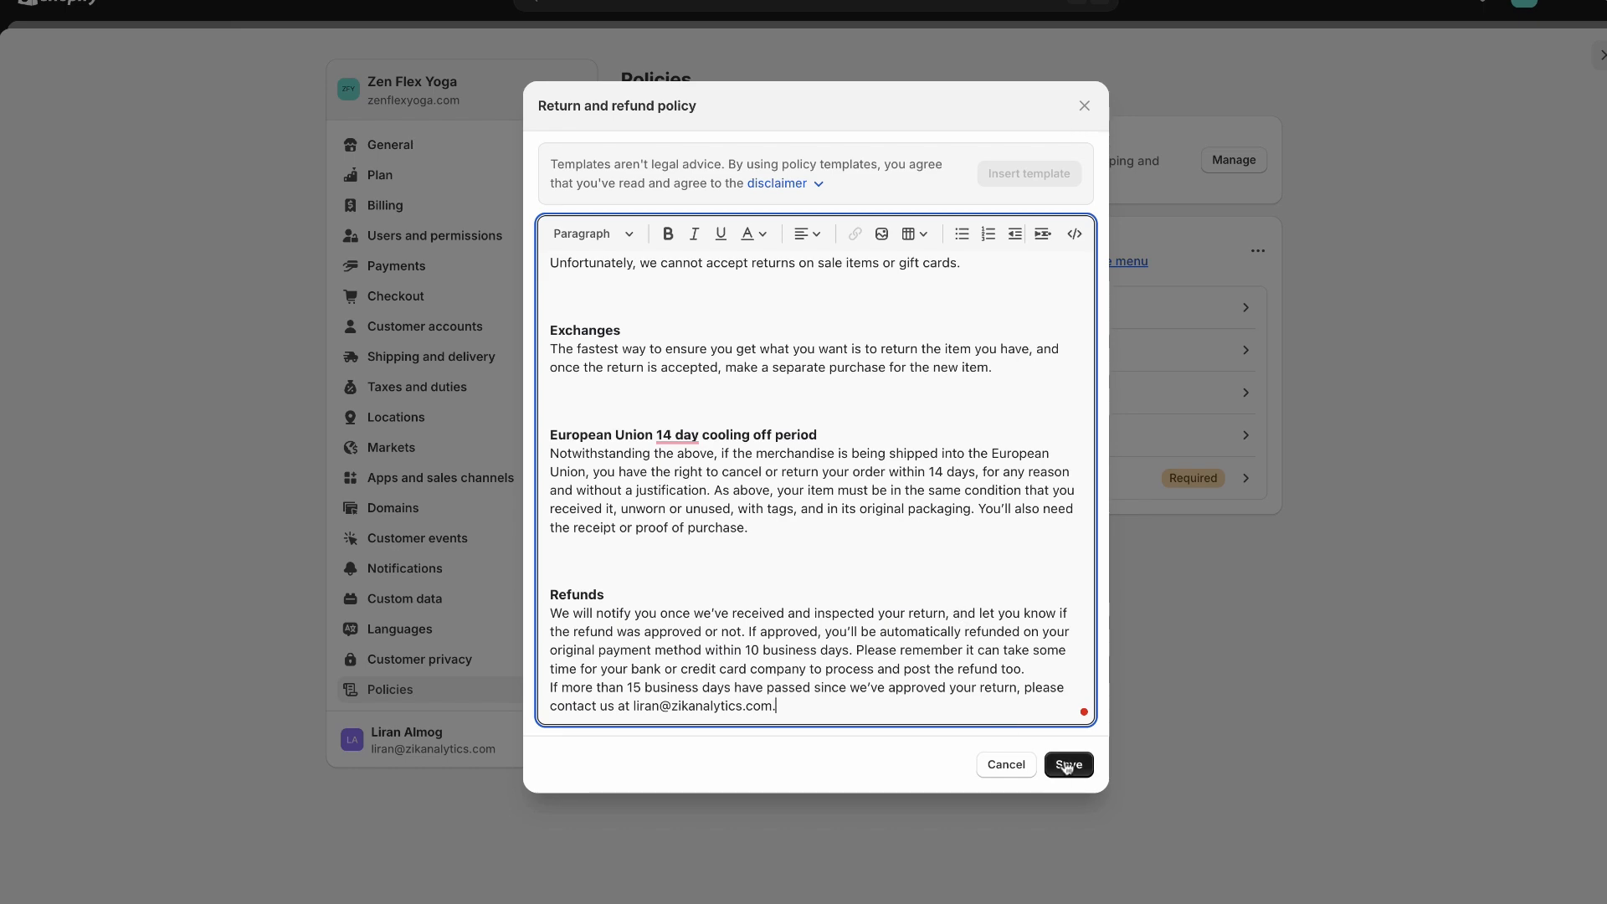
click(1085, 107)
- Turn on the automated privacy policy for the store and look through its generated text
click(1242, 350)
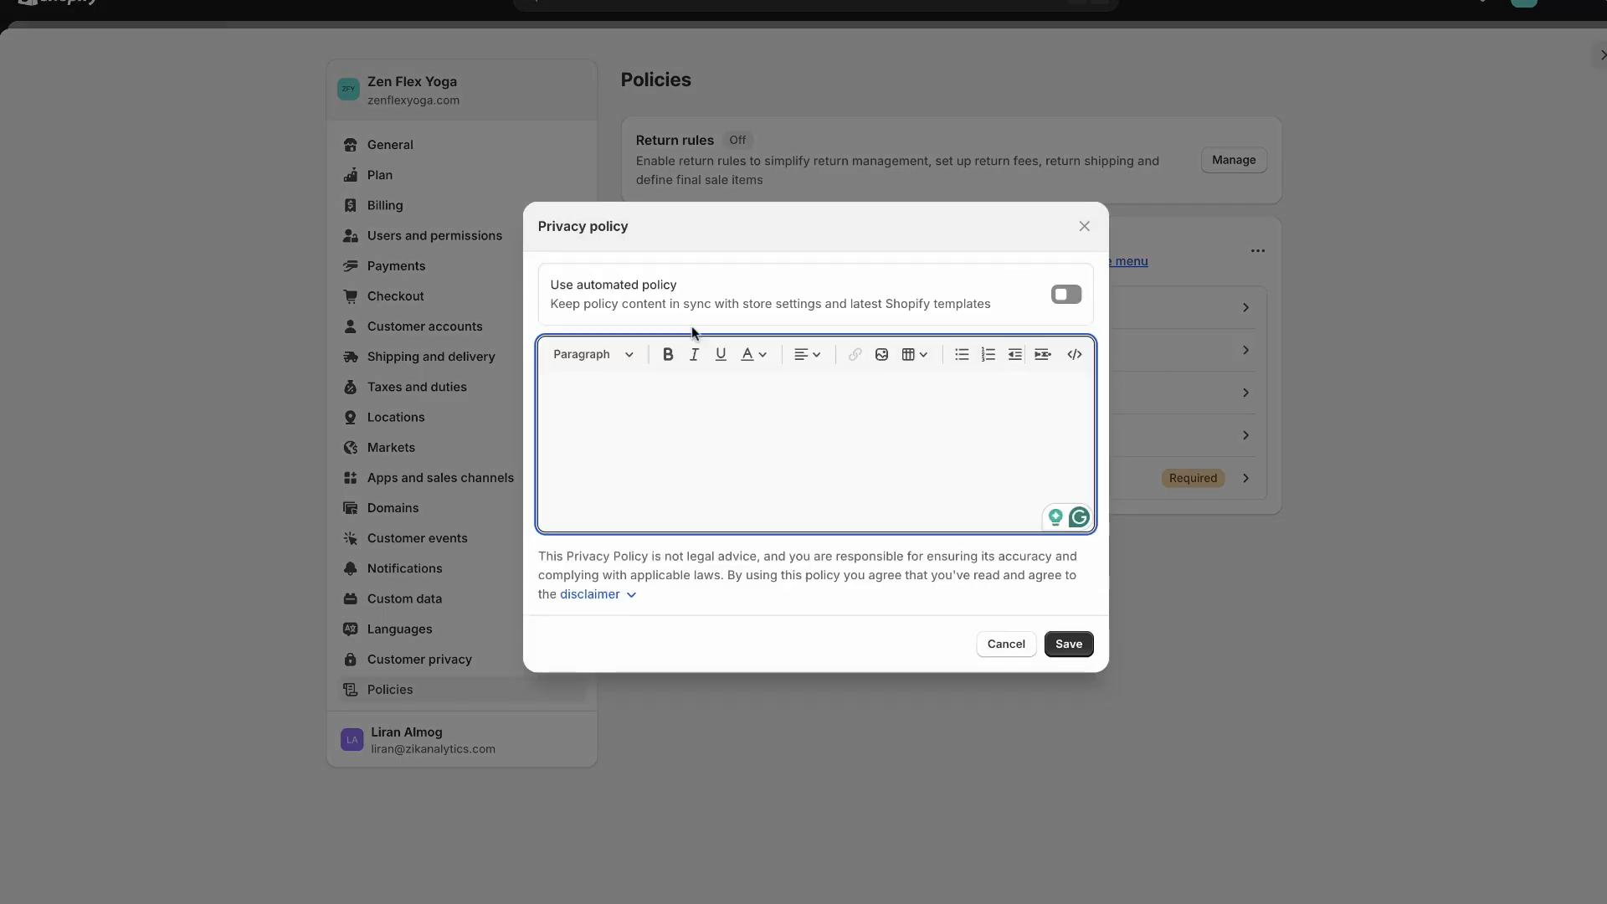
click(1064, 295)
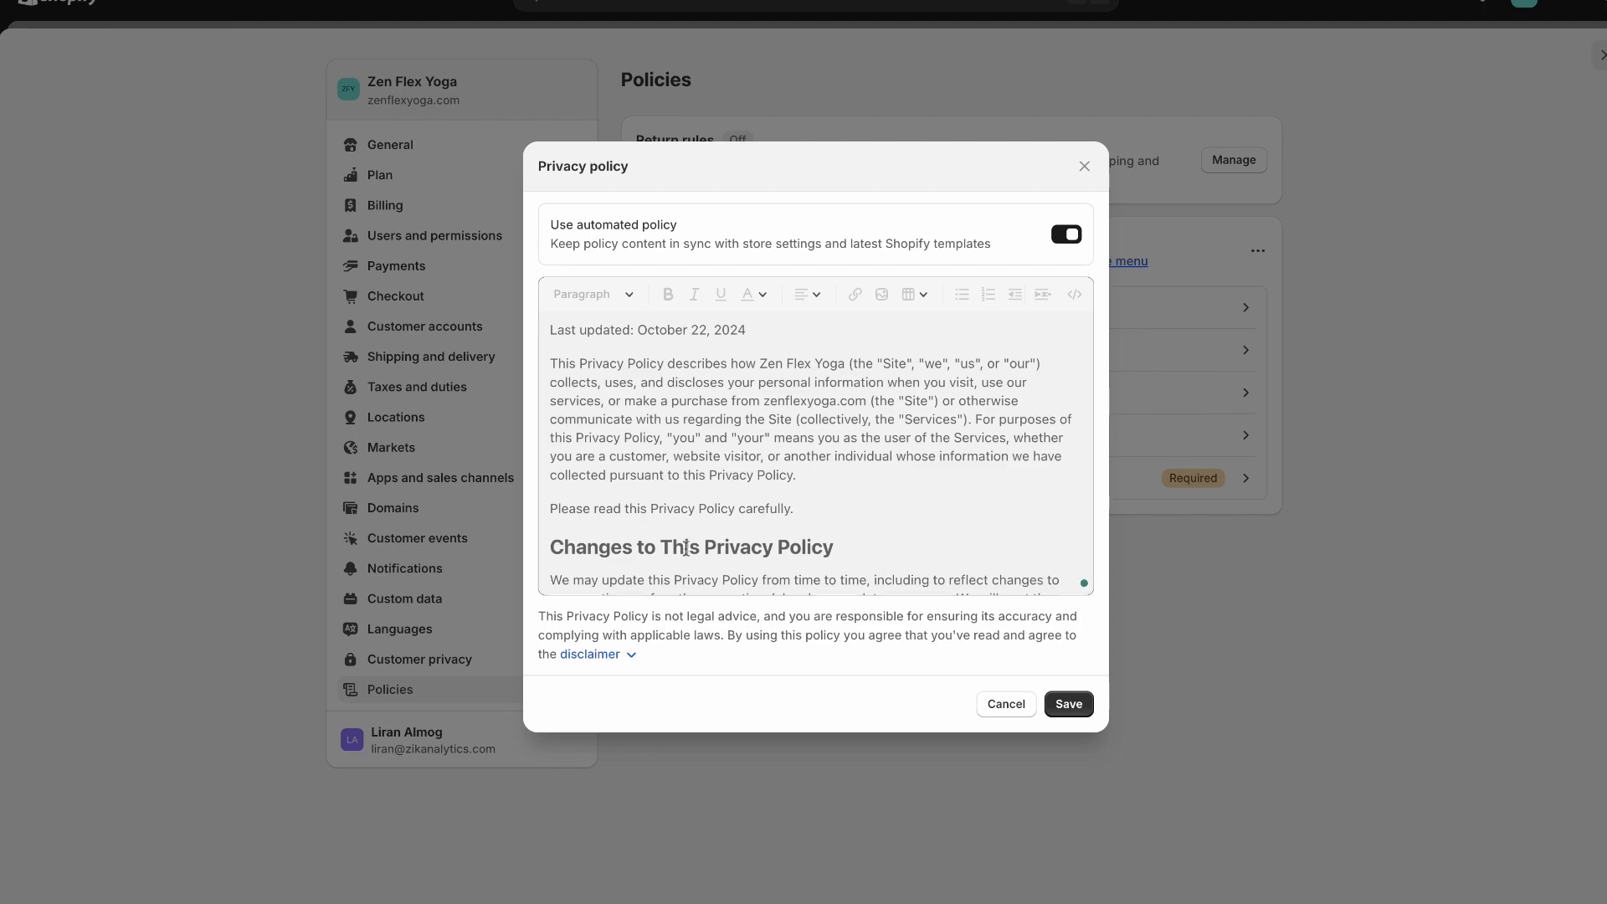
scroll(658, 478, down, 15)
double_click(659, 479)
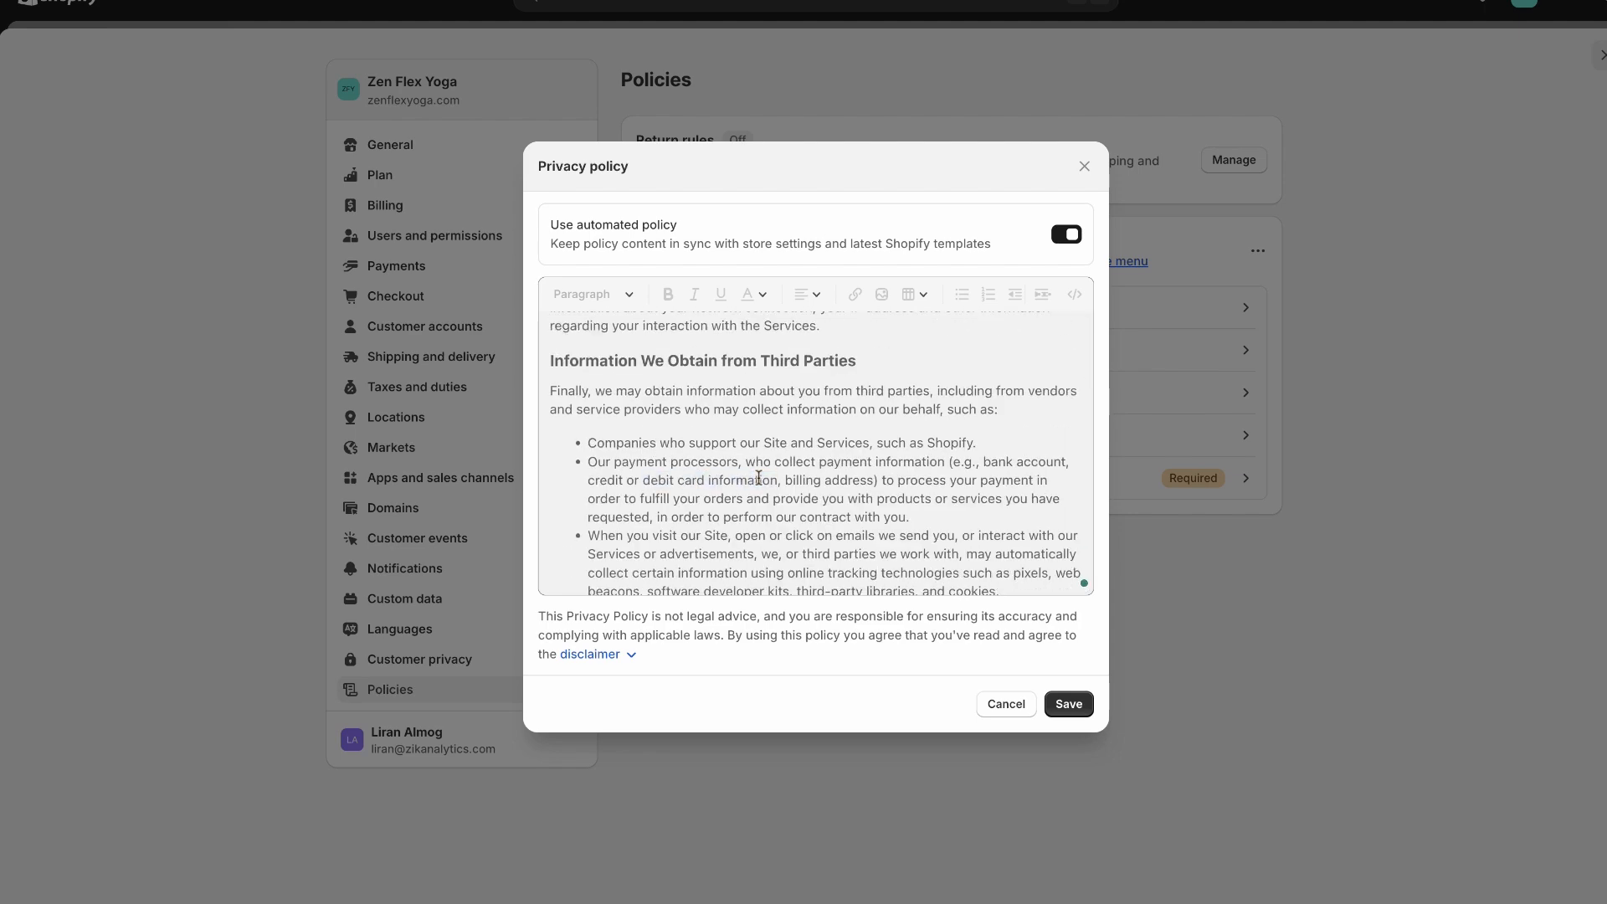
scroll(758, 477, down, 10)
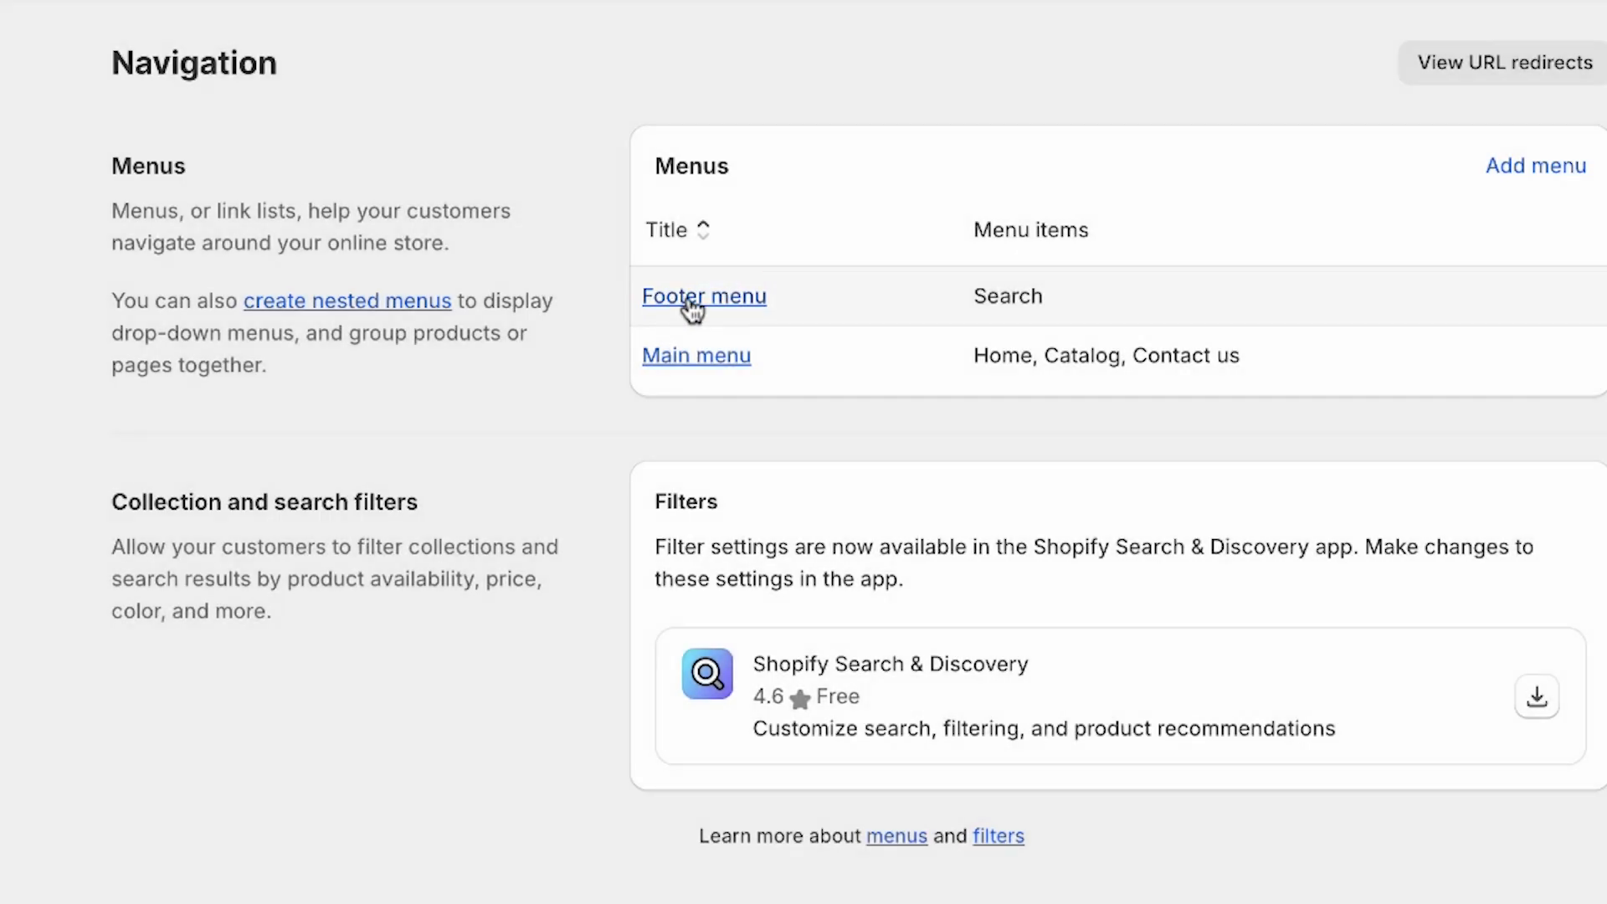
- Delete the Search item from the online store's footer menu
click(690, 303)
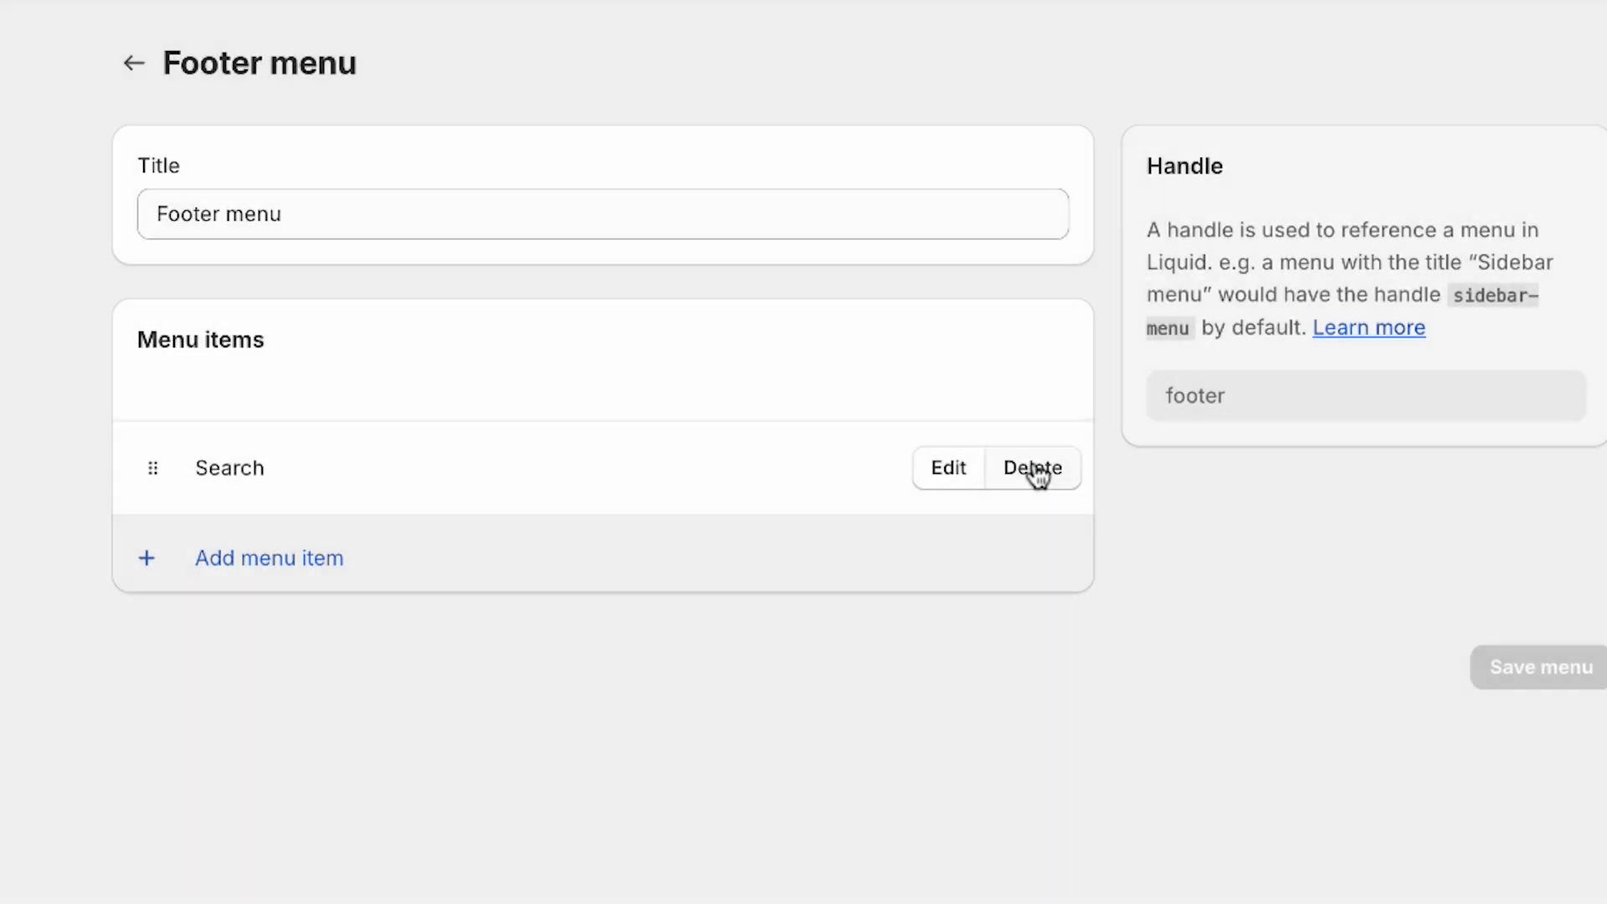
click(1034, 472)
click(1072, 735)
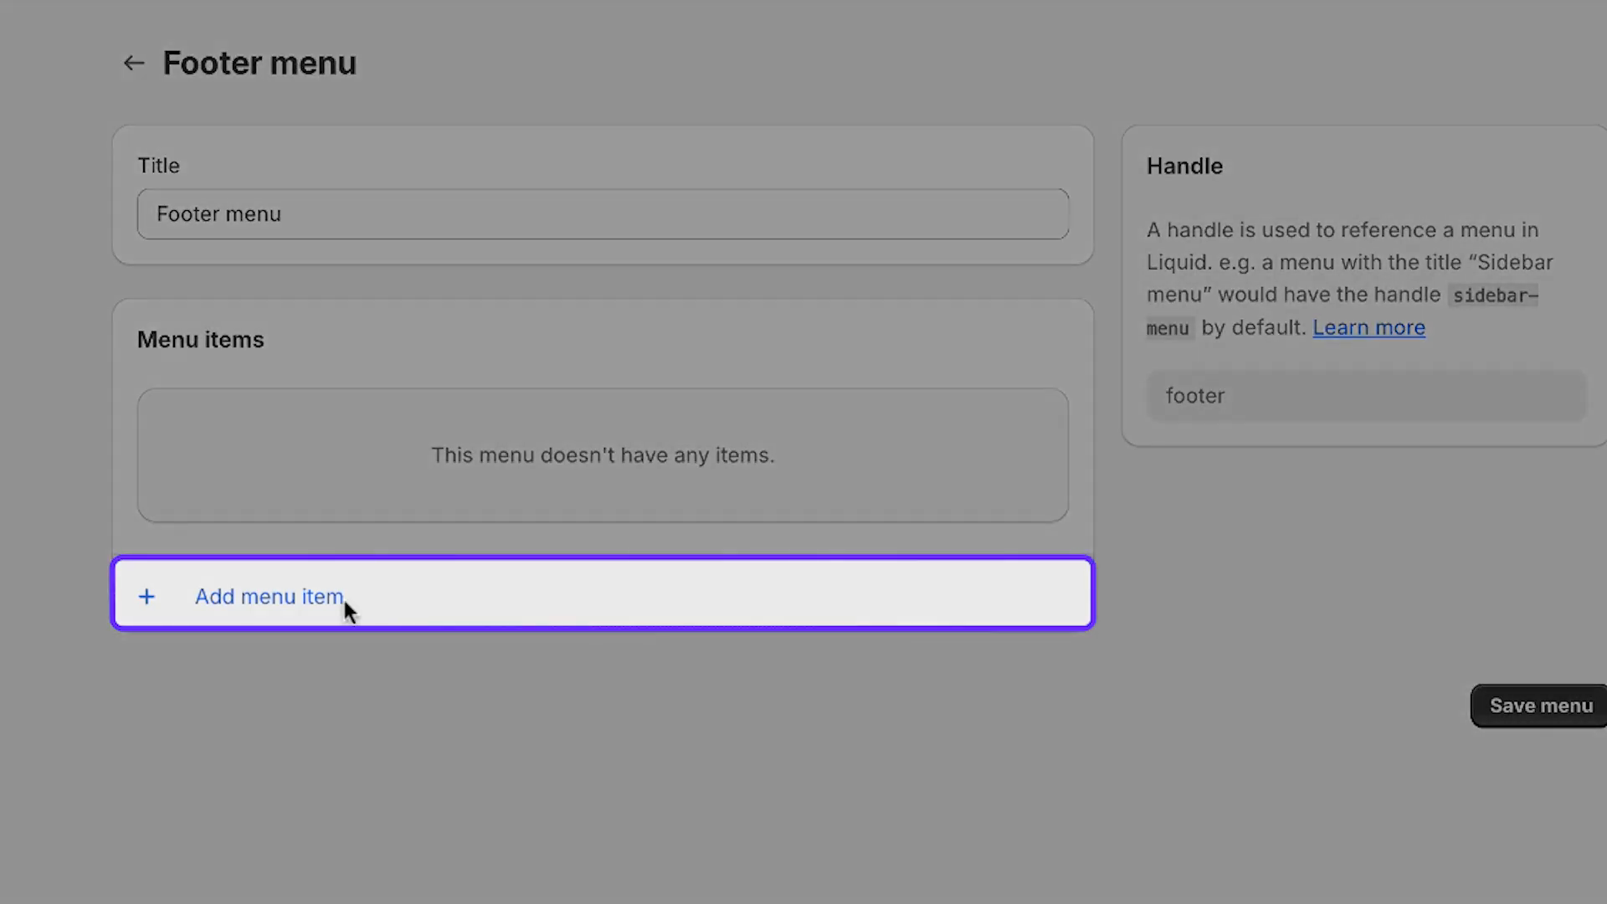
- Add a Privacy Policy item to the footer menu that links to the store's privacy policy
click(344, 600)
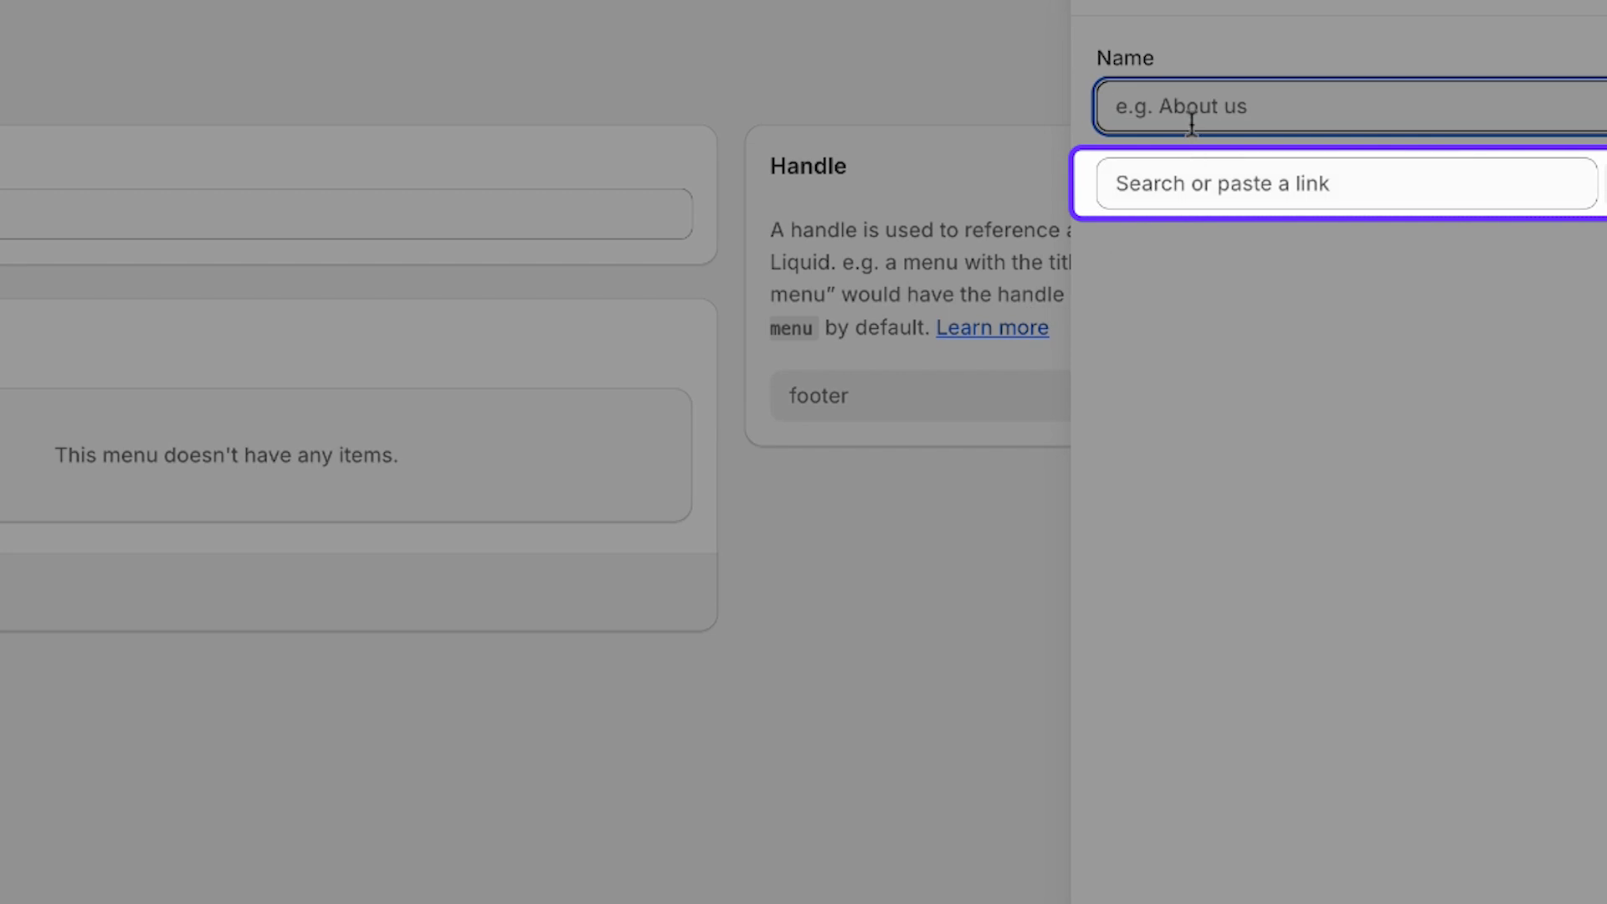
click(1199, 170)
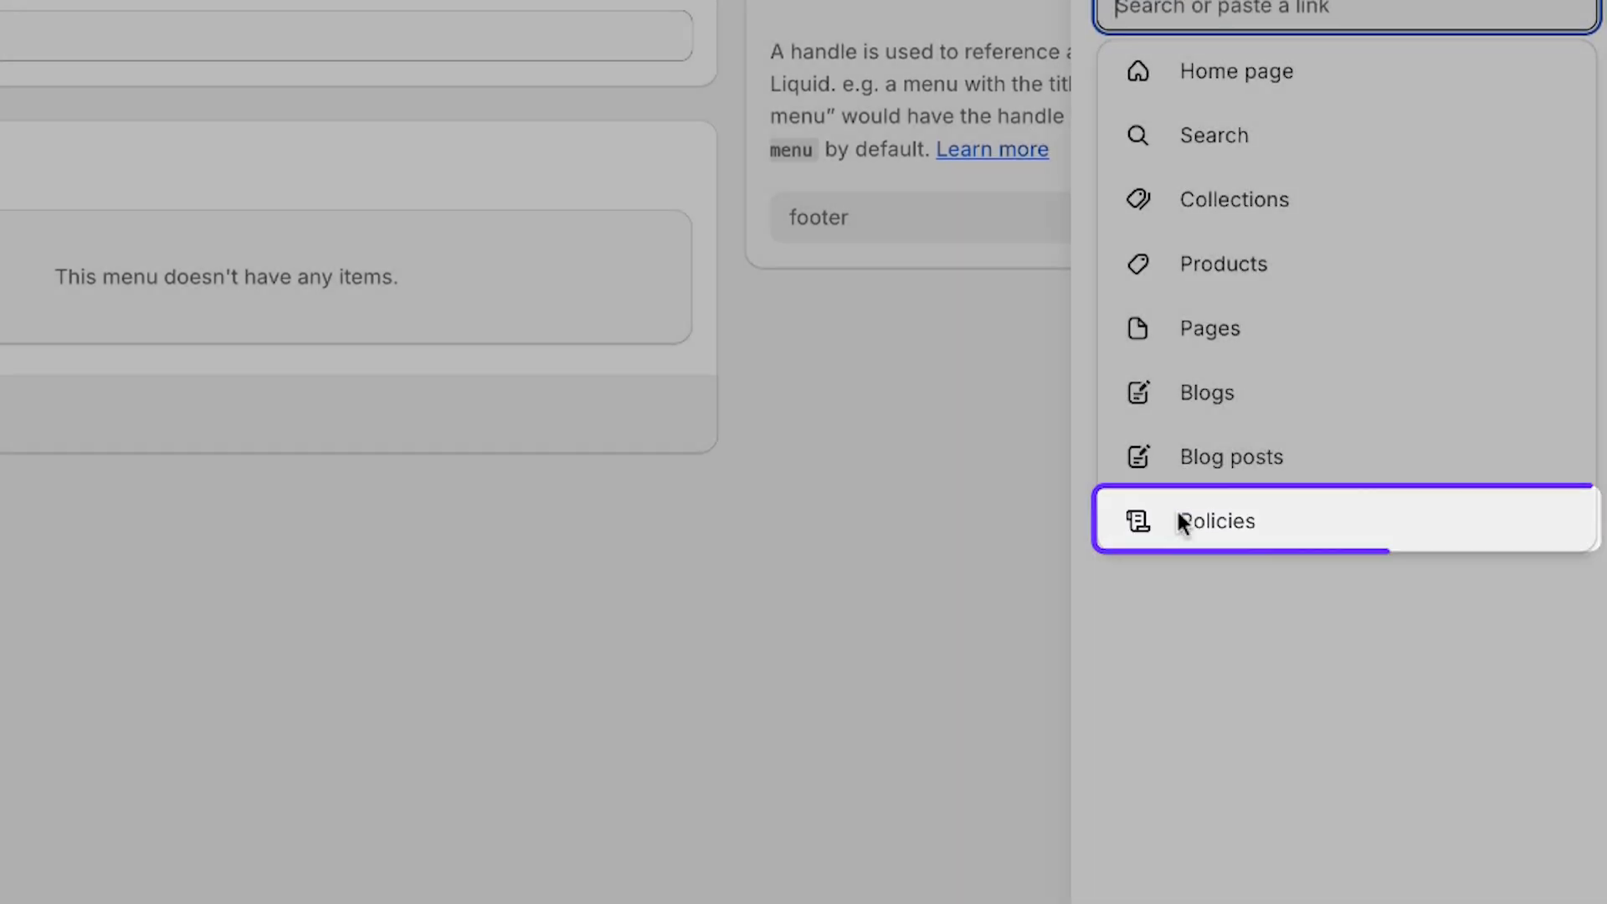
click(1178, 515)
click(1178, 135)
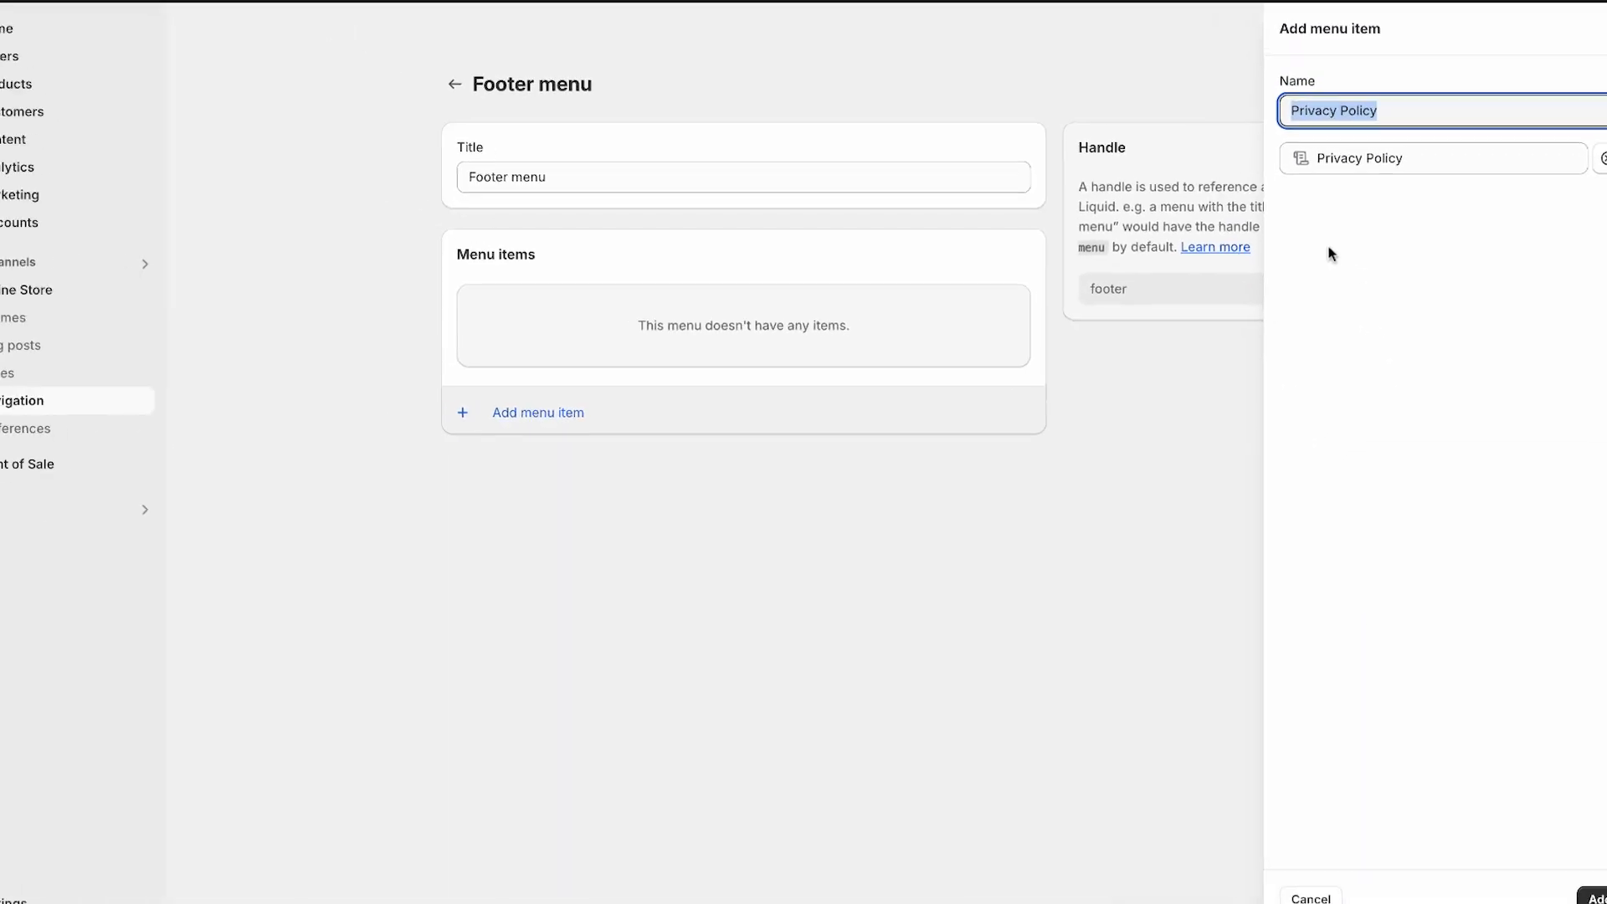
click(1588, 876)
- Add a Refund Policy item to the footer menu linked to the store's refund policy, and start another new menu item
click(556, 390)
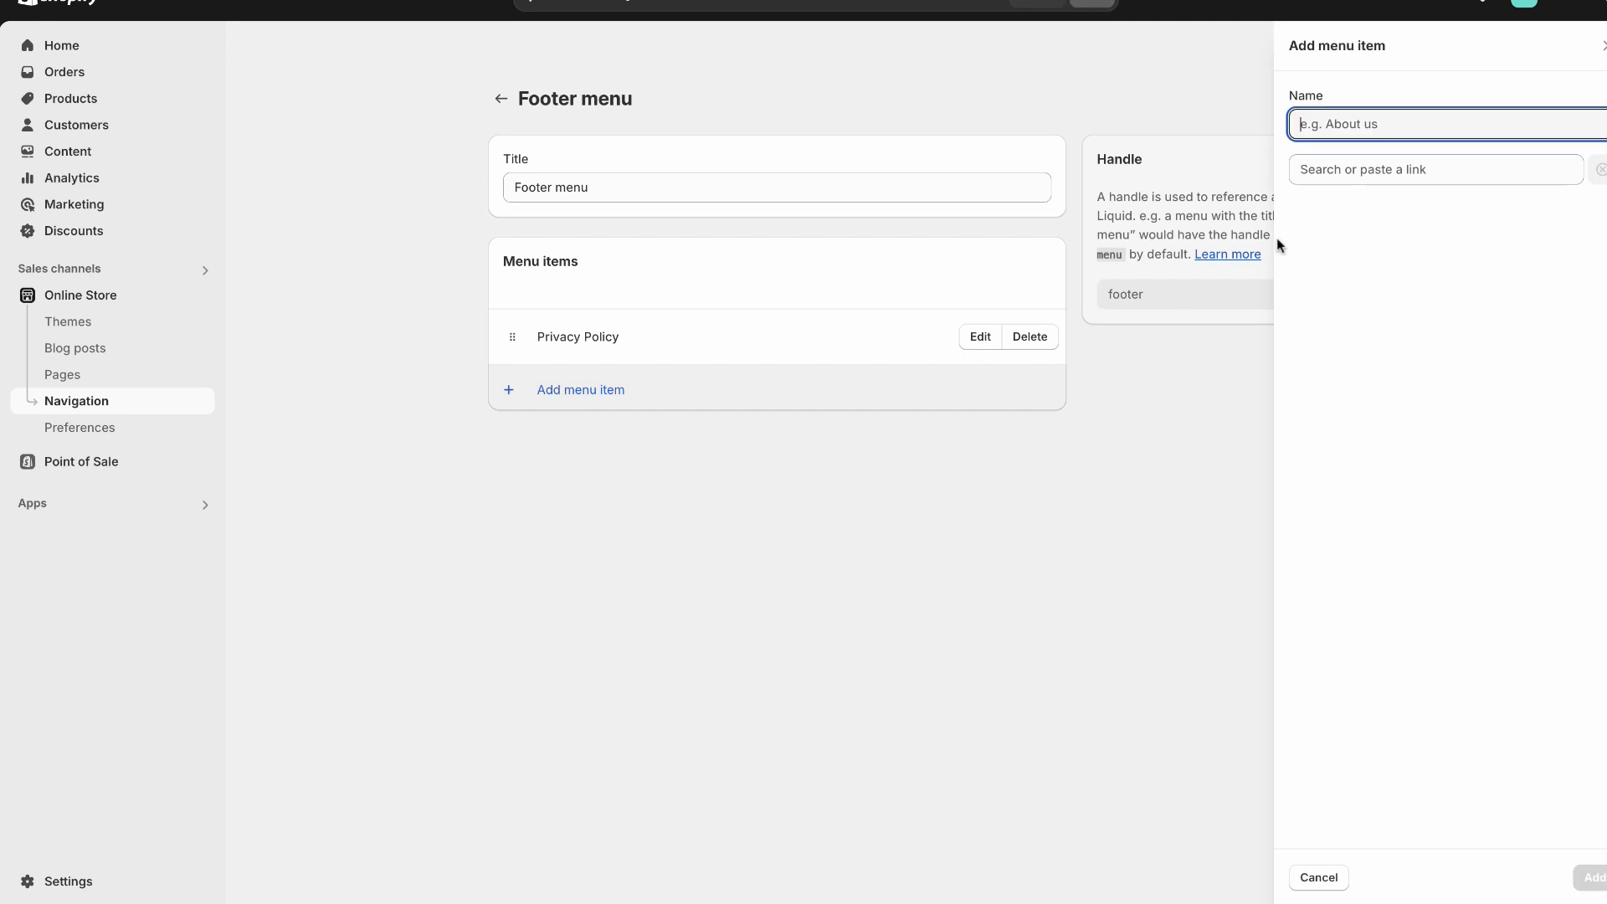
click(1372, 171)
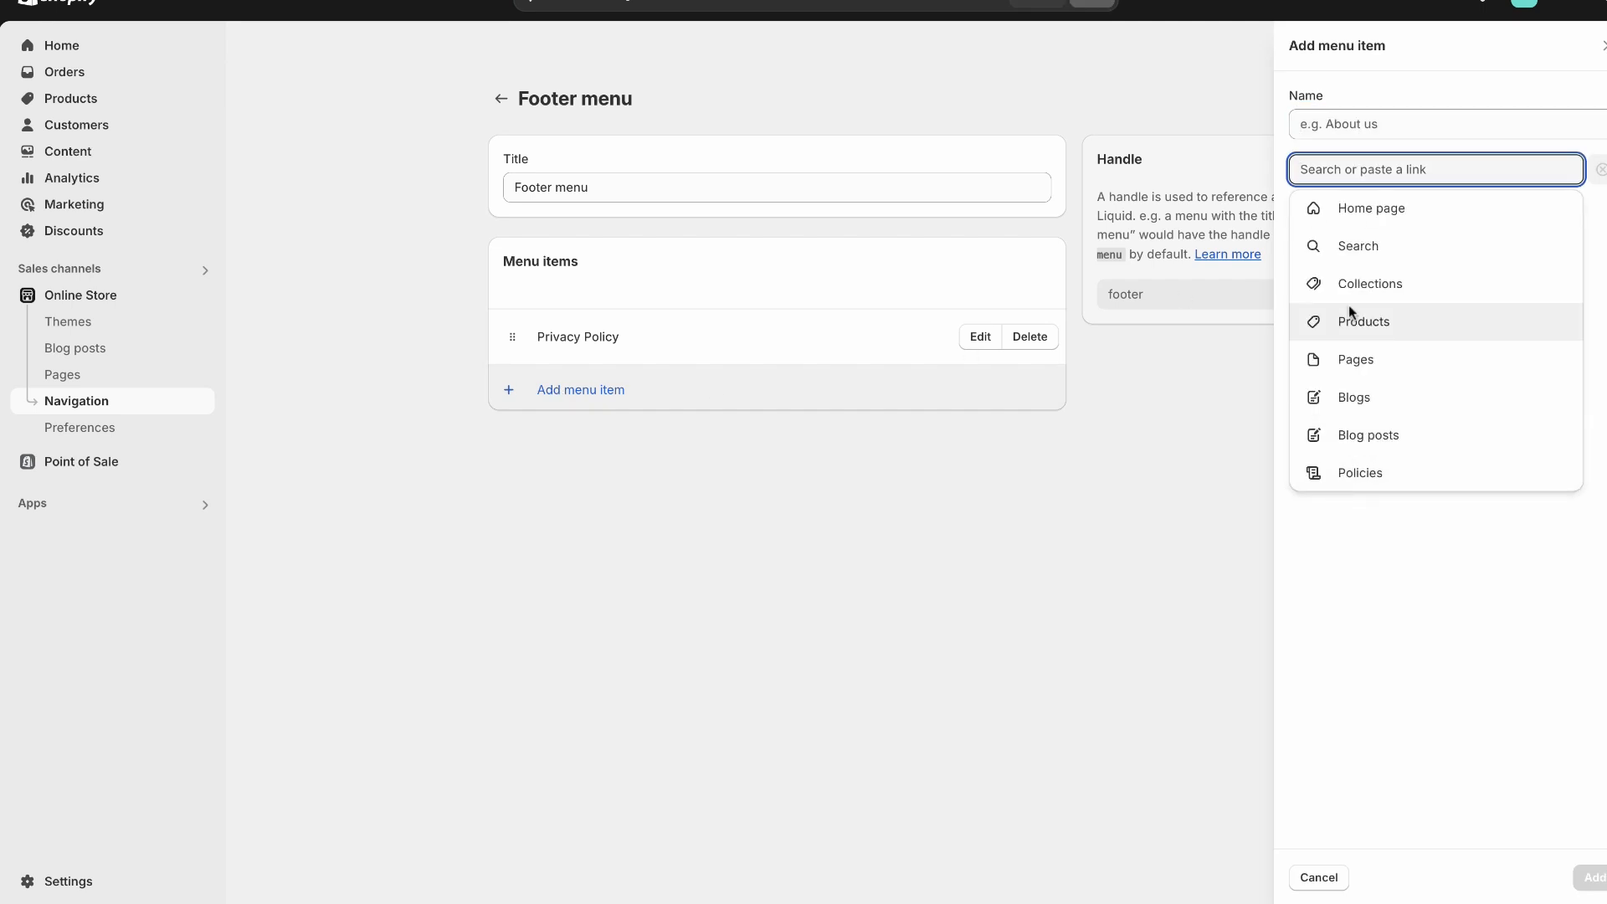
click(1359, 473)
click(1397, 279)
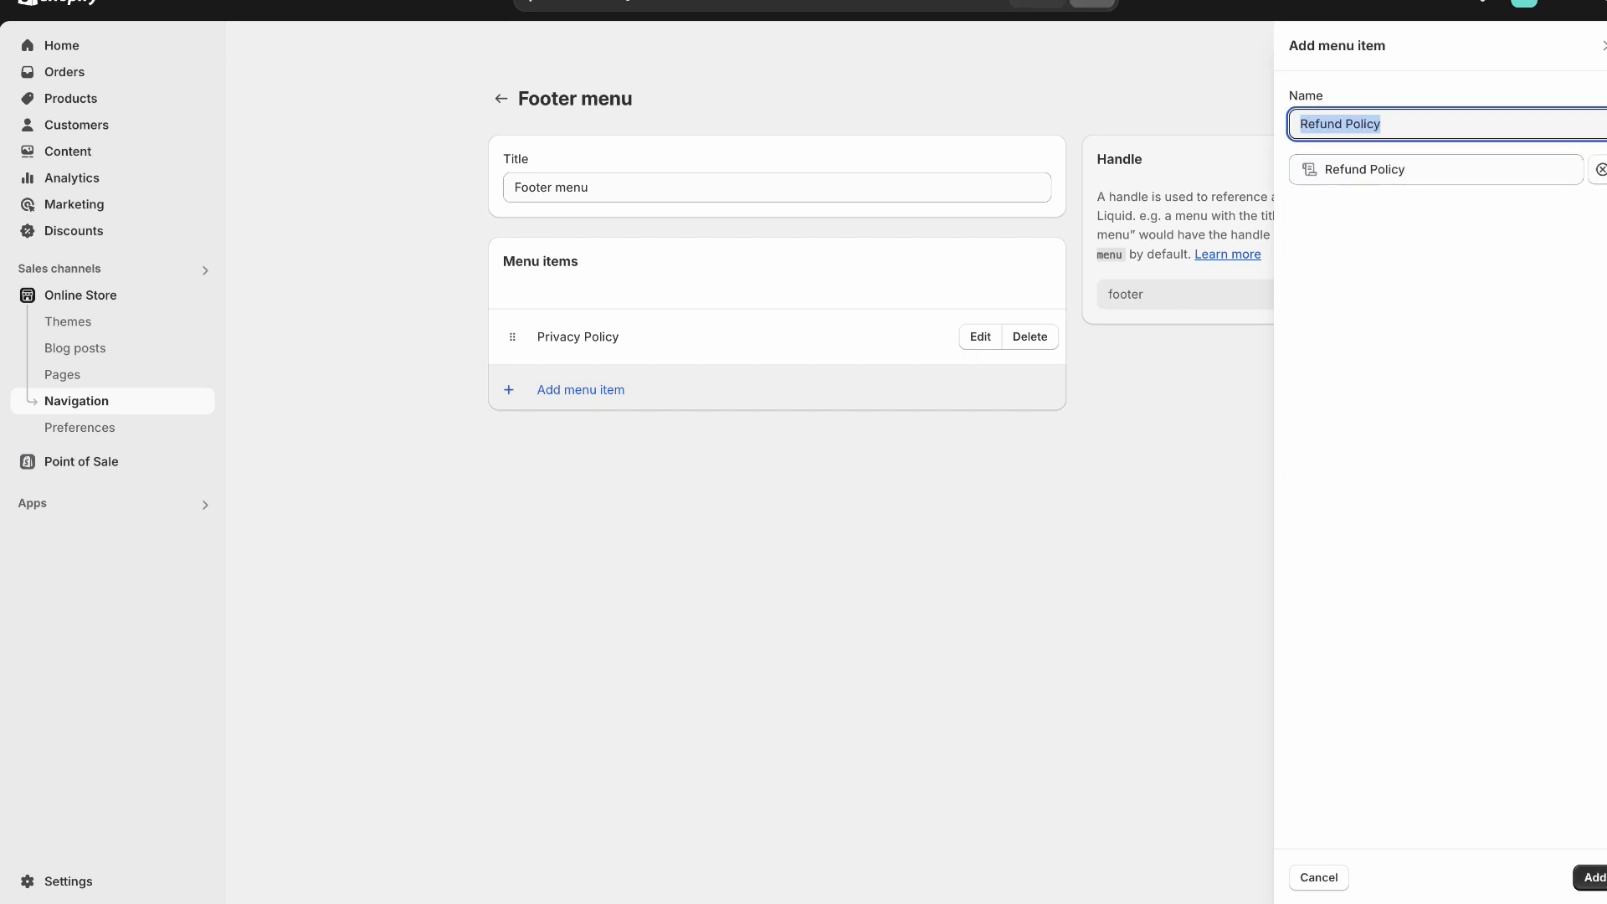
click(1588, 877)
click(734, 441)
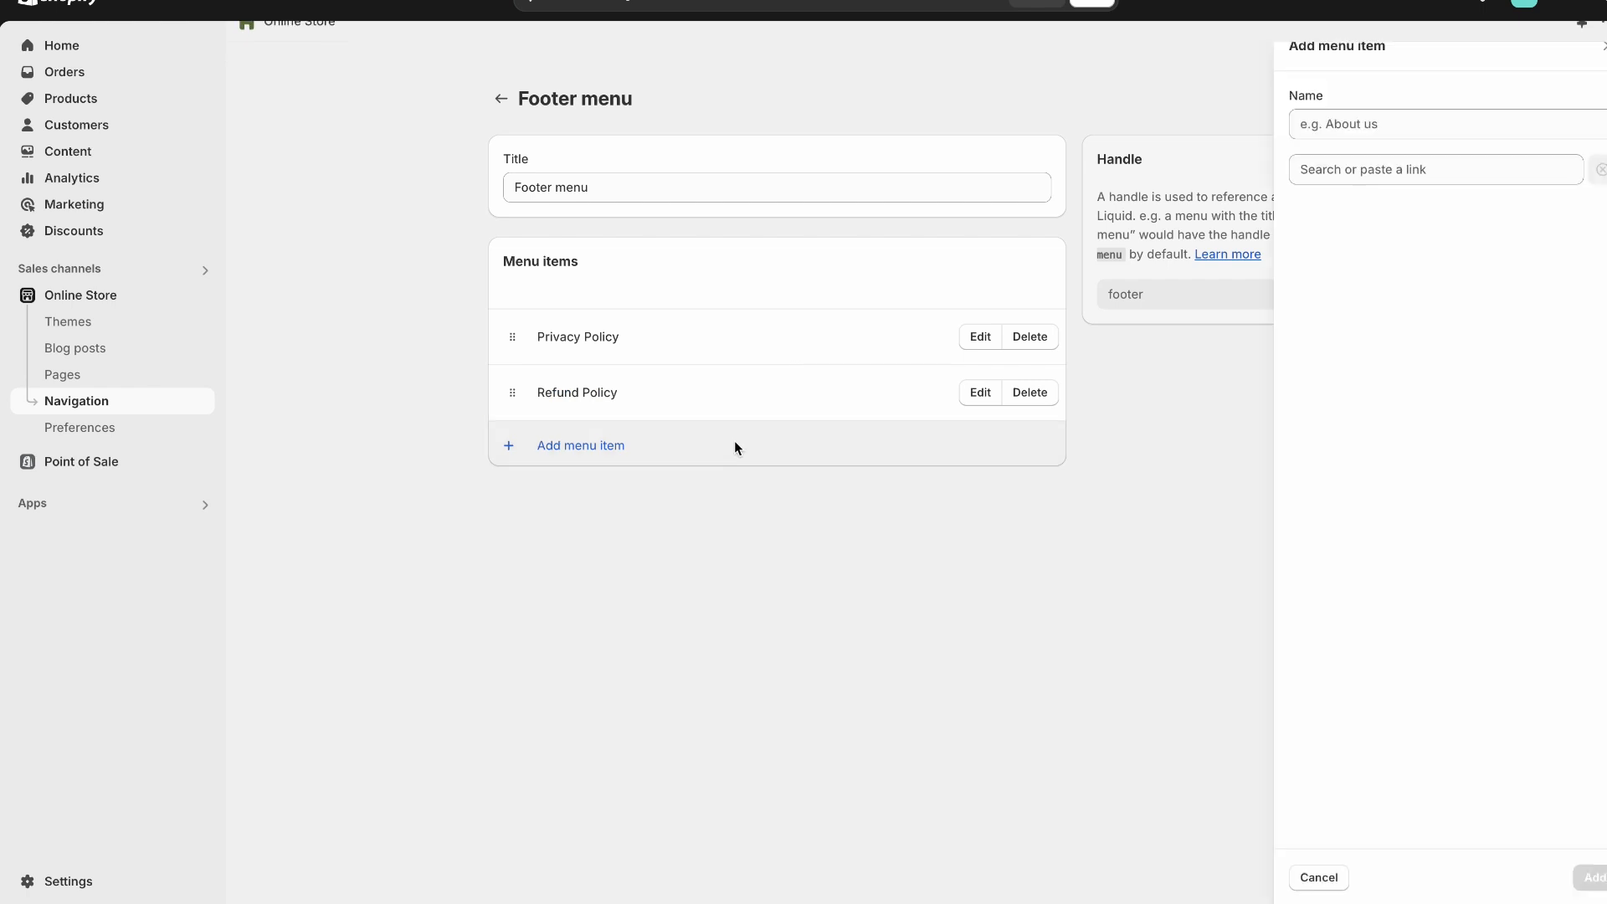
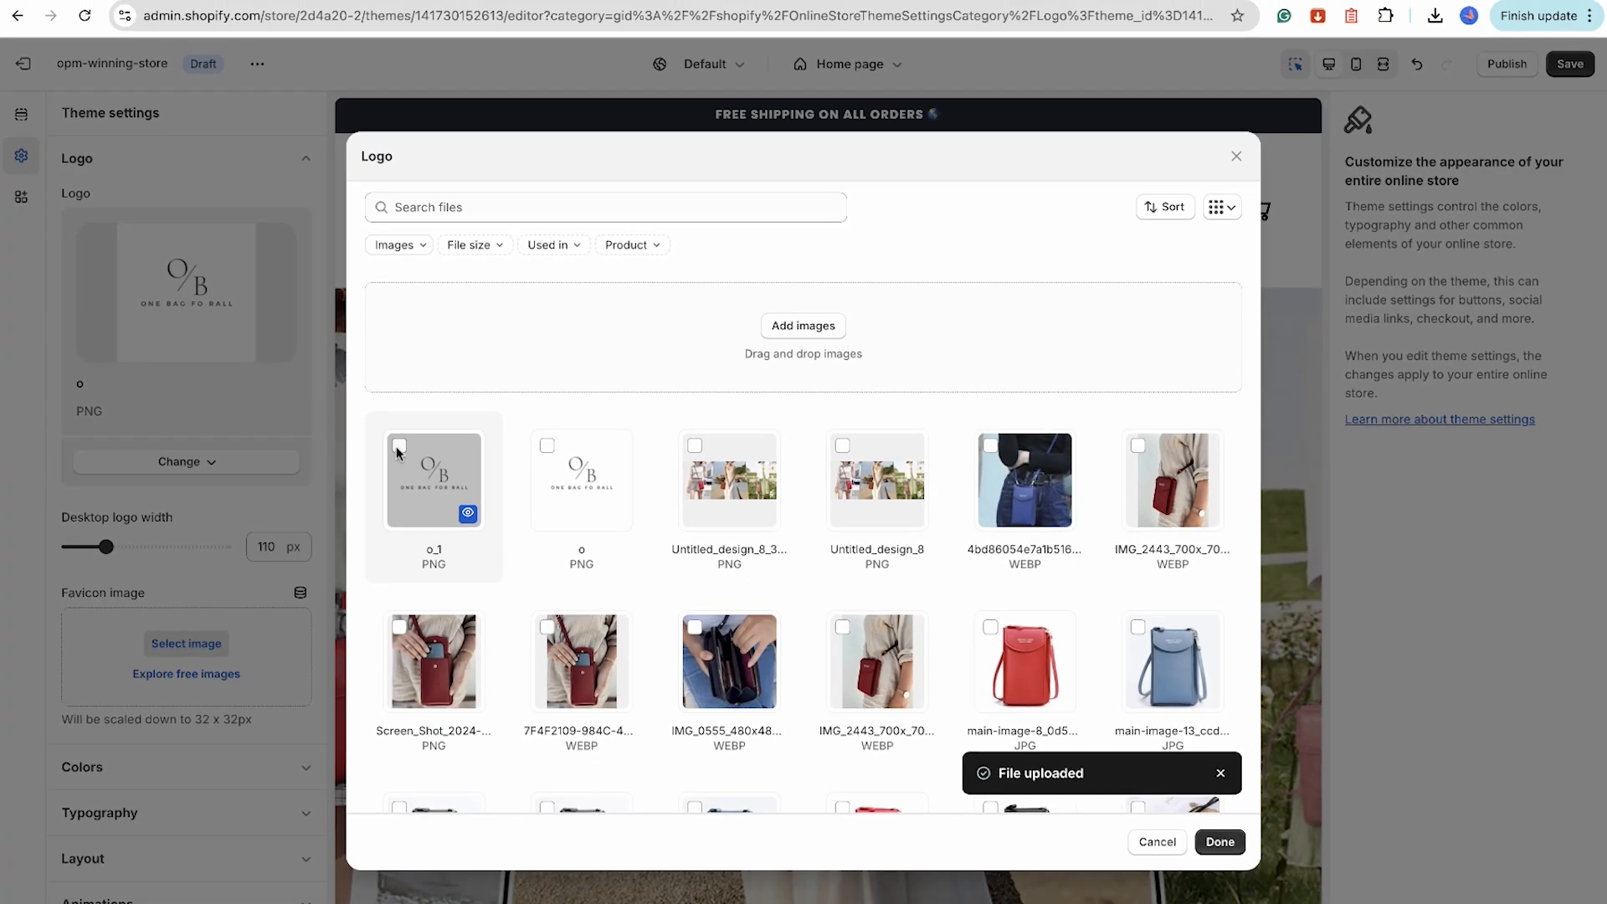
- Confirm the logo image choice in the theme settings and look through the whole home page in full-screen preview
click(1219, 841)
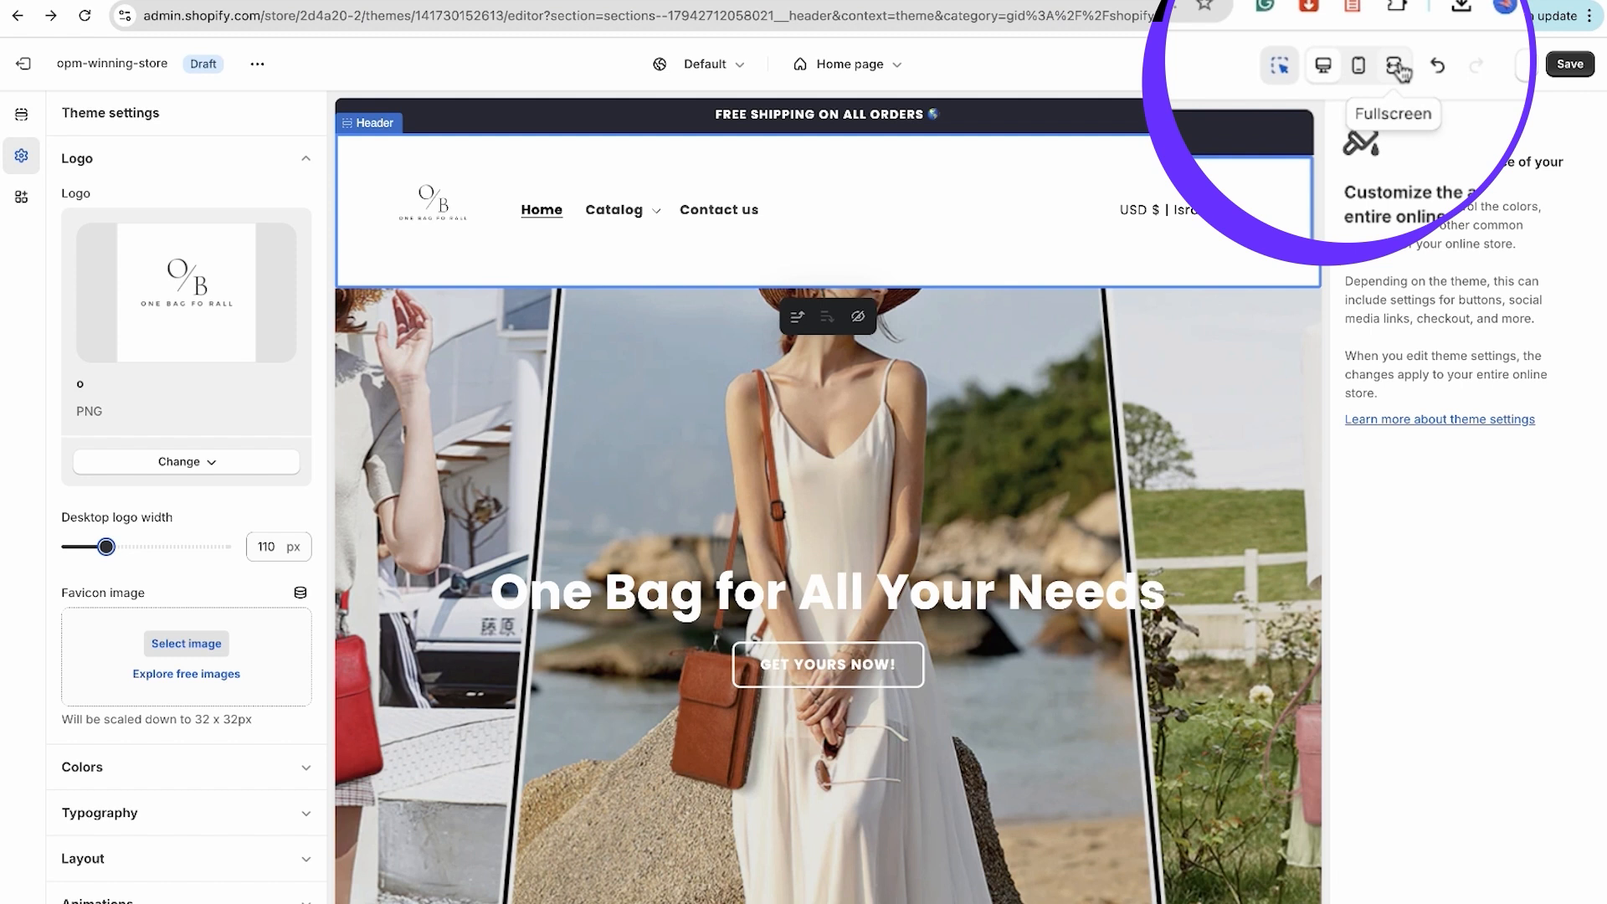
click(1386, 67)
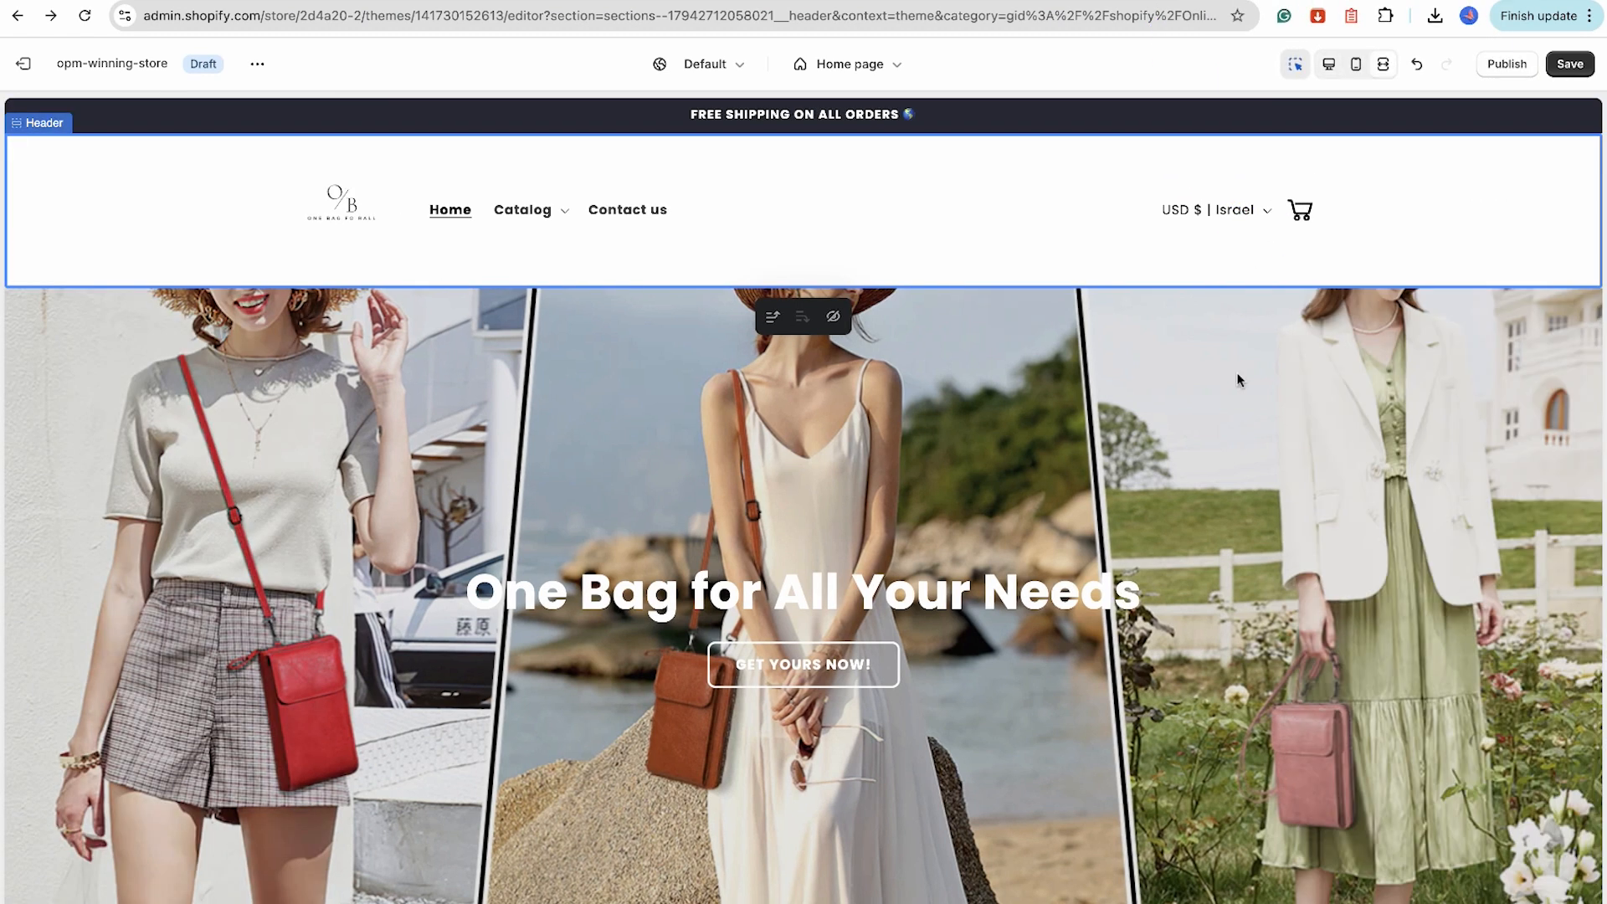
scroll(1500, 194, down, 4)
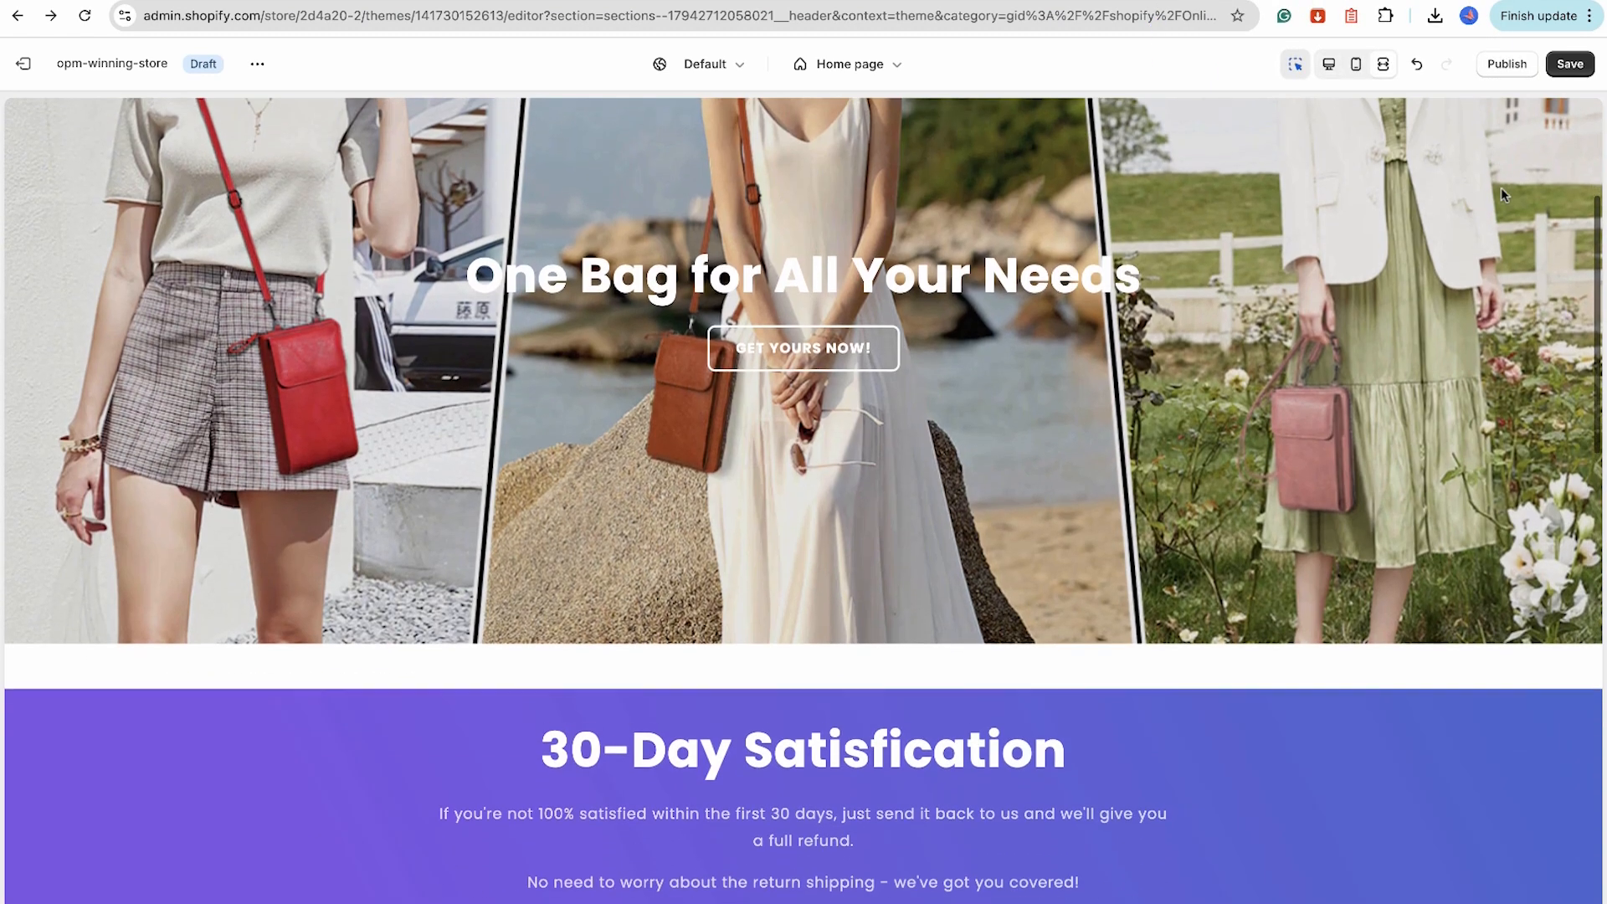
scroll(1500, 194, down, 8)
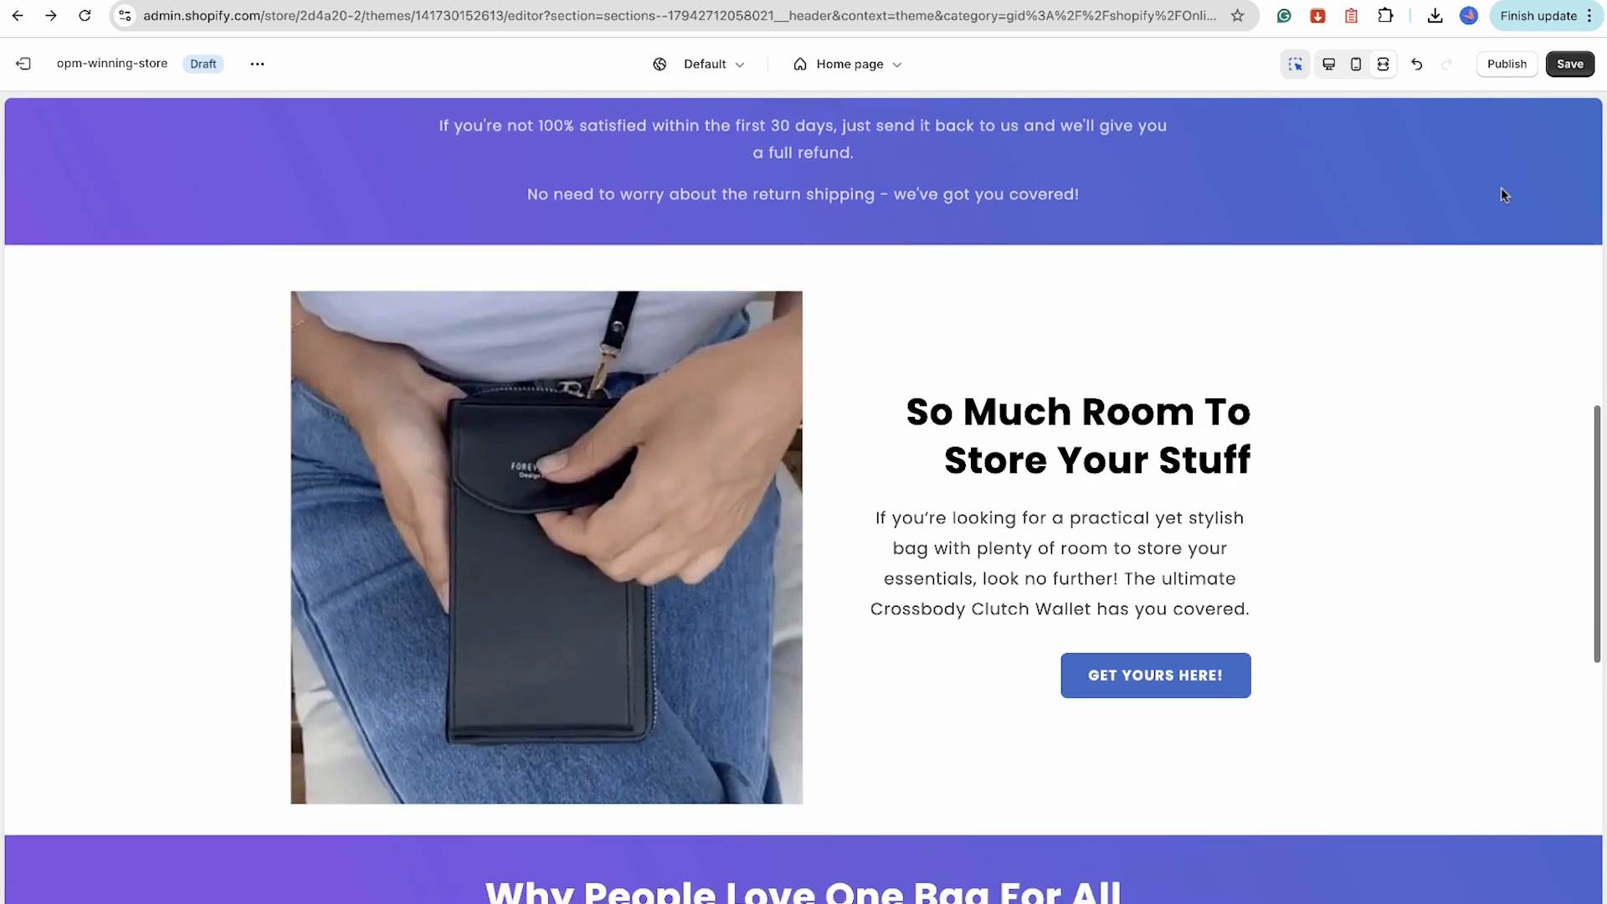
scroll(1500, 194, down, 10)
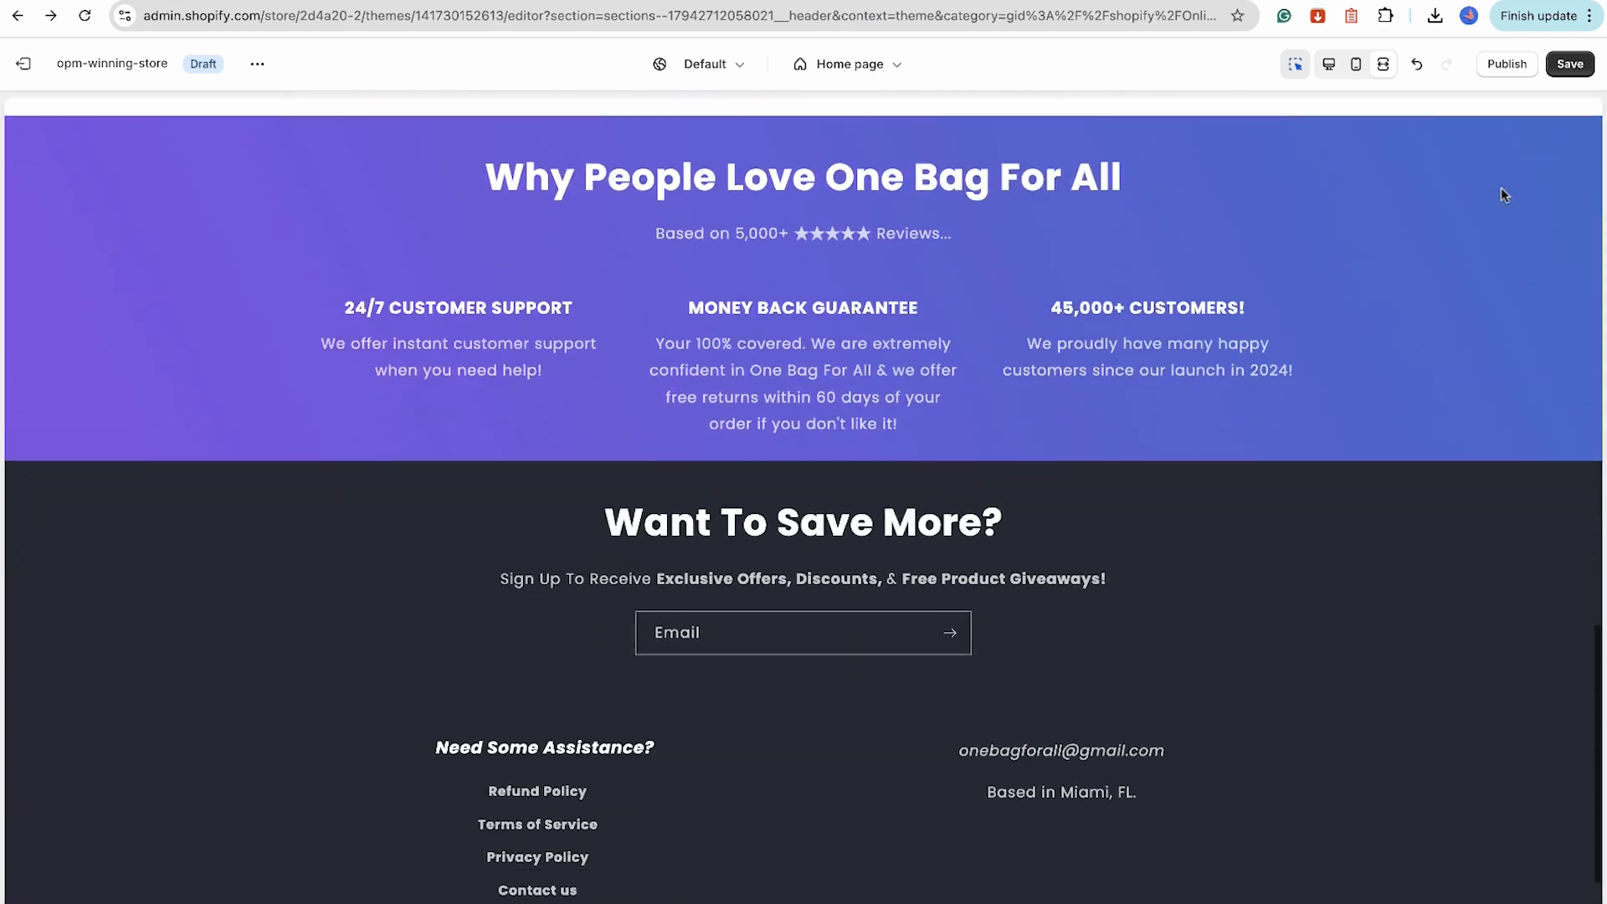
scroll(1500, 188, down, 3)
- Preview the home page in the mobile layout and look through it from header to footer
click(1356, 64)
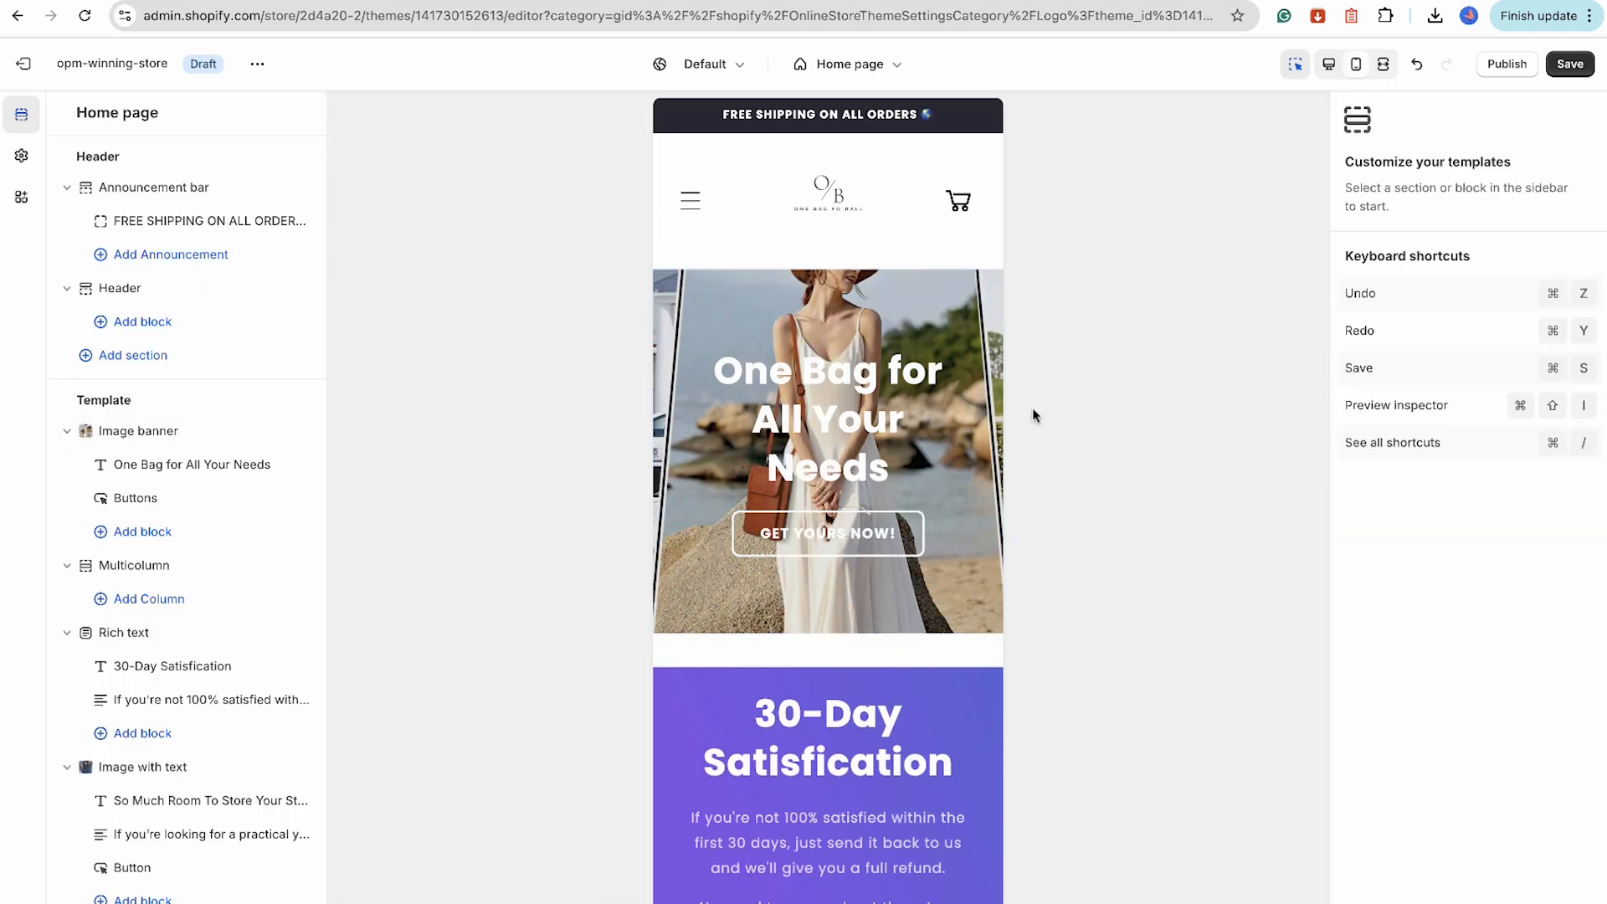
scroll(660, 802, down, 10)
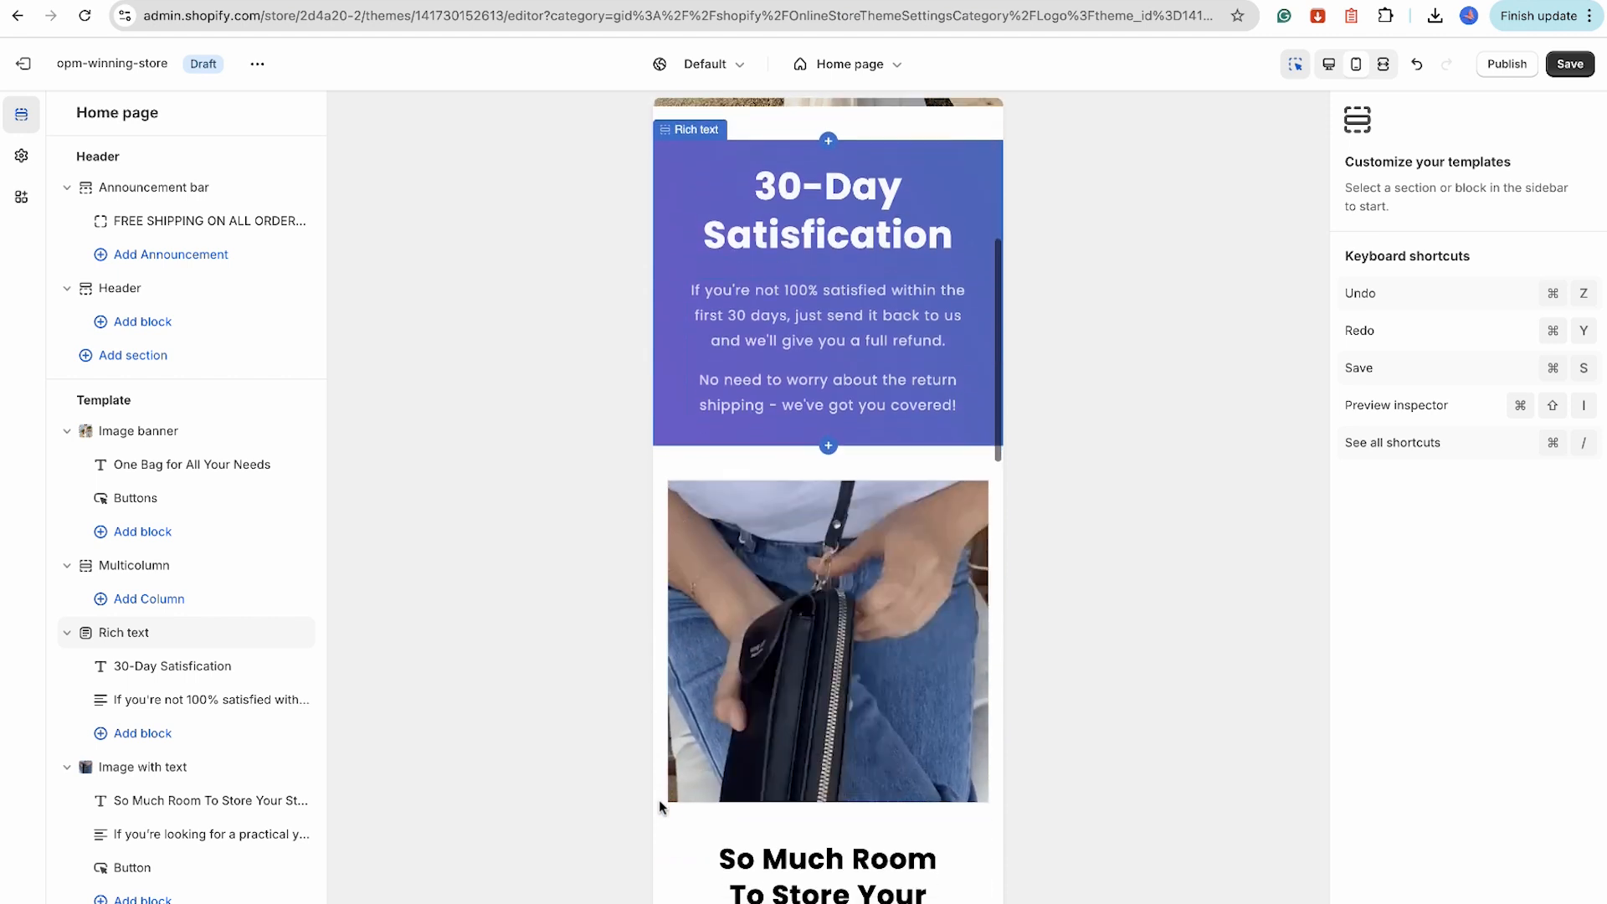
scroll(659, 800, down, 10)
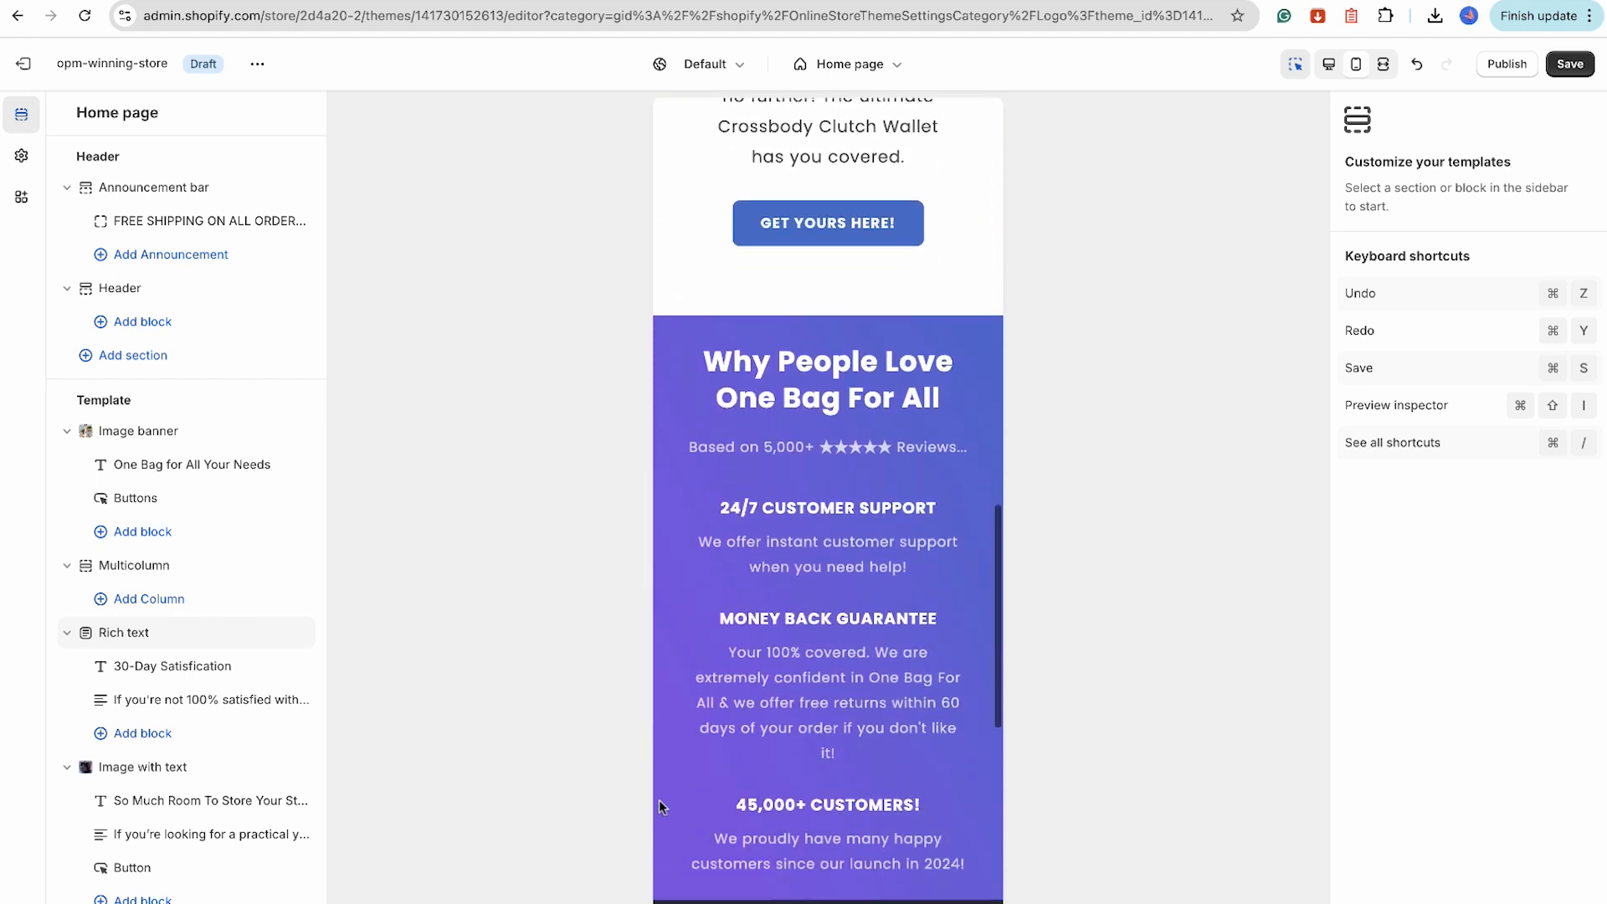
scroll(660, 800, down, 1)
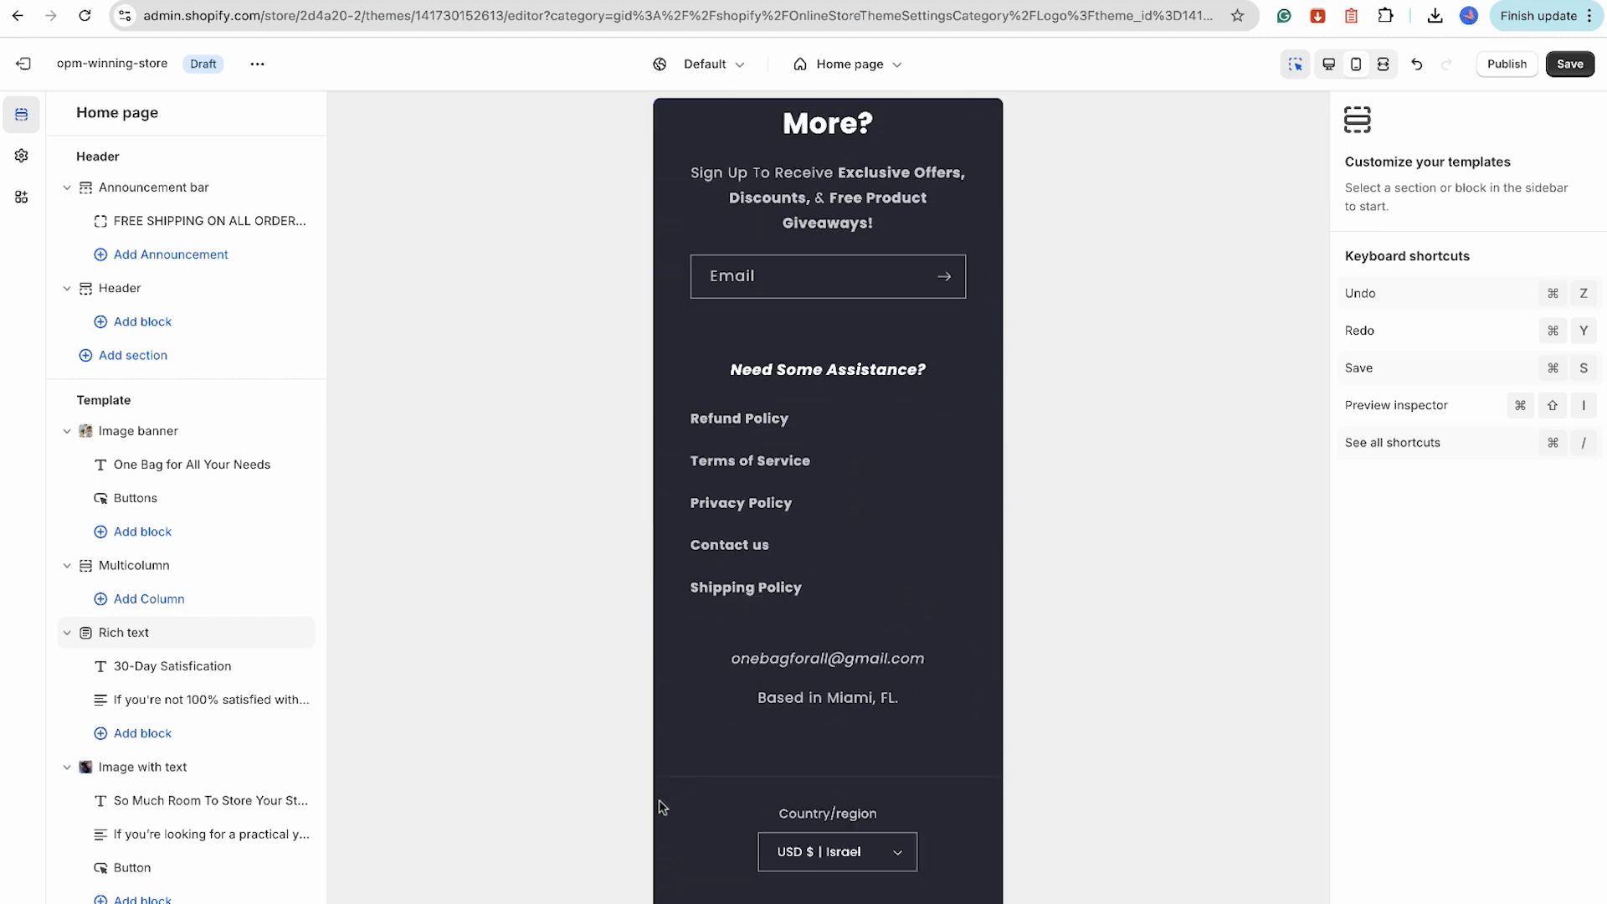
scroll(659, 800, up, 15)
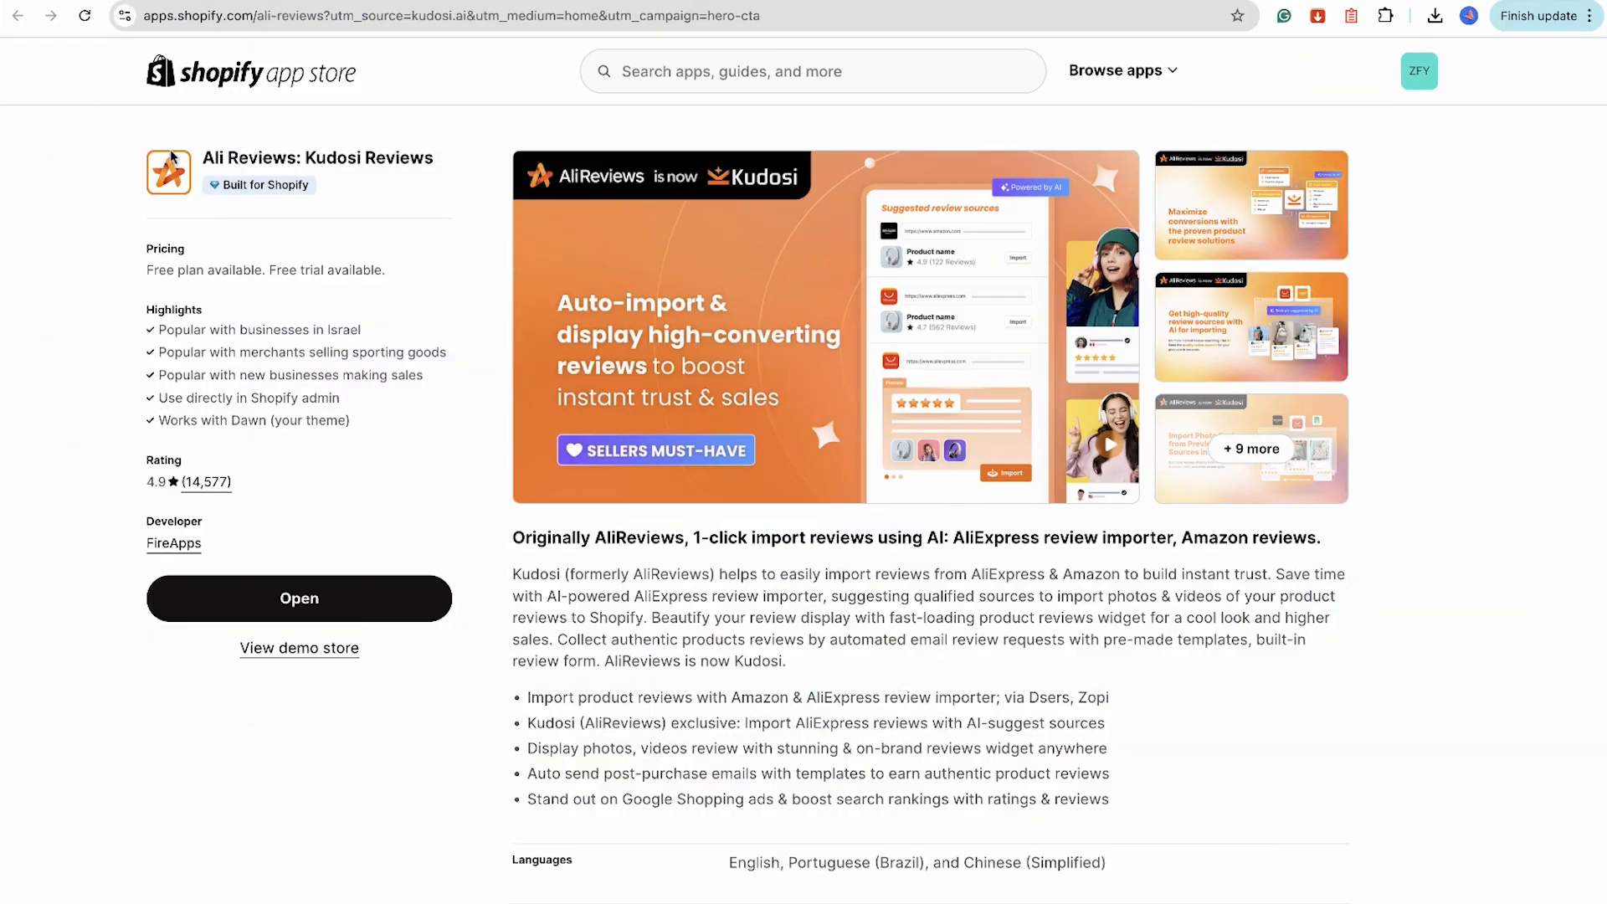
- On the Ali Reviews: Kudosi Reviews listing in the Shopify App Store, examine the description and the review limits of the Free and Super plans
drag(201, 158, 432, 154)
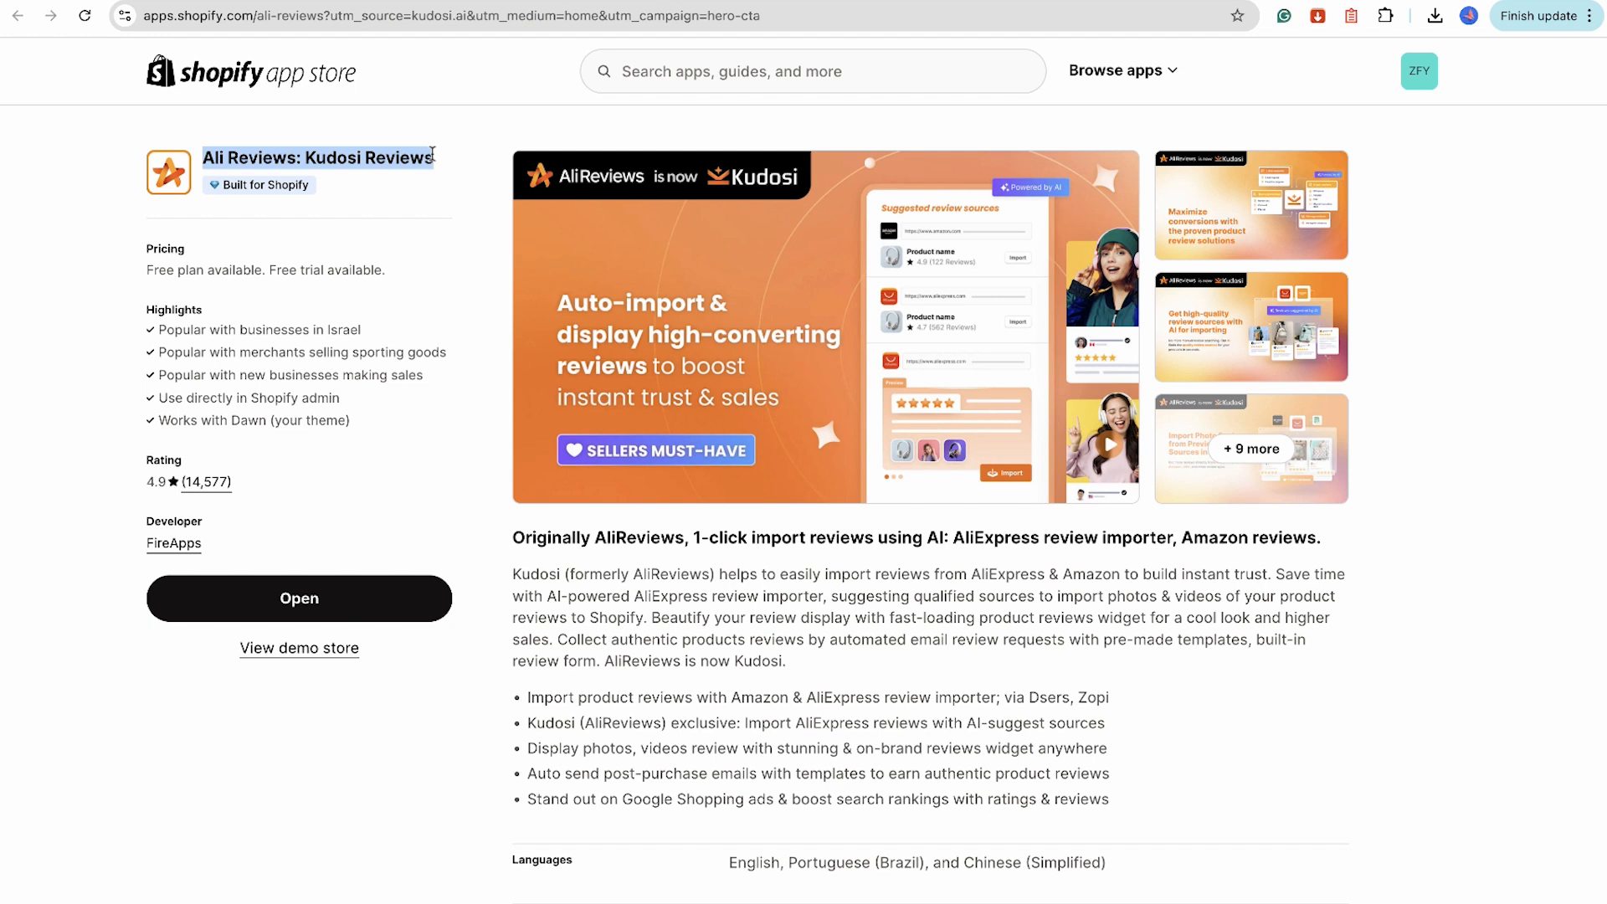
click(448, 206)
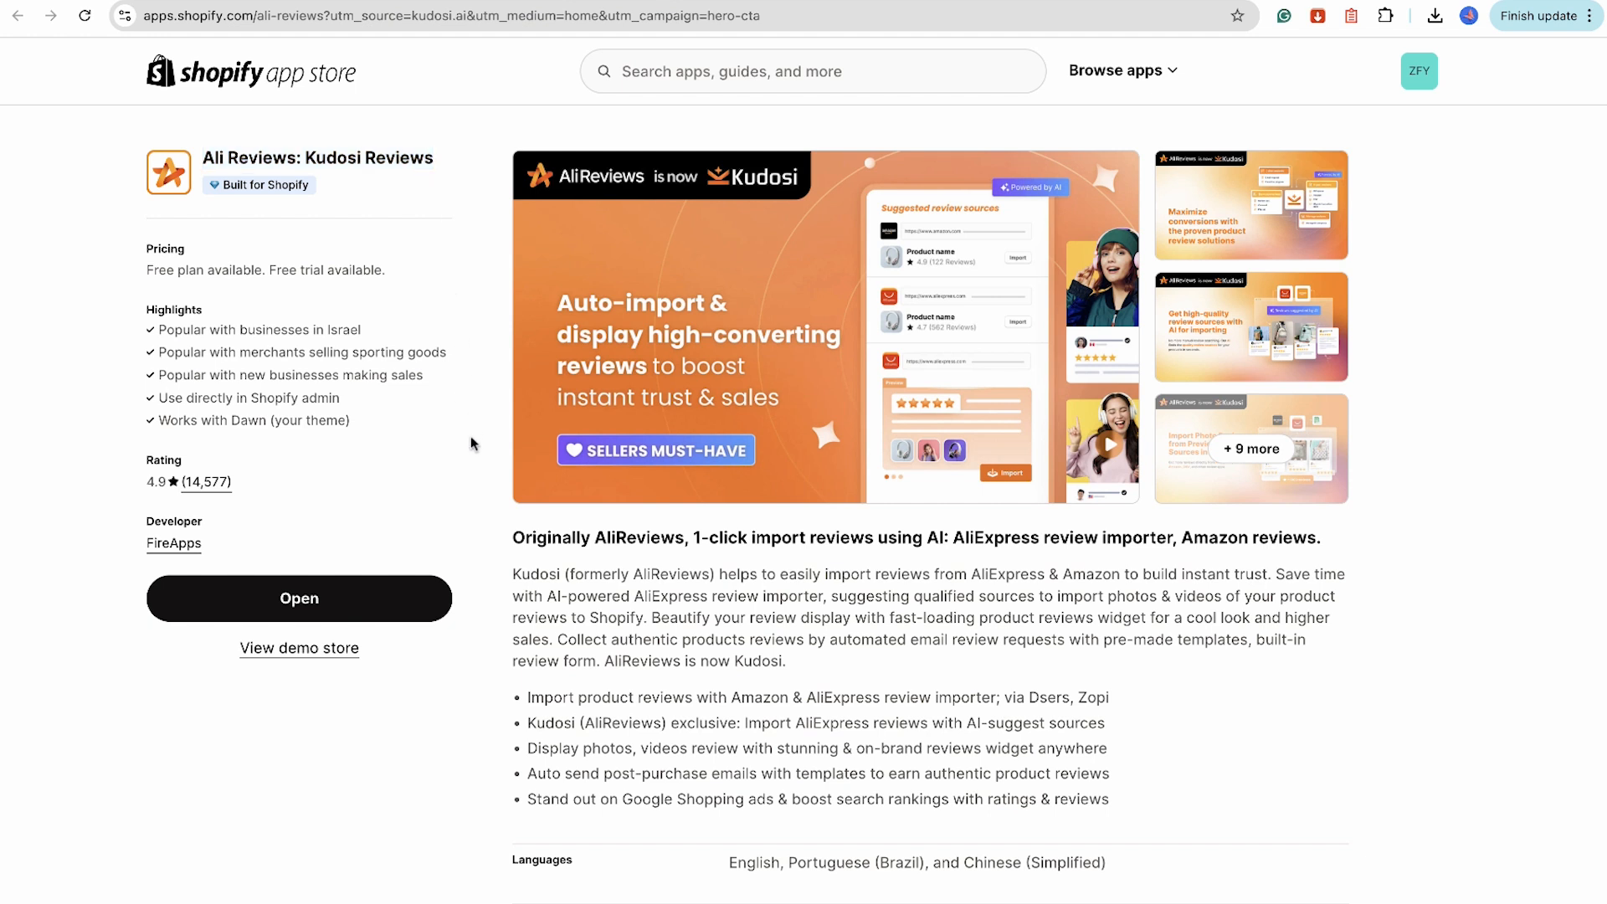
scroll(471, 444, down, 1)
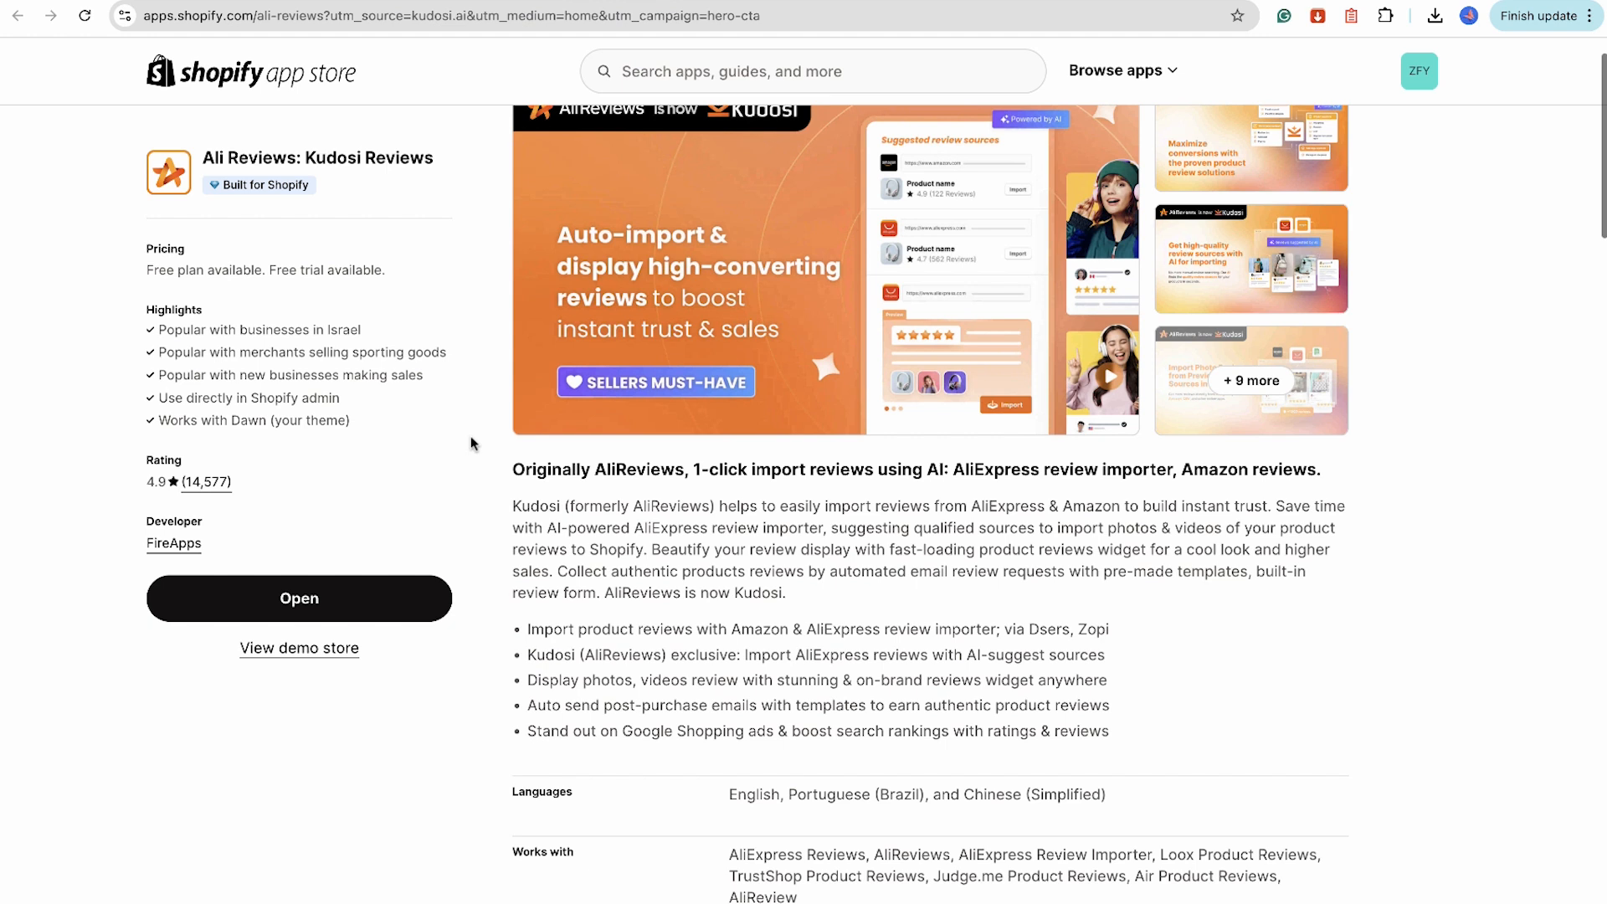
scroll(472, 439, down, 7)
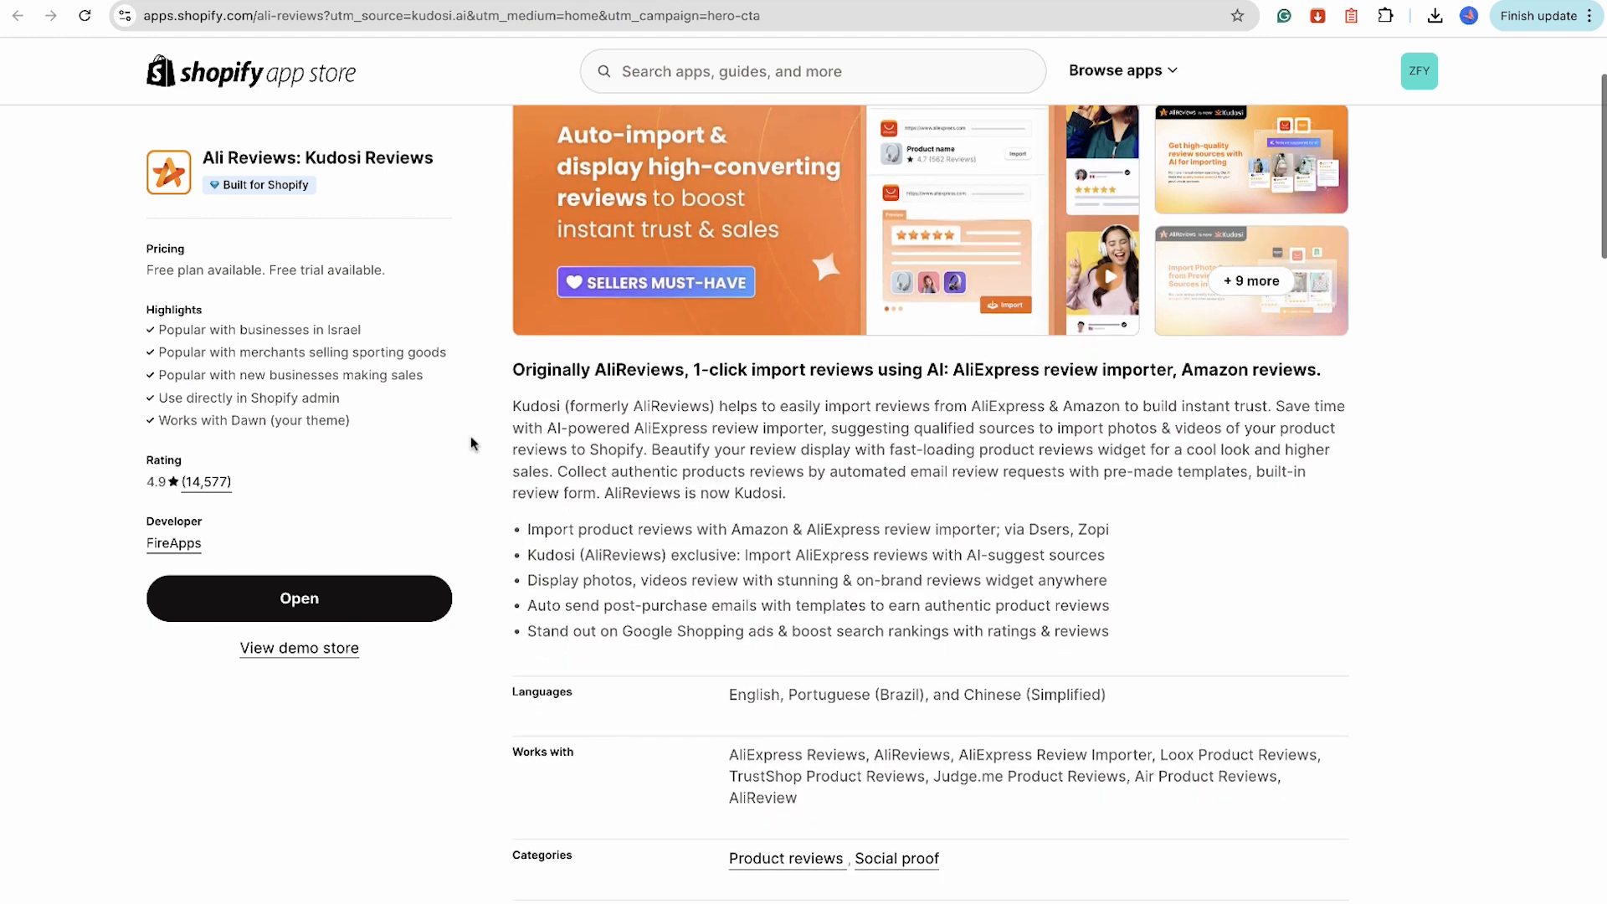
scroll(470, 443, down, 6)
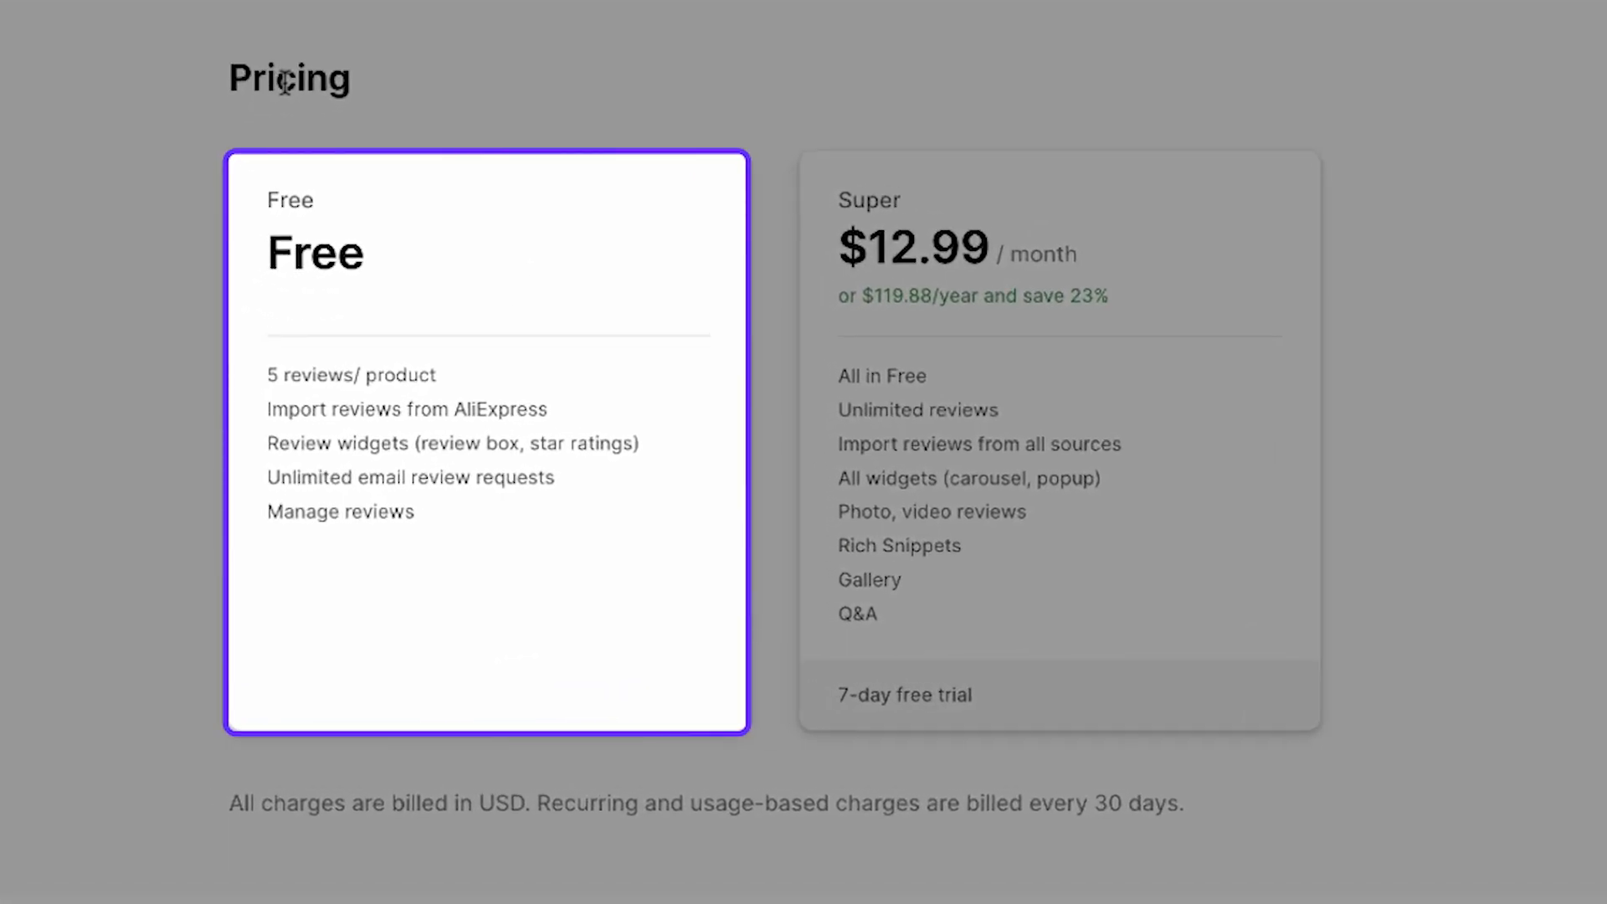
drag(242, 370, 438, 373)
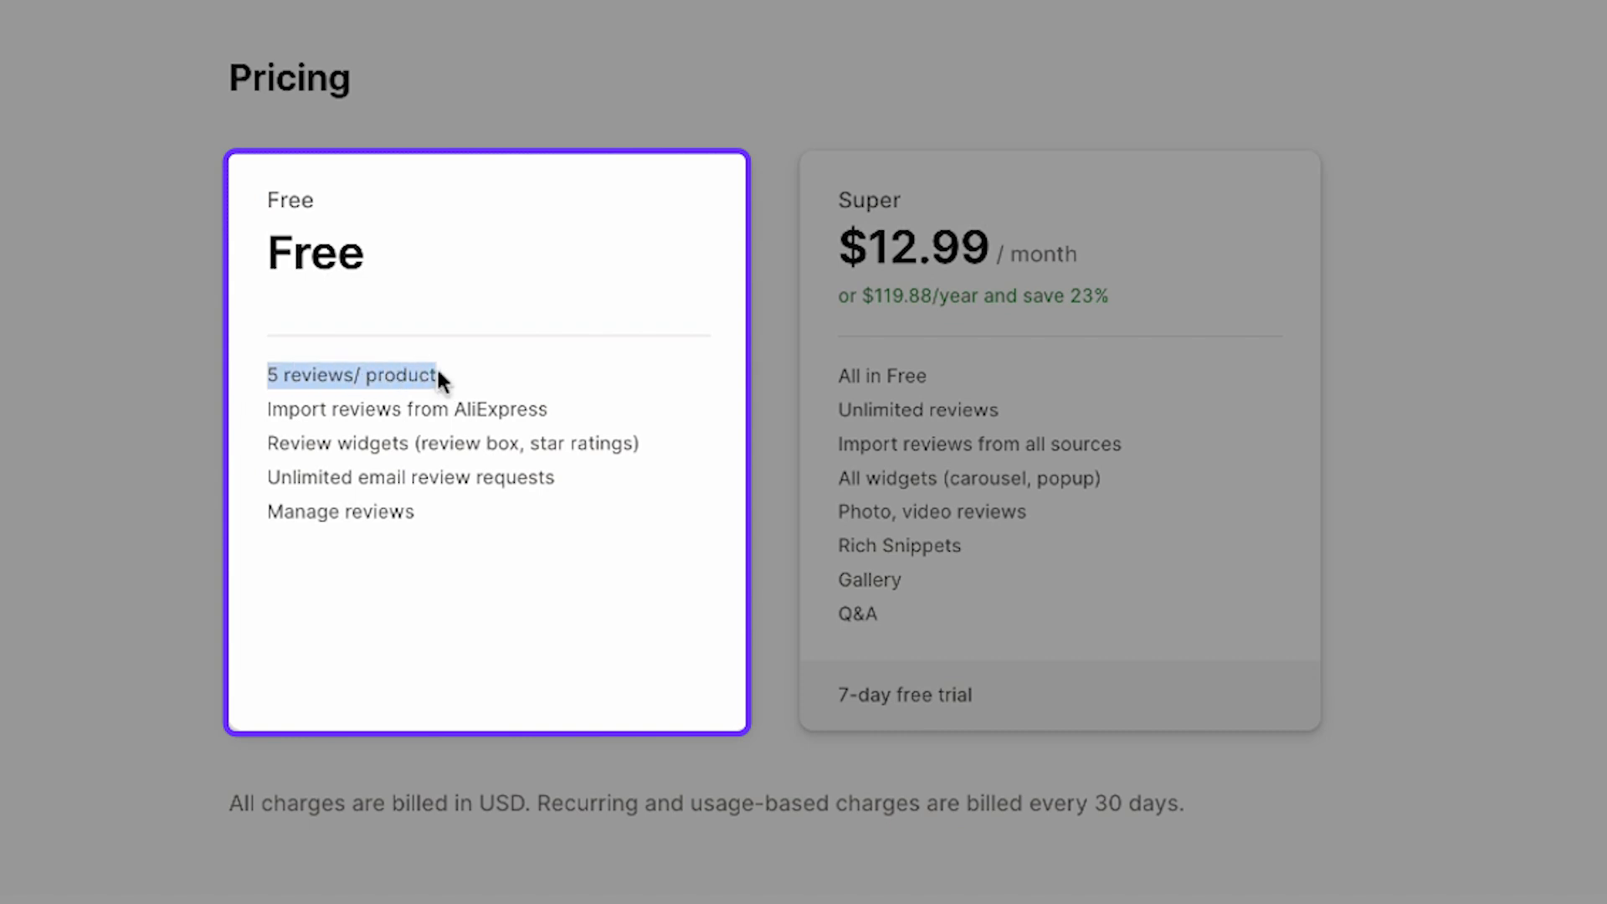
click(449, 376)
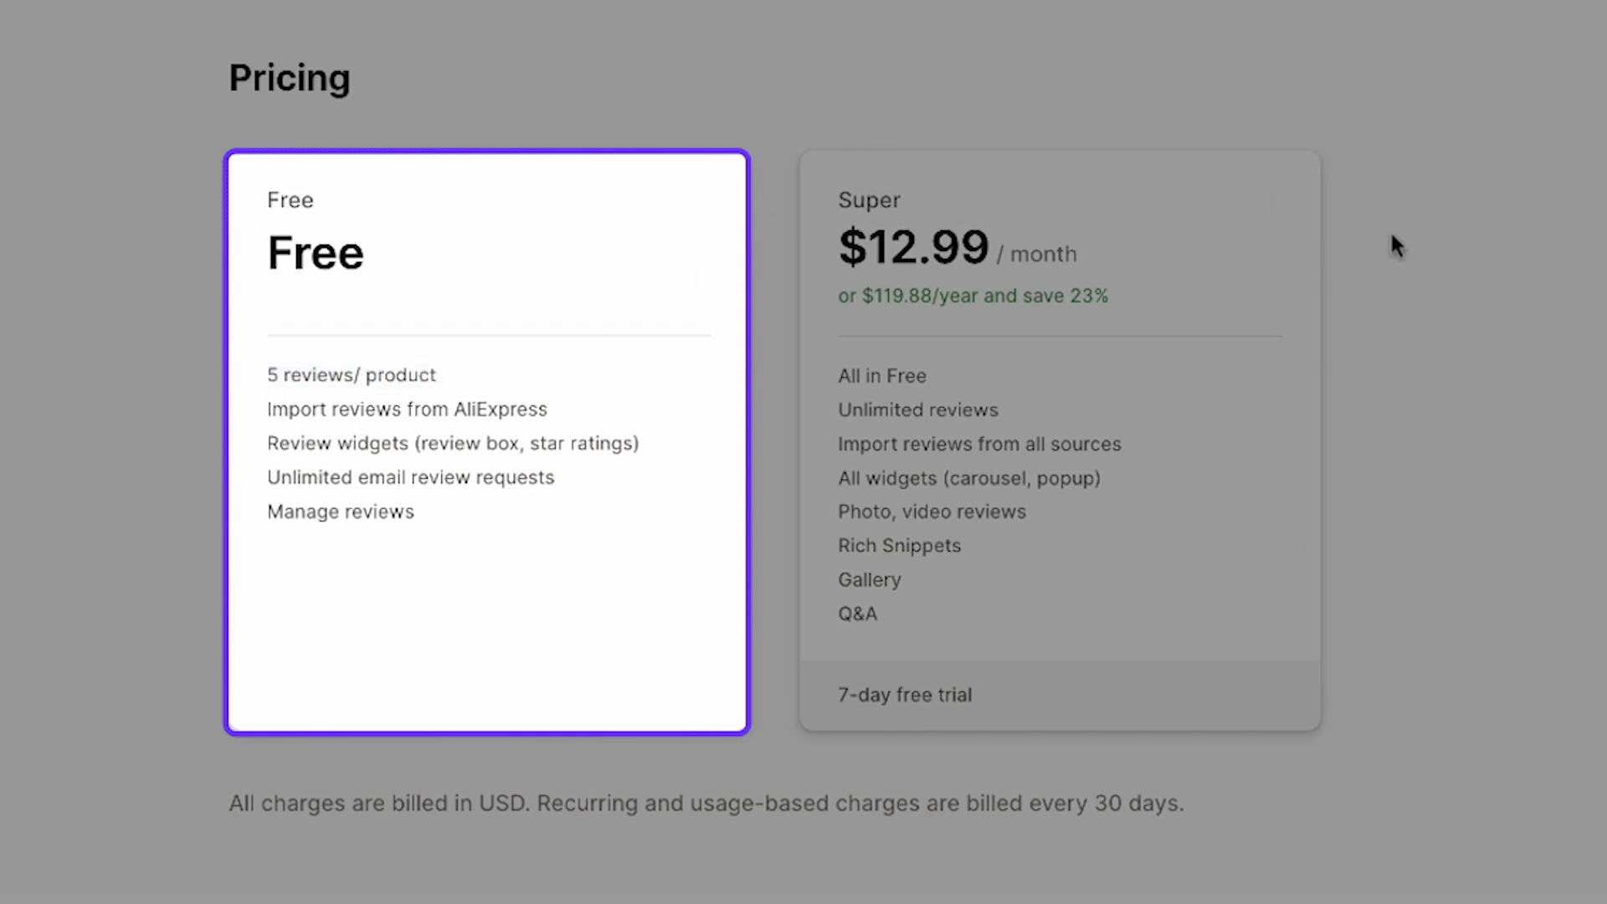
drag(836, 409, 1039, 423)
click(753, 416)
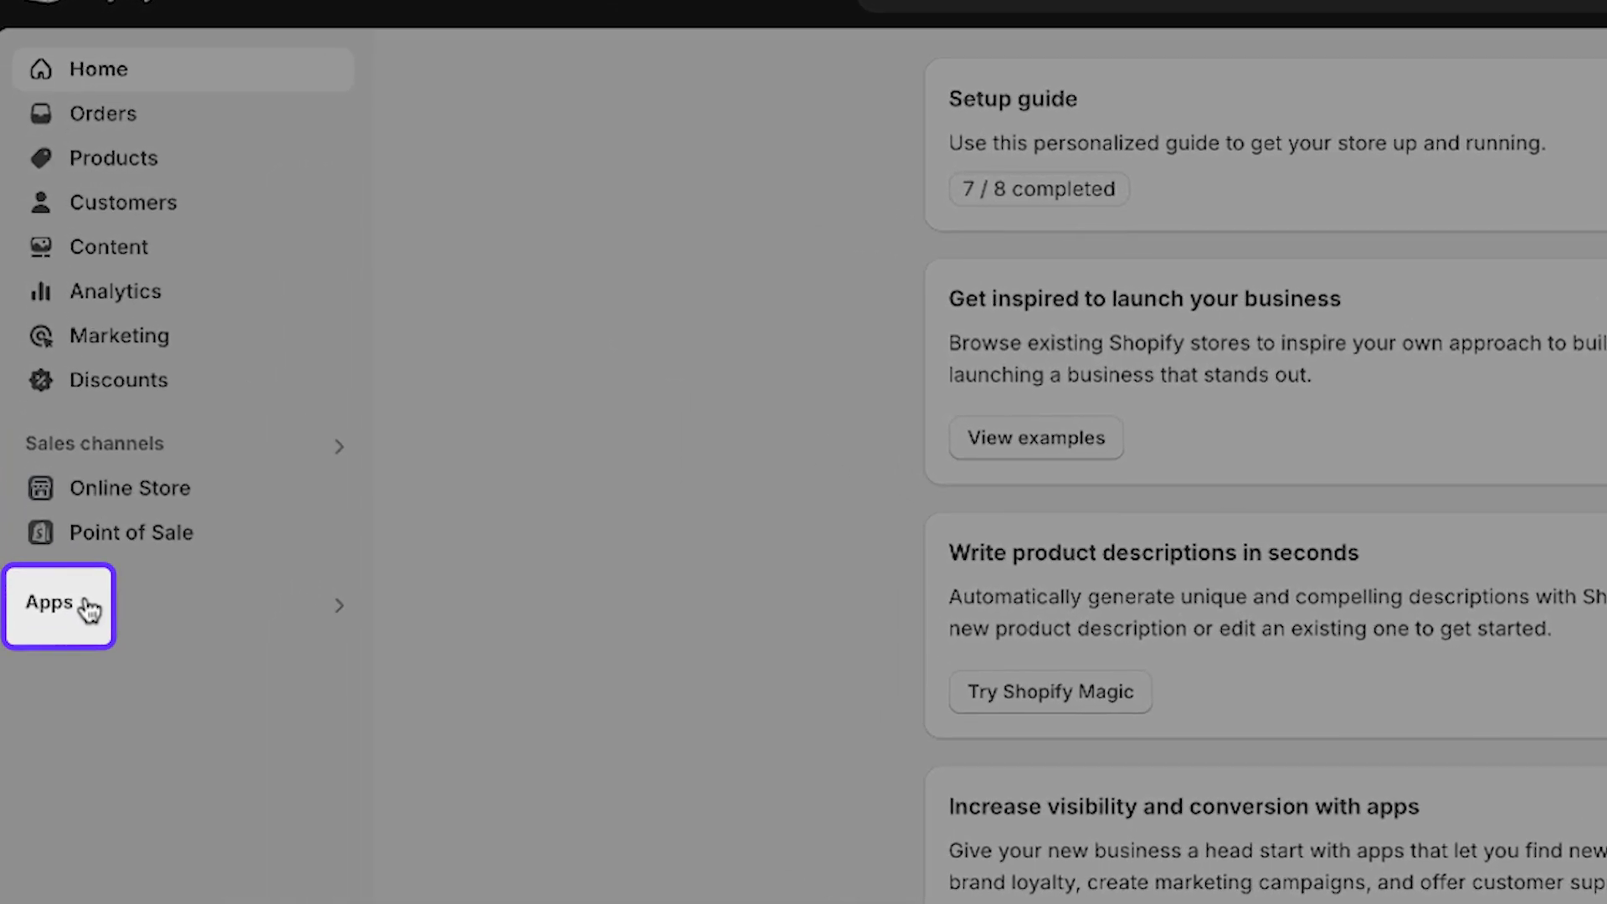
- In the Shopify admin, open the Kudosi (Ali Reviews) app's review import page for The Ultimate Crossbody Clutch Wallet
click(89, 610)
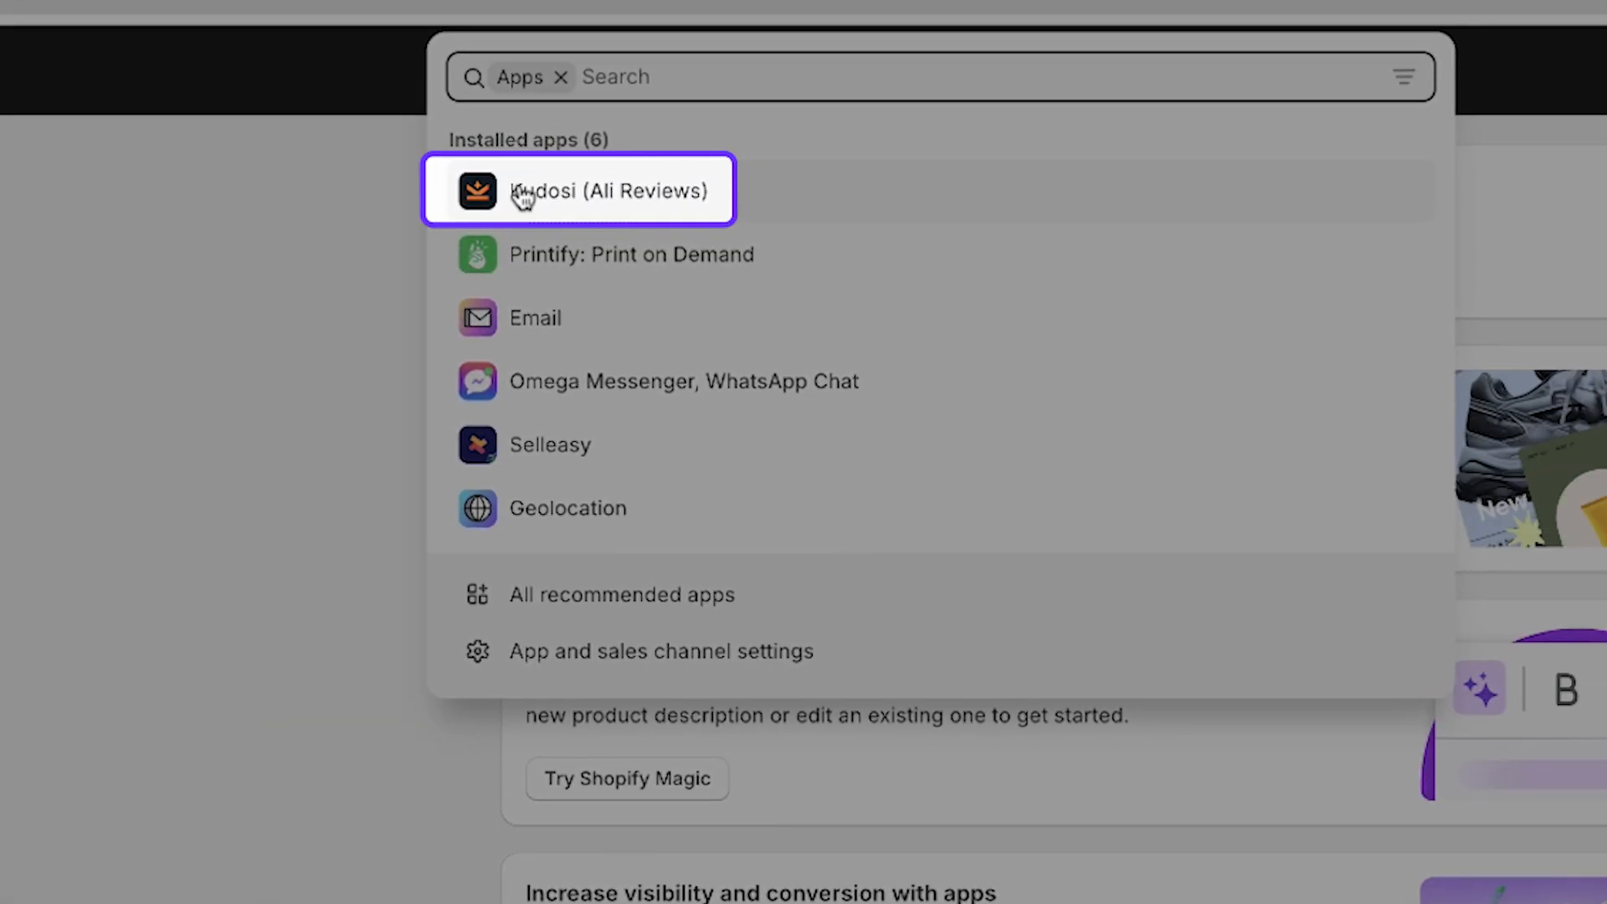
click(440, 209)
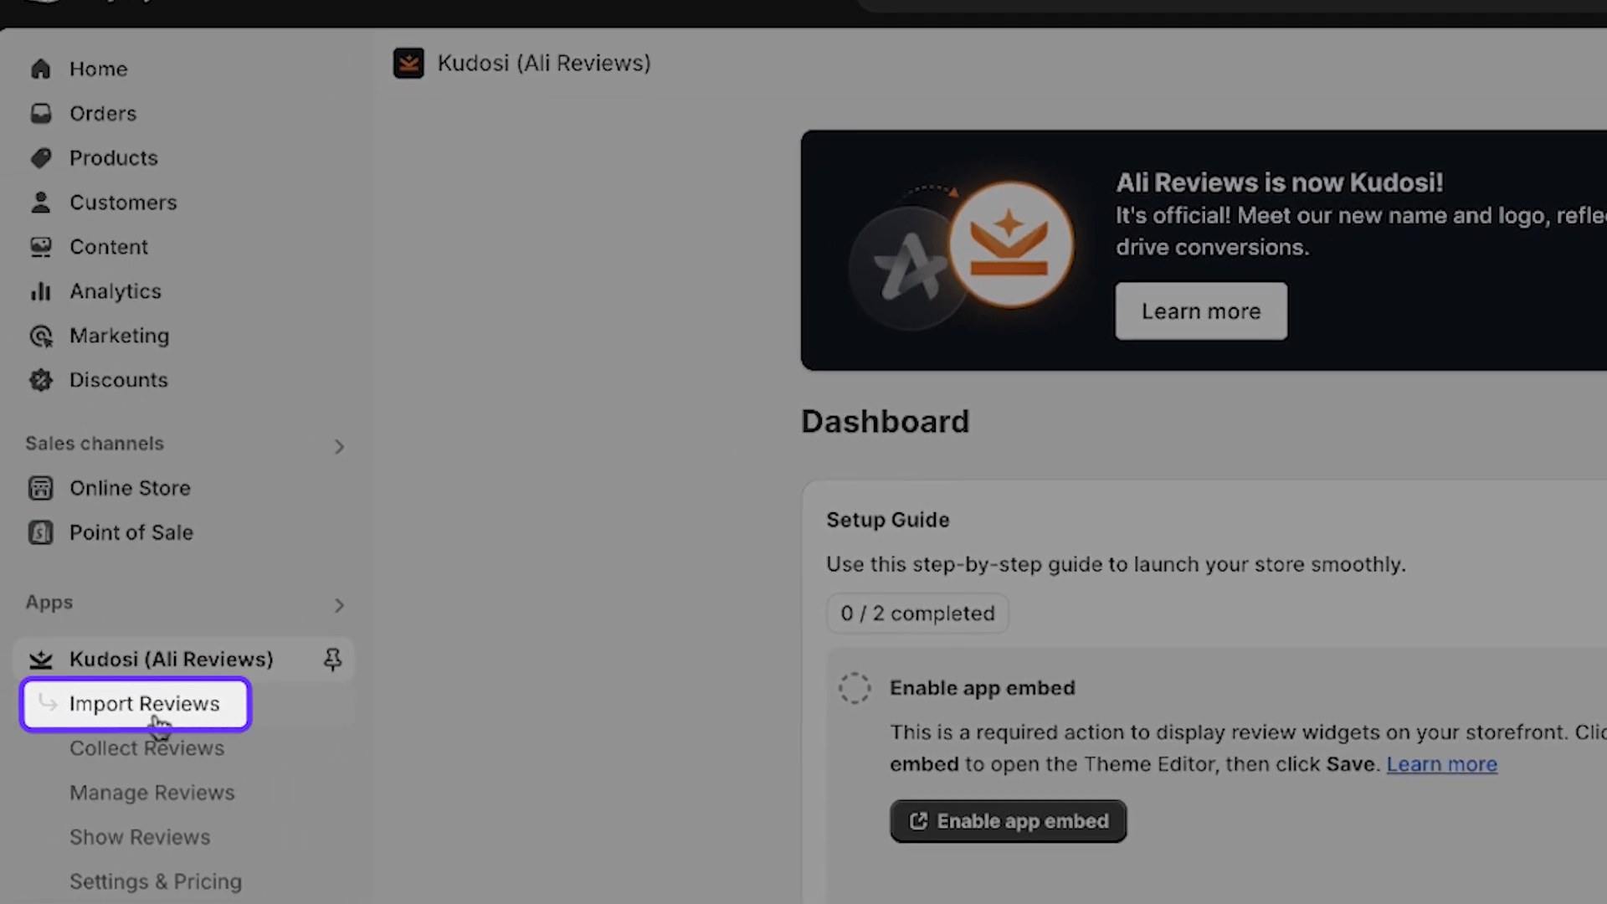
click(151, 722)
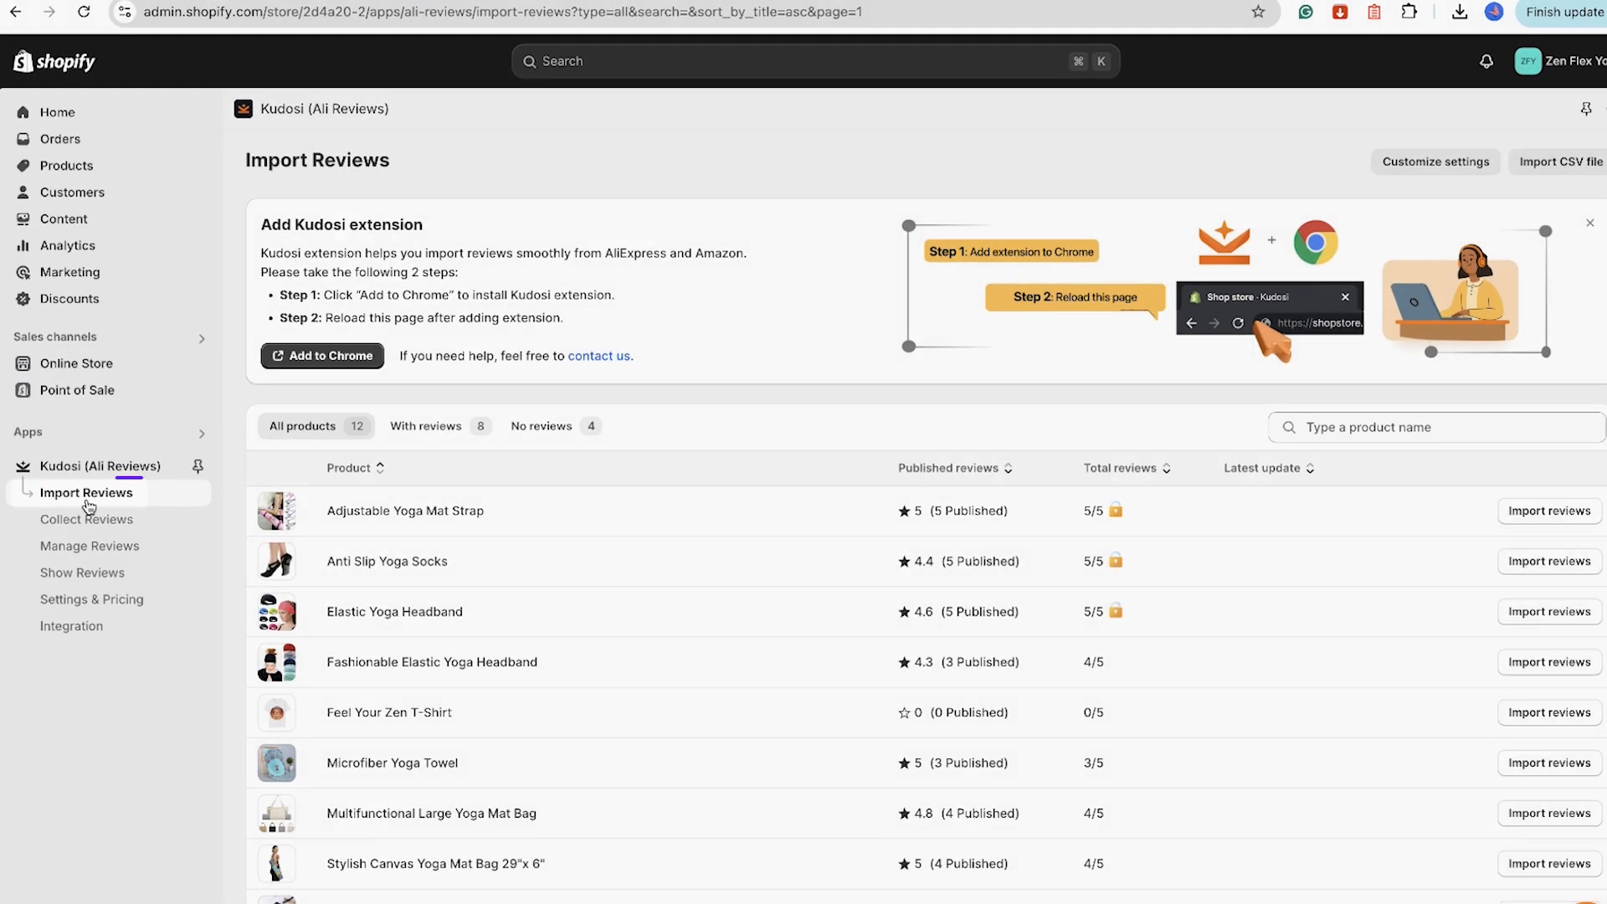
scroll(352, 737, down, 1)
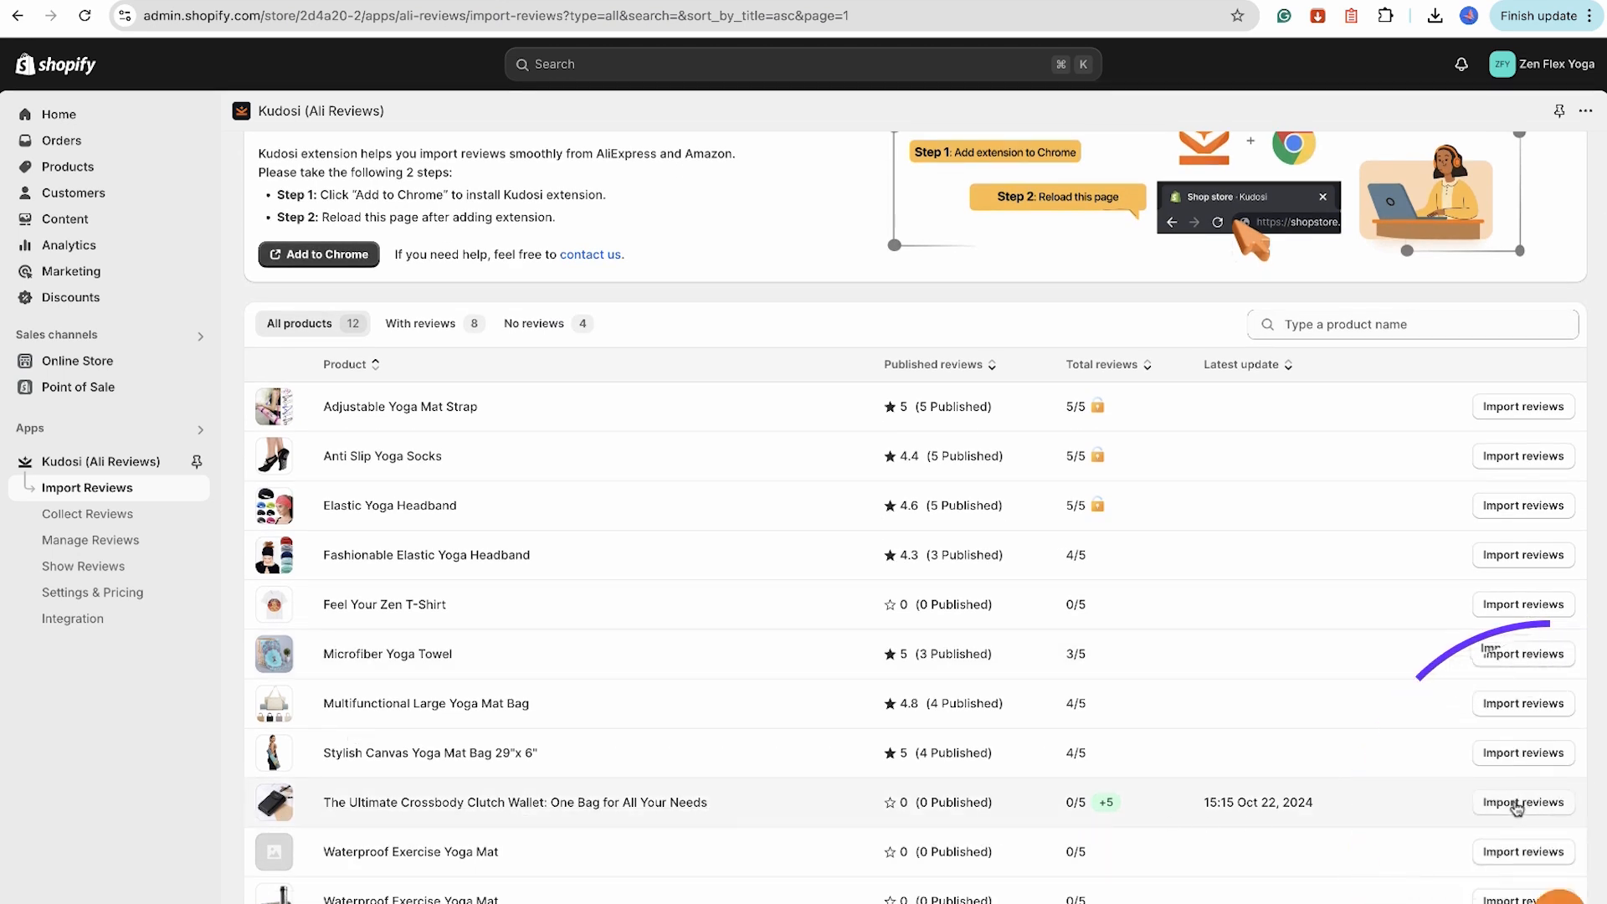
click(1506, 805)
scroll(920, 586, down, 1)
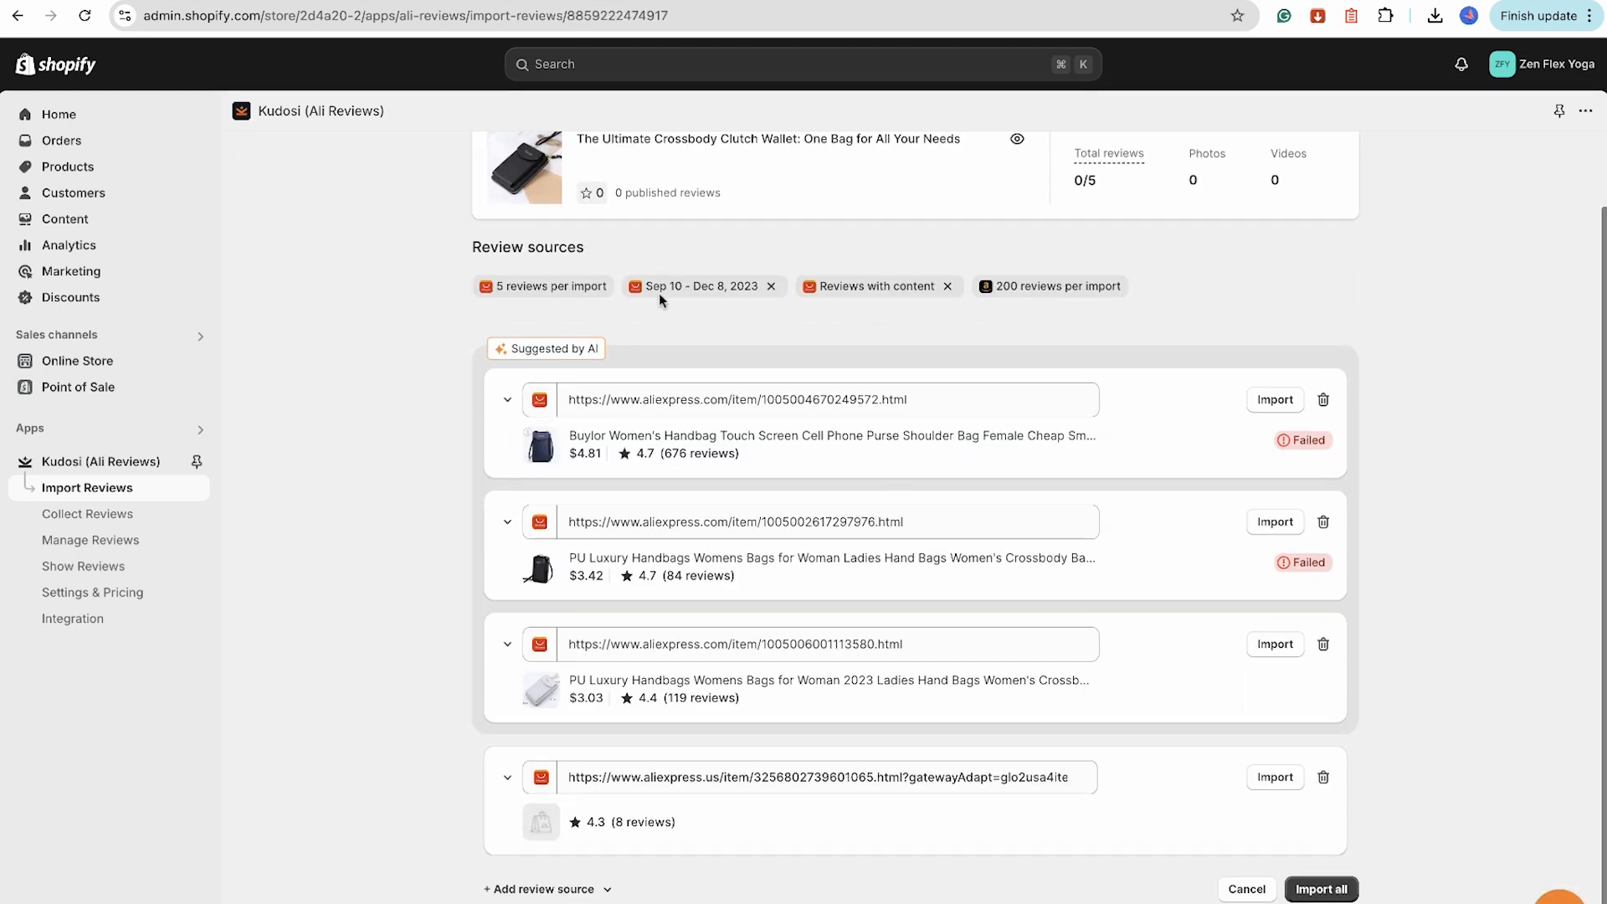
- Add a manual review source for the wallet and copy the shoulder wallet's product URL from its AliExpress page
click(606, 890)
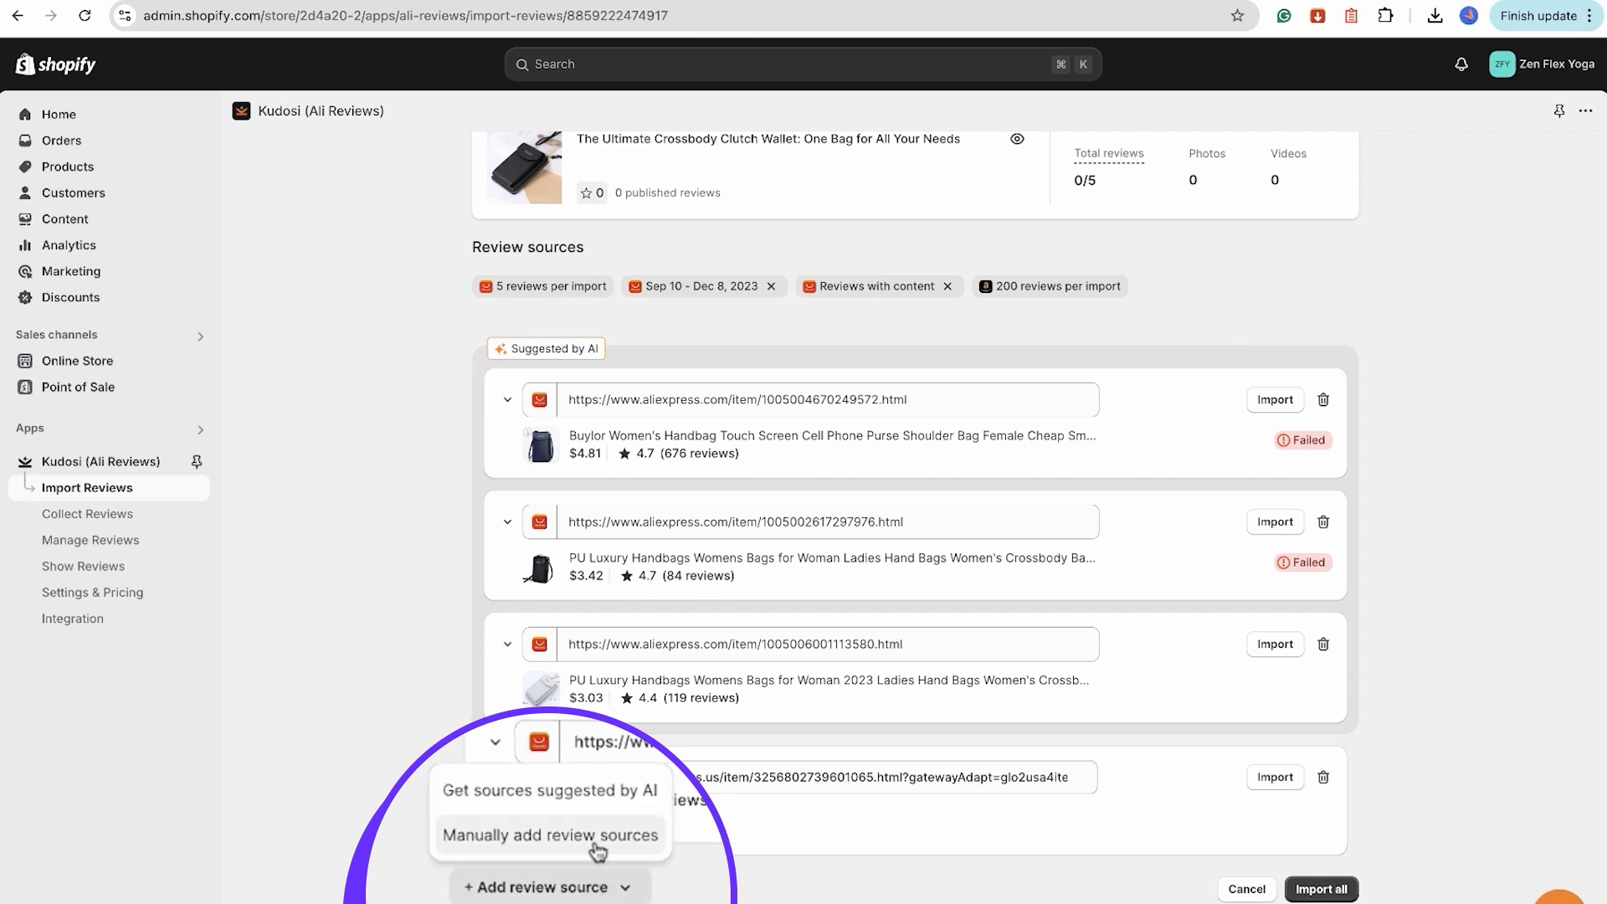
click(585, 850)
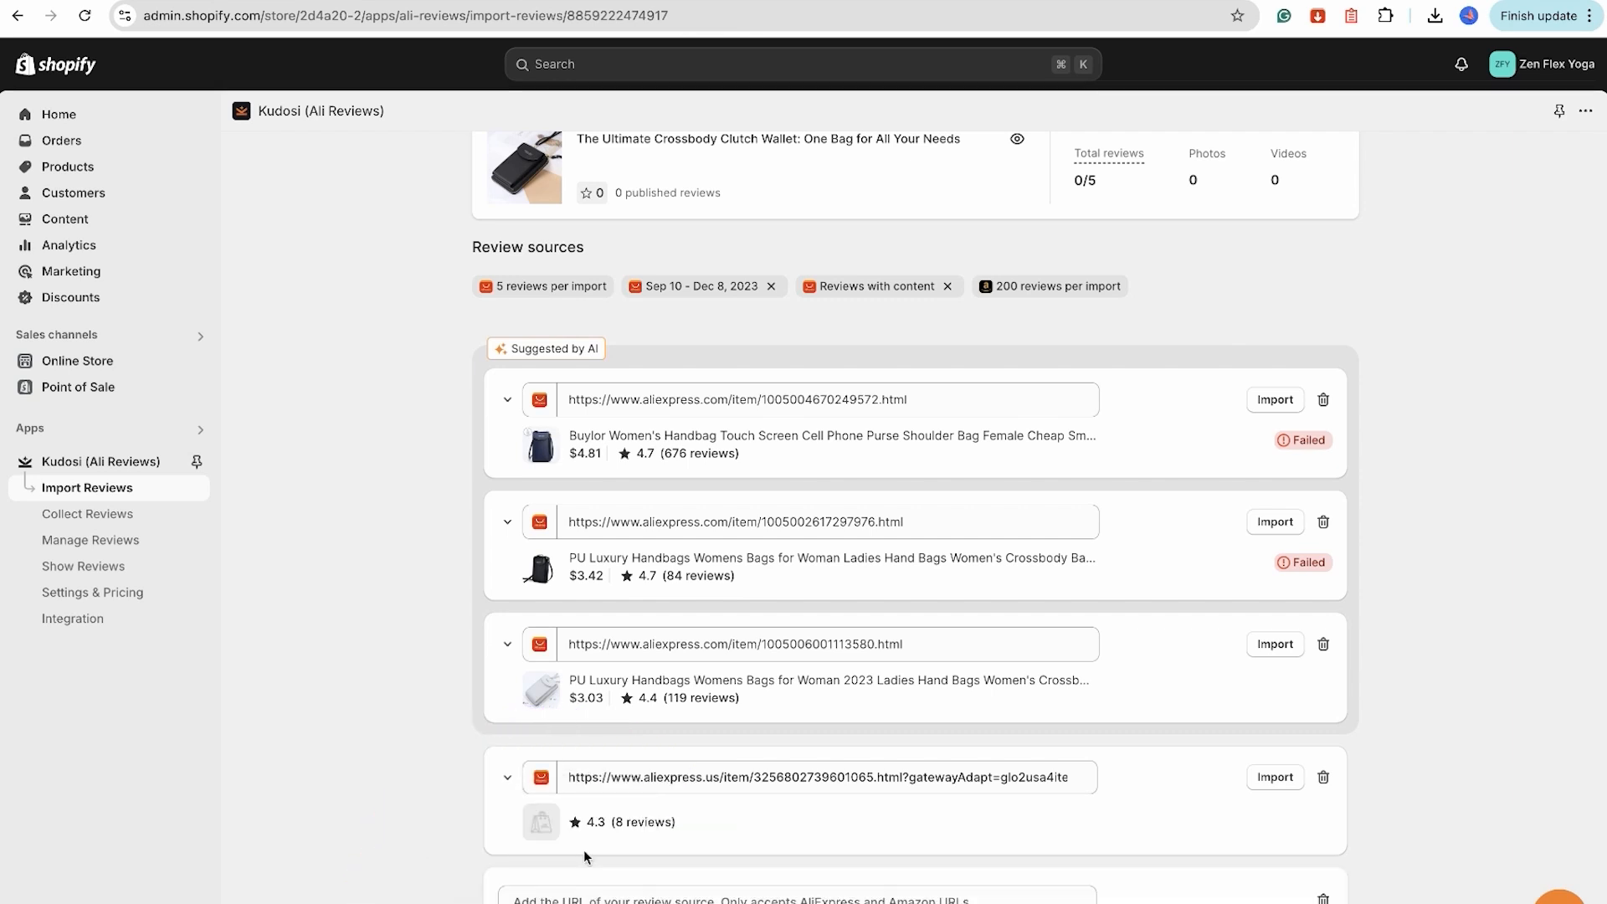
click(699, 1)
click(706, 17)
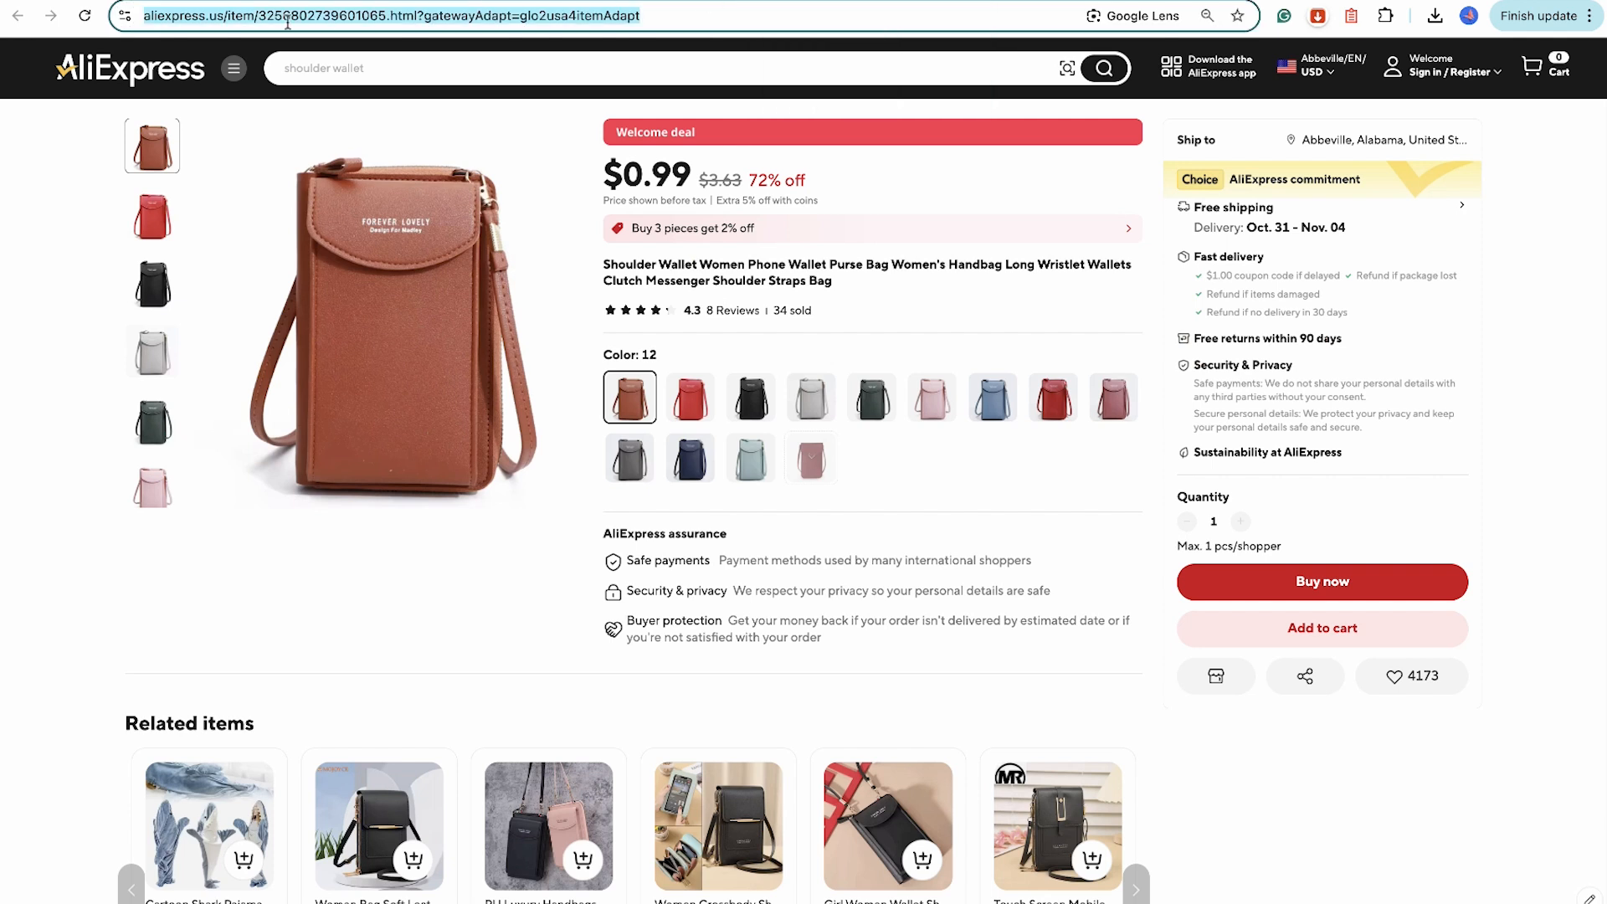
right_click(611, 14)
click(657, 165)
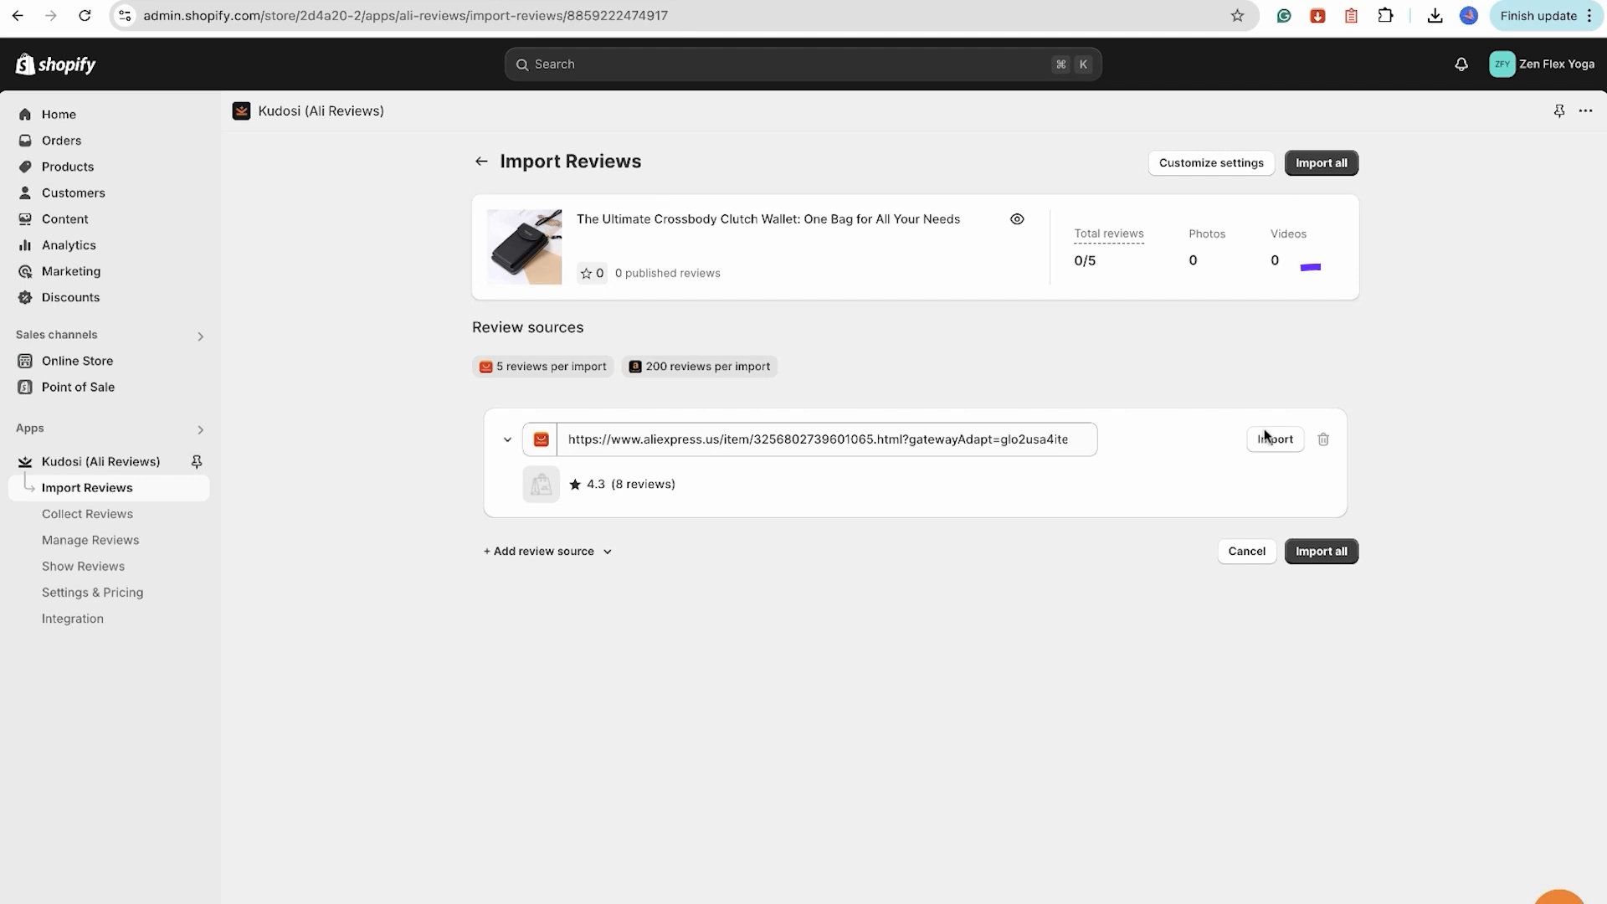
- Import the AliExpress reviews from the added source for the crossbody clutch wallet
click(1273, 437)
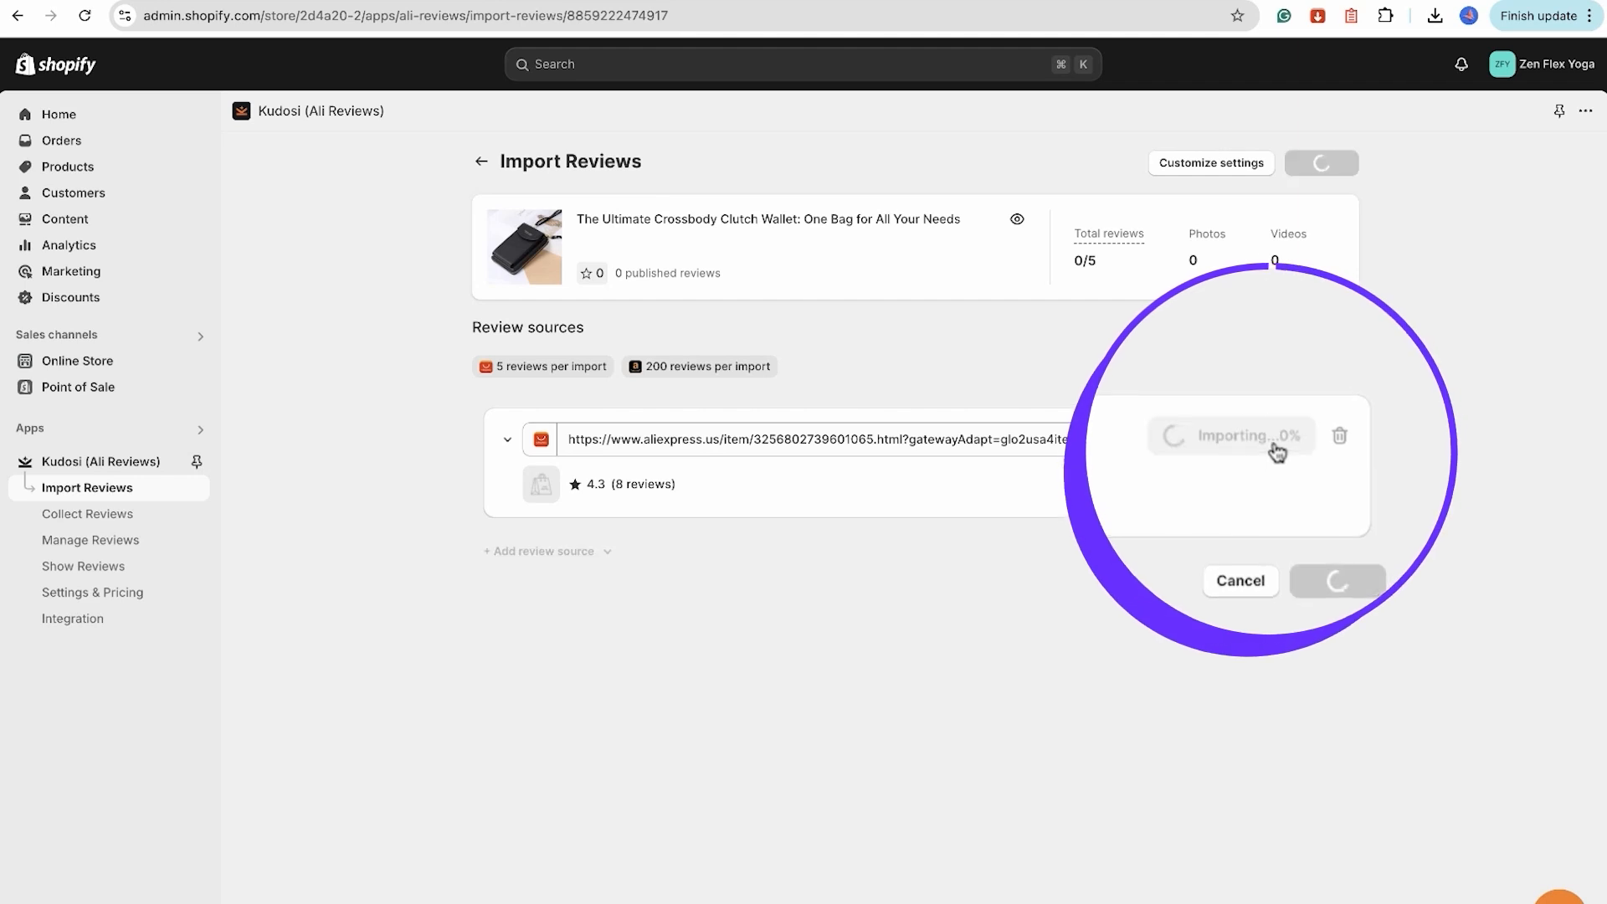
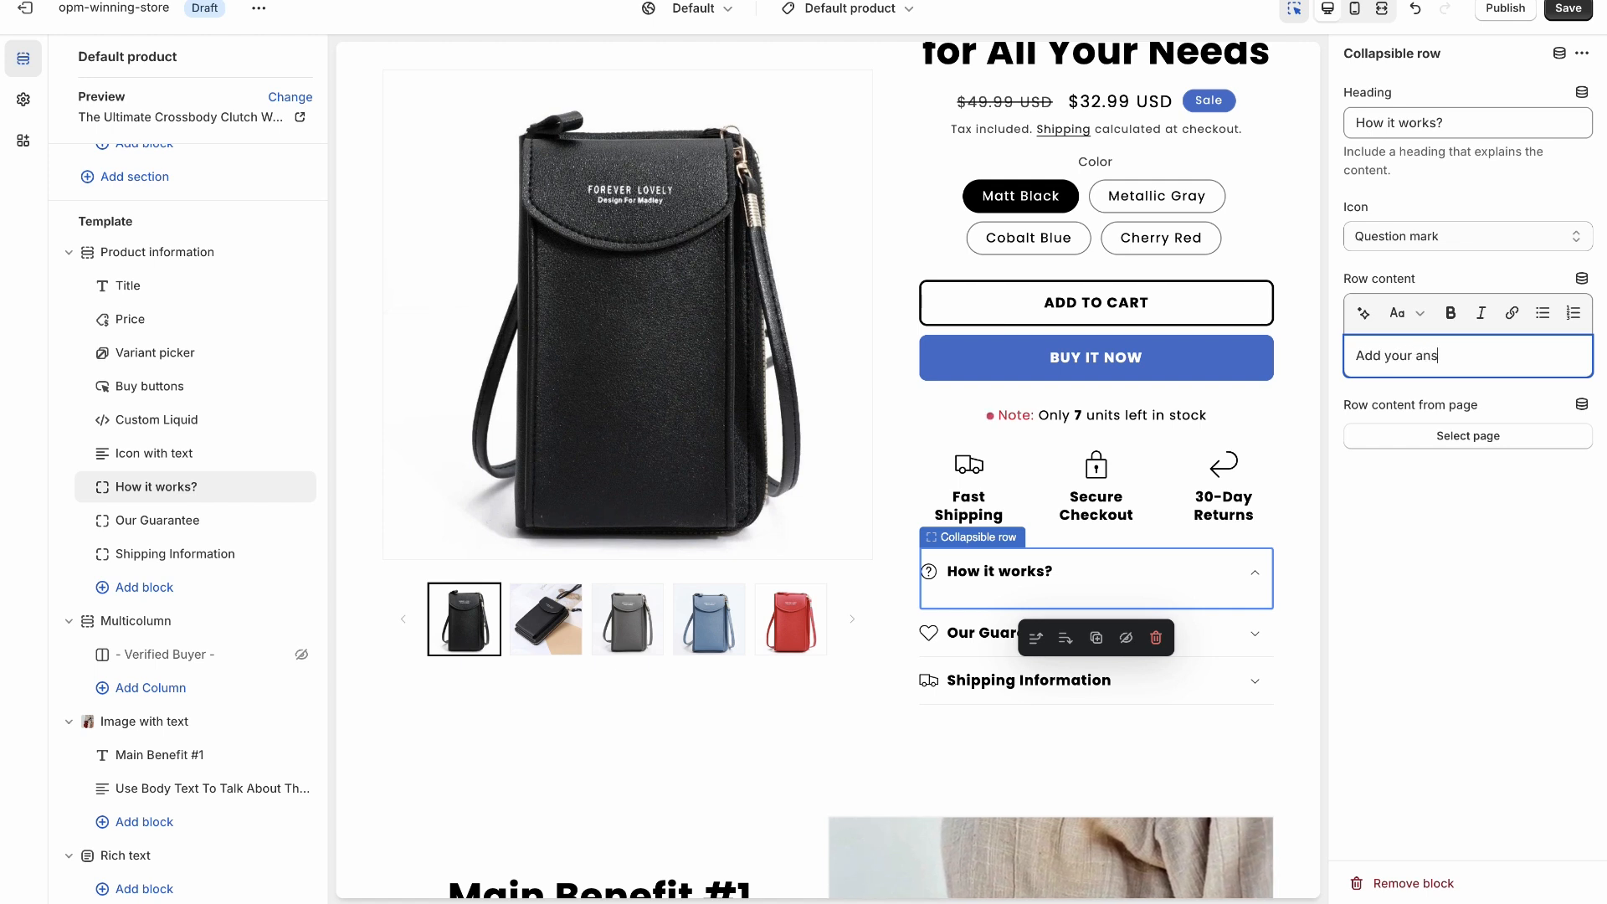
- Write placeholder answer text in the product page's "How it works?" row and hide the "- Verified Buyer -" column
text(re)
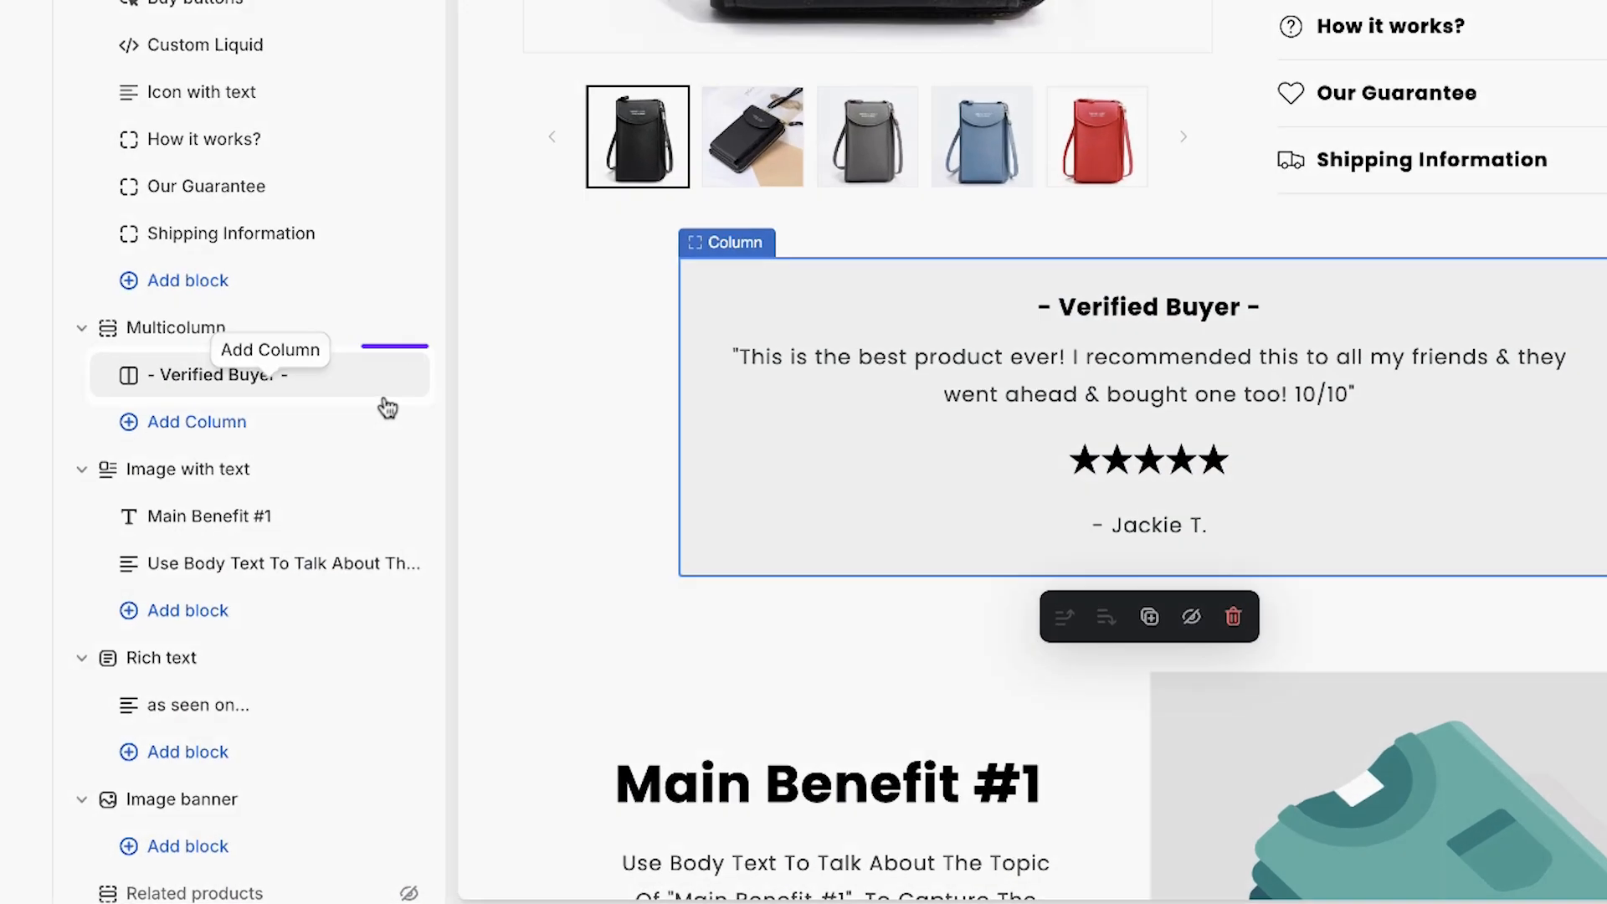
mouse_move(294, 531)
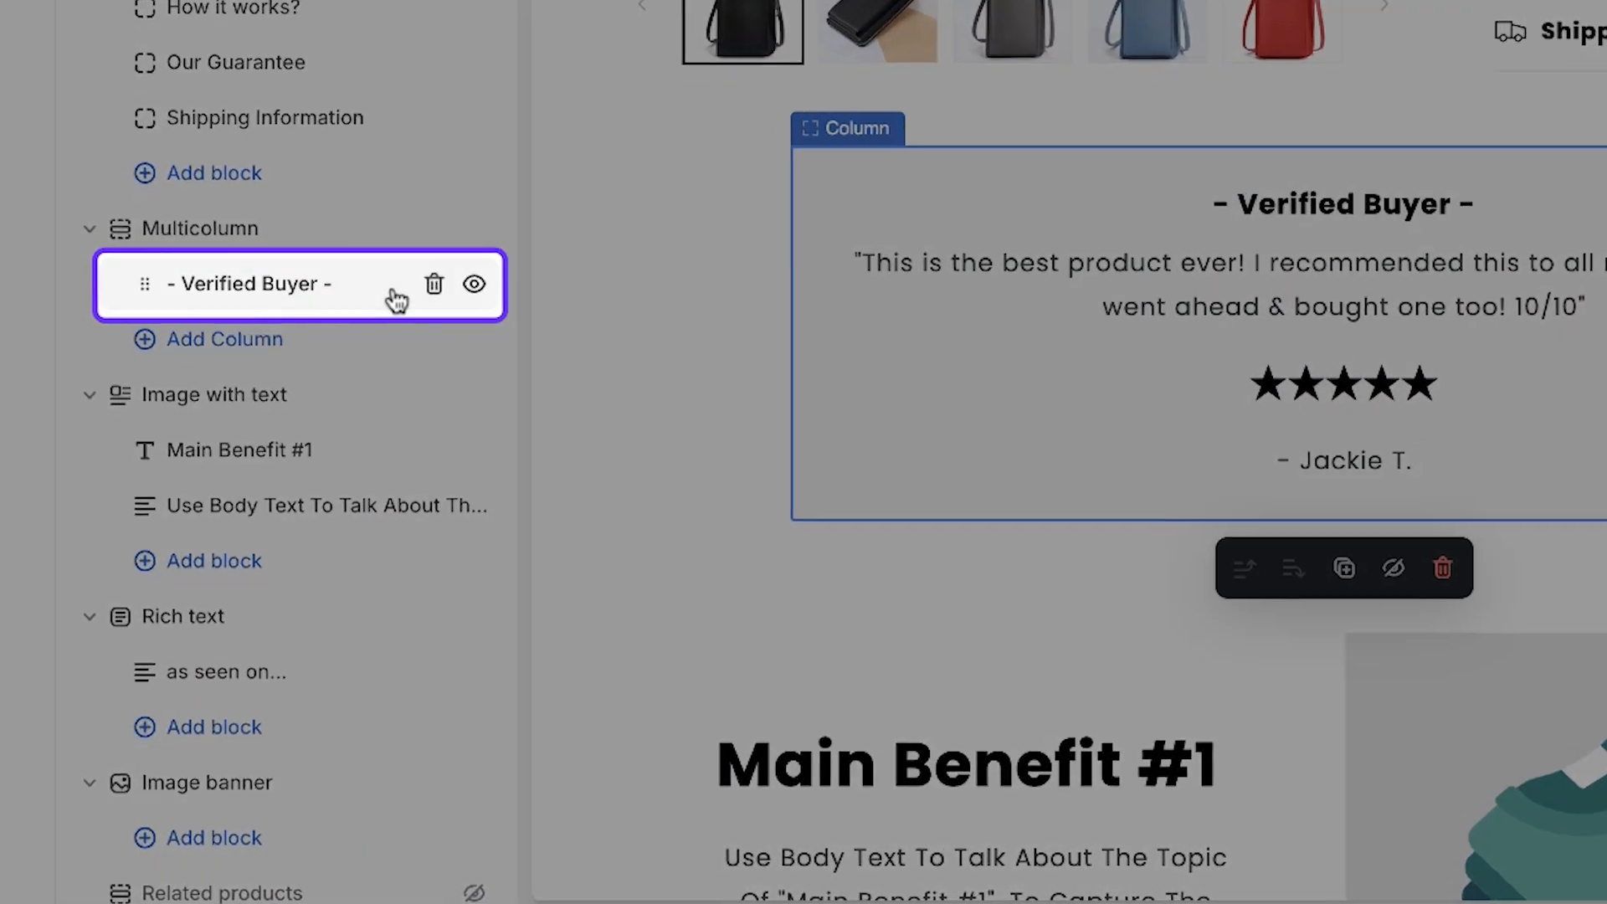
click(486, 268)
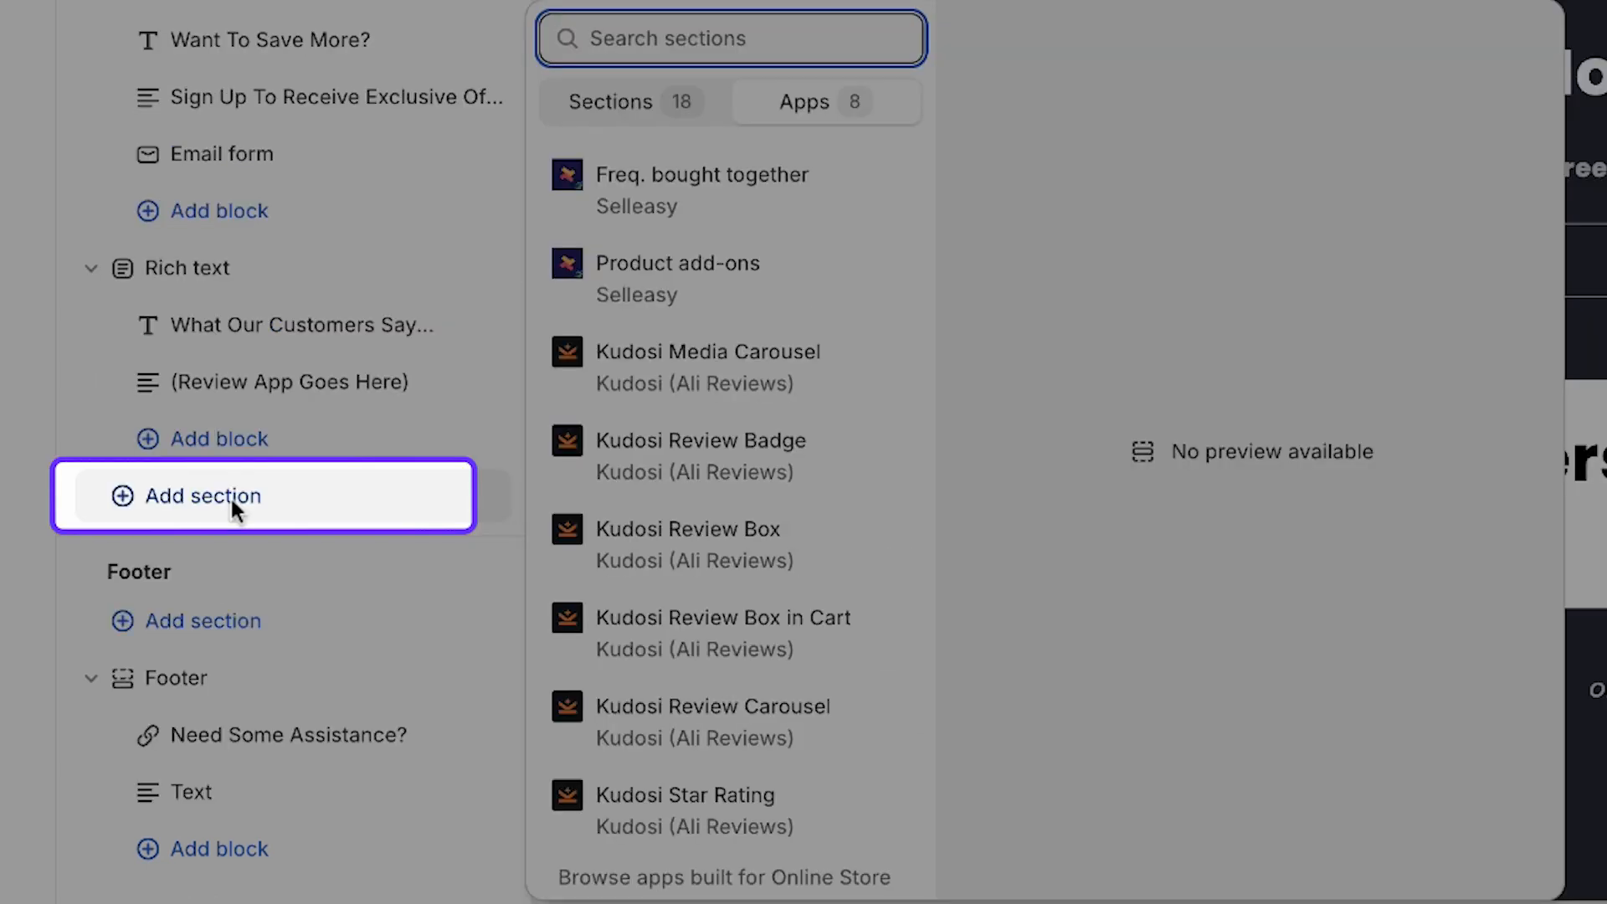
- Add a Kudosi Review Box app section below the "What Our Customers Say..." rich text and check the reviews in the preview
click(235, 509)
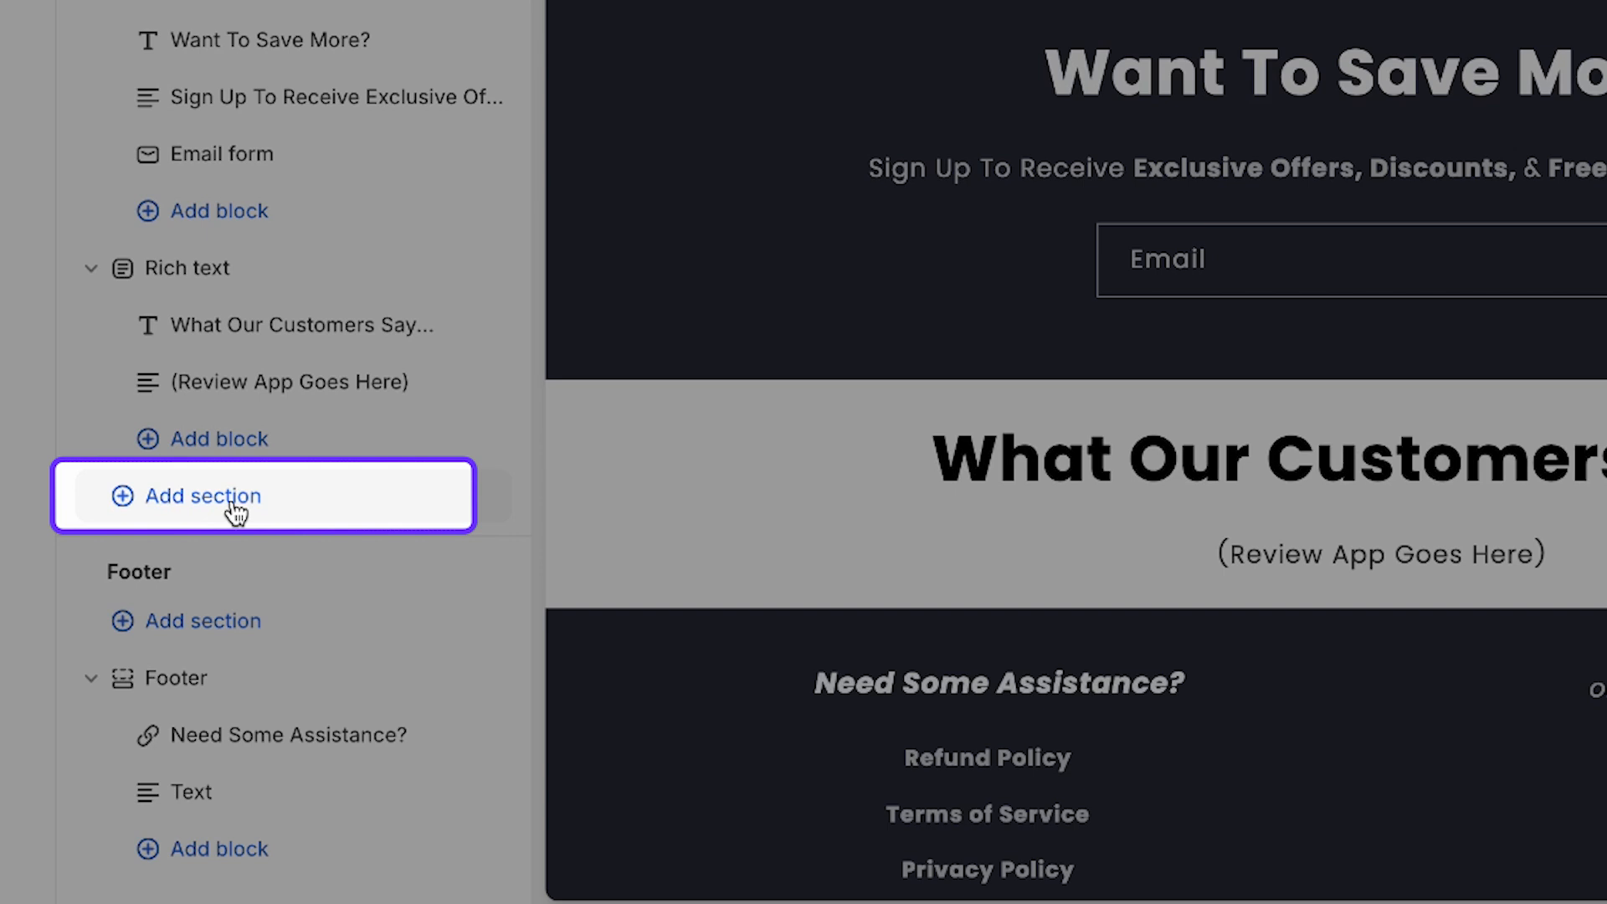
click(208, 502)
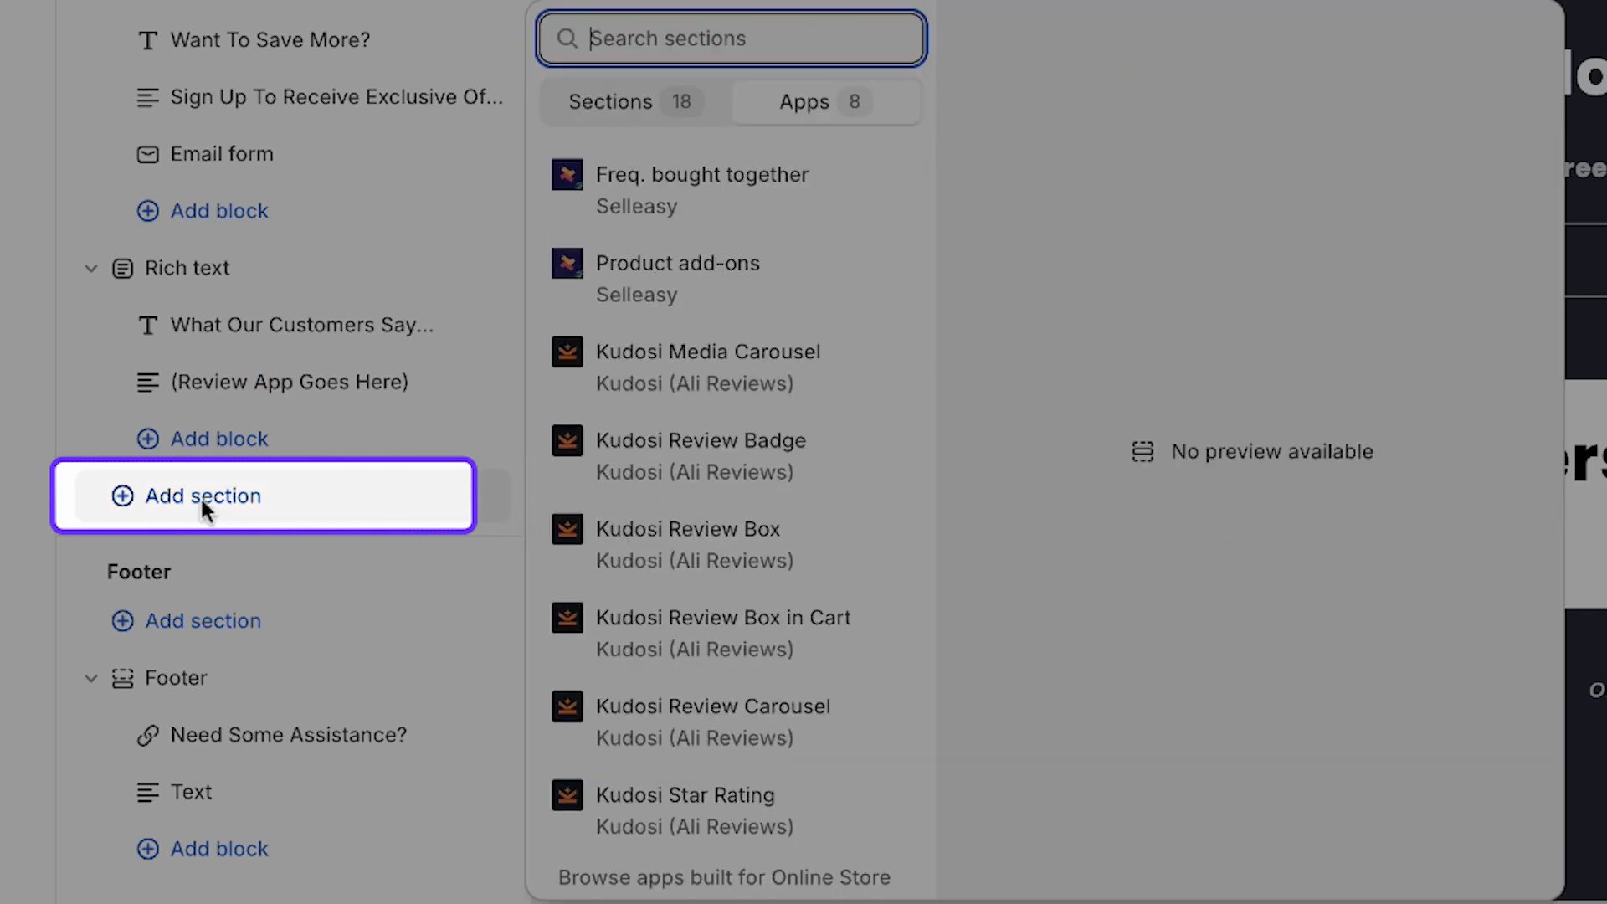
click(873, 107)
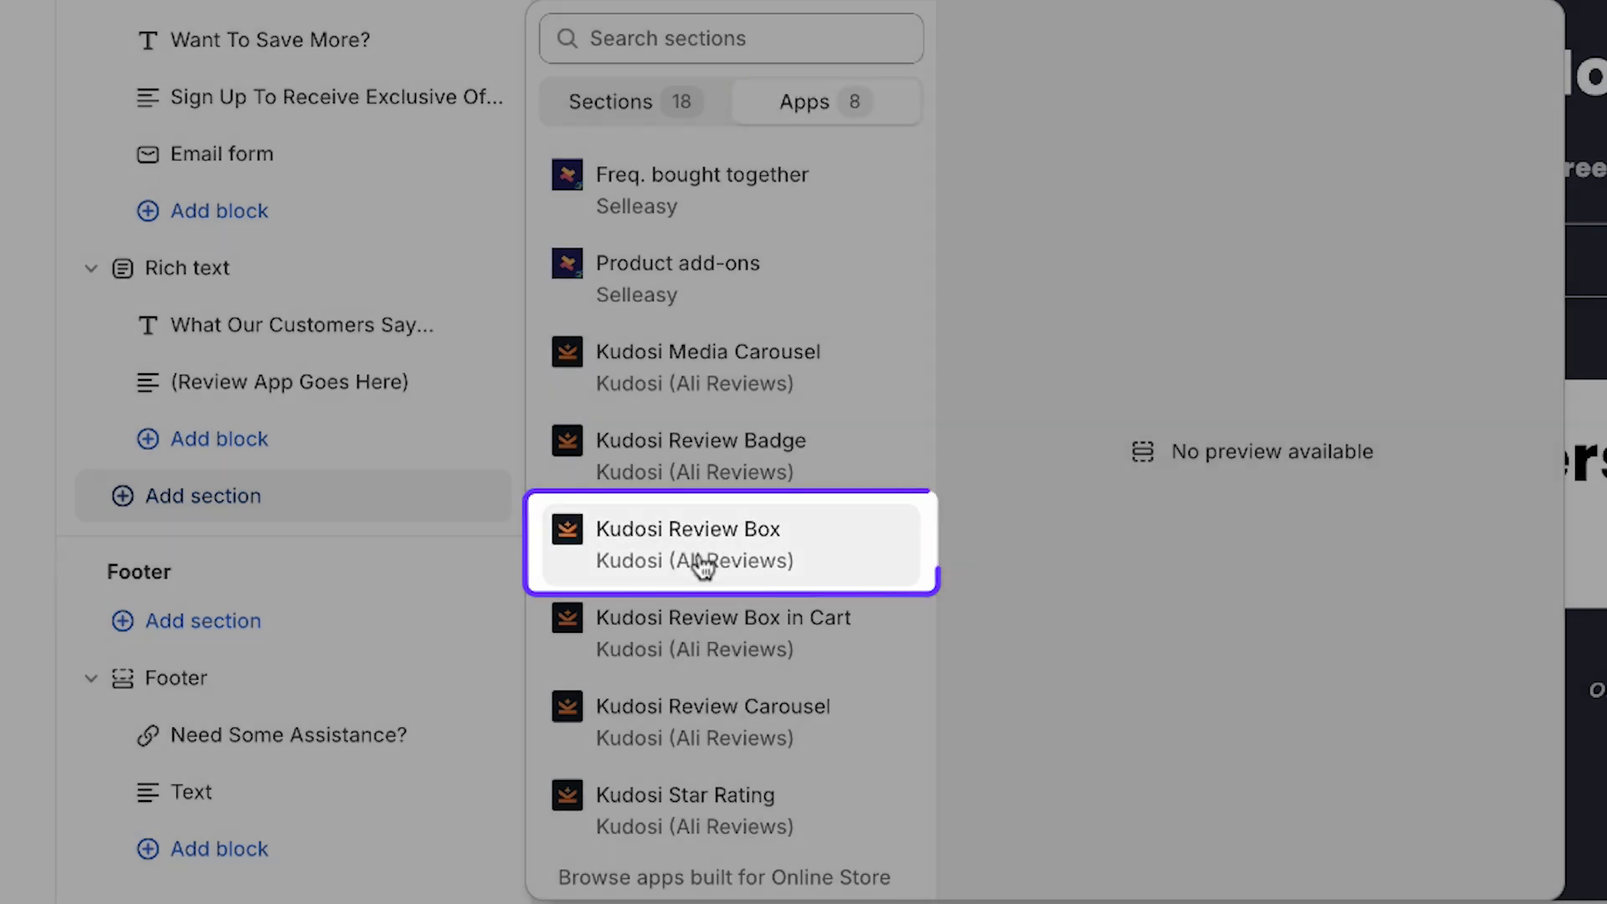
click(703, 566)
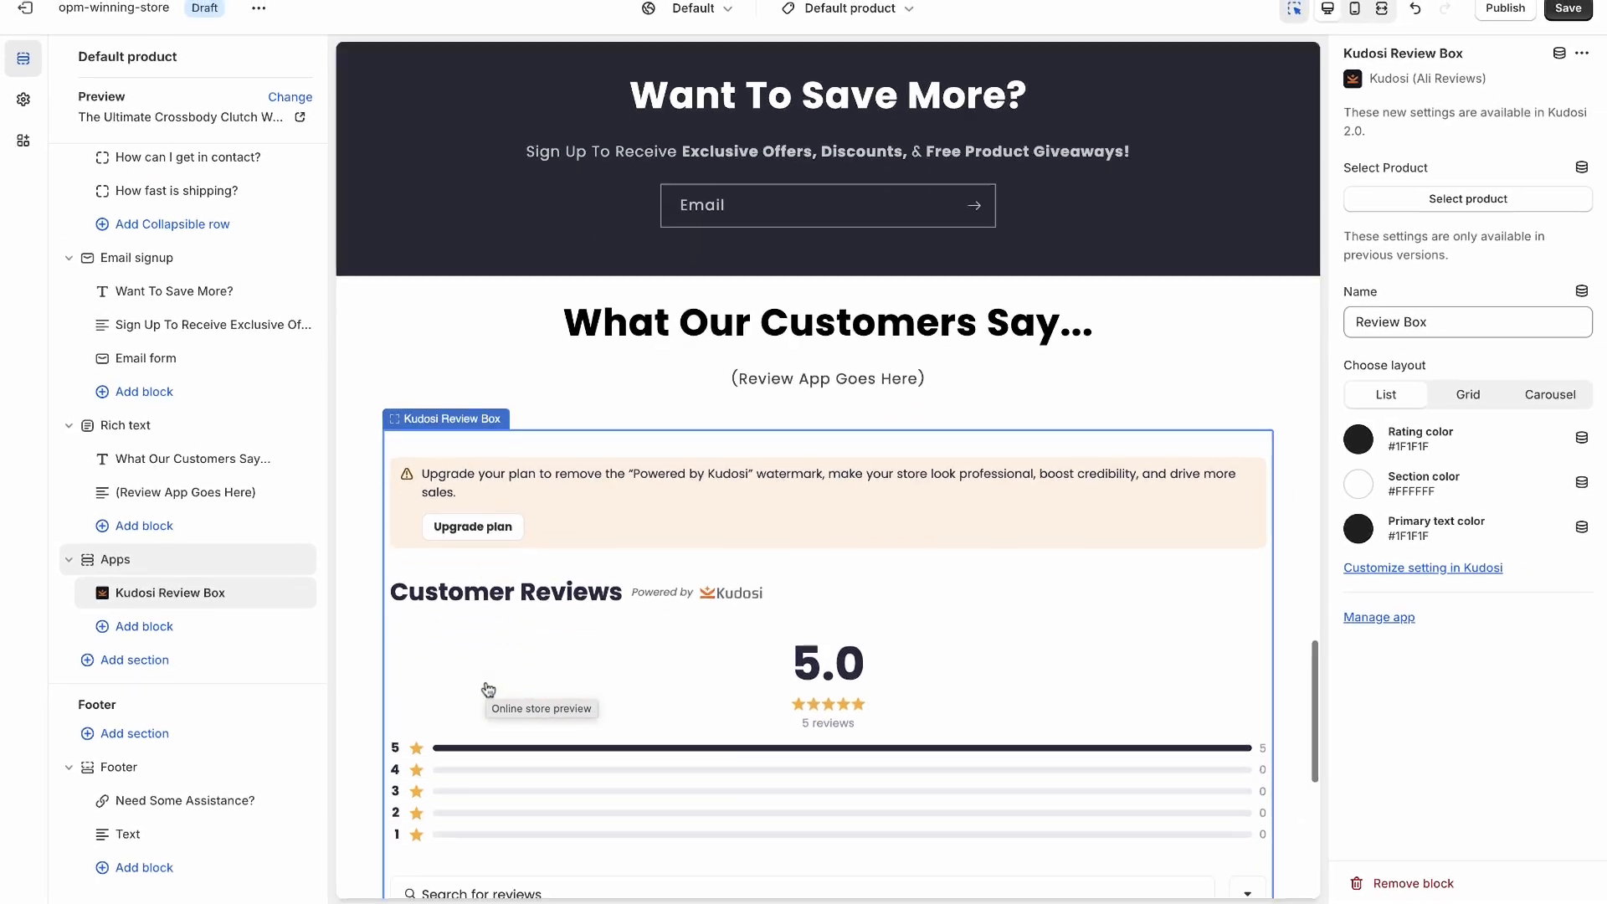
scroll(488, 688, down, 10)
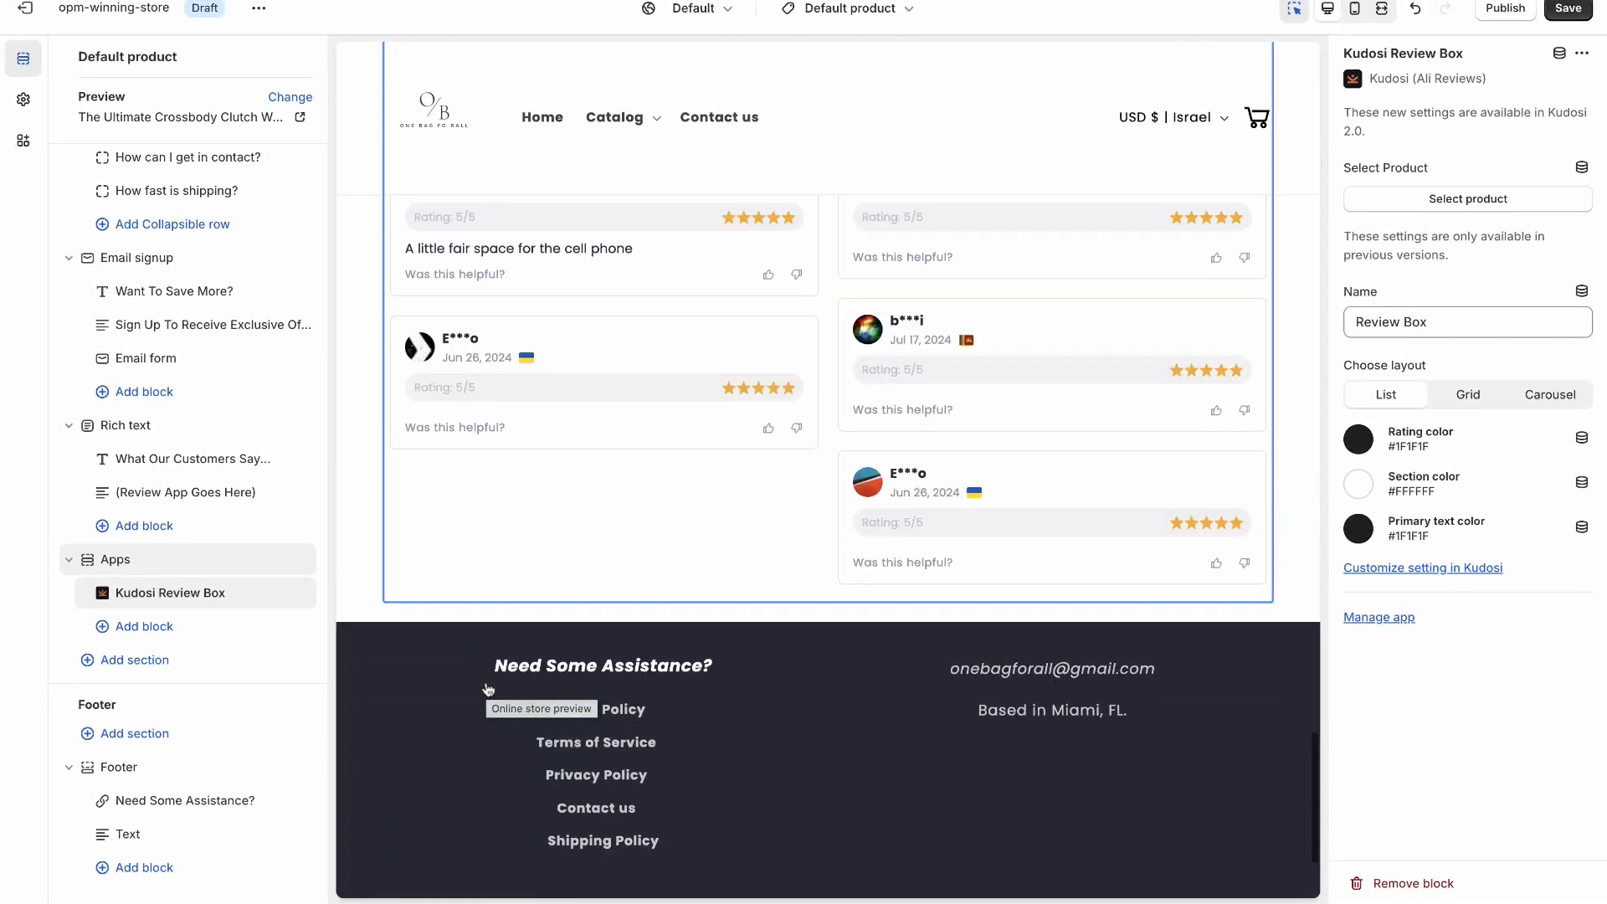
scroll(488, 689, up, 10)
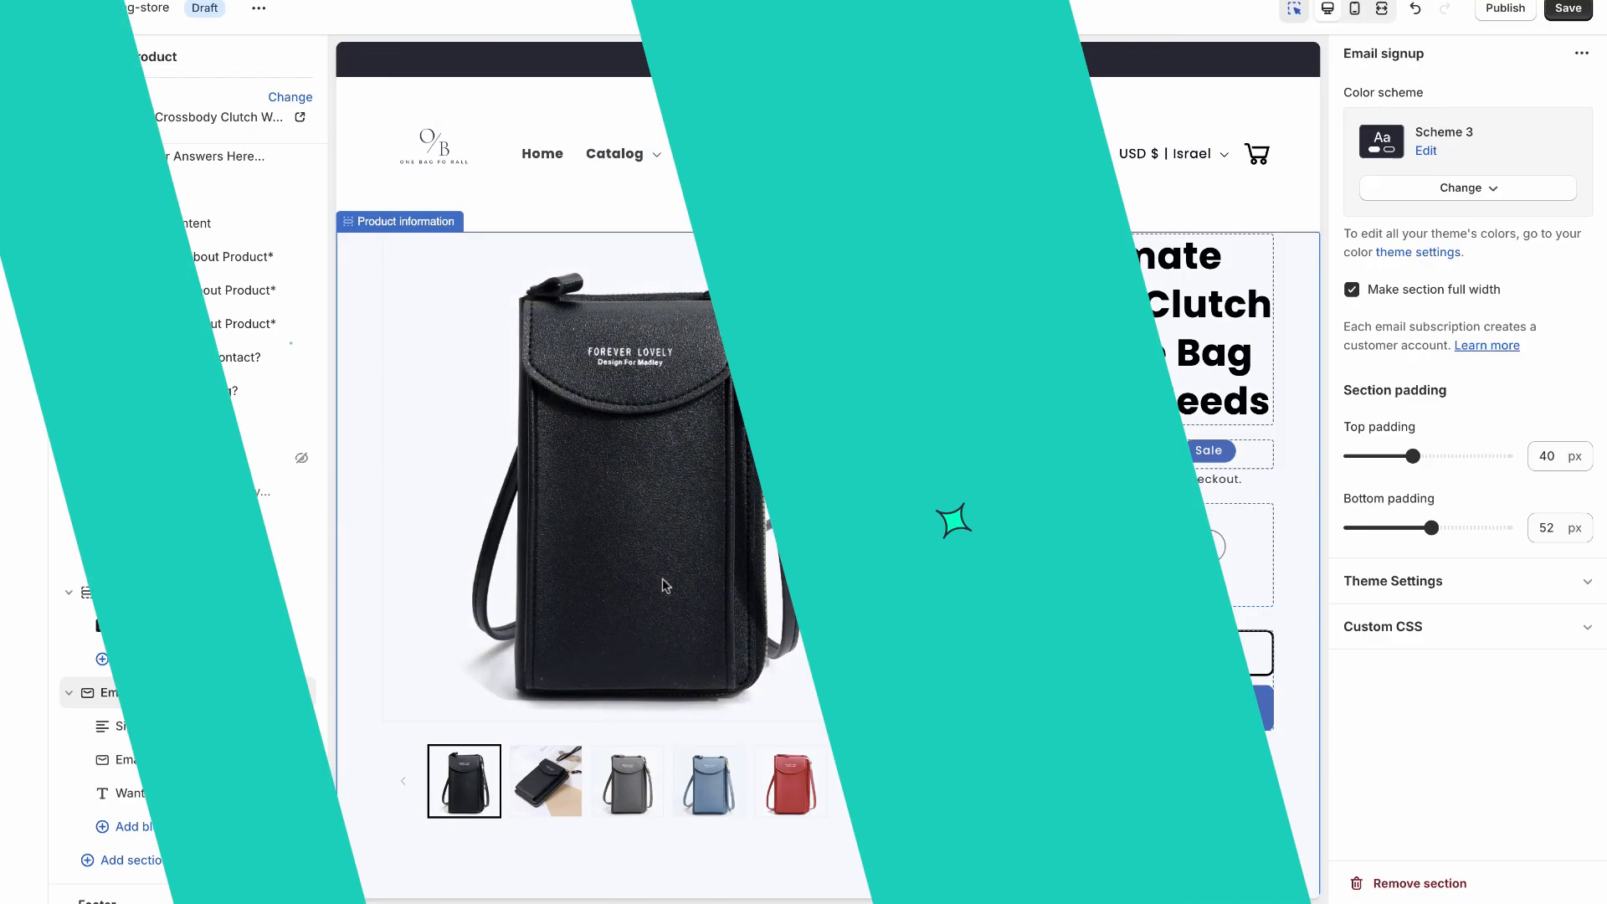
- Set the image of the Main Benefit #1 section to the red bag photo IMG_2443_700x_700x from the store files
scroll(661, 579, down, 10)
click(999, 393)
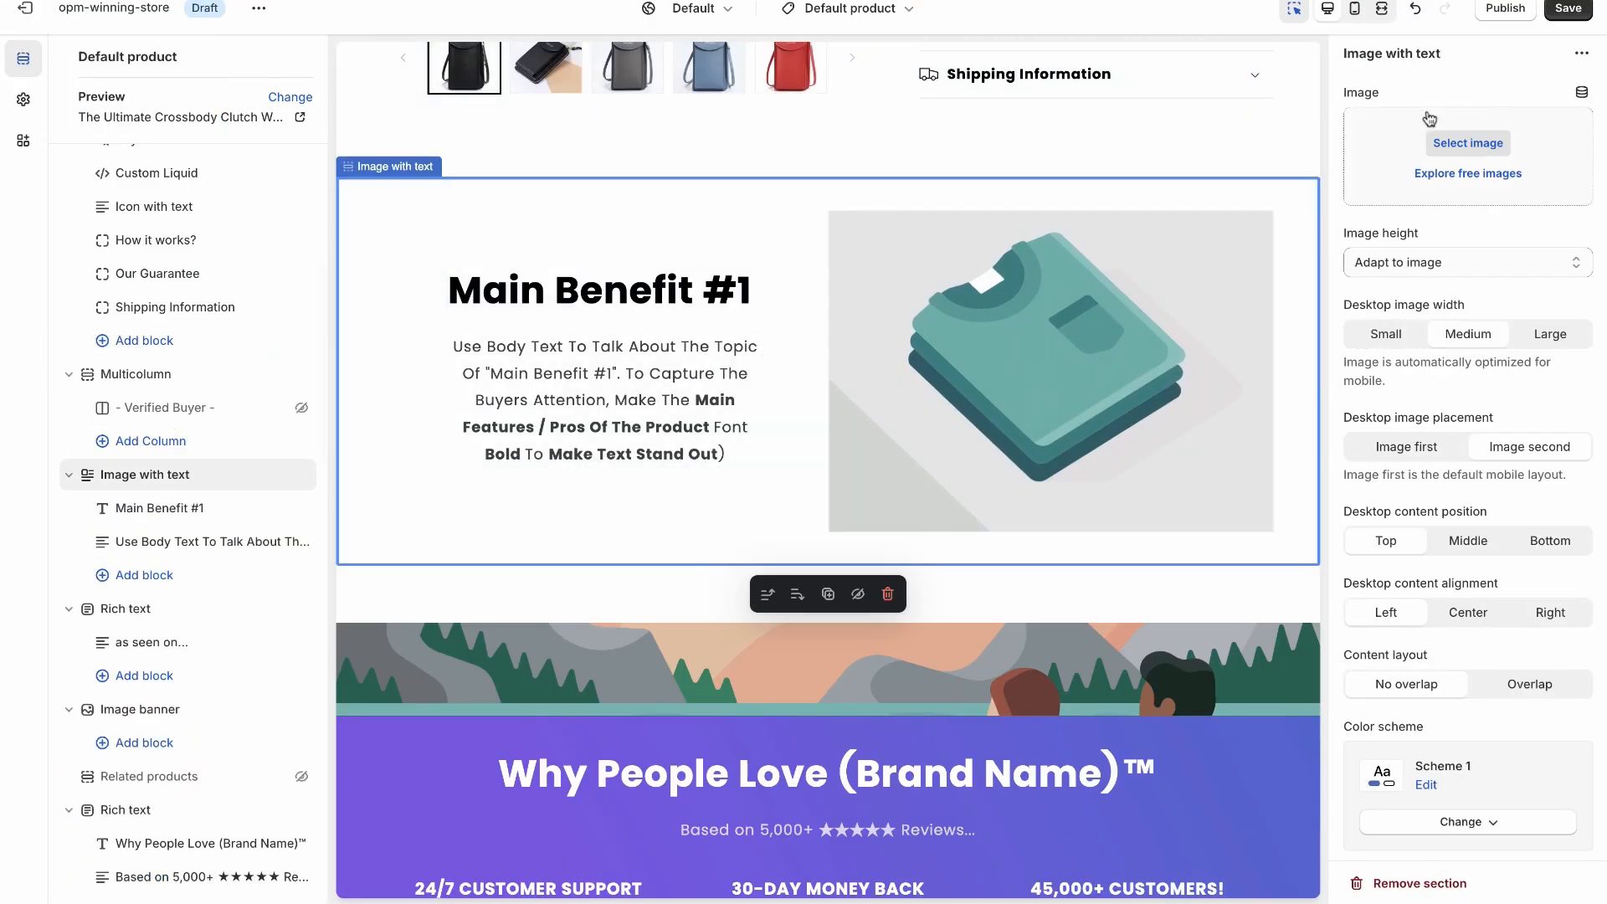
click(1465, 146)
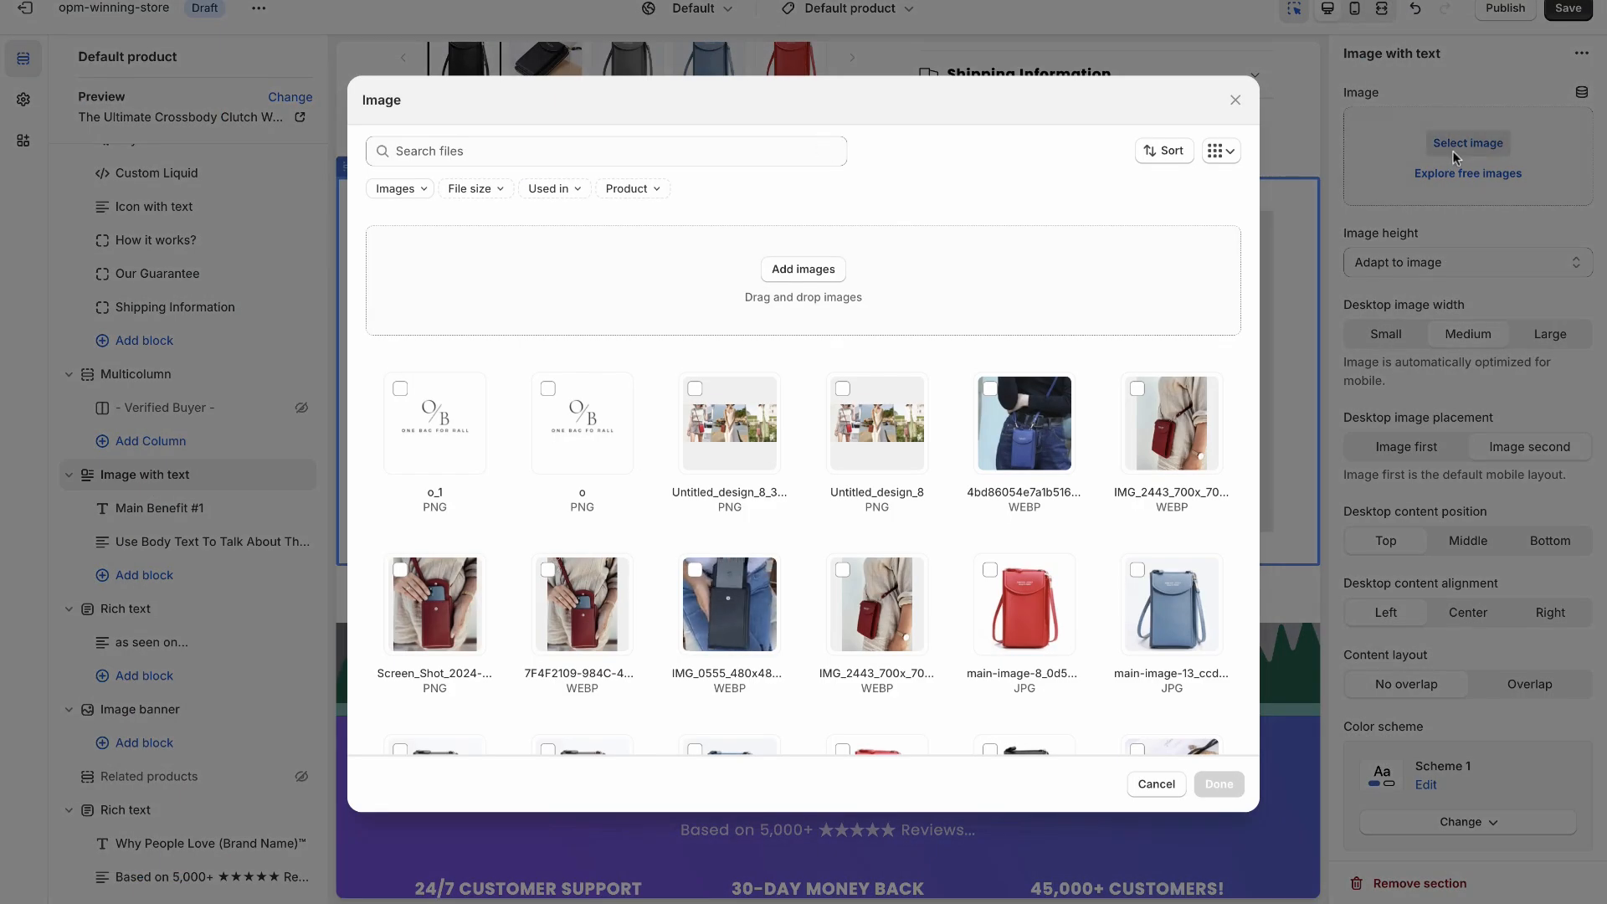
click(1171, 422)
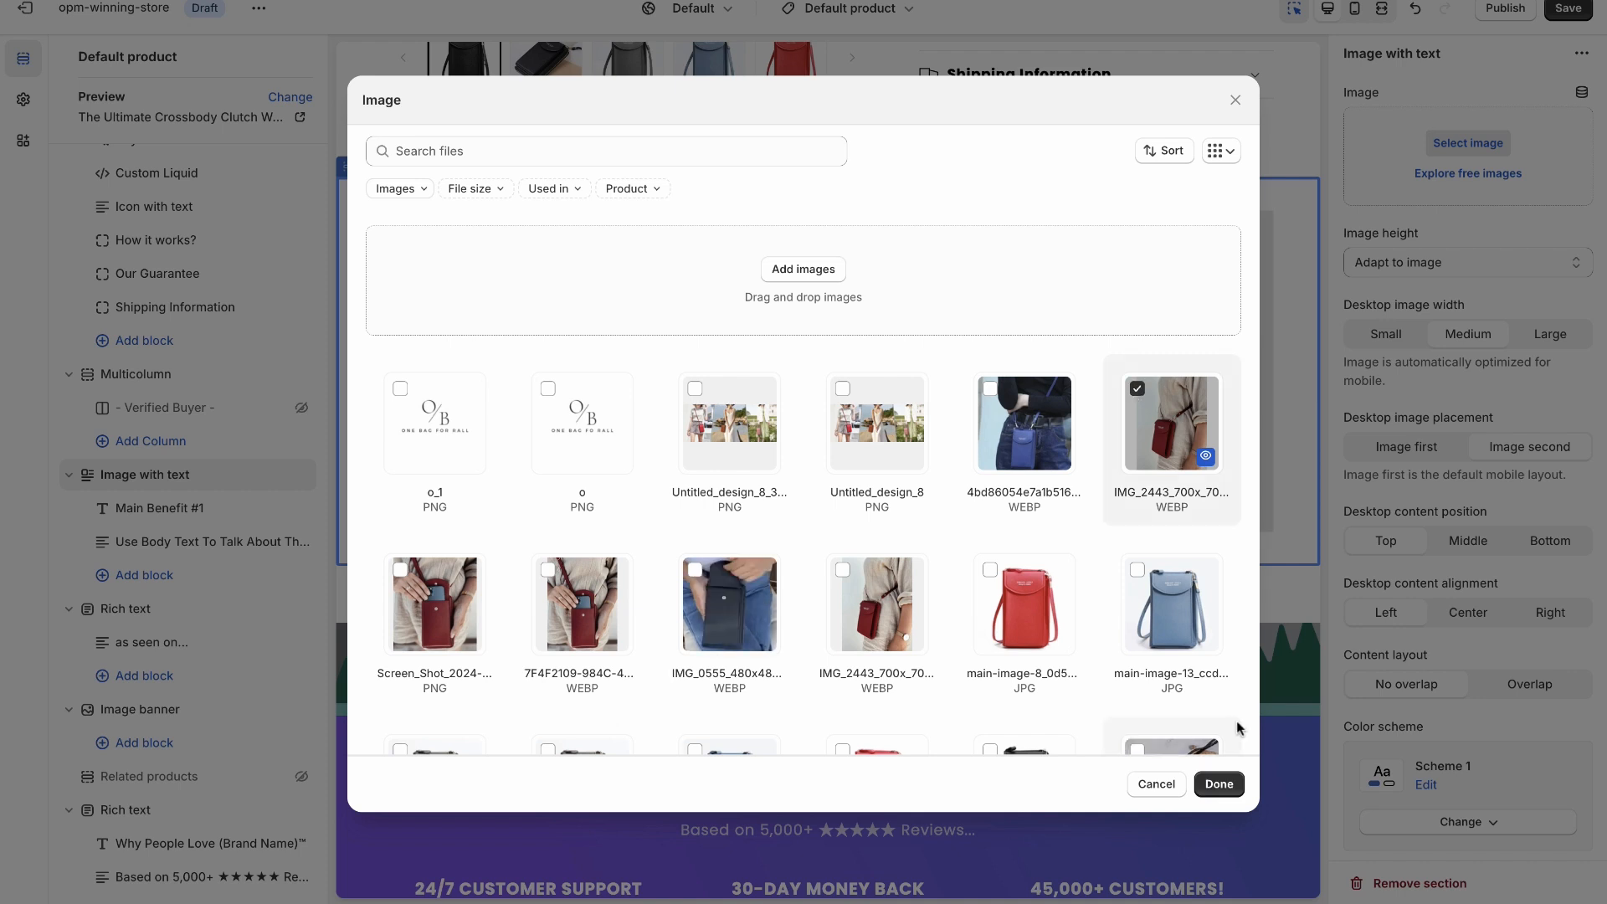
click(1219, 783)
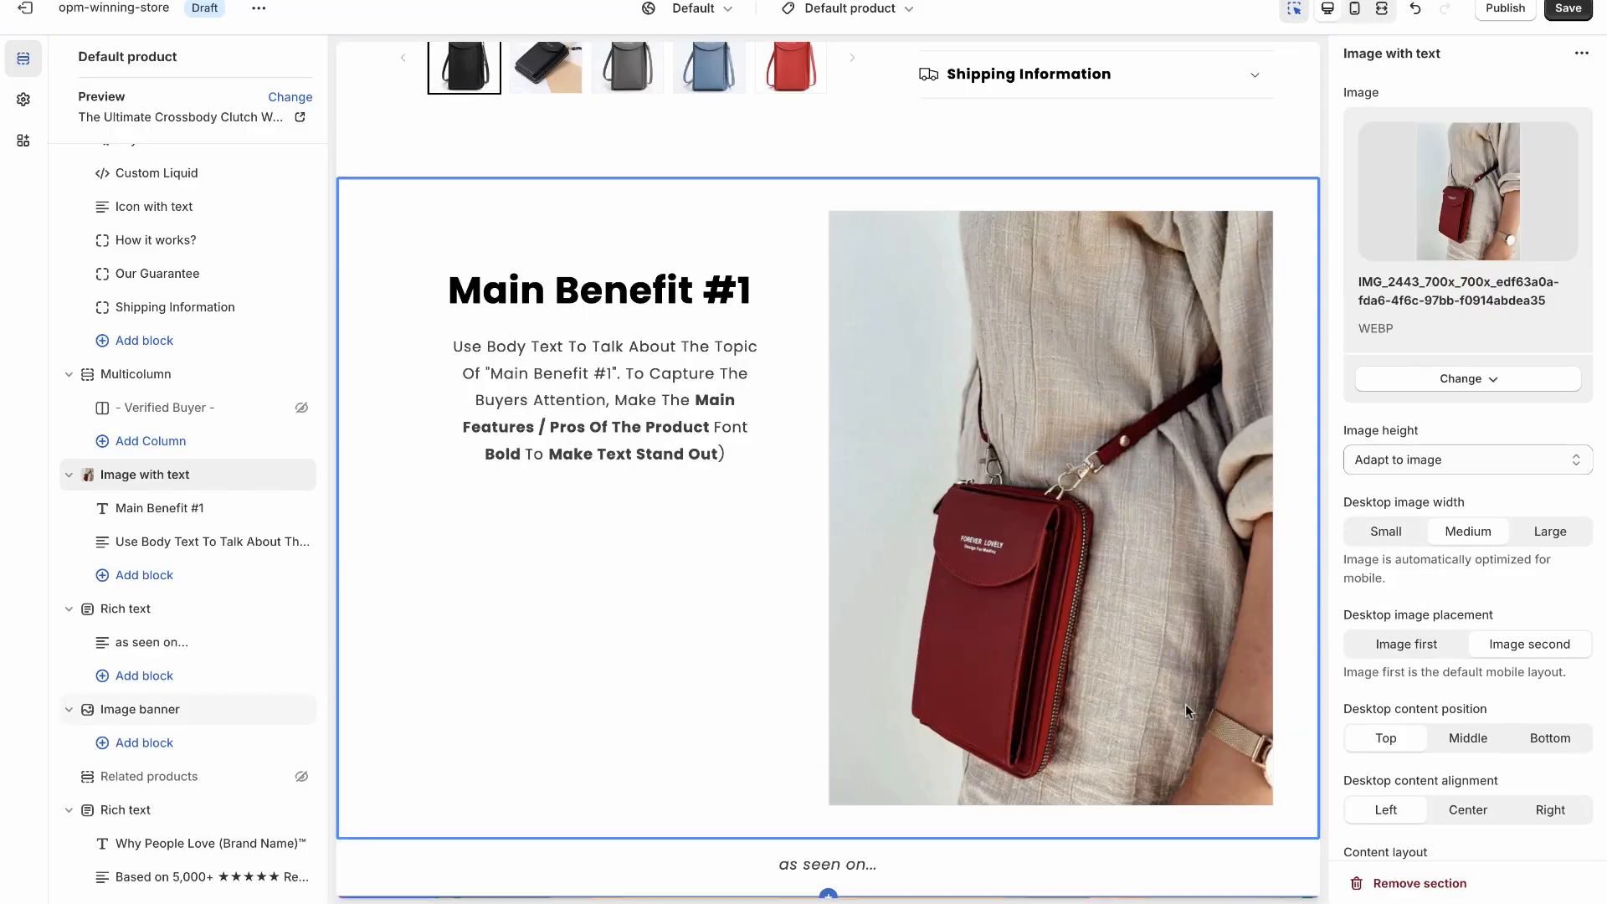
- Upload IMG_0544_480x480.webp from Downloads as the image of the "Handle The Objection / Benefit #2" section
scroll(1185, 704, down, 10)
click(690, 242)
click(1468, 143)
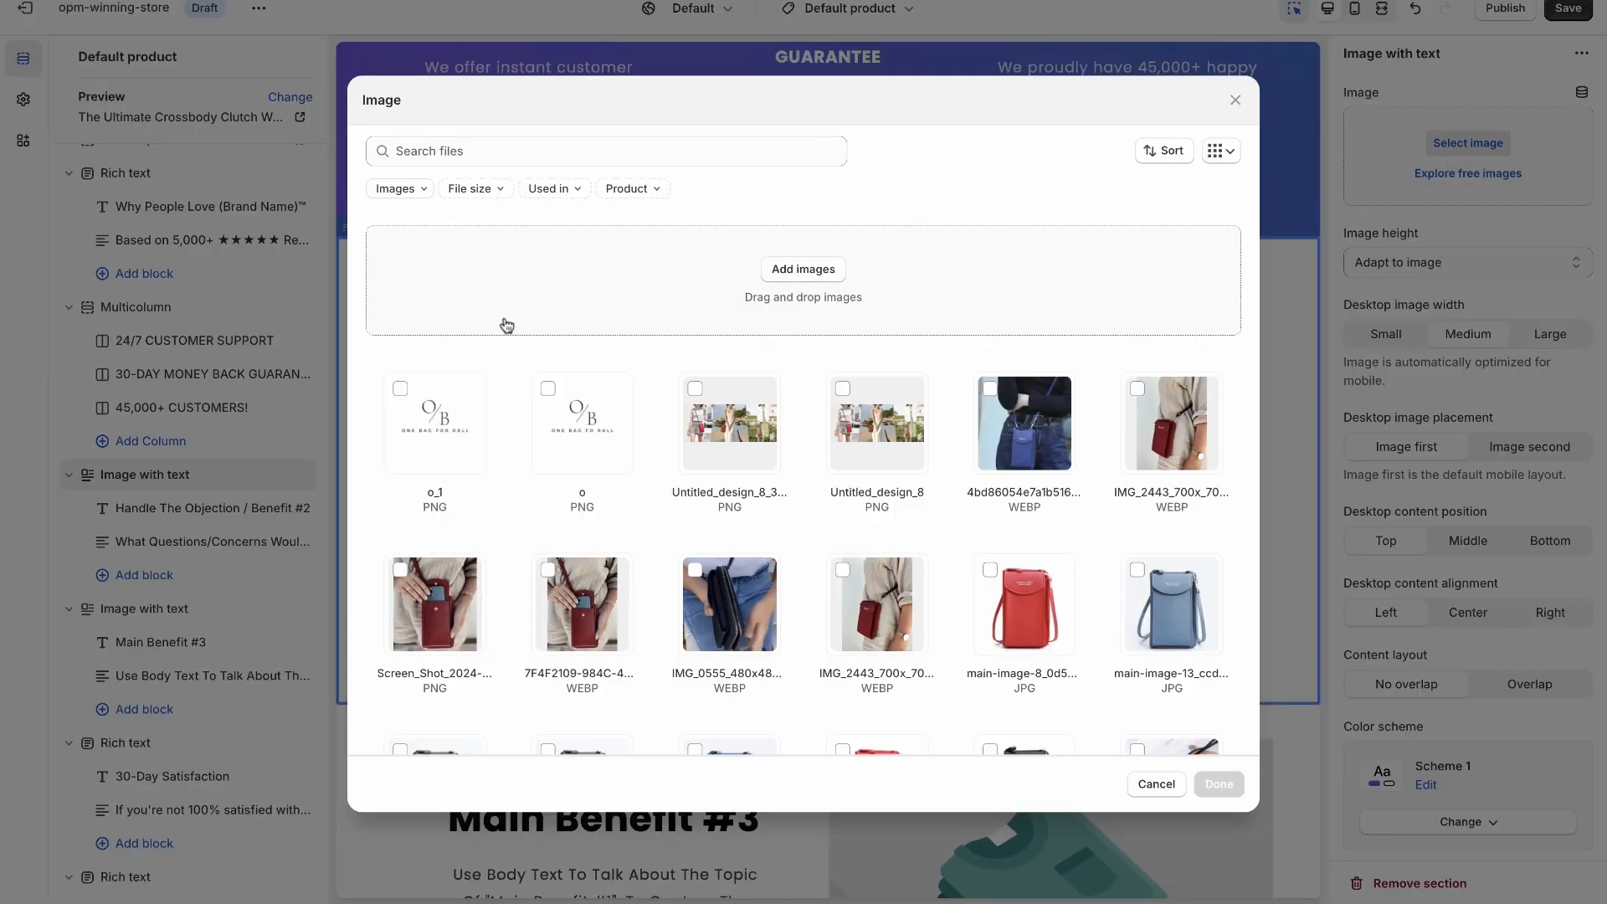
click(801, 270)
click(686, 299)
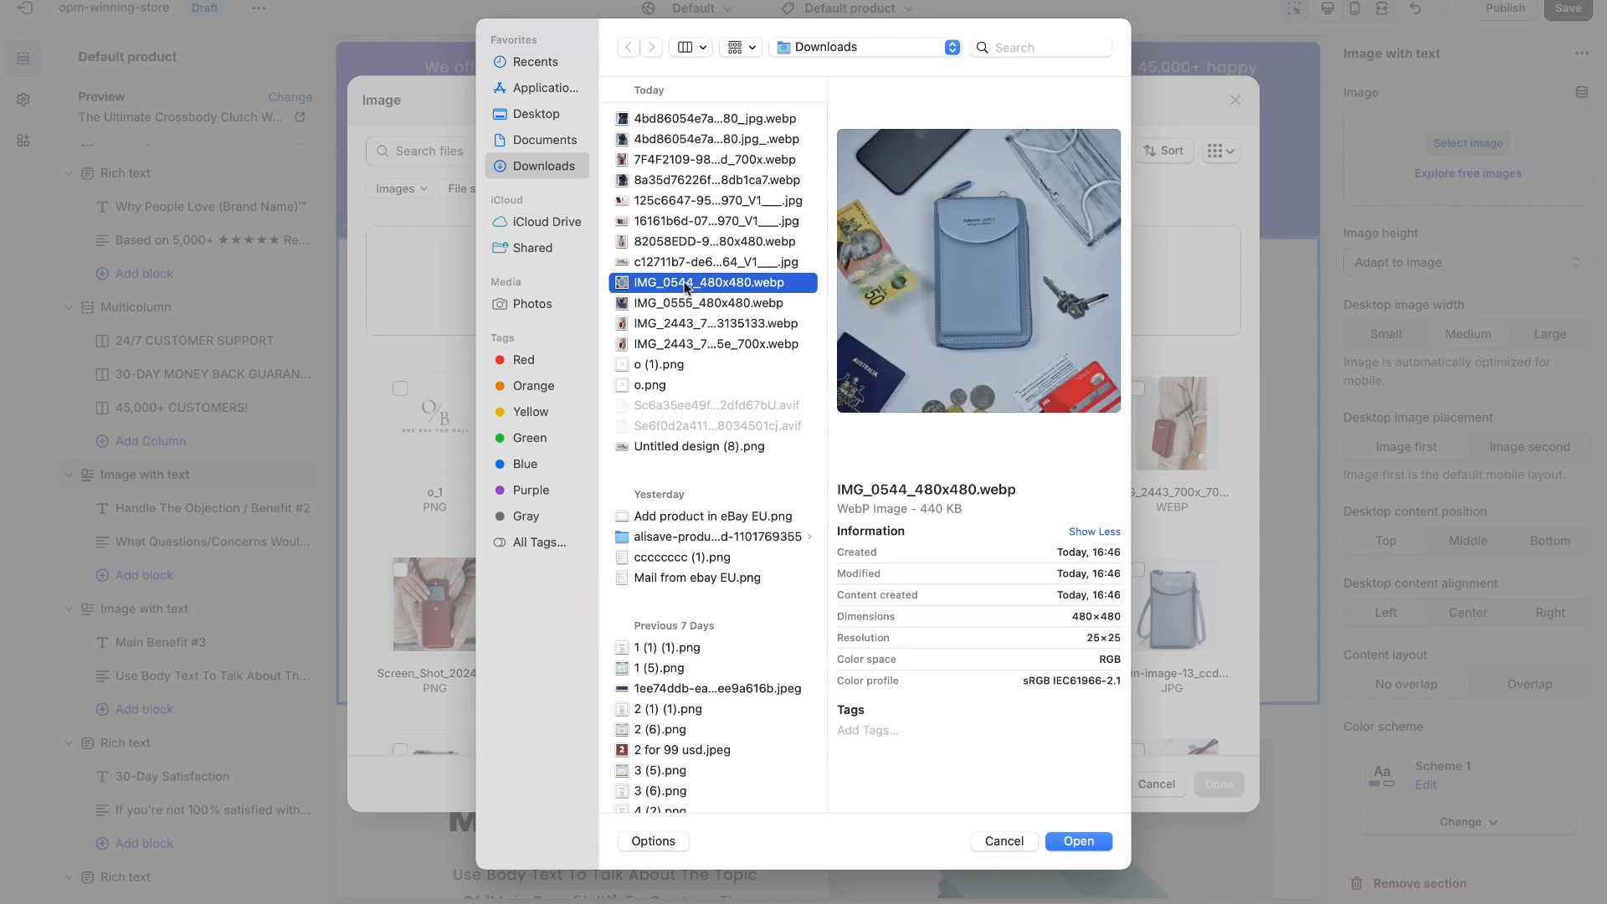
double_click(684, 287)
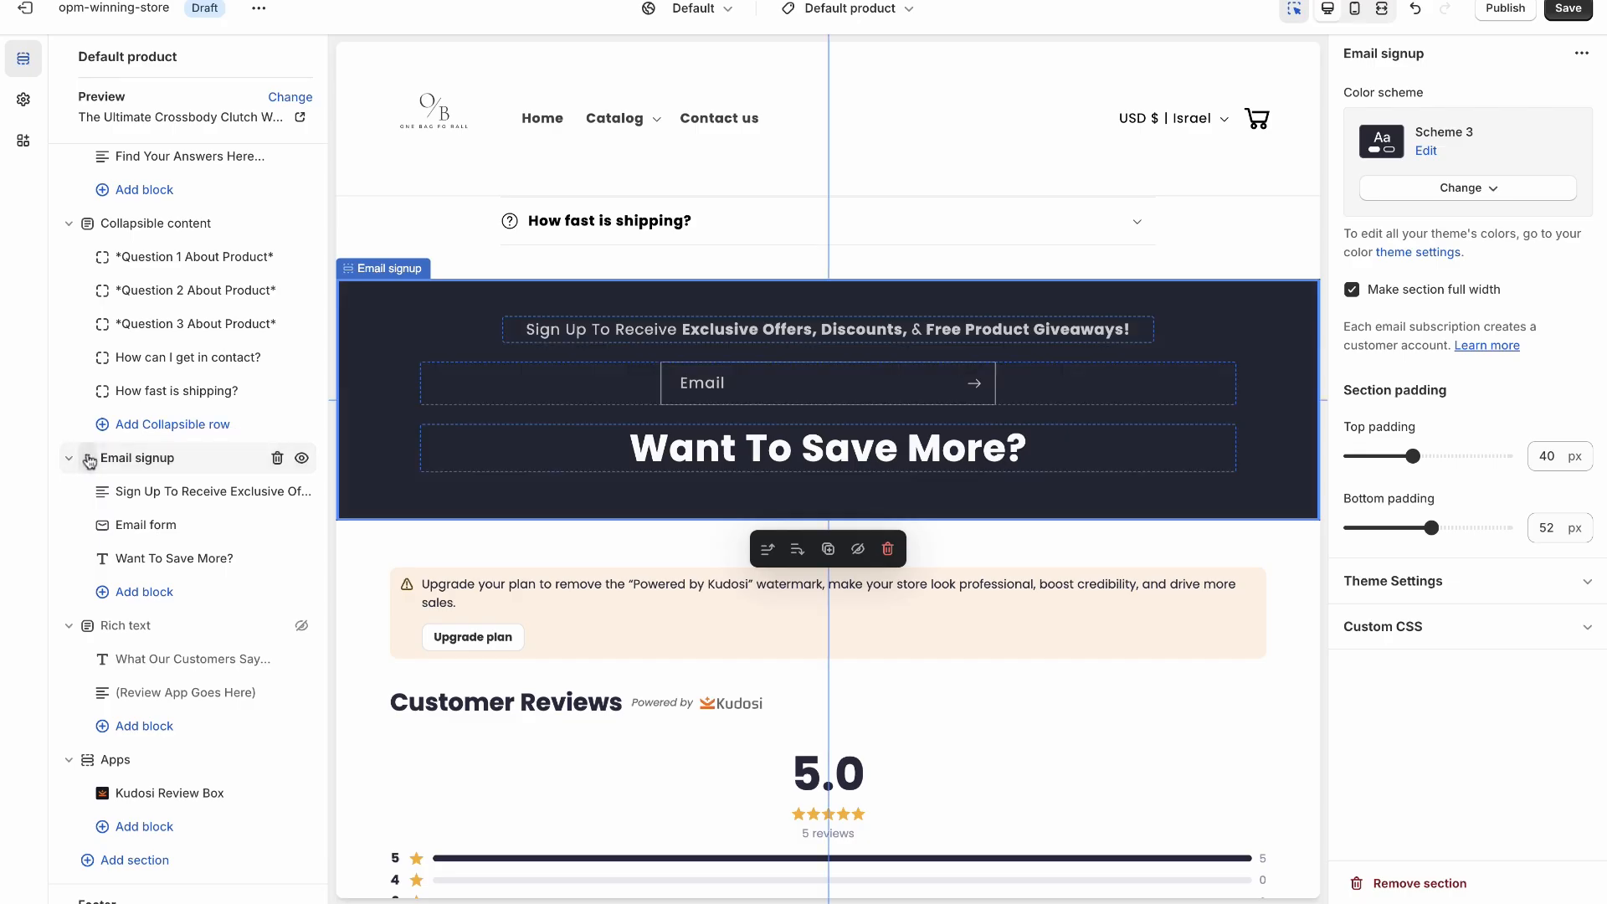
- Move the Email signup section below the Kudosi Review Box section
drag(88, 460, 117, 693)
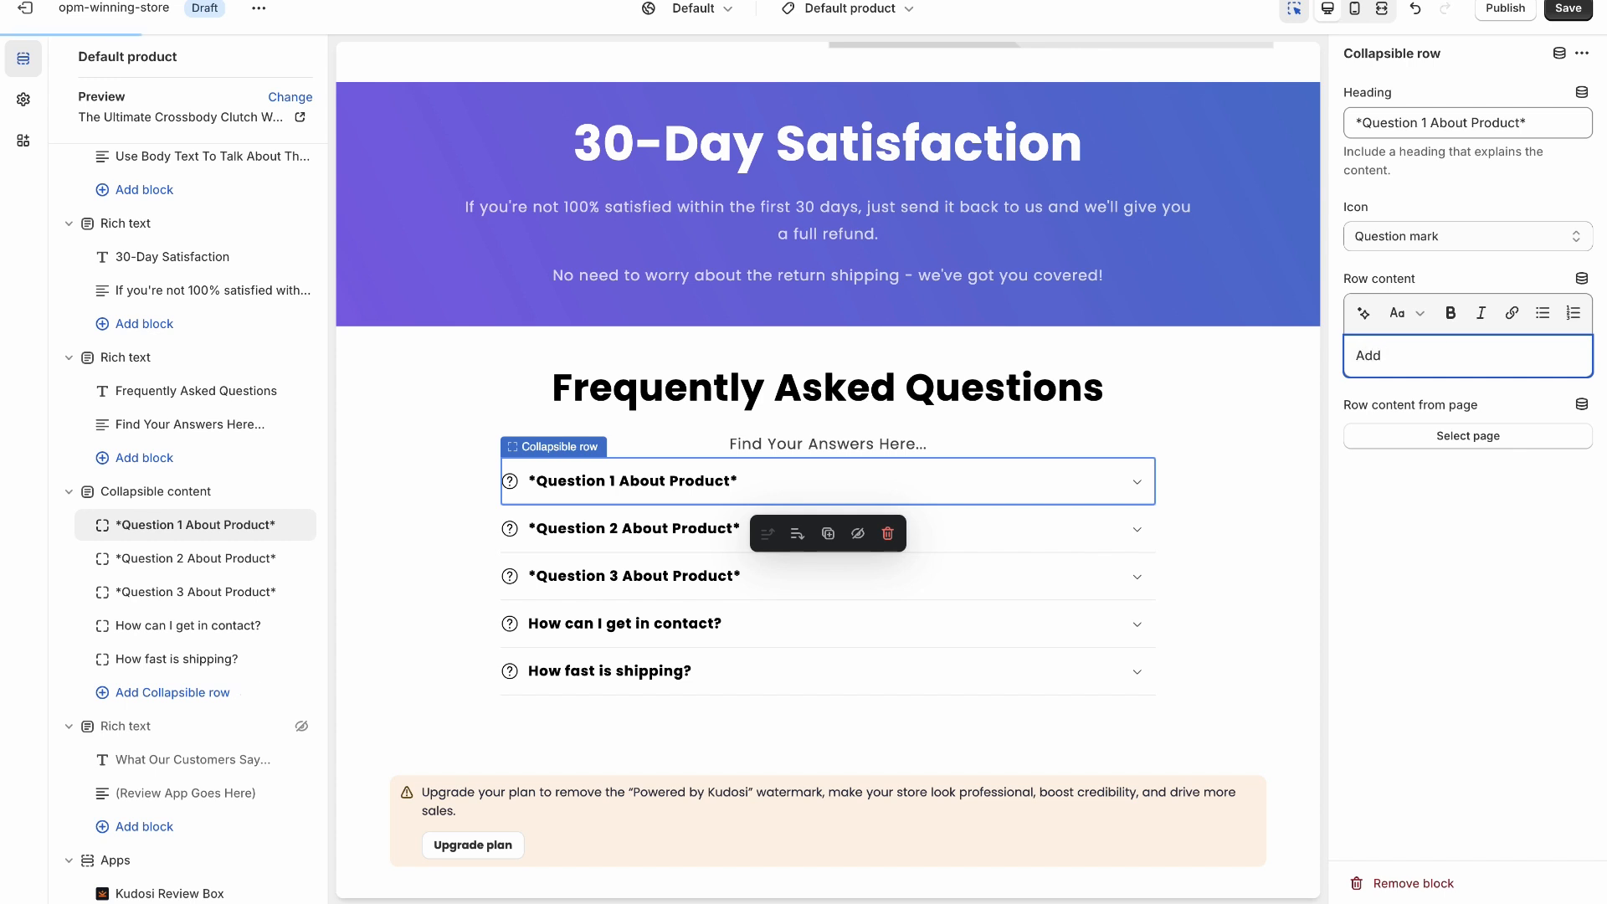
- Set the content of the "*Question 1 About Product*" row to "Add the answer here" and toggle the row in the preview
text(answer here)
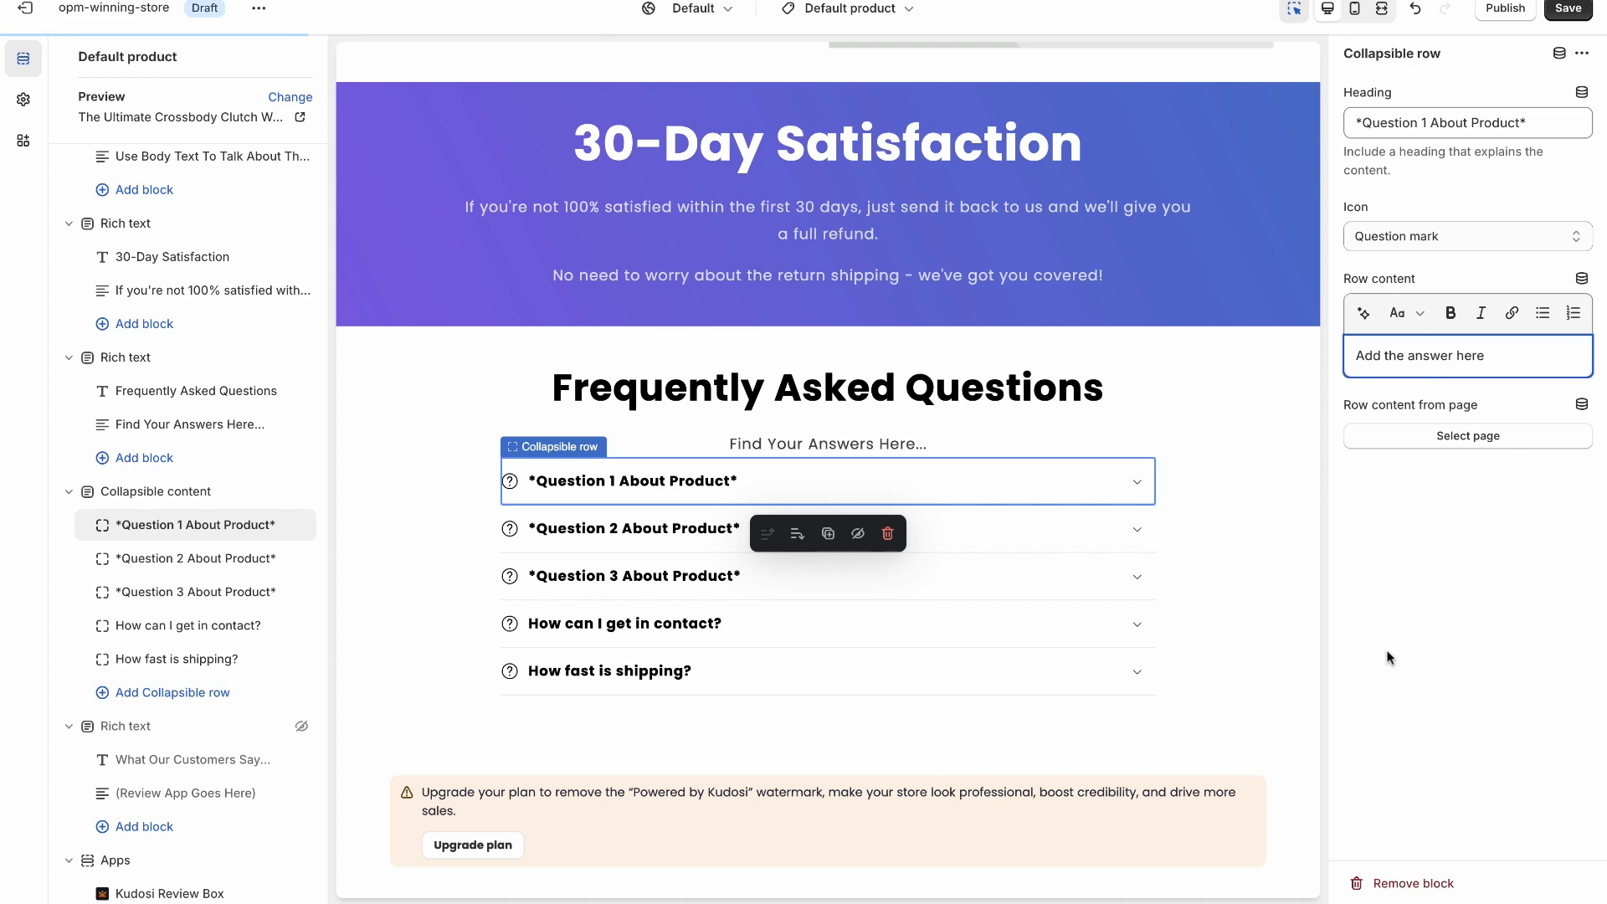
click(1177, 514)
click(1140, 488)
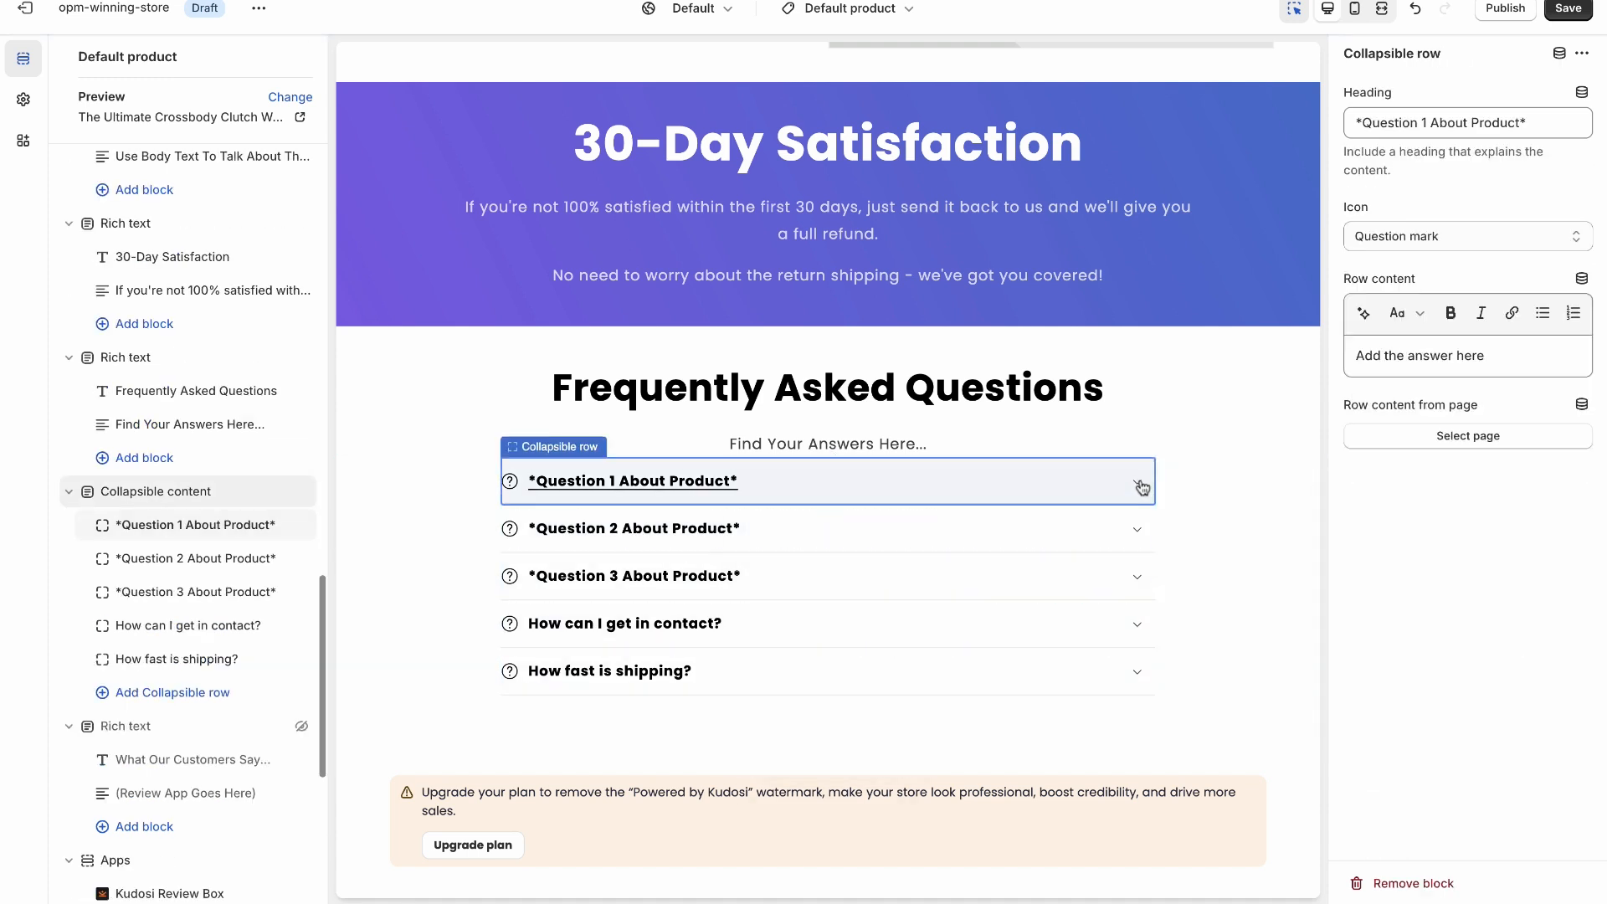
click(1141, 487)
click(1141, 487)
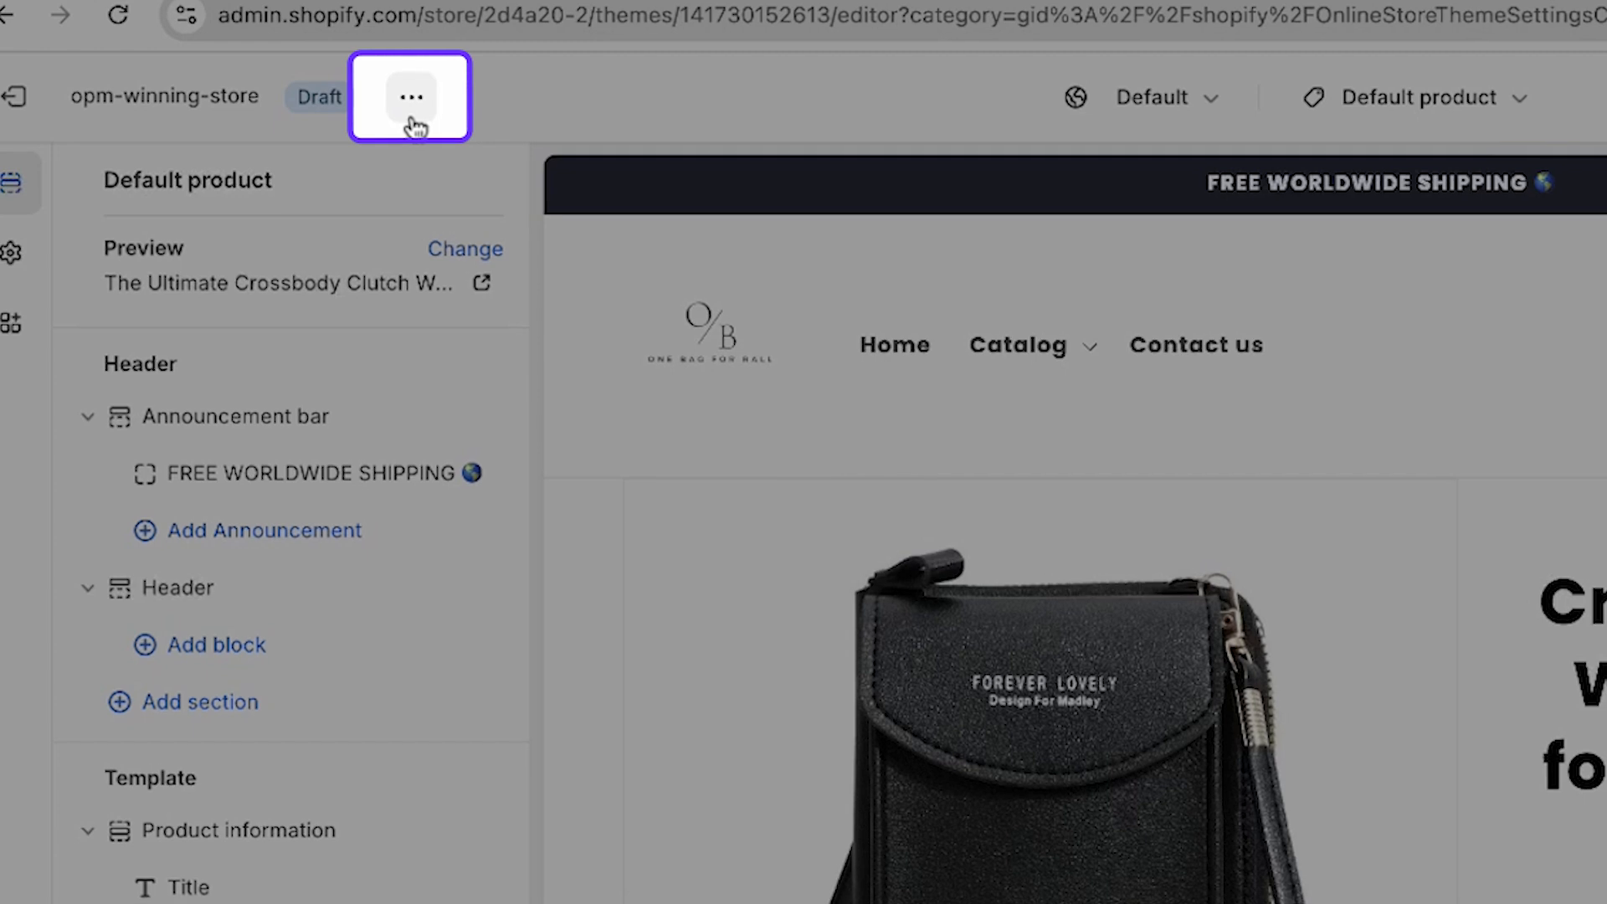
- Preview the draft theme, look through the home page from banner to footer, and follow the "Get Yours Now!" link
click(414, 119)
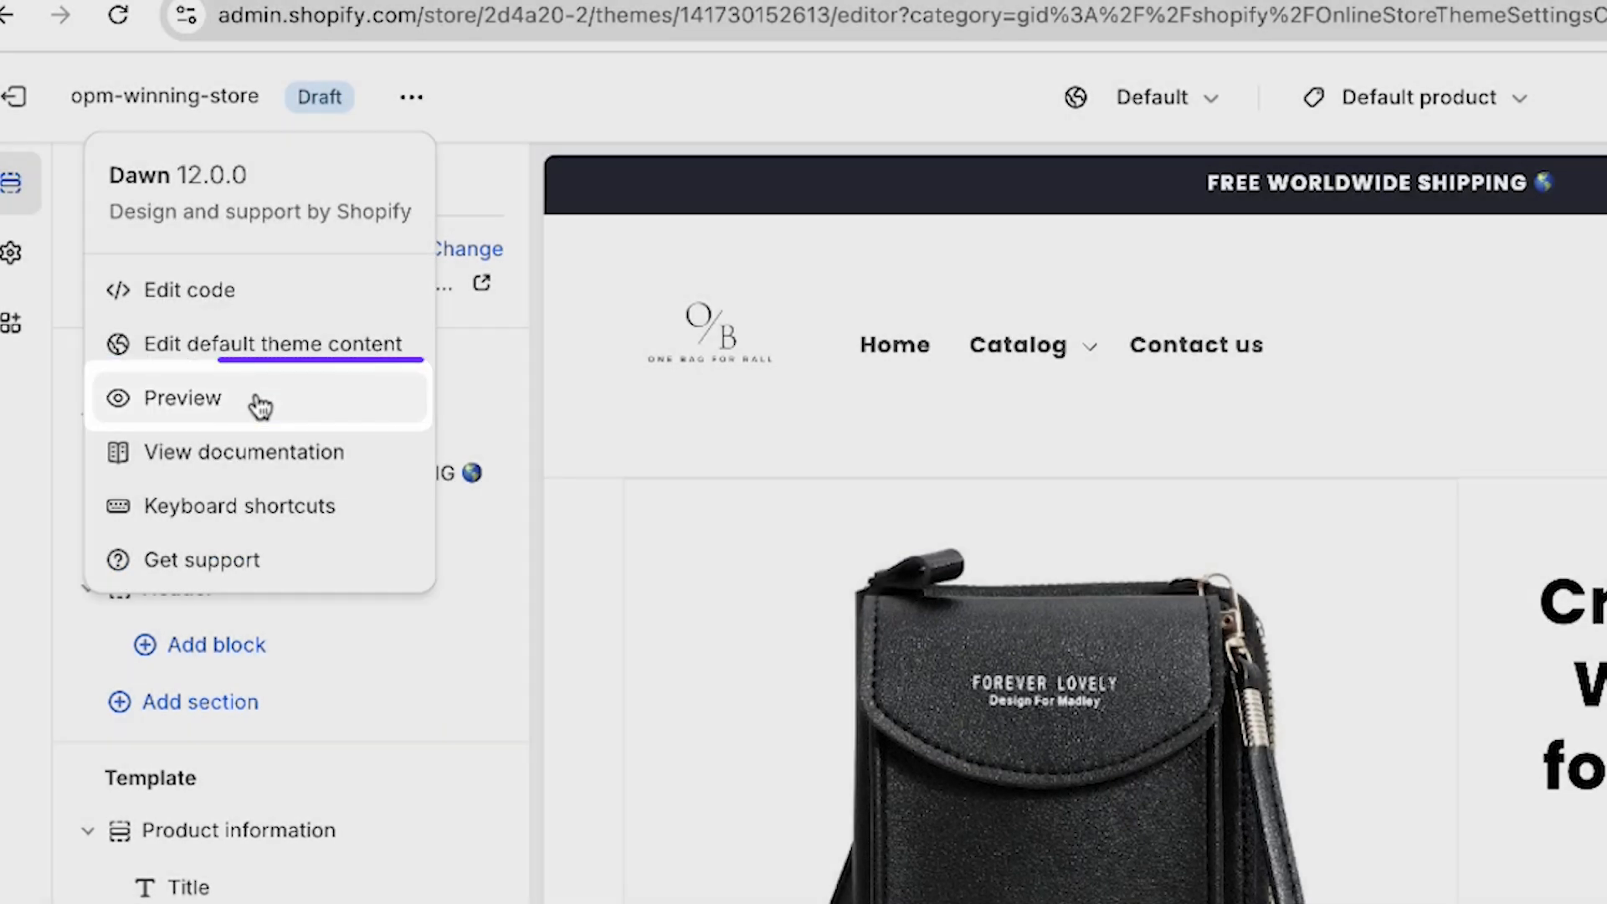
click(254, 400)
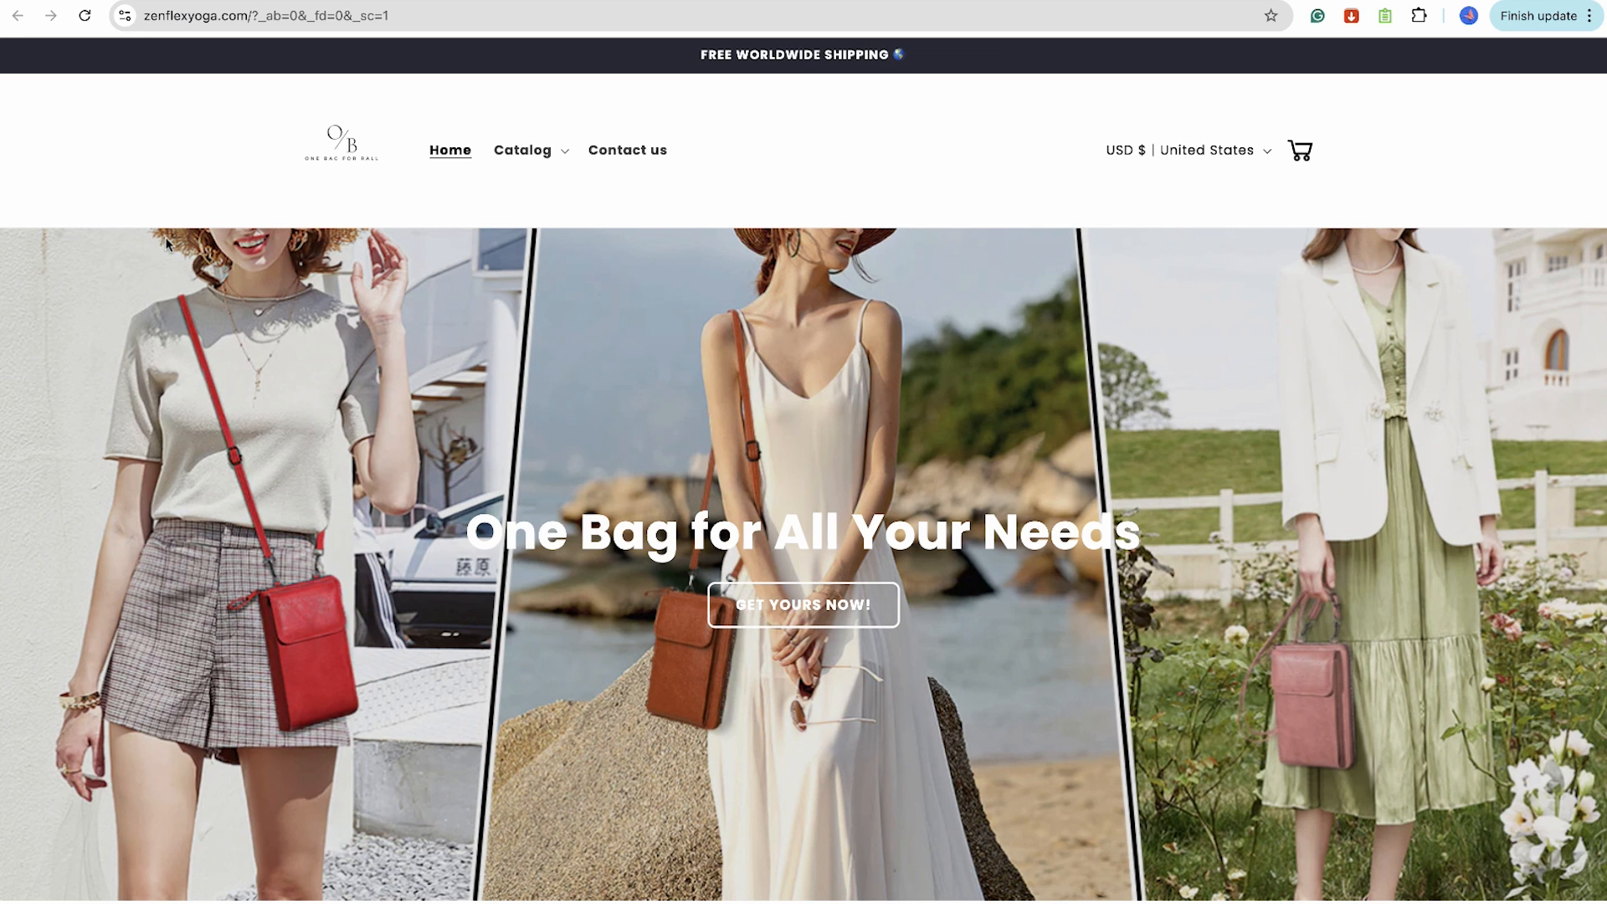
scroll(165, 242, down, 4)
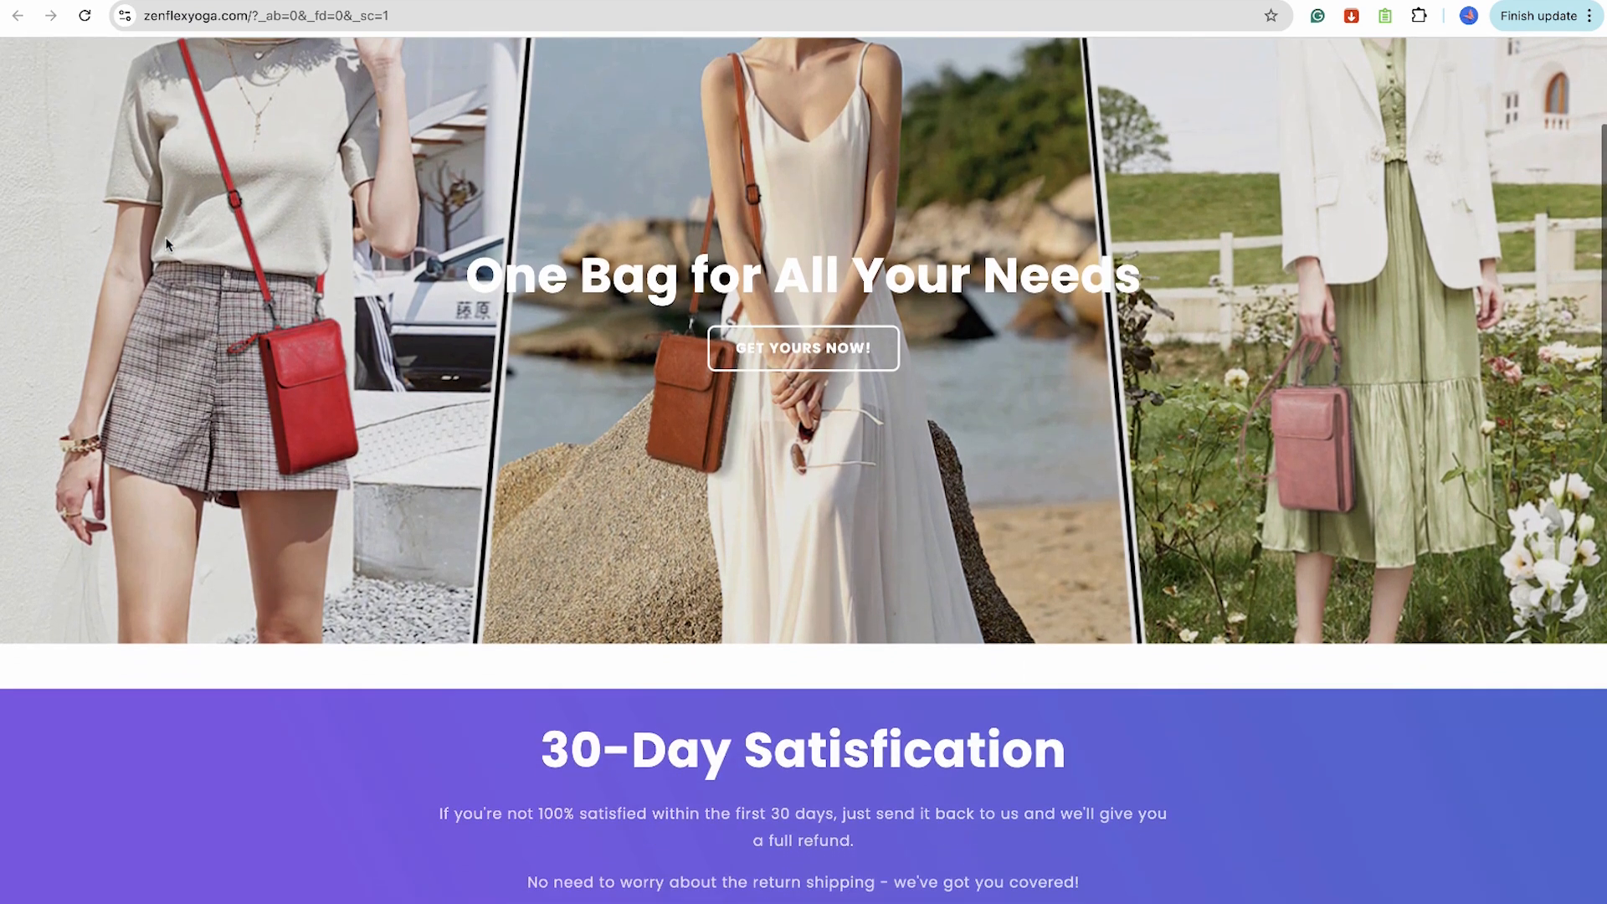
scroll(166, 243, down, 8)
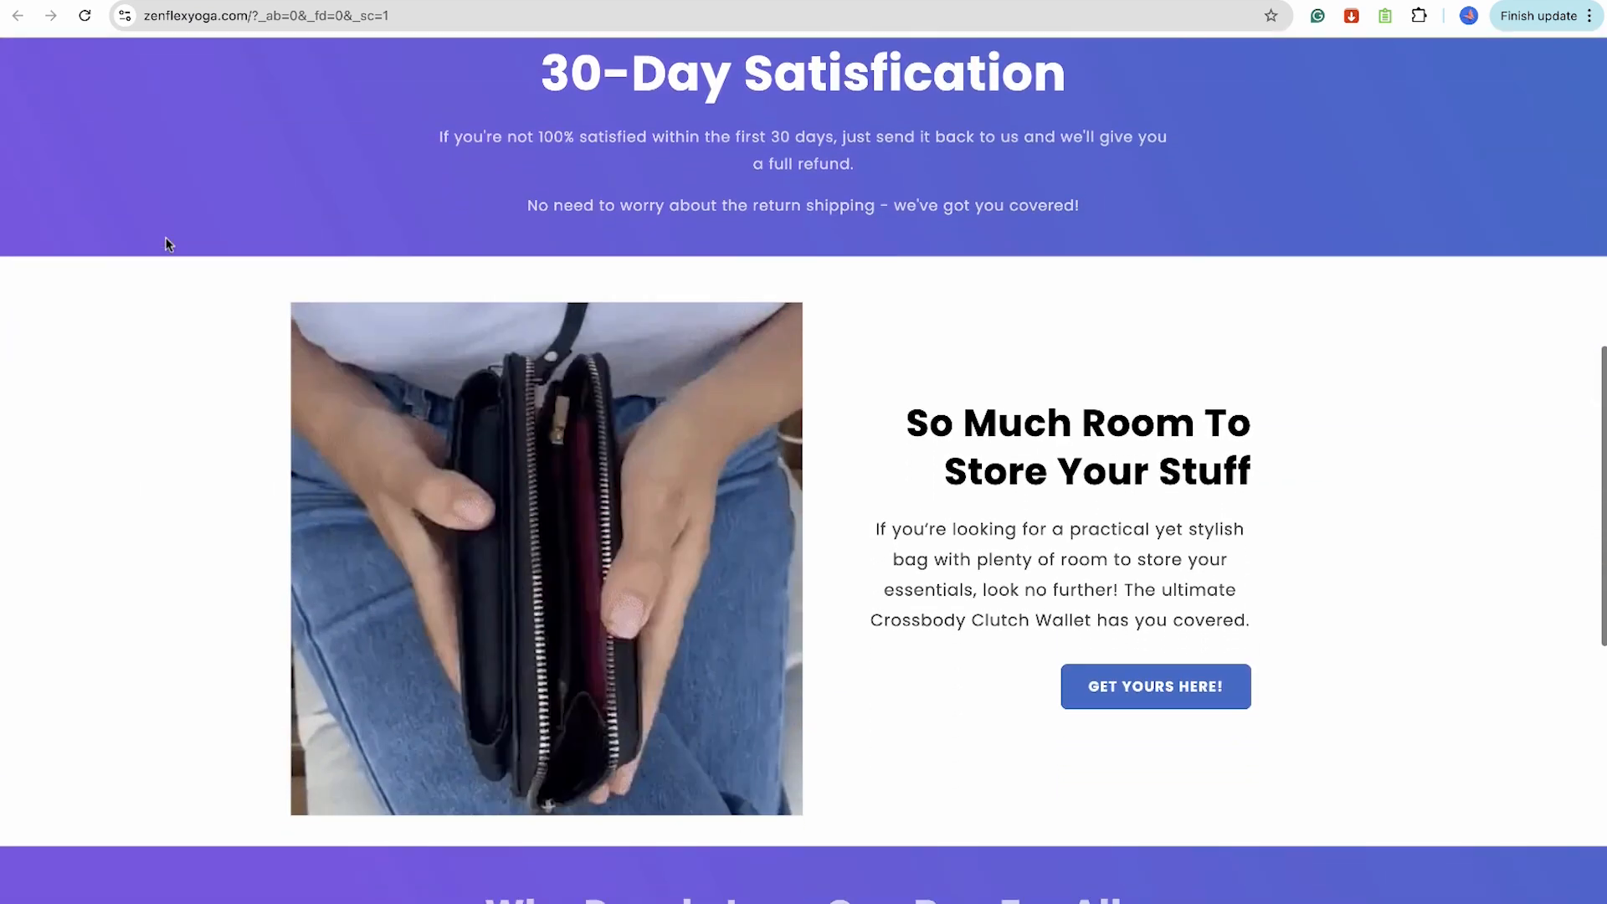
scroll(166, 244, down, 5)
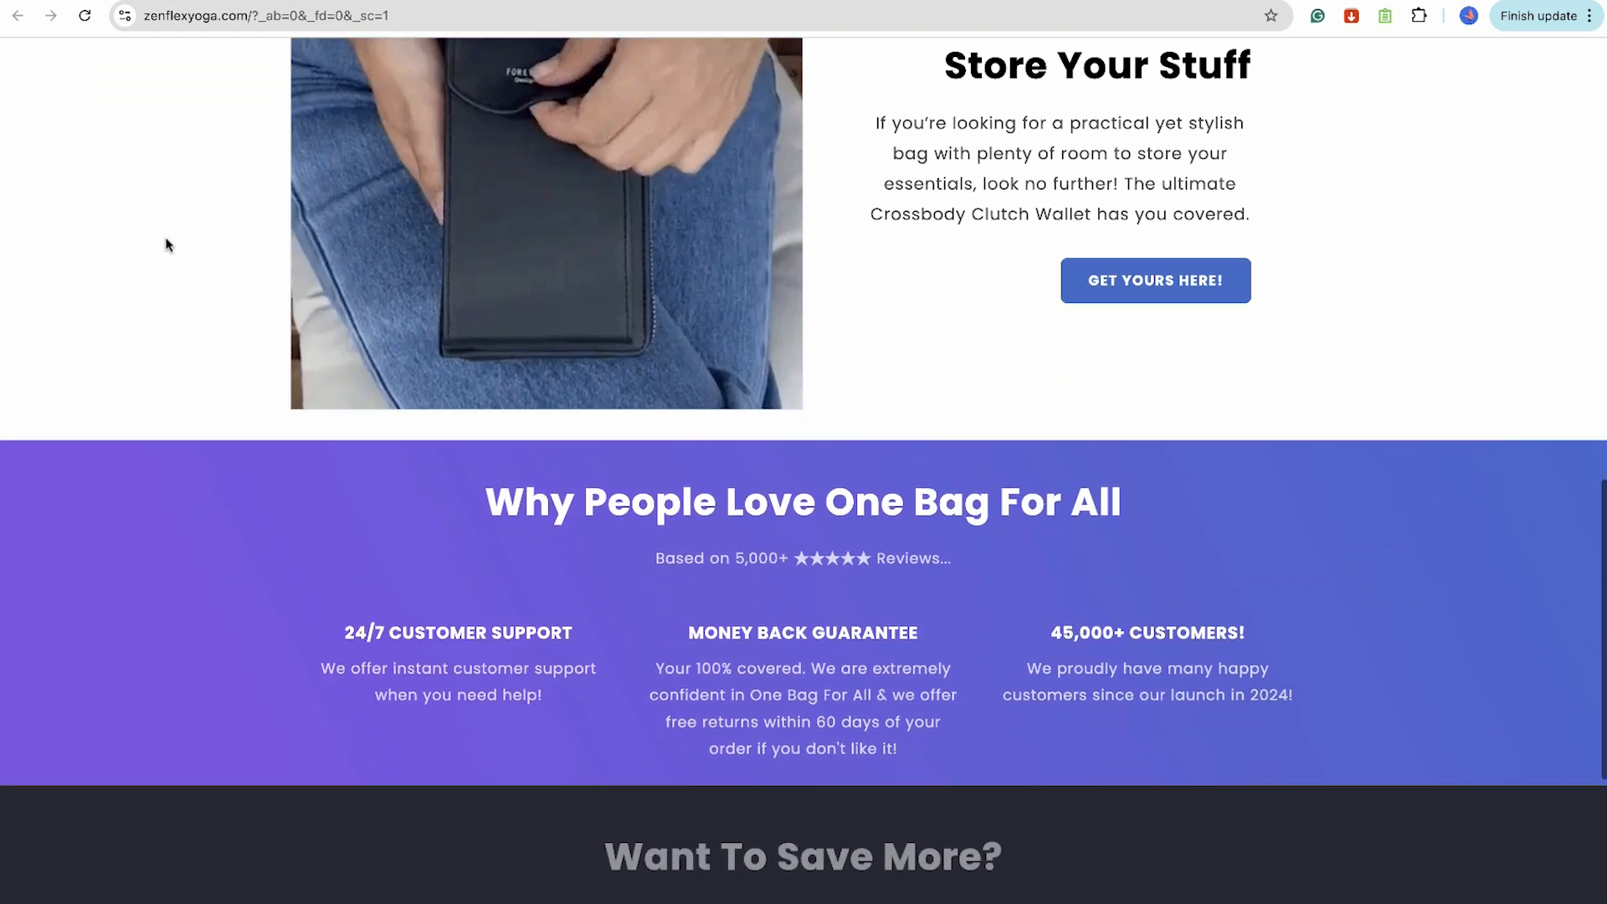
scroll(166, 243, down, 7)
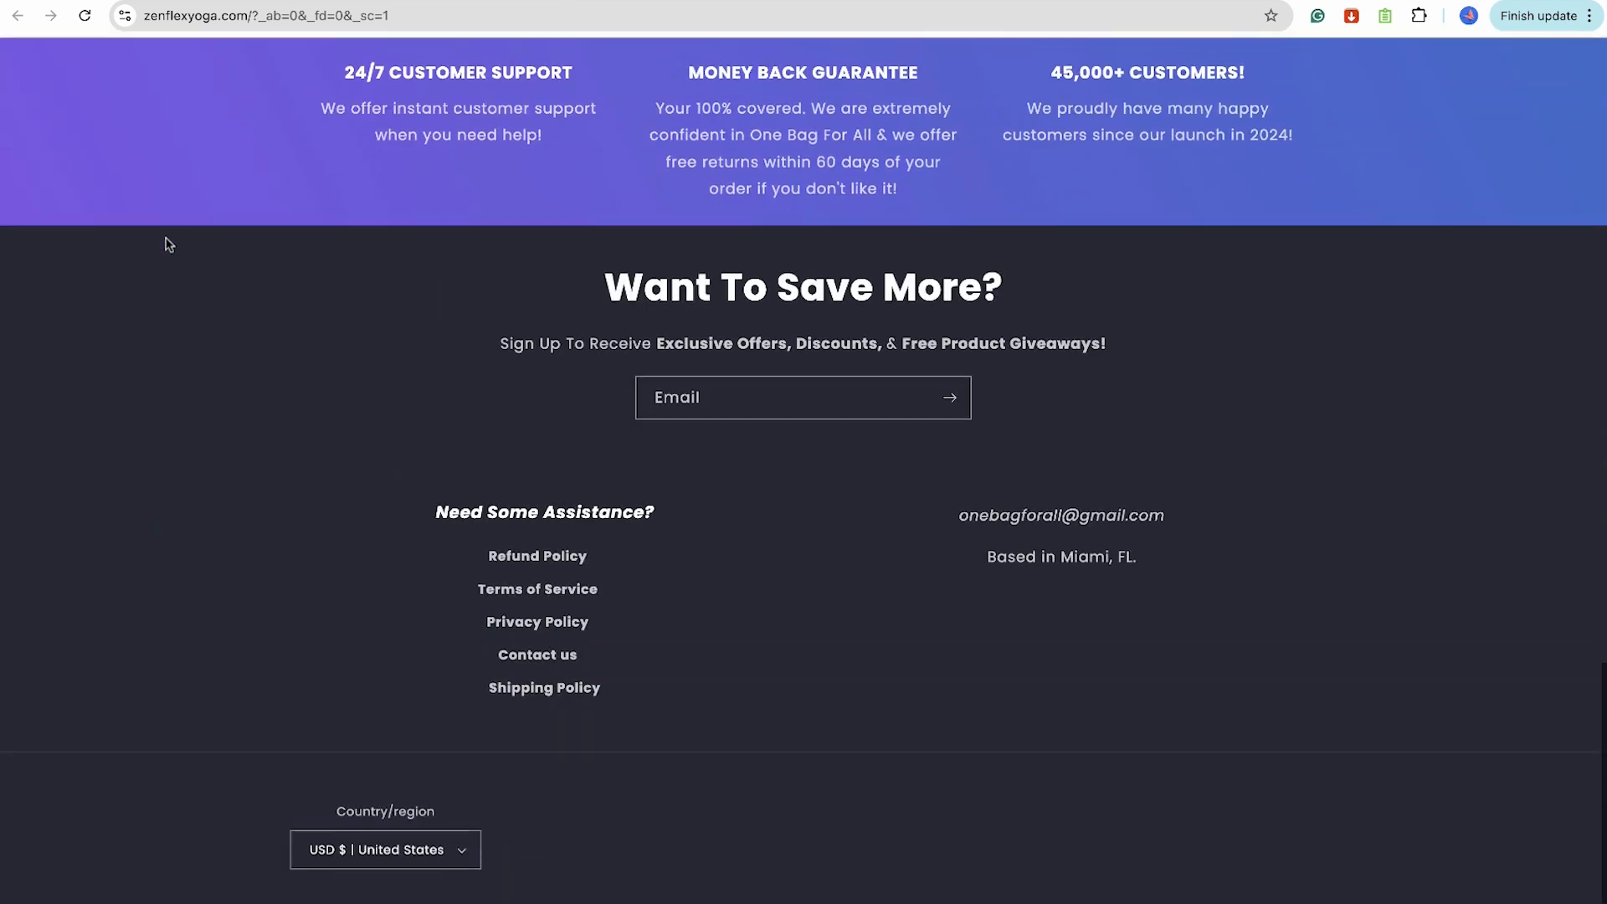
scroll(166, 244, up, 12)
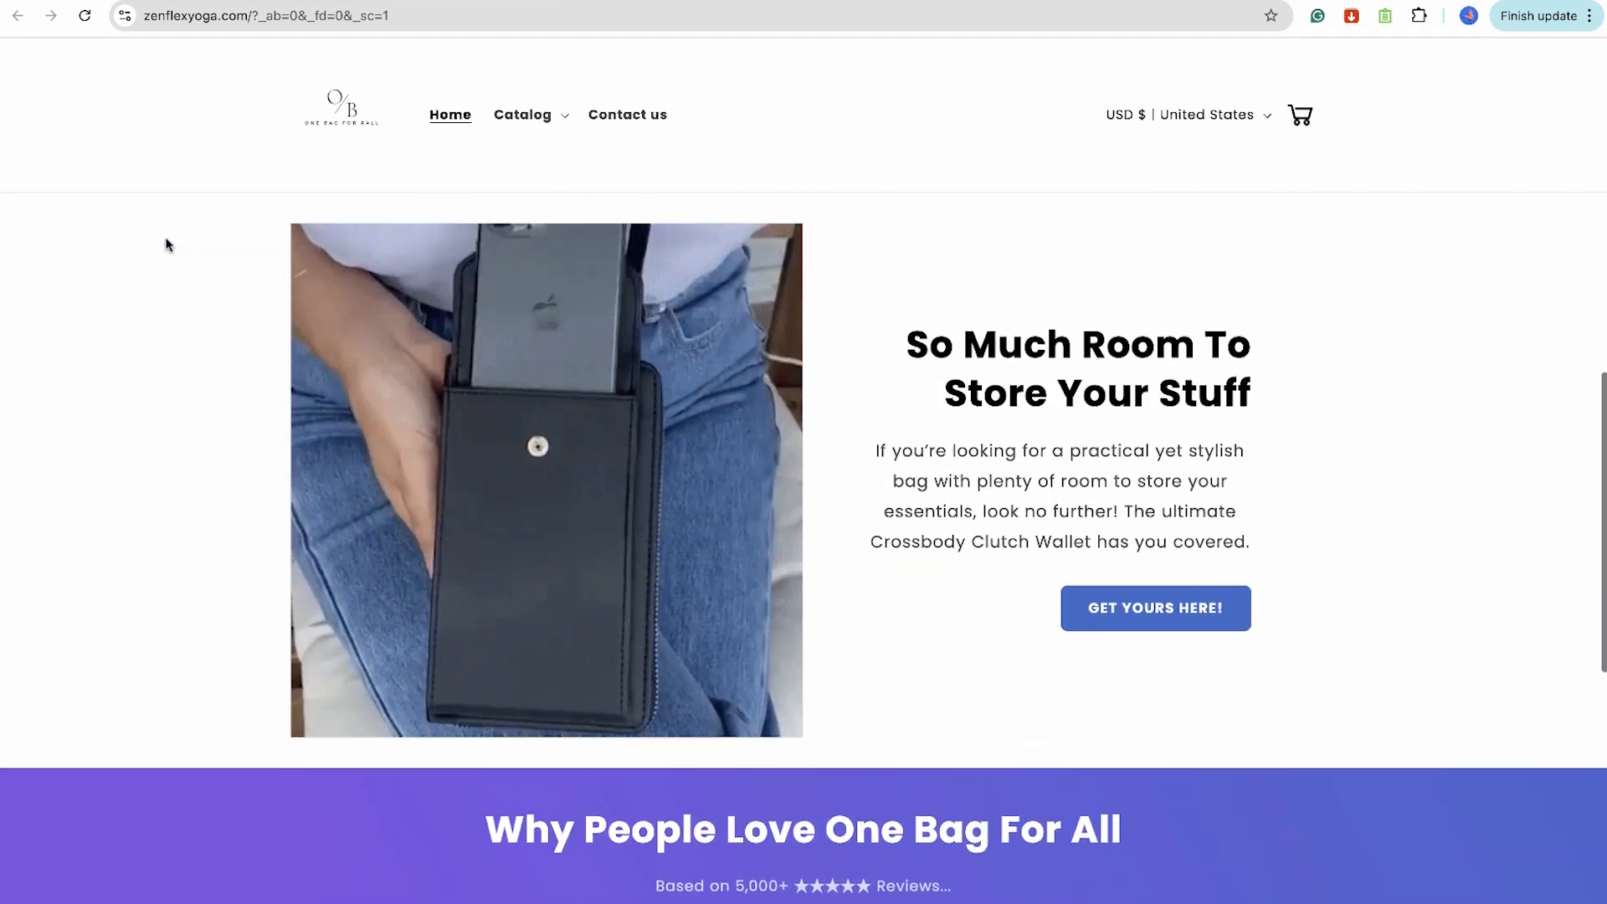
scroll(166, 244, up, 10)
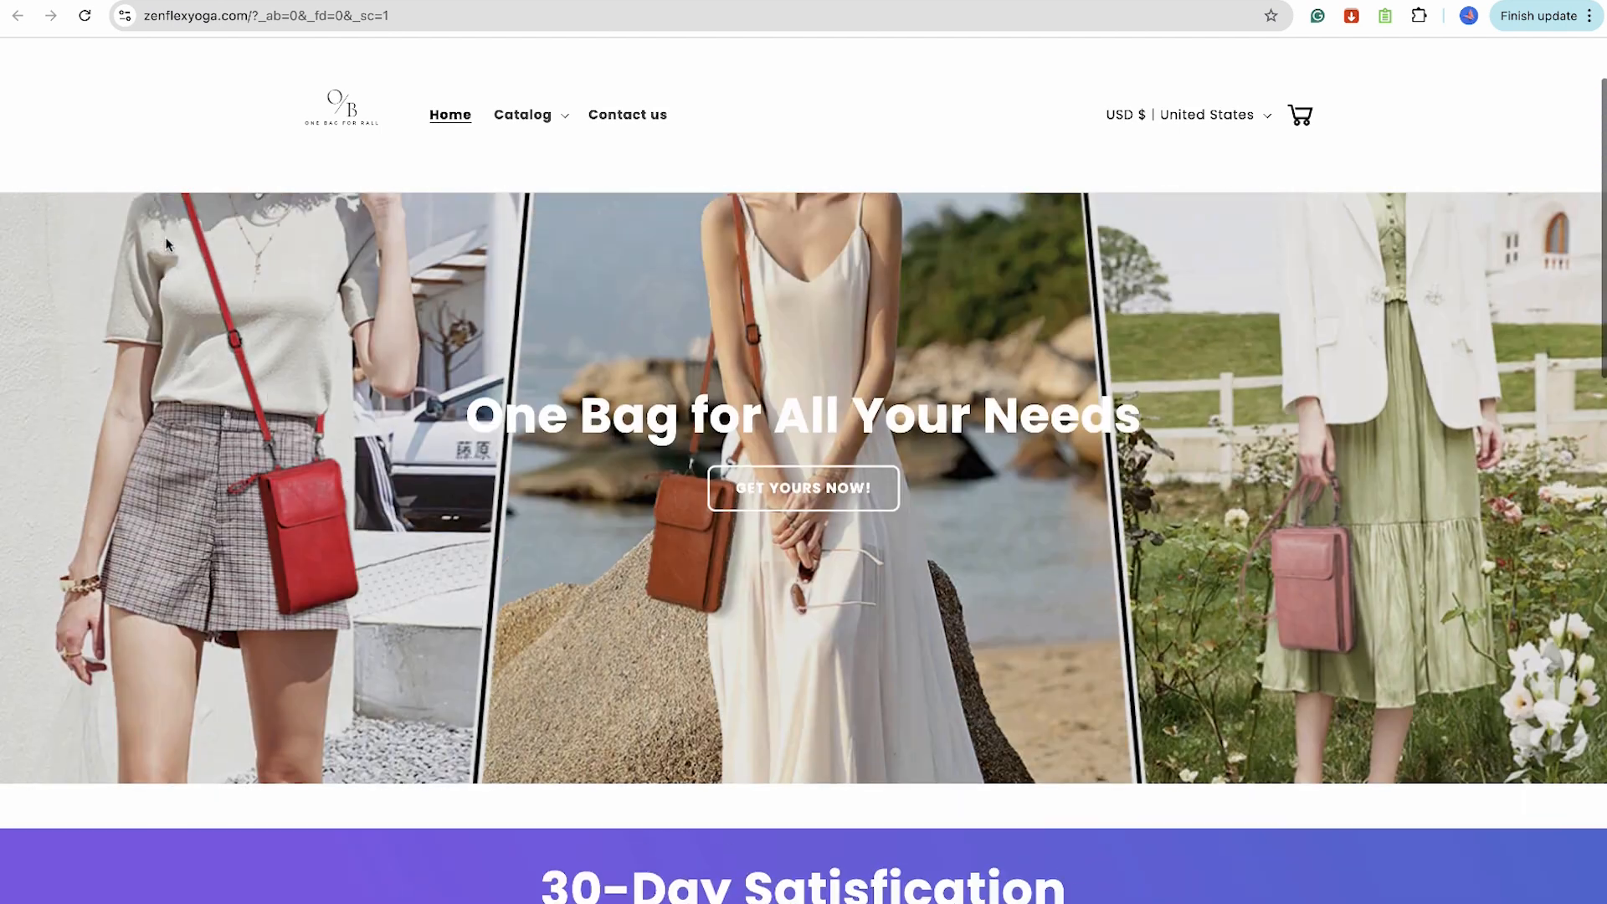
scroll(165, 244, up, 1)
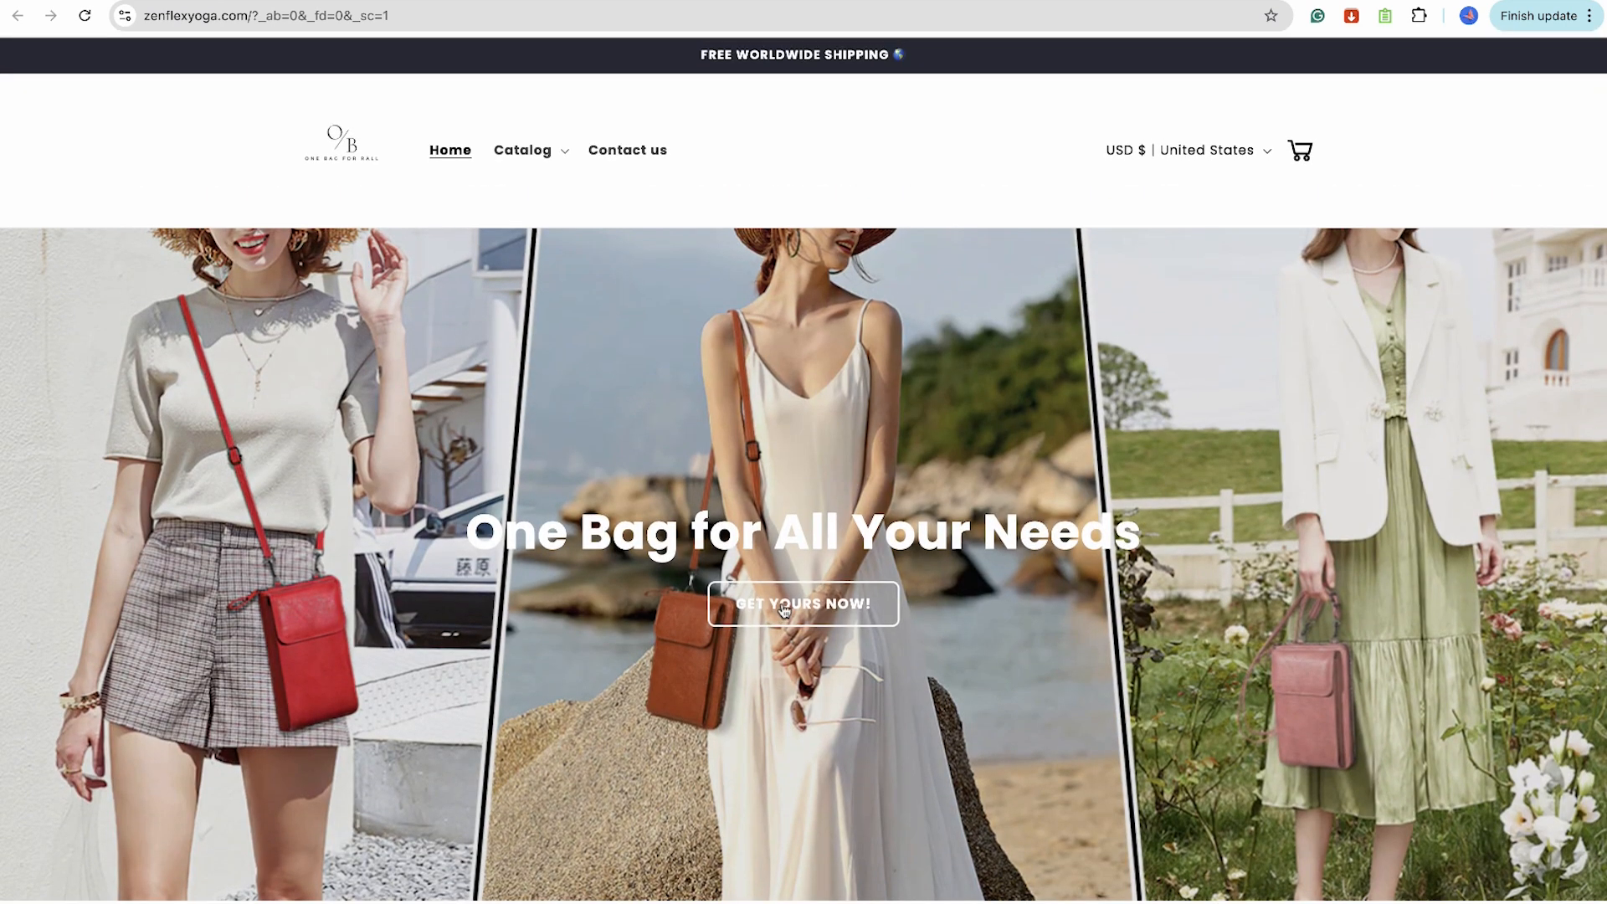
click(783, 607)
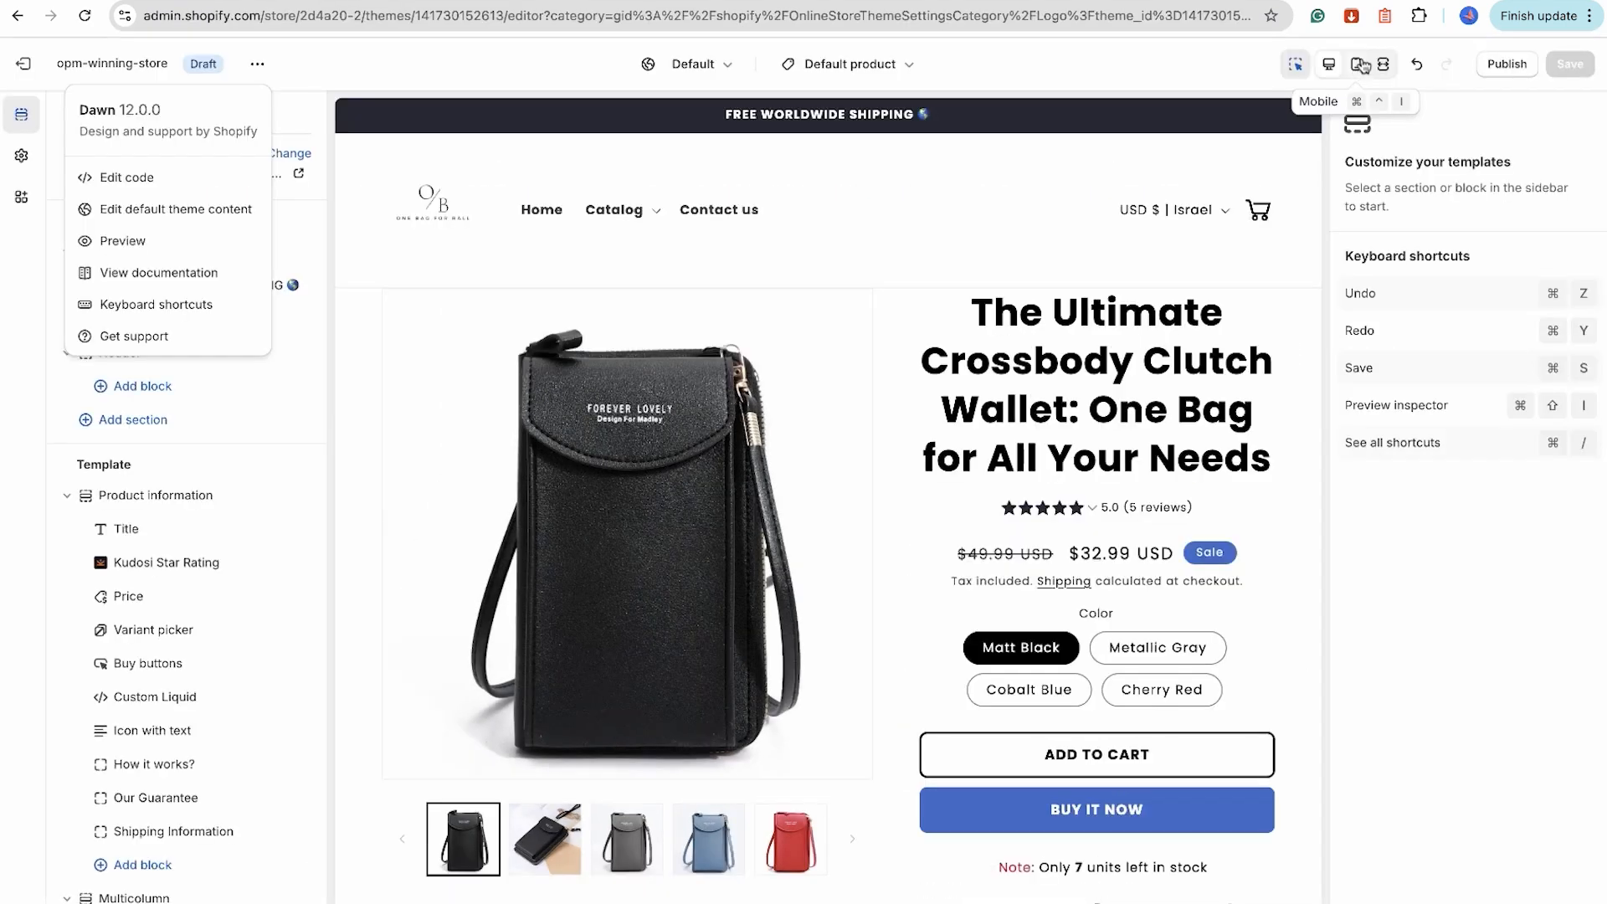
- Show the product page in the mobile layout of the theme editor and try the Metallic Gray color variant
click(1357, 63)
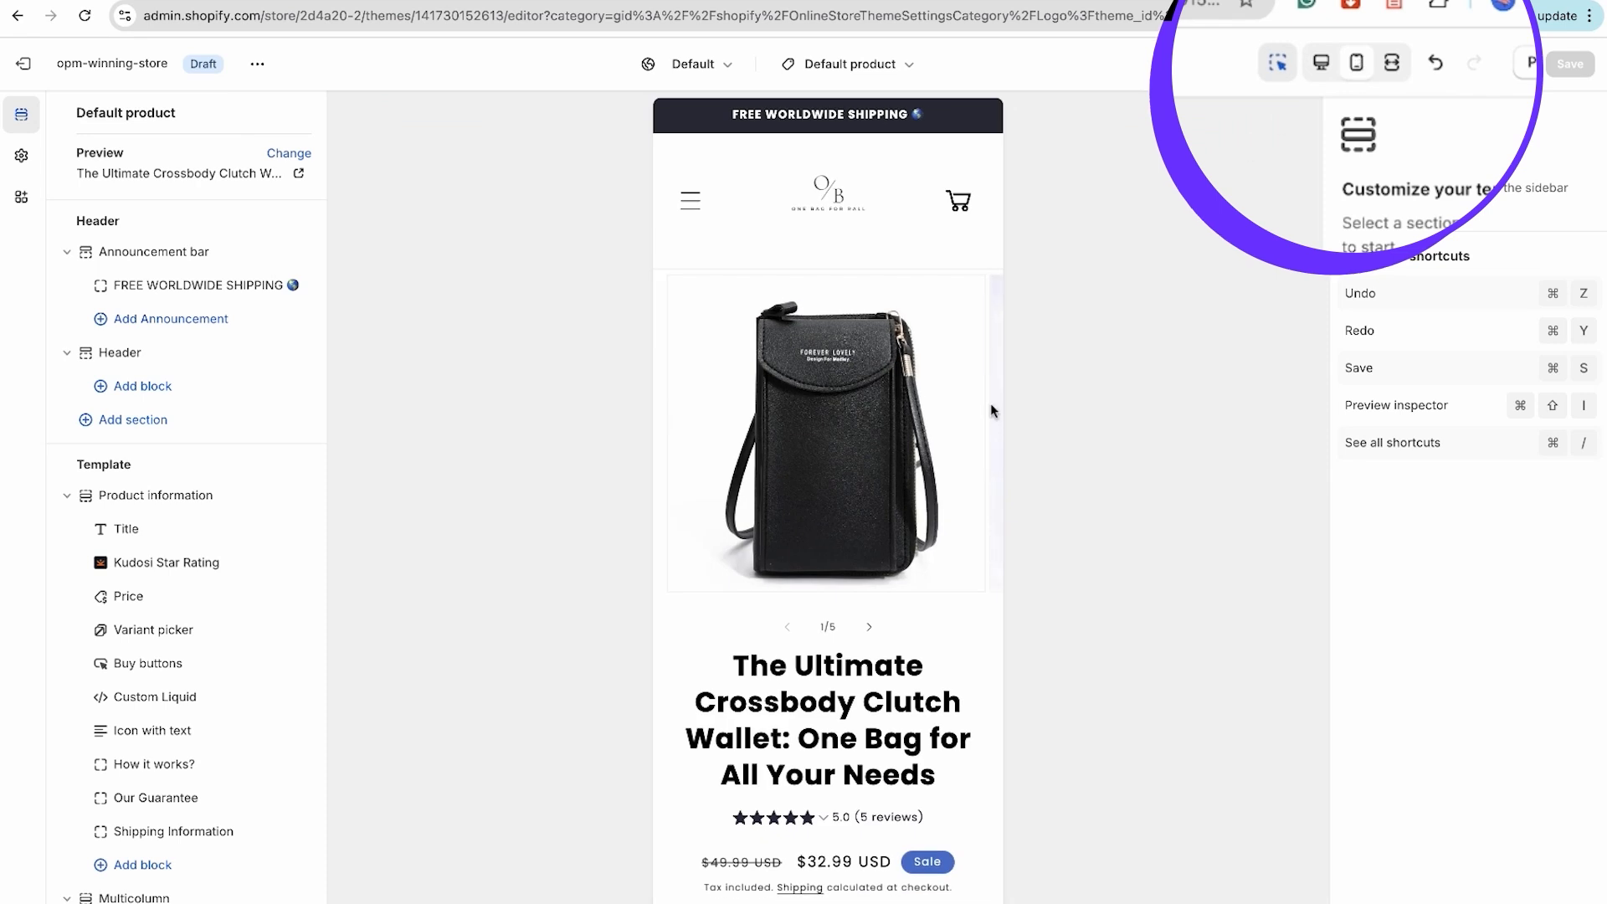
scroll(904, 549, down, 2)
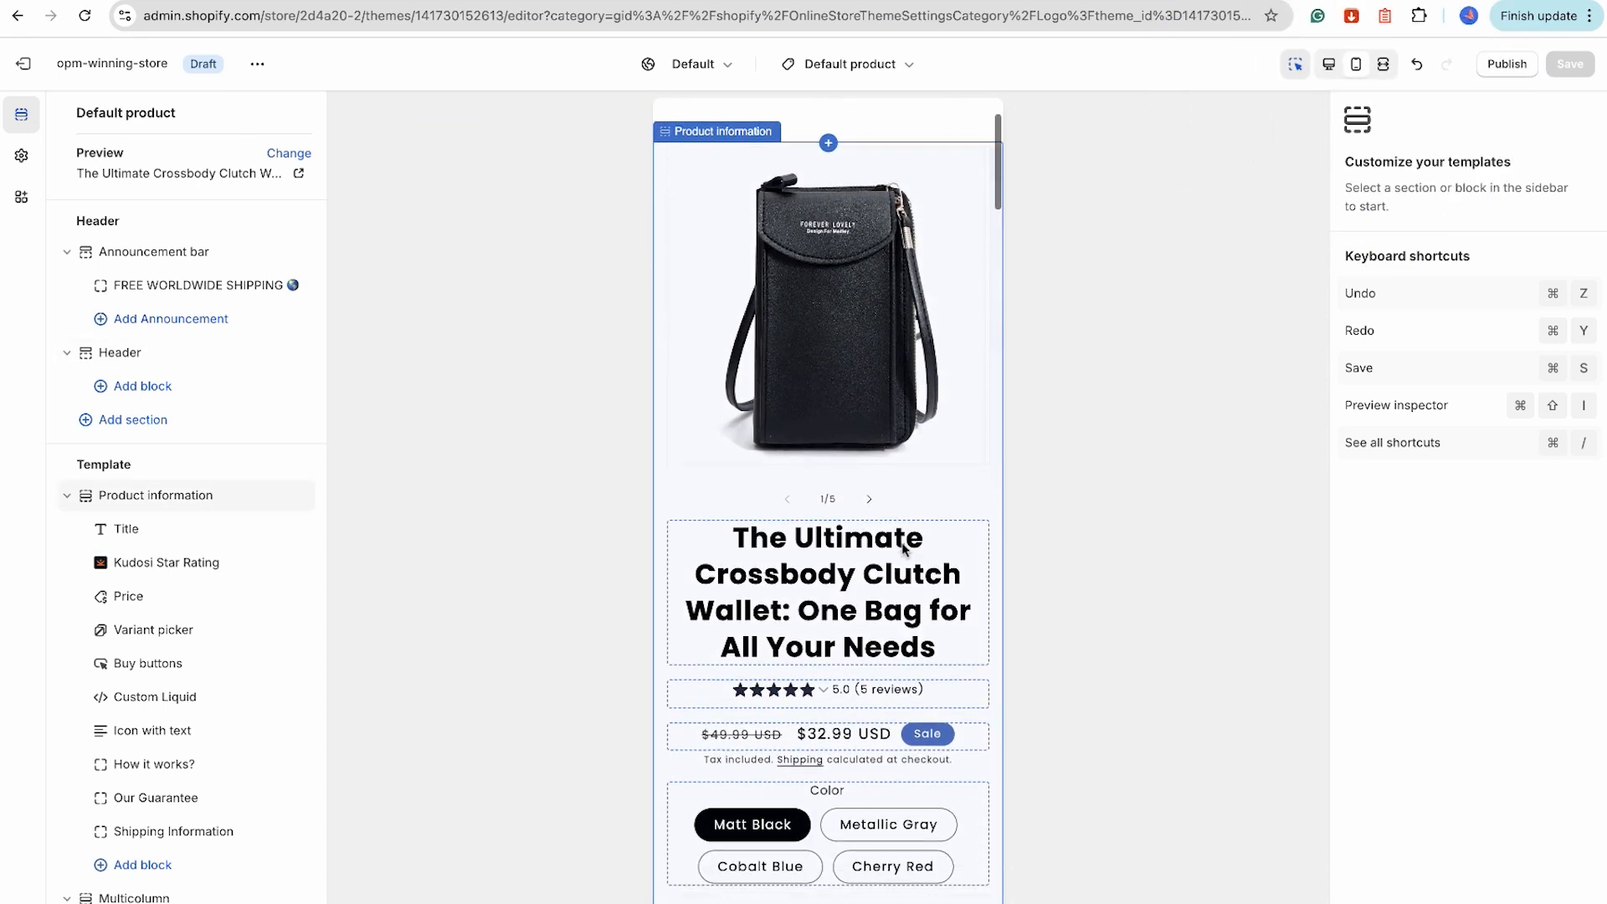
click(909, 794)
click(917, 783)
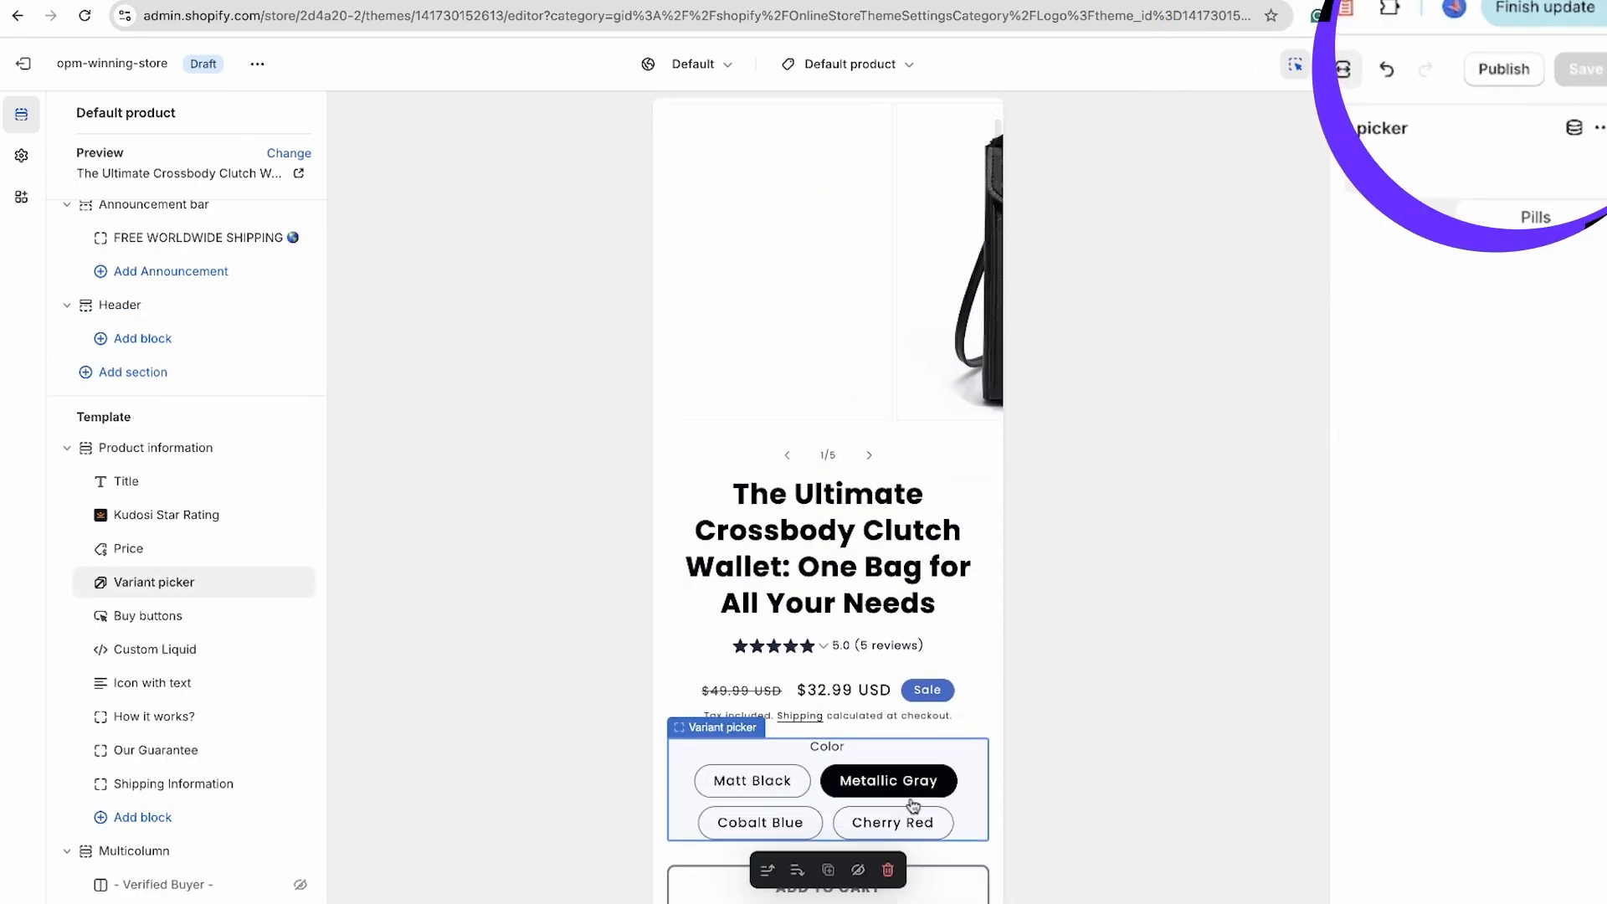
- Try the Cherry Red and Cobalt Blue color variants in the mobile product page preview
click(902, 825)
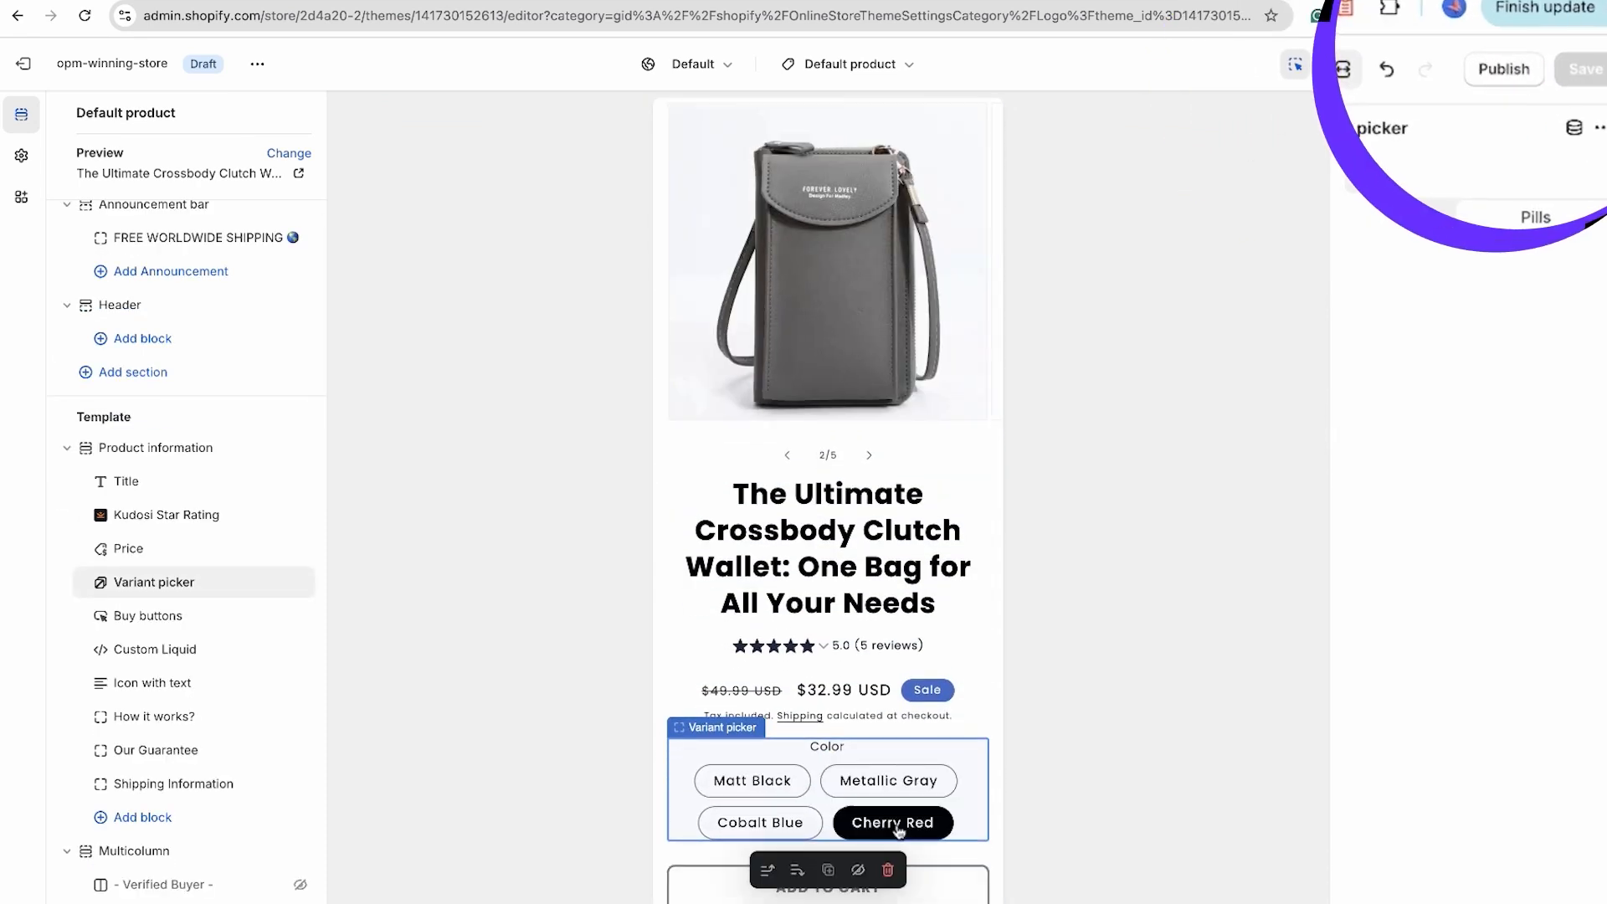
click(776, 824)
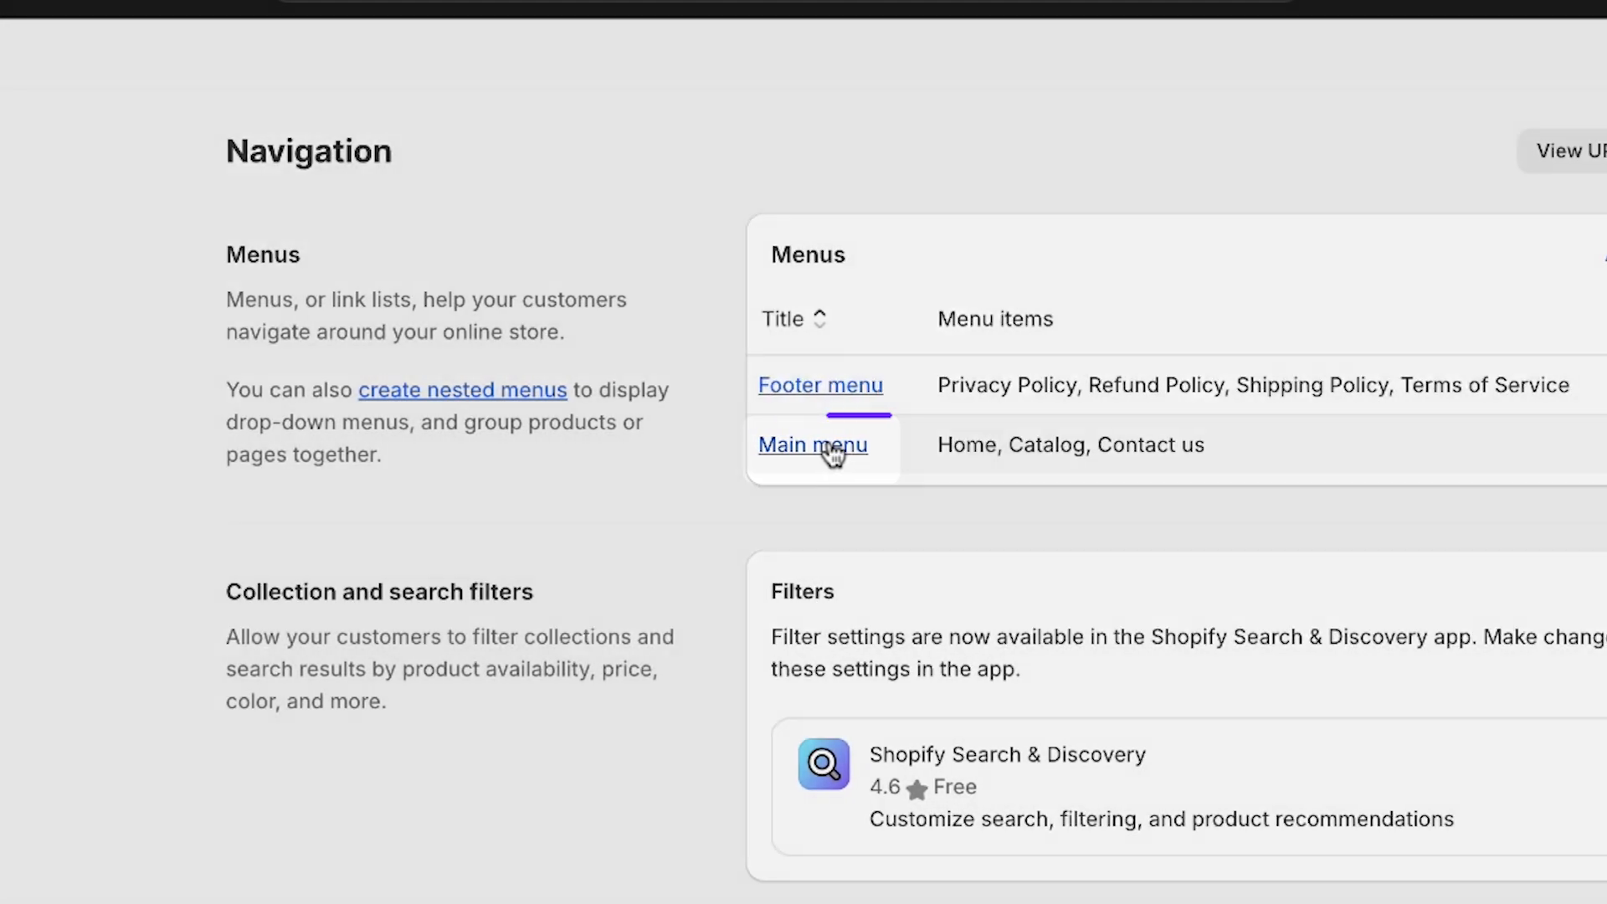
- Remove the Catalog item and the items nested under it from the store's Main menu
click(829, 448)
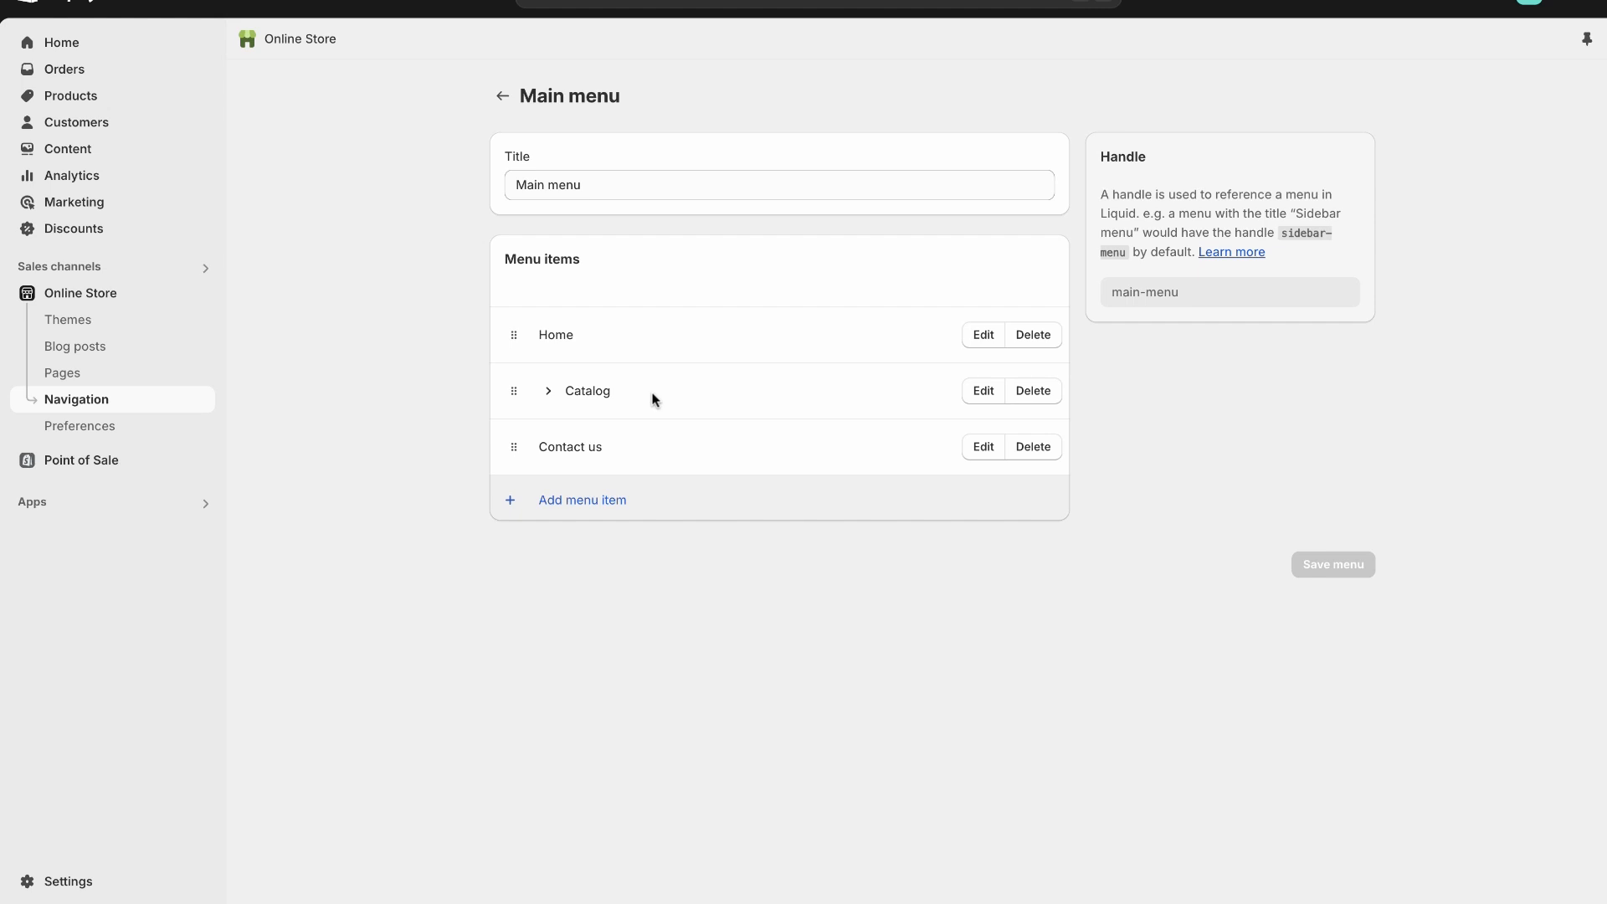
click(1028, 393)
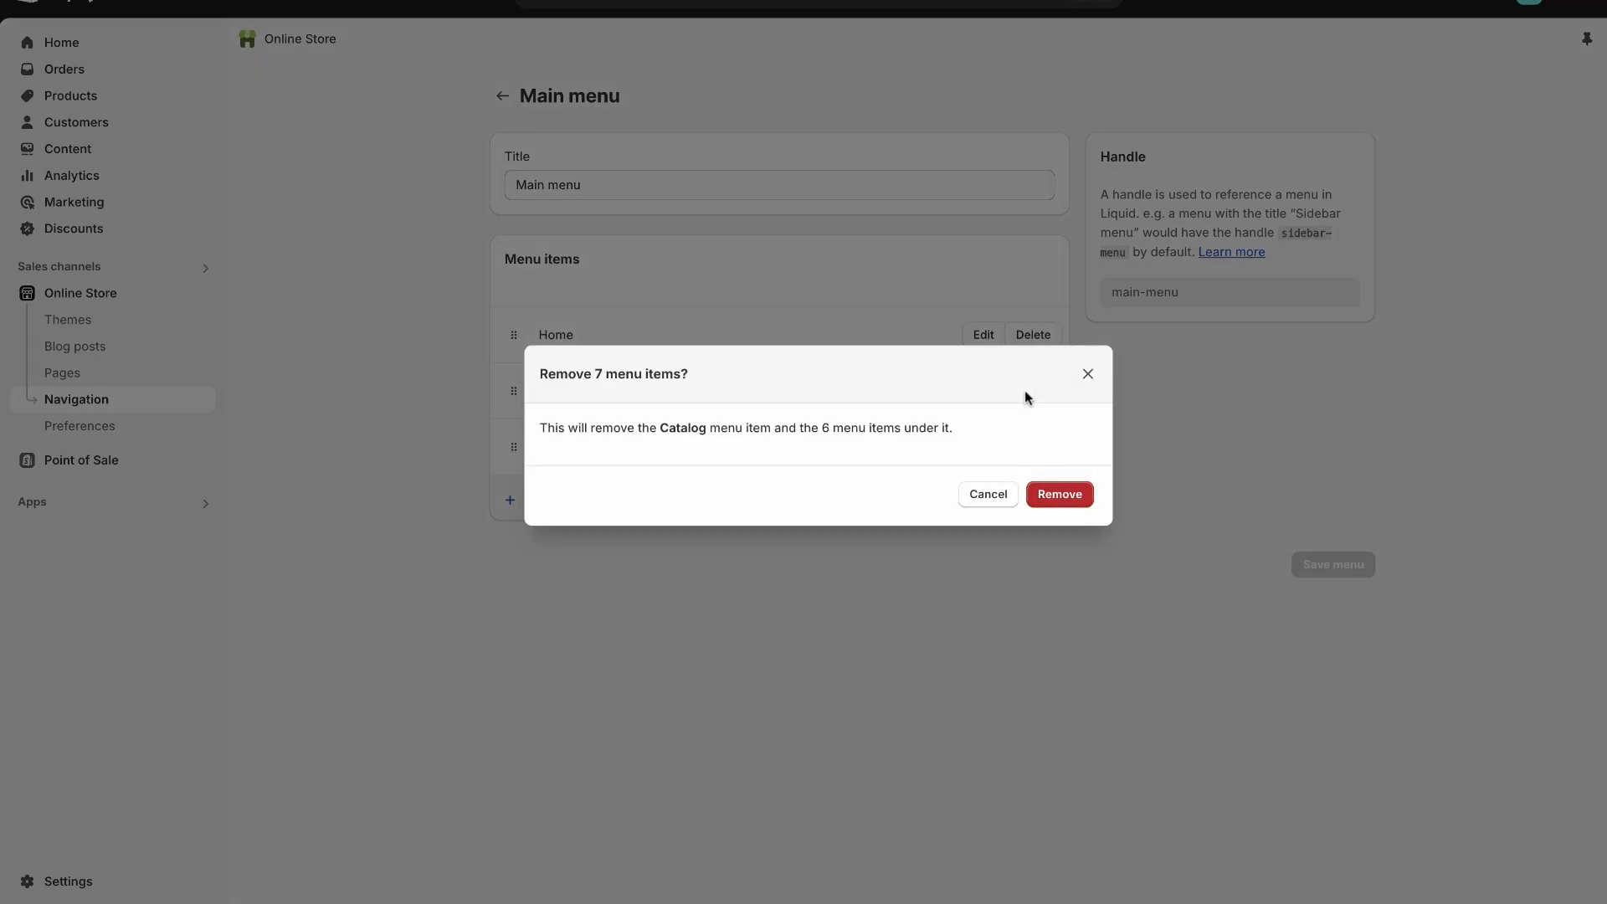
click(1056, 491)
- Add a menu item linked to the crossbody clutch wallet product and shorten its name to "The Ultimate Crossbody Clutch Wallet"
click(568, 445)
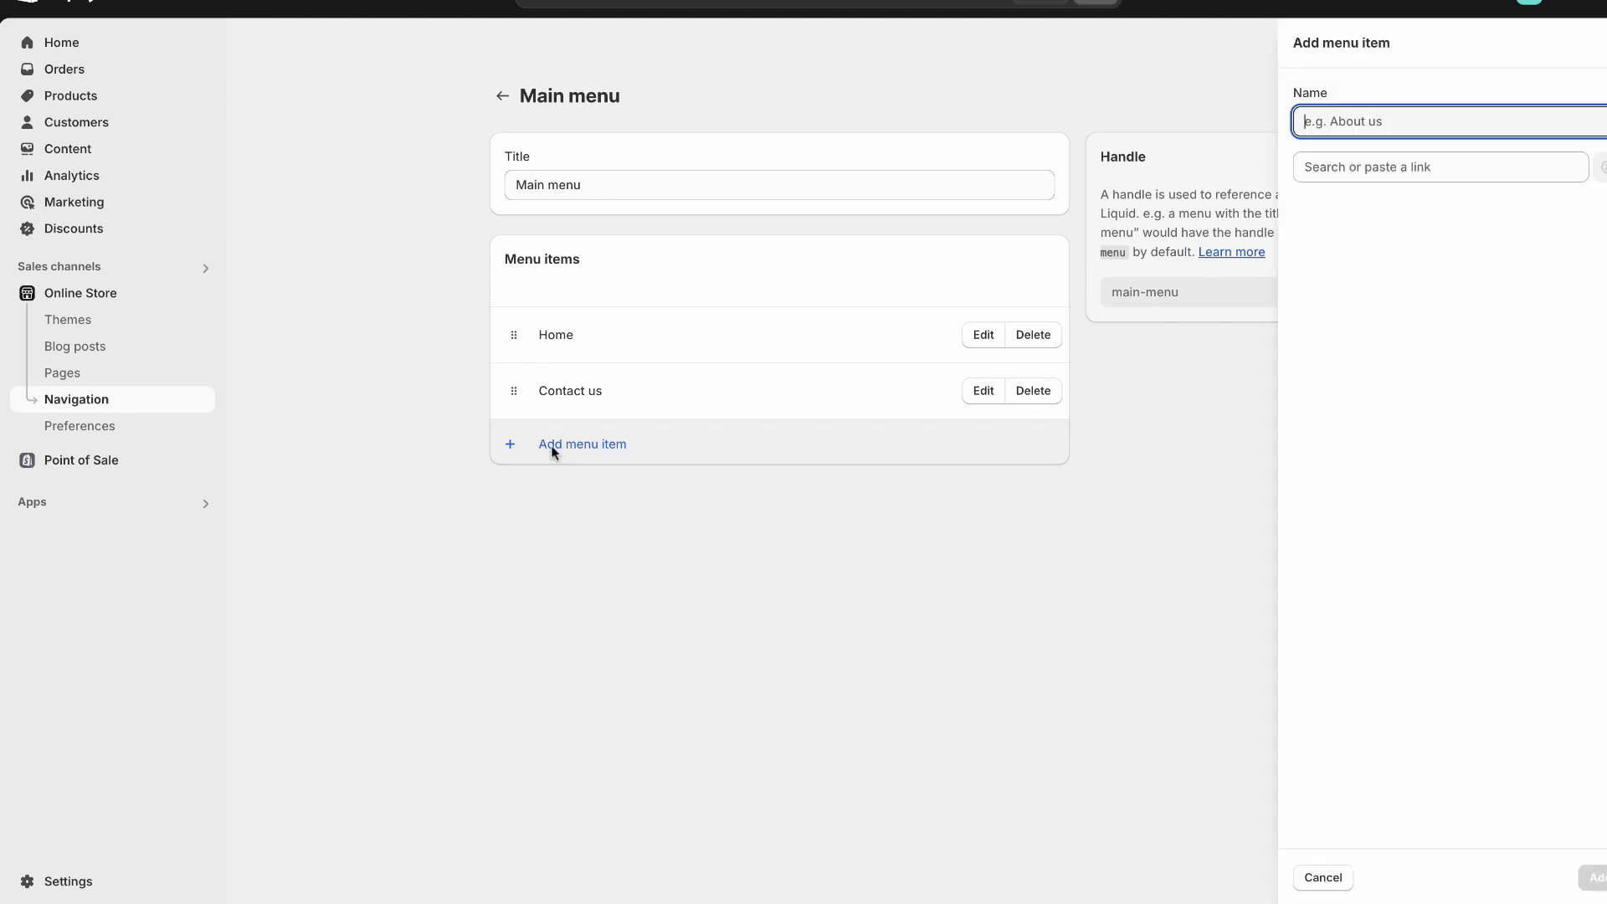
click(1336, 175)
click(1323, 240)
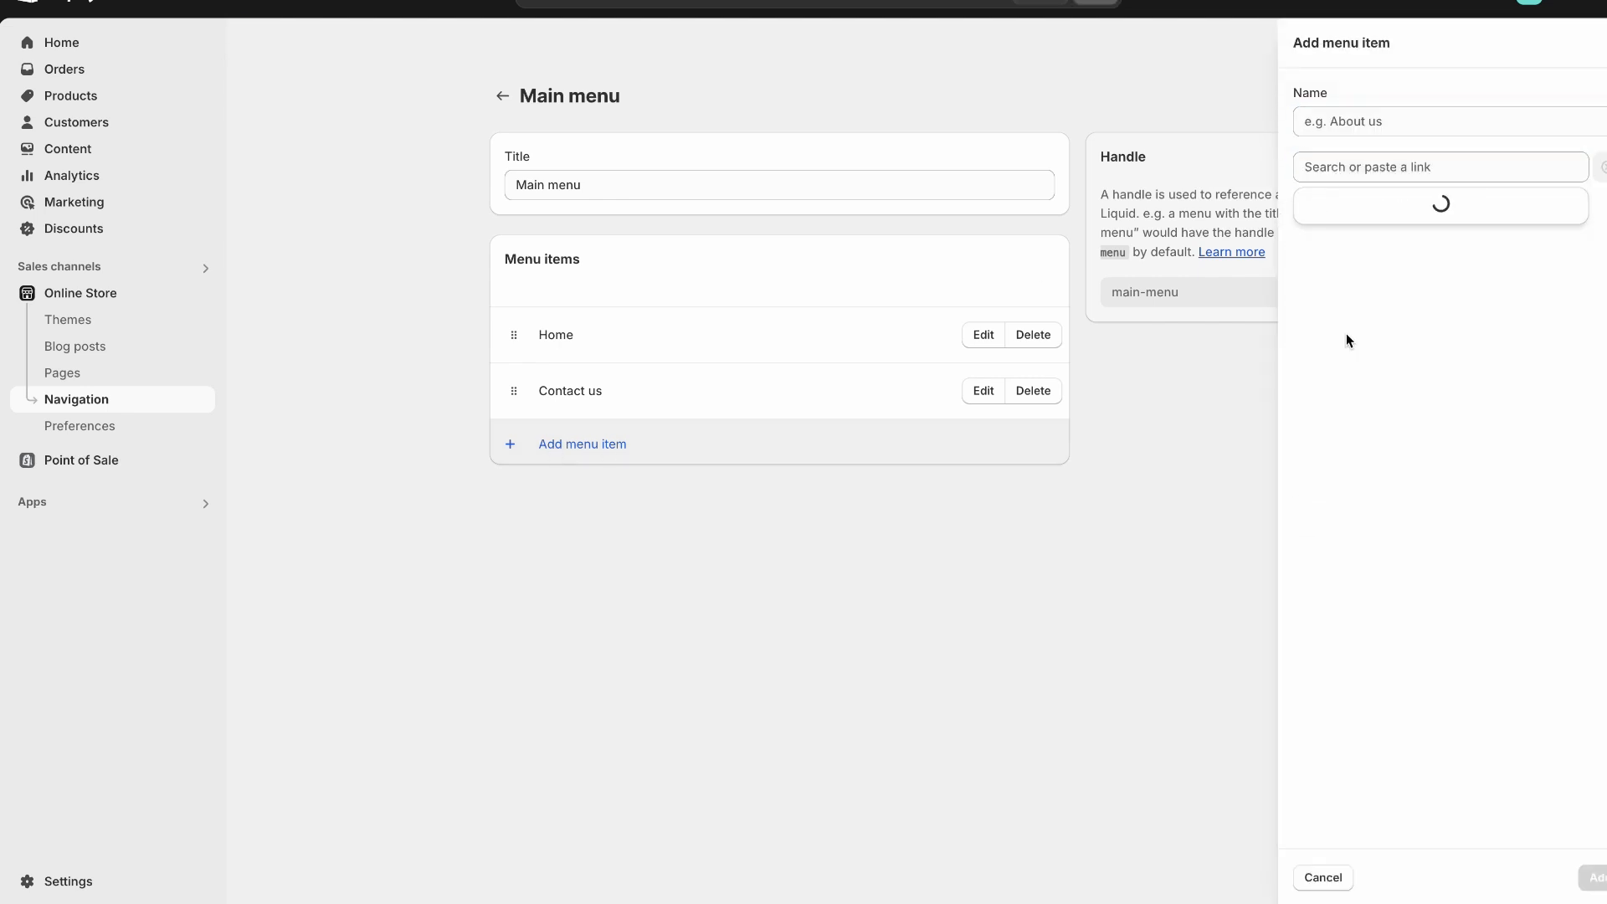
click(1377, 586)
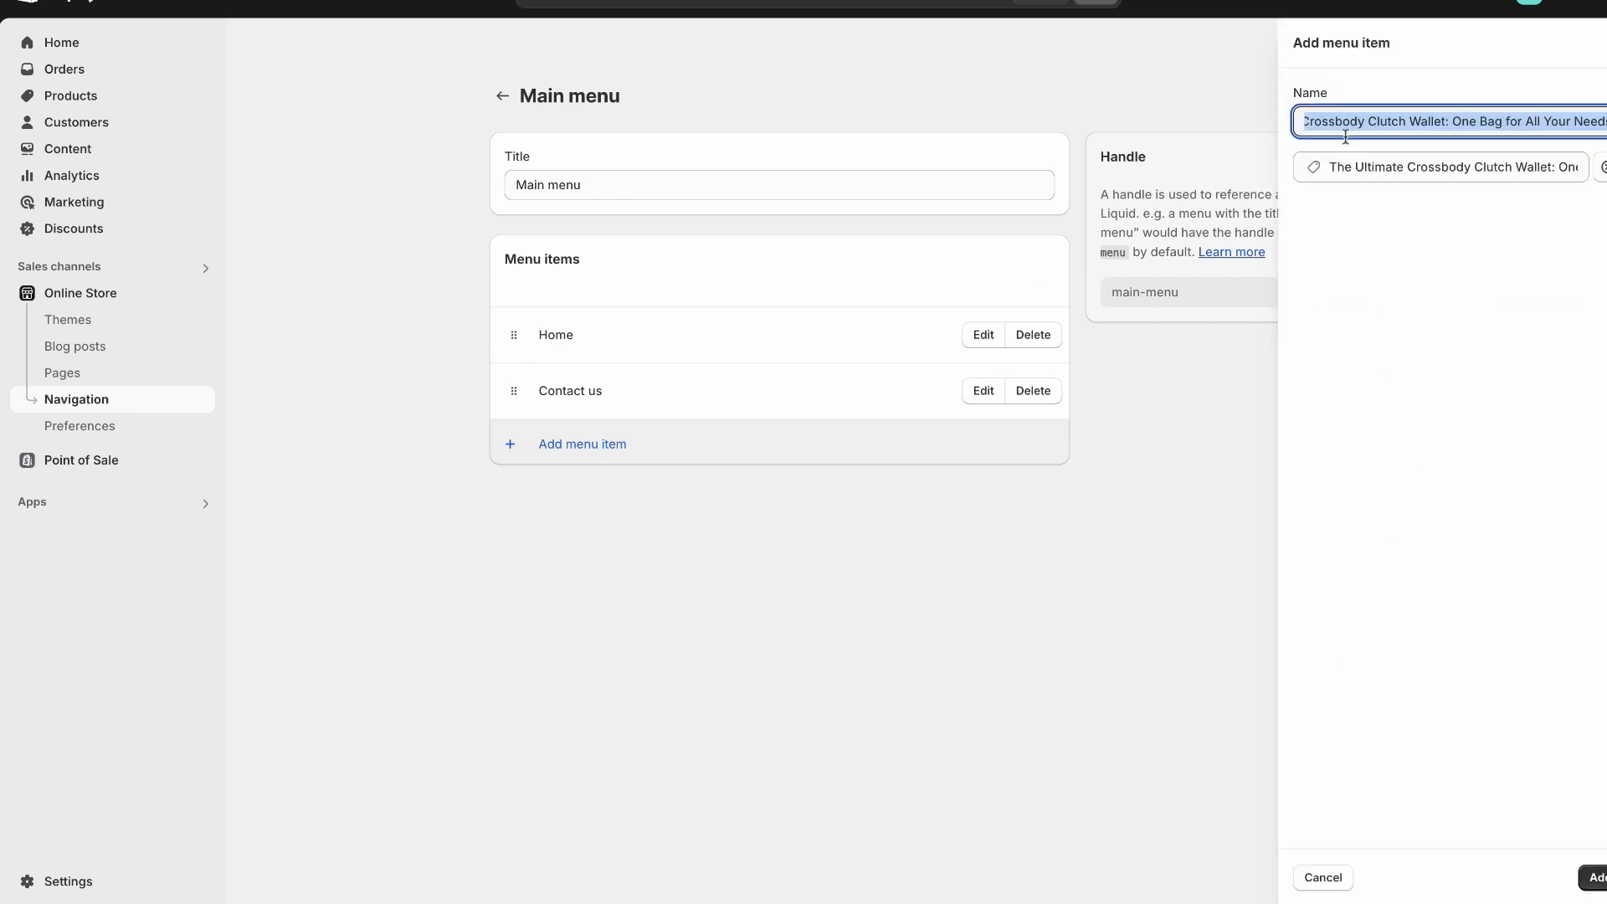
click(1445, 122)
key(shift+End)
key(BackSpace)
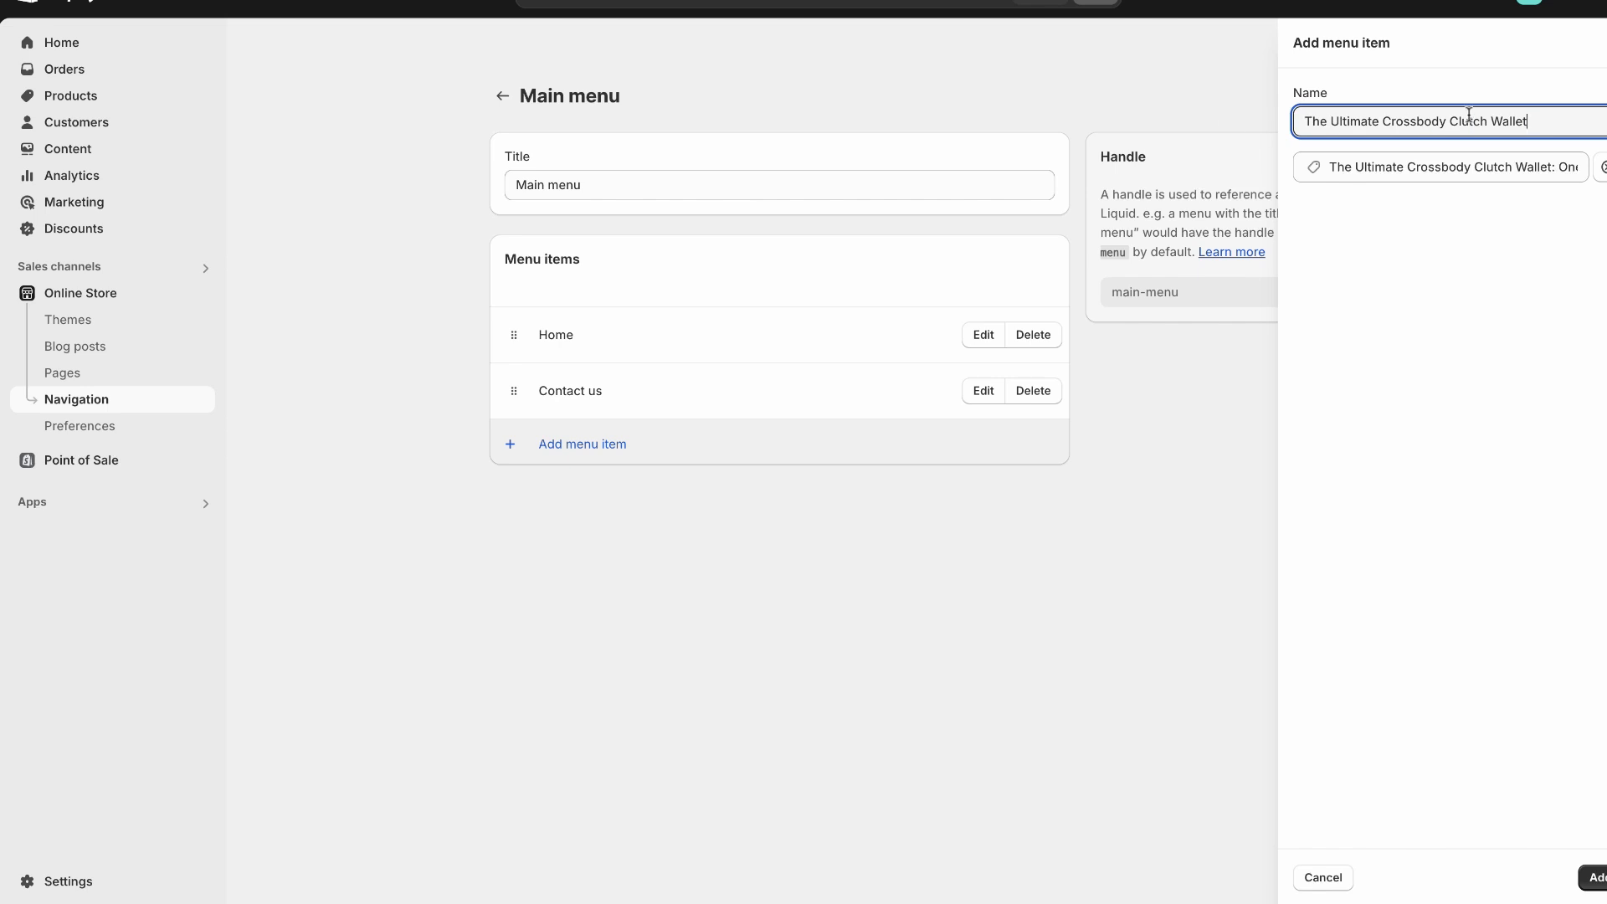
click(1598, 877)
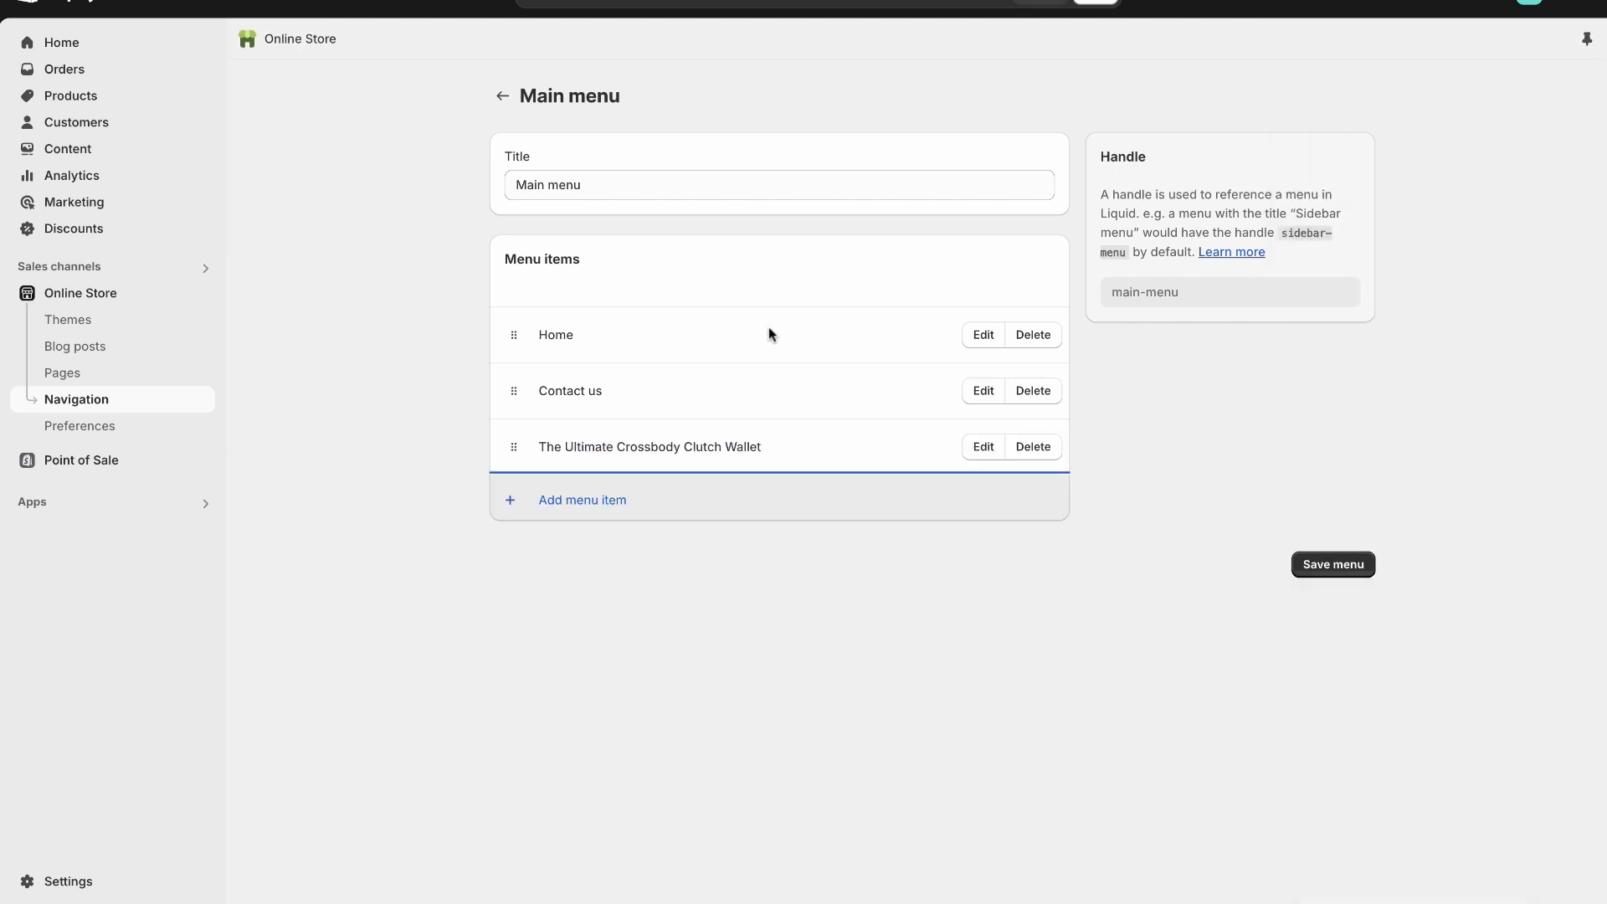
- Save the Main menu and open a preview of the draft theme from the theme editor
click(1309, 567)
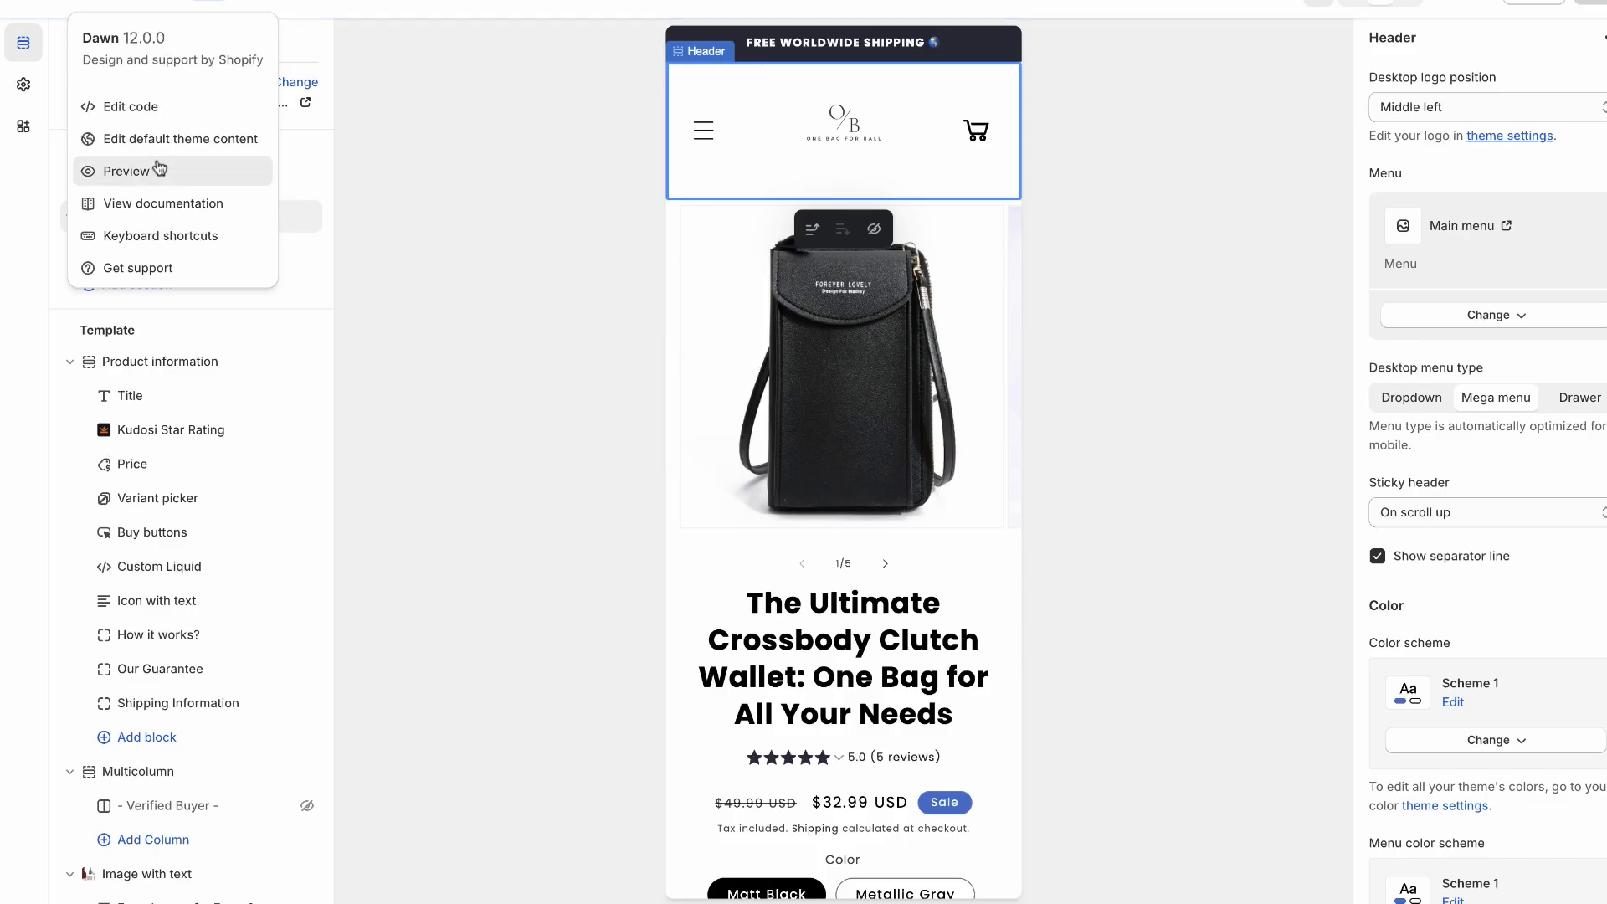
click(156, 167)
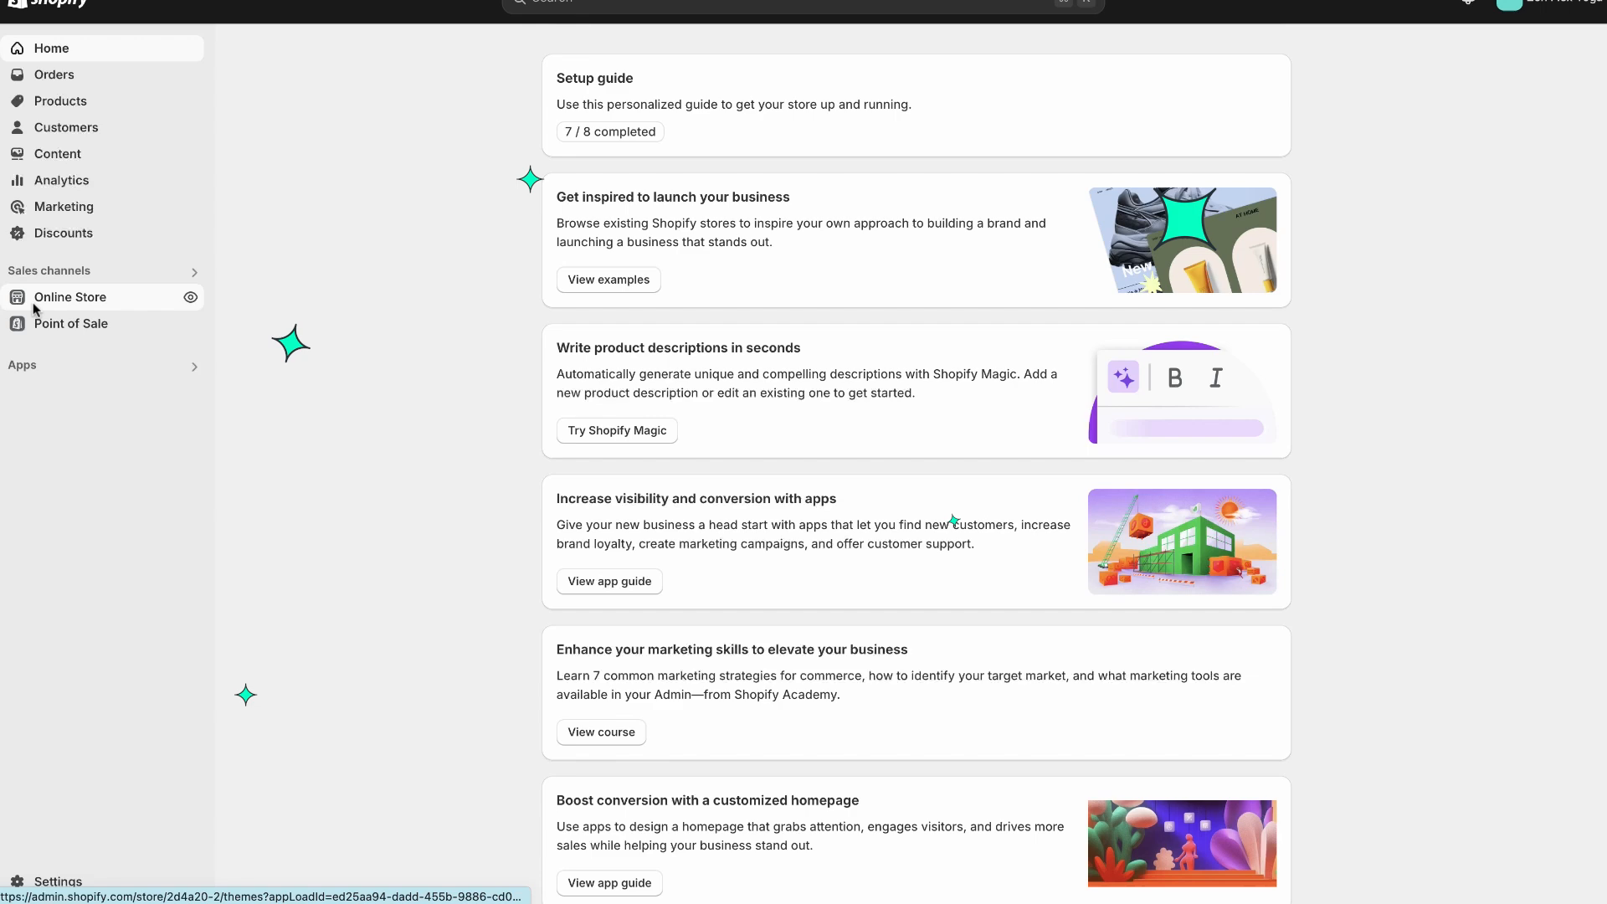
- Create and save an online store page titled "About our brand" with the content "Add your text here..."
click(34, 299)
click(44, 379)
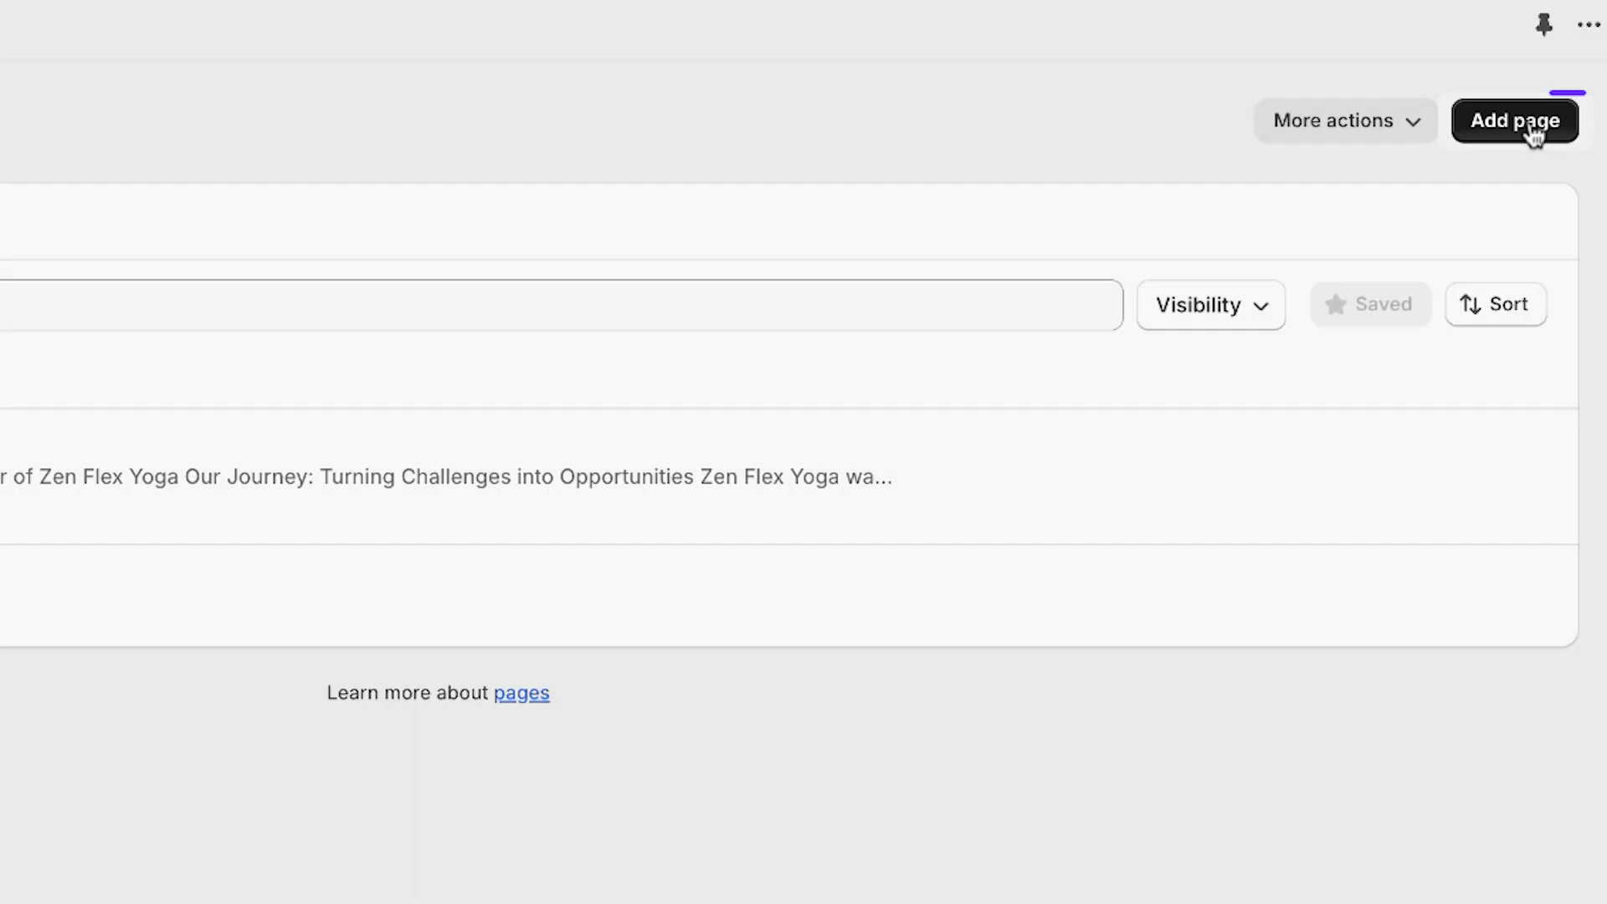
click(1534, 134)
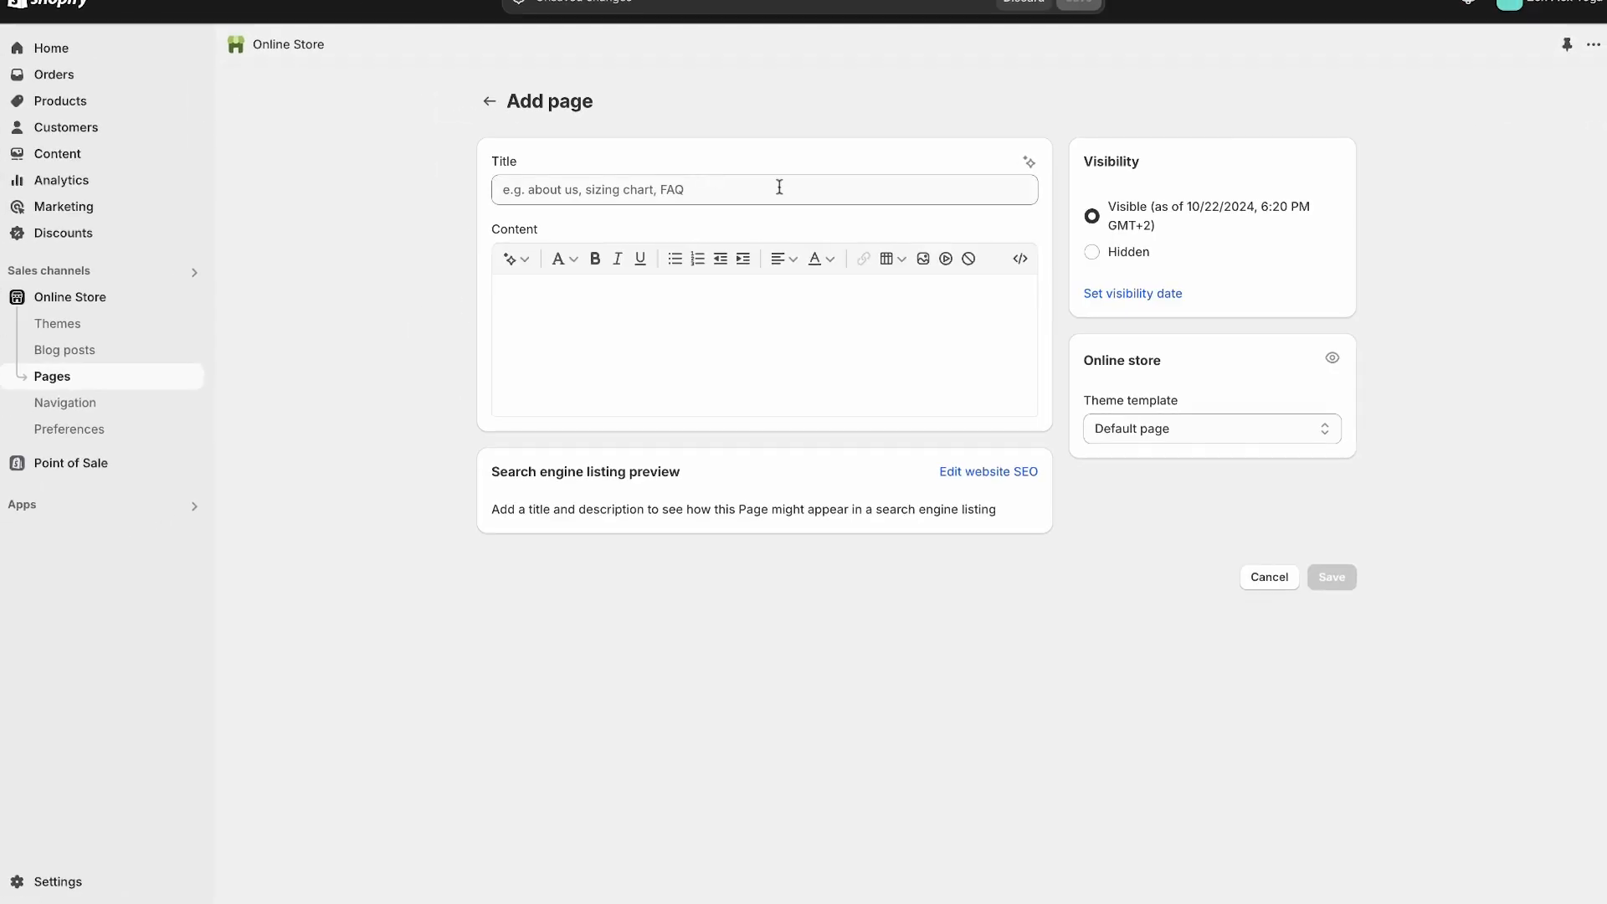
text(About our brand)
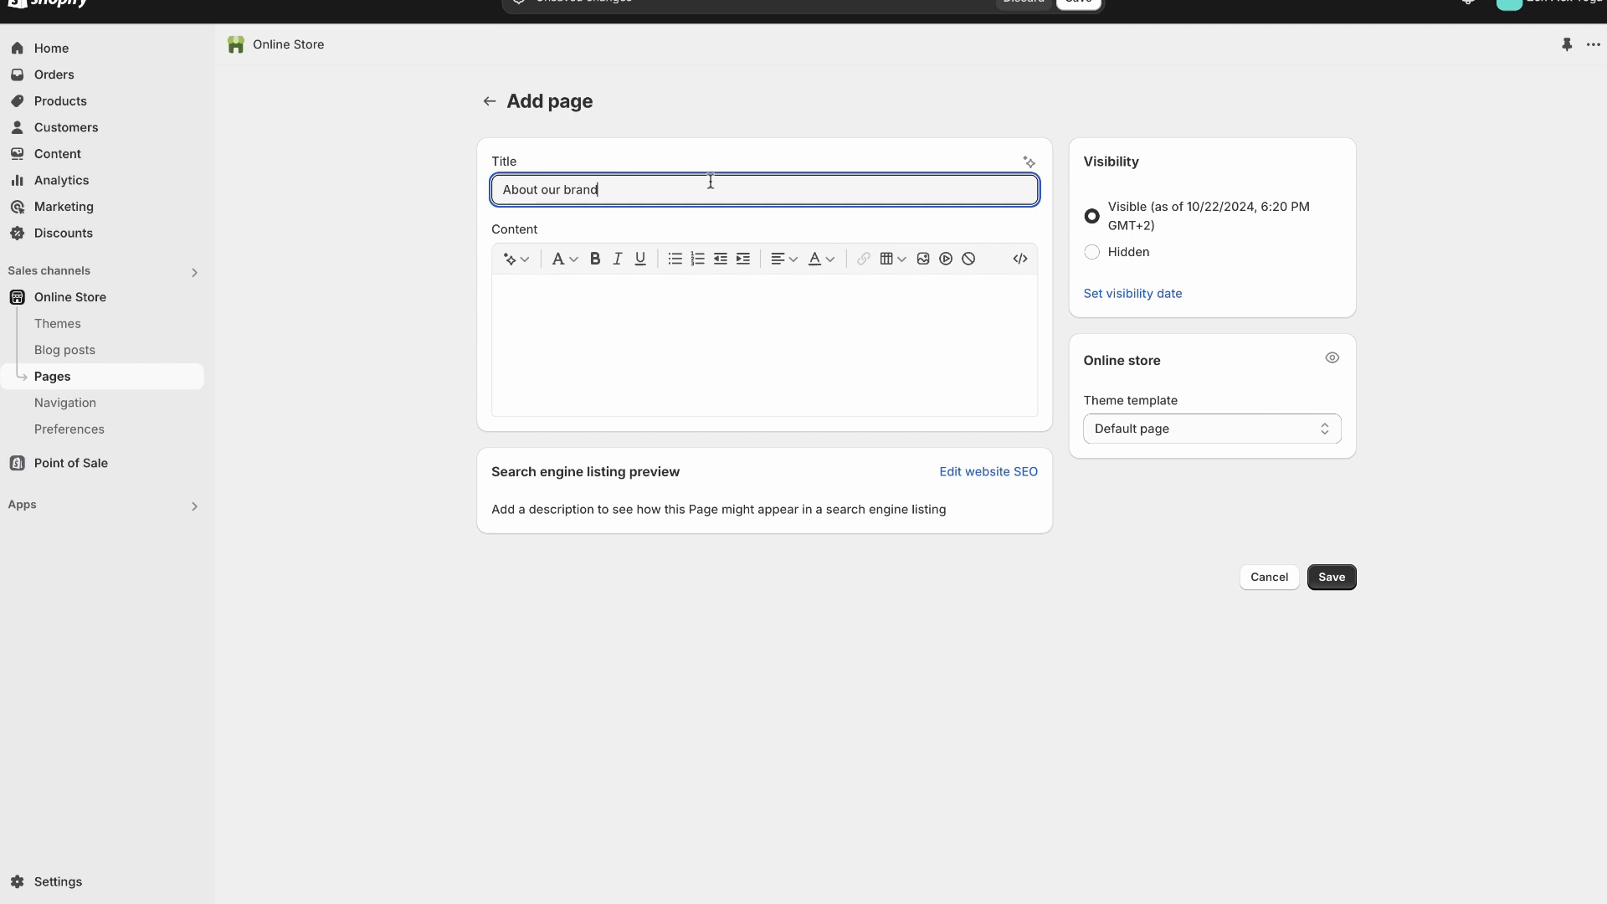
click(574, 313)
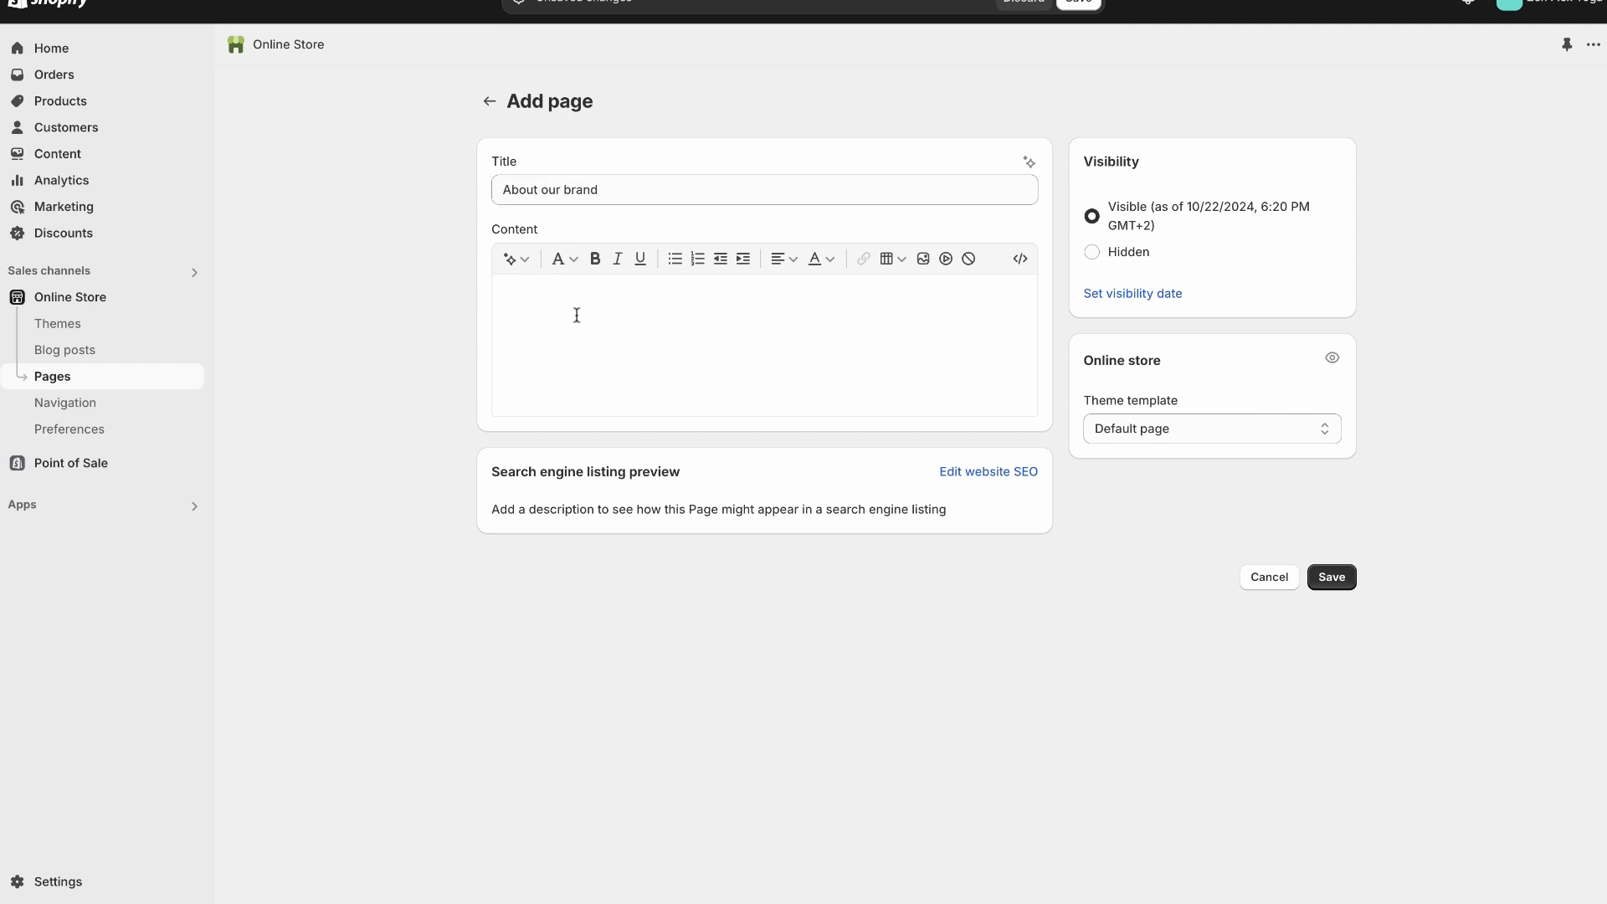
text(Add your text here...)
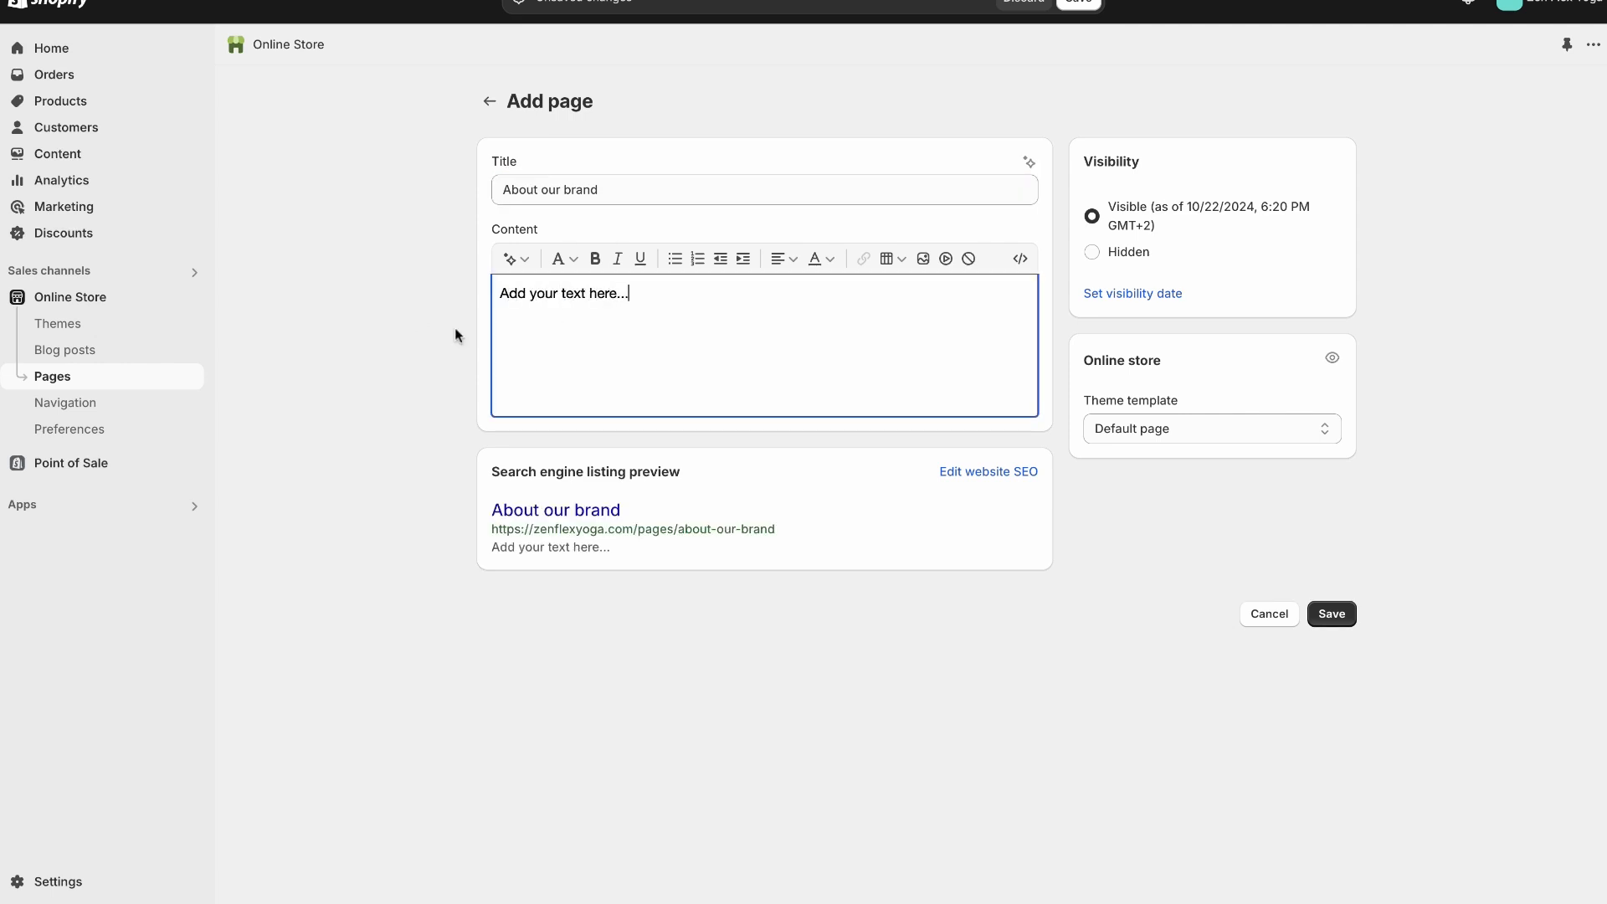
click(374, 480)
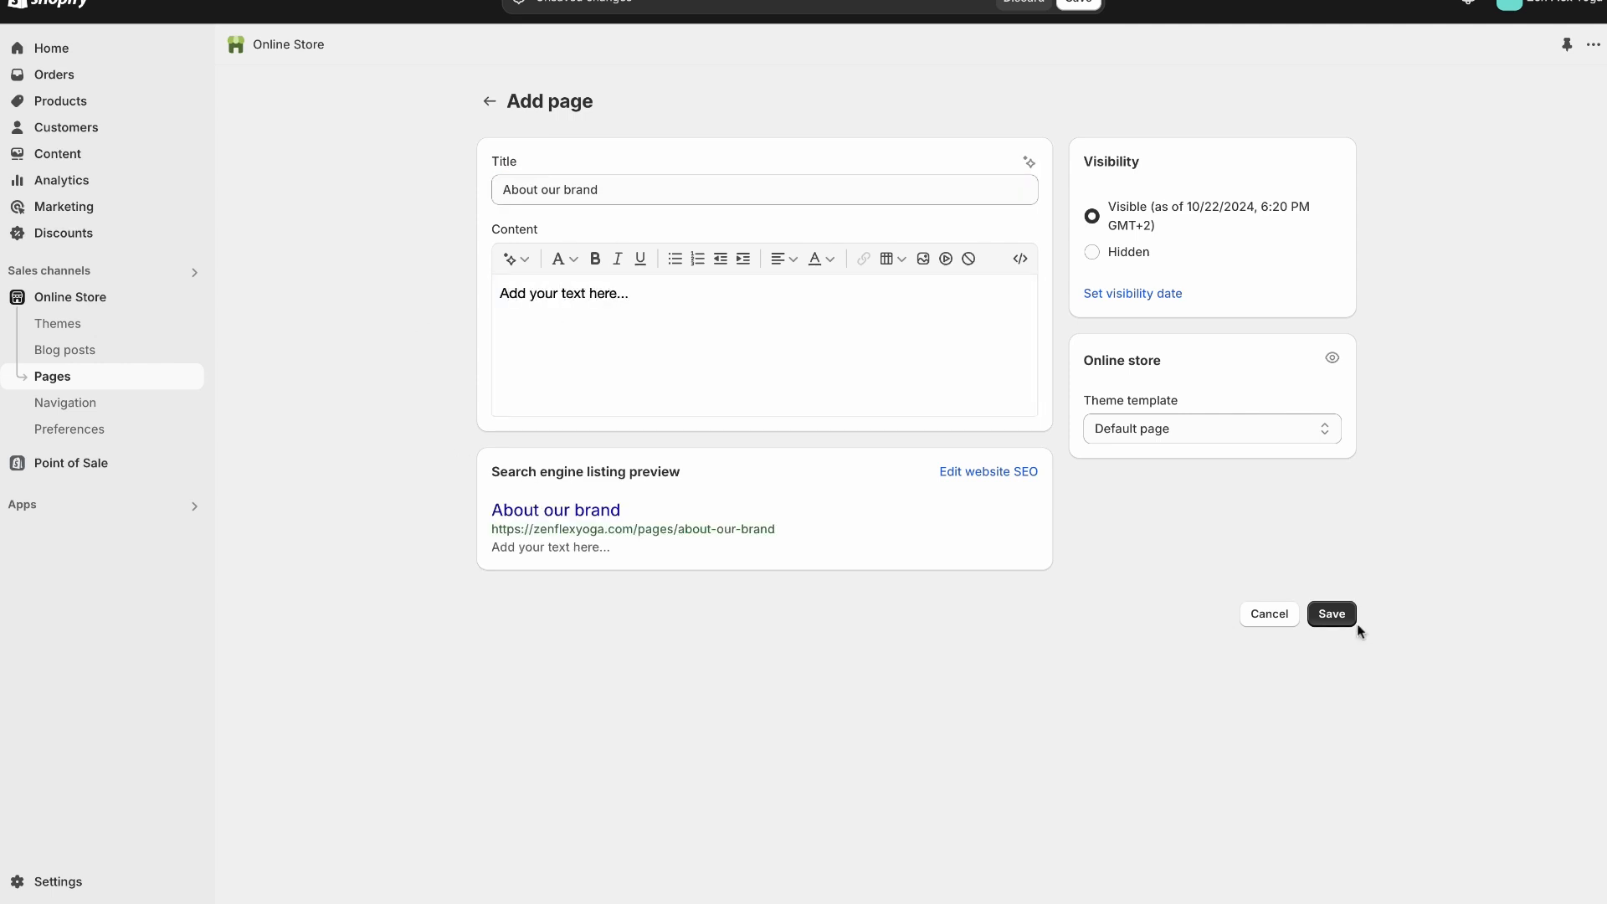
click(1338, 616)
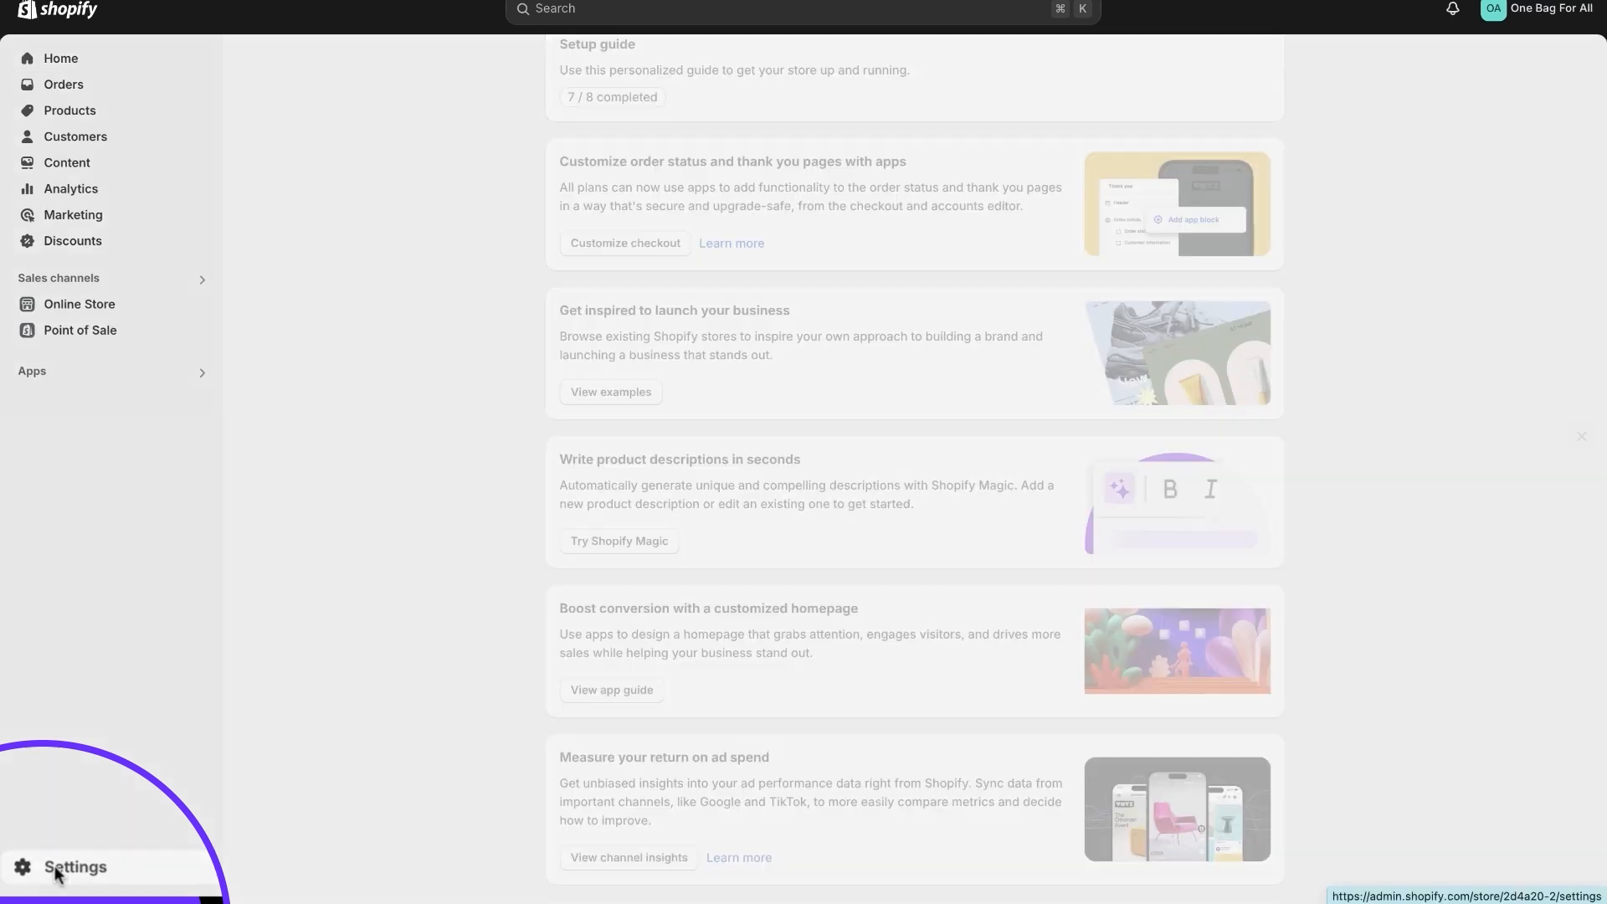
- Open the general store settings and look through the store details, billing address and store defaults
click(59, 871)
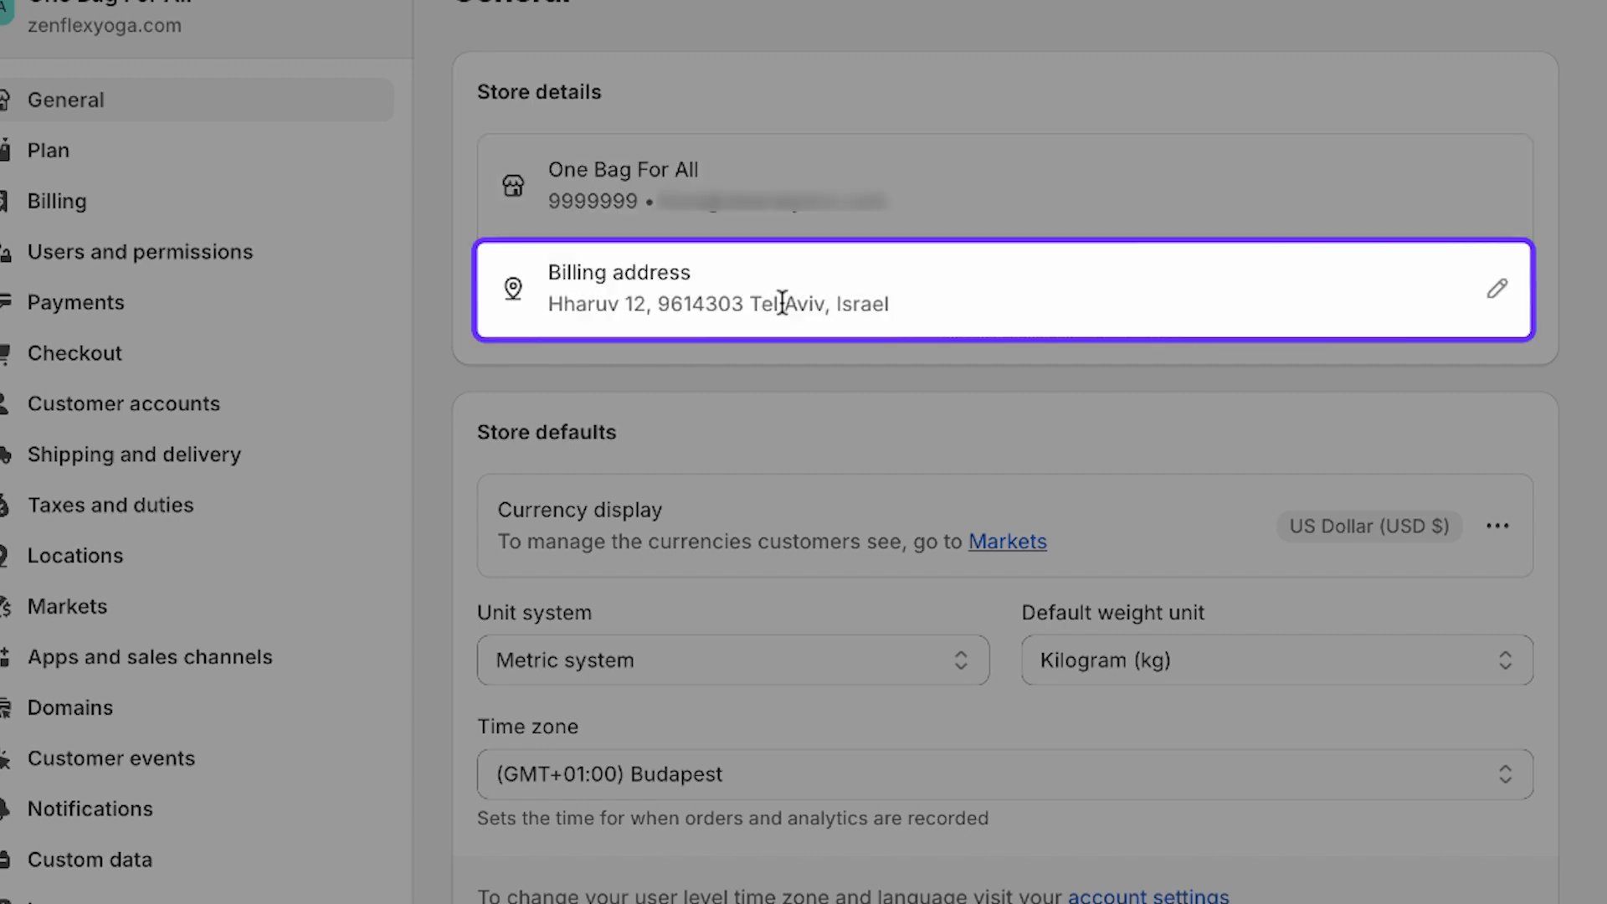
scroll(781, 310, down, 5)
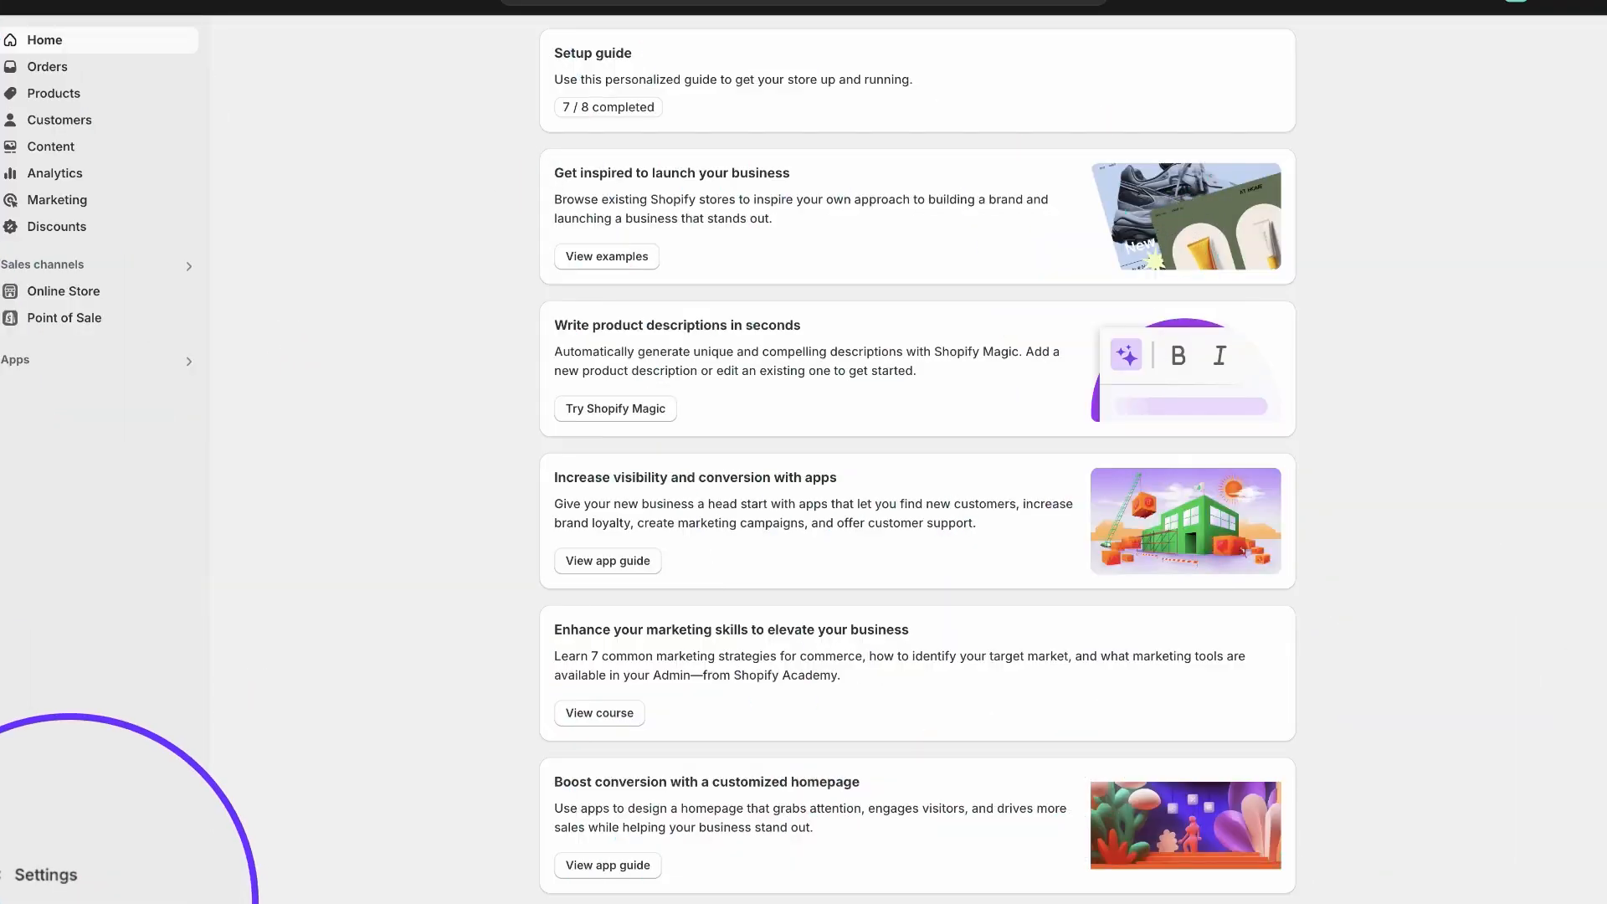
- Start a new shipping profile in the shipping and delivery settings and name it "One Product Dropshipping Store Shipping"
click(33, 875)
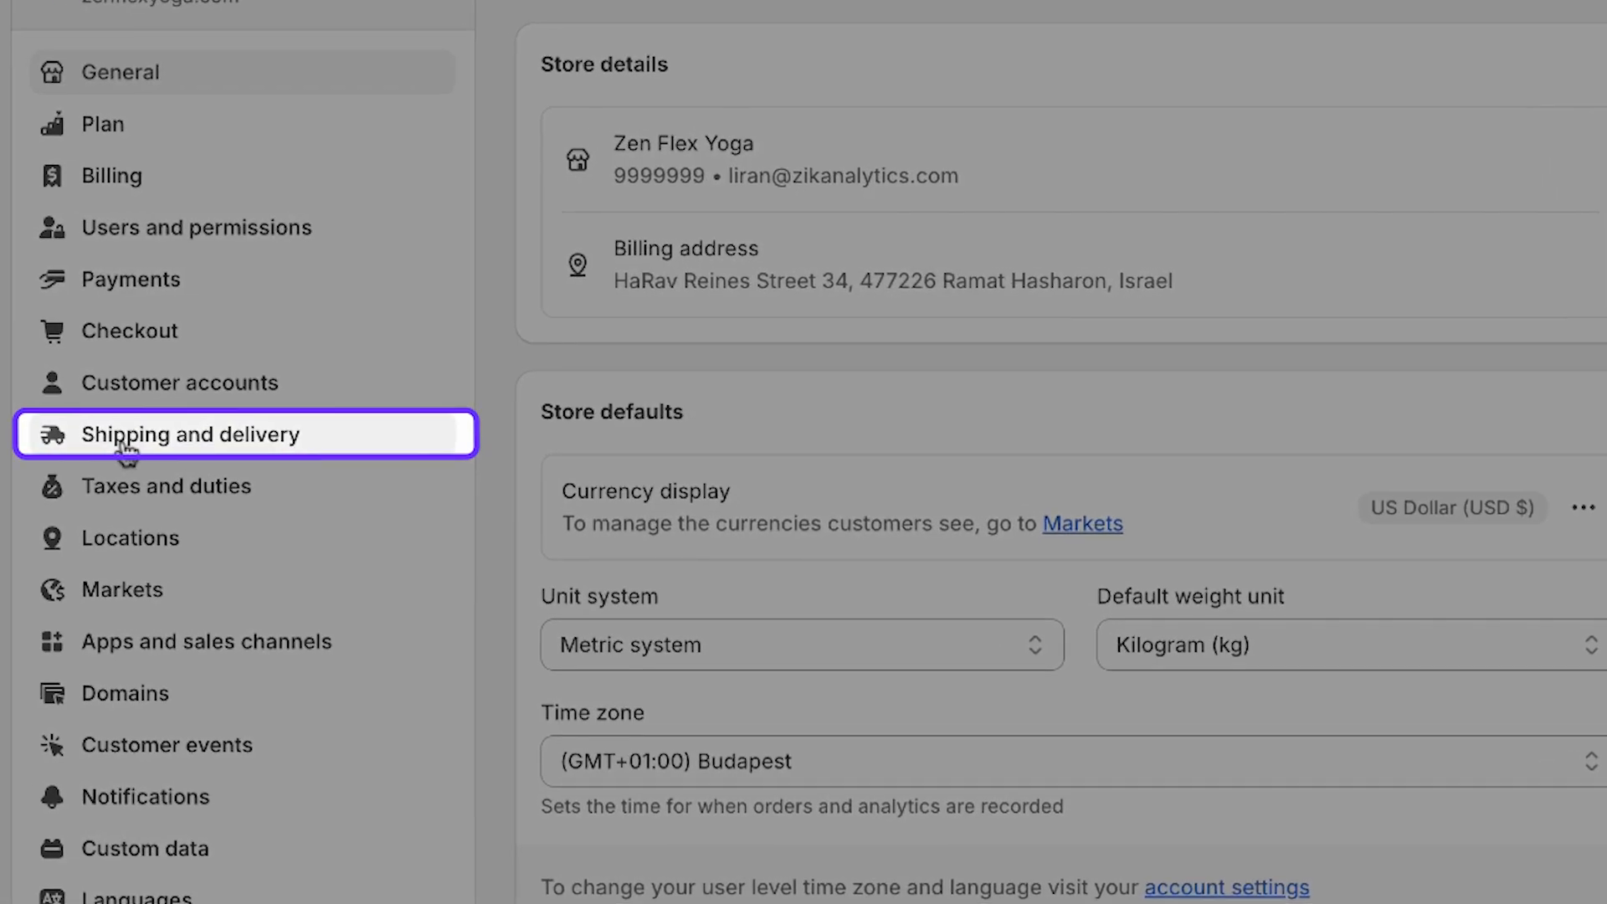
click(125, 443)
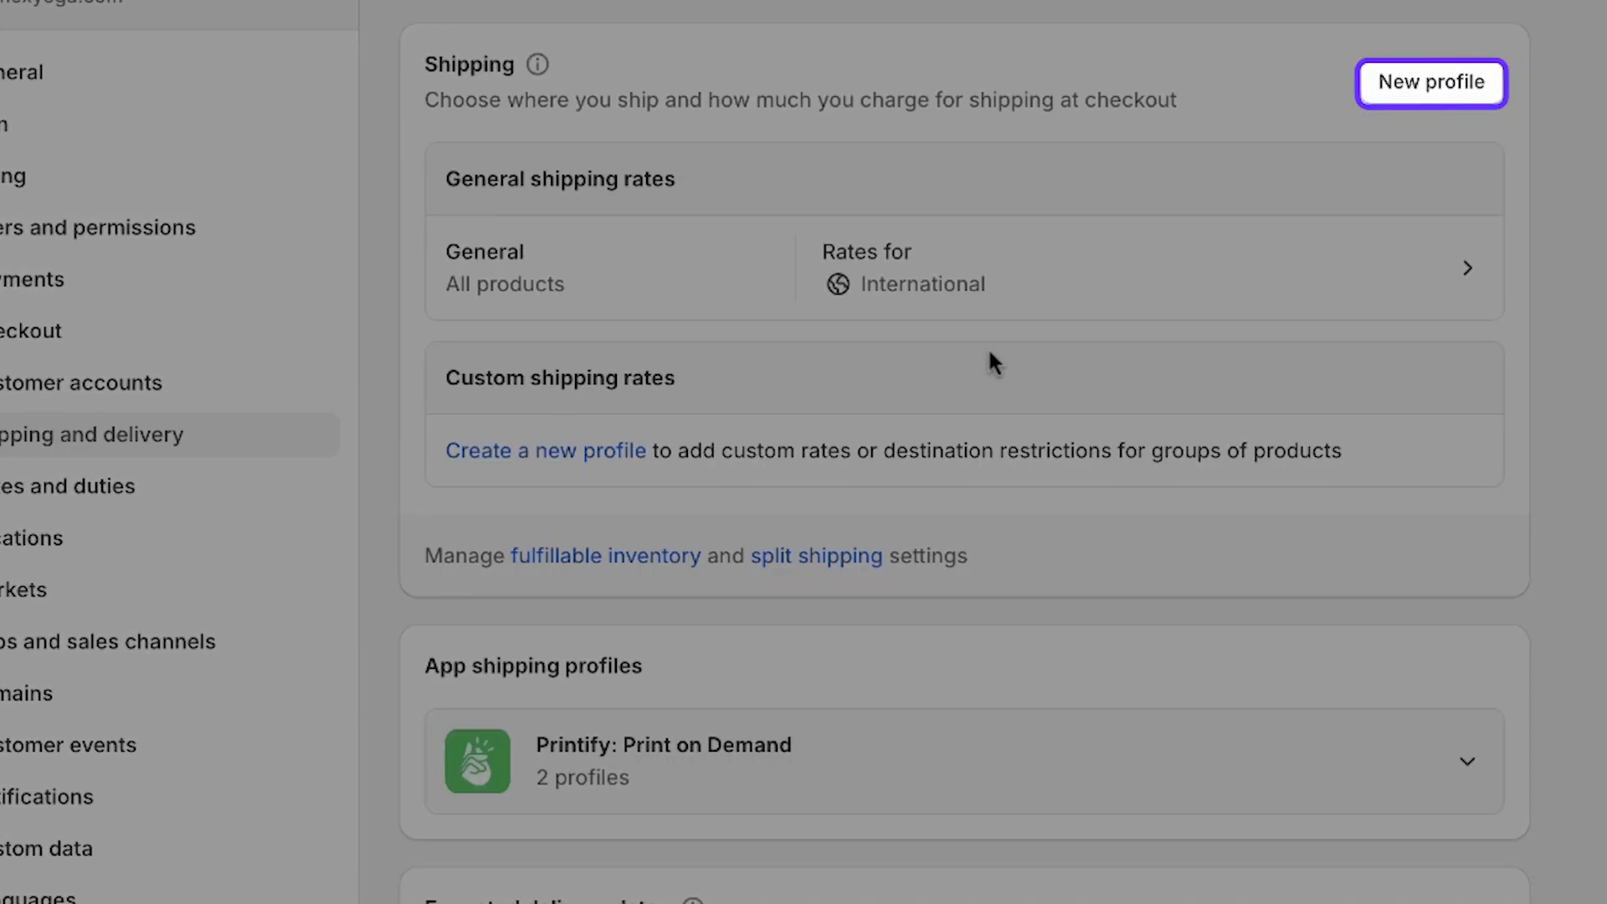
click(1352, 97)
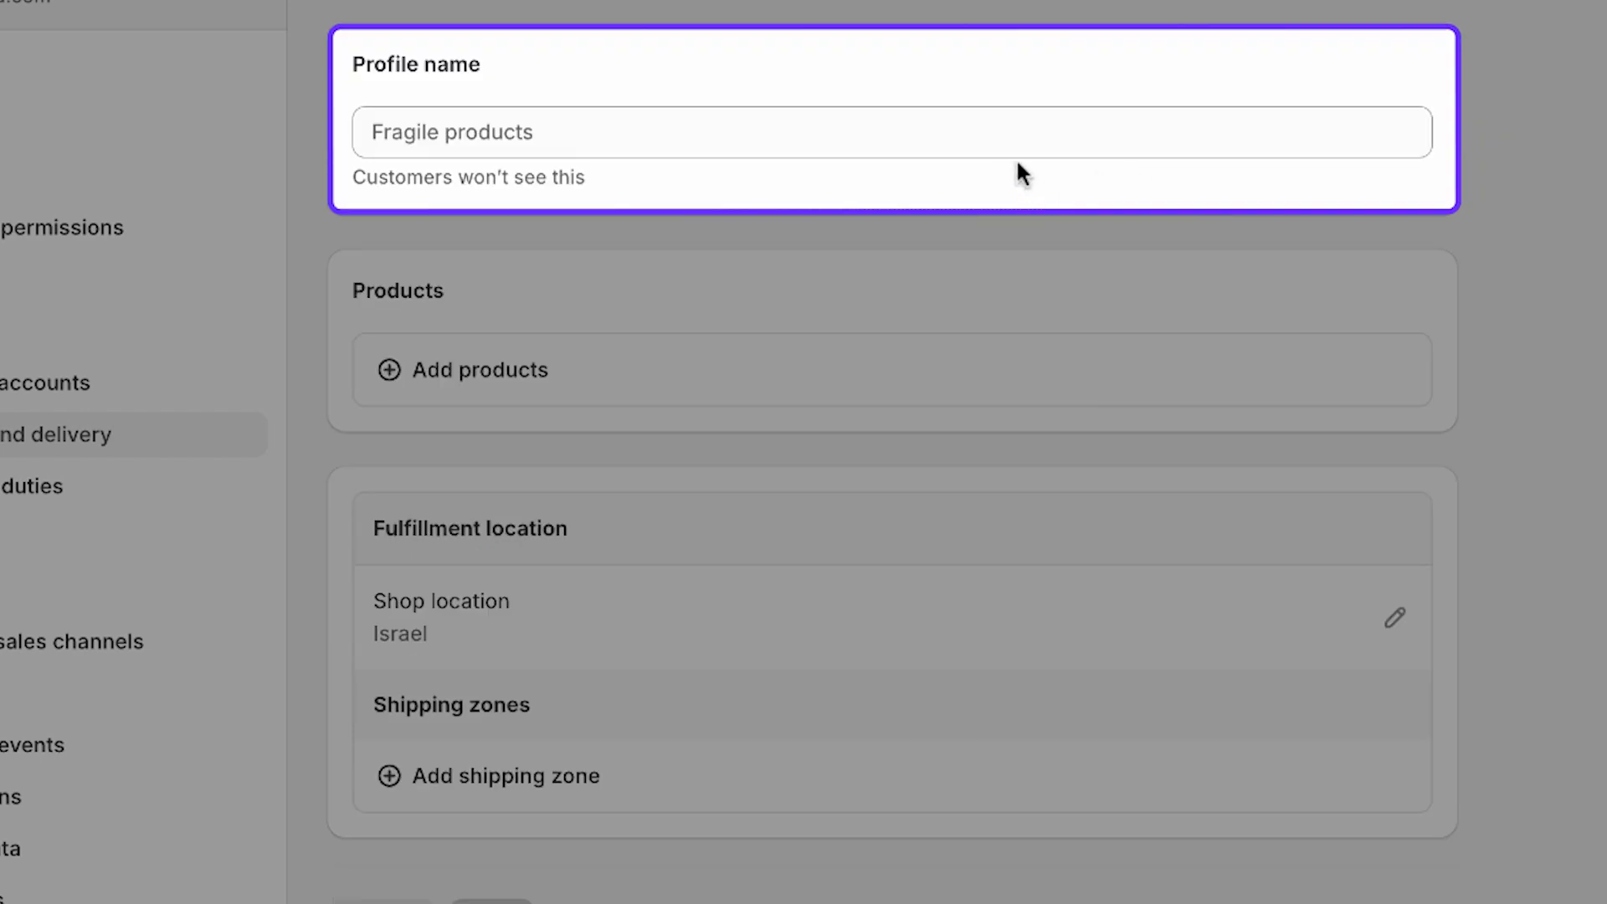
click(996, 140)
text(One Product Dropshipping Store Shipping)
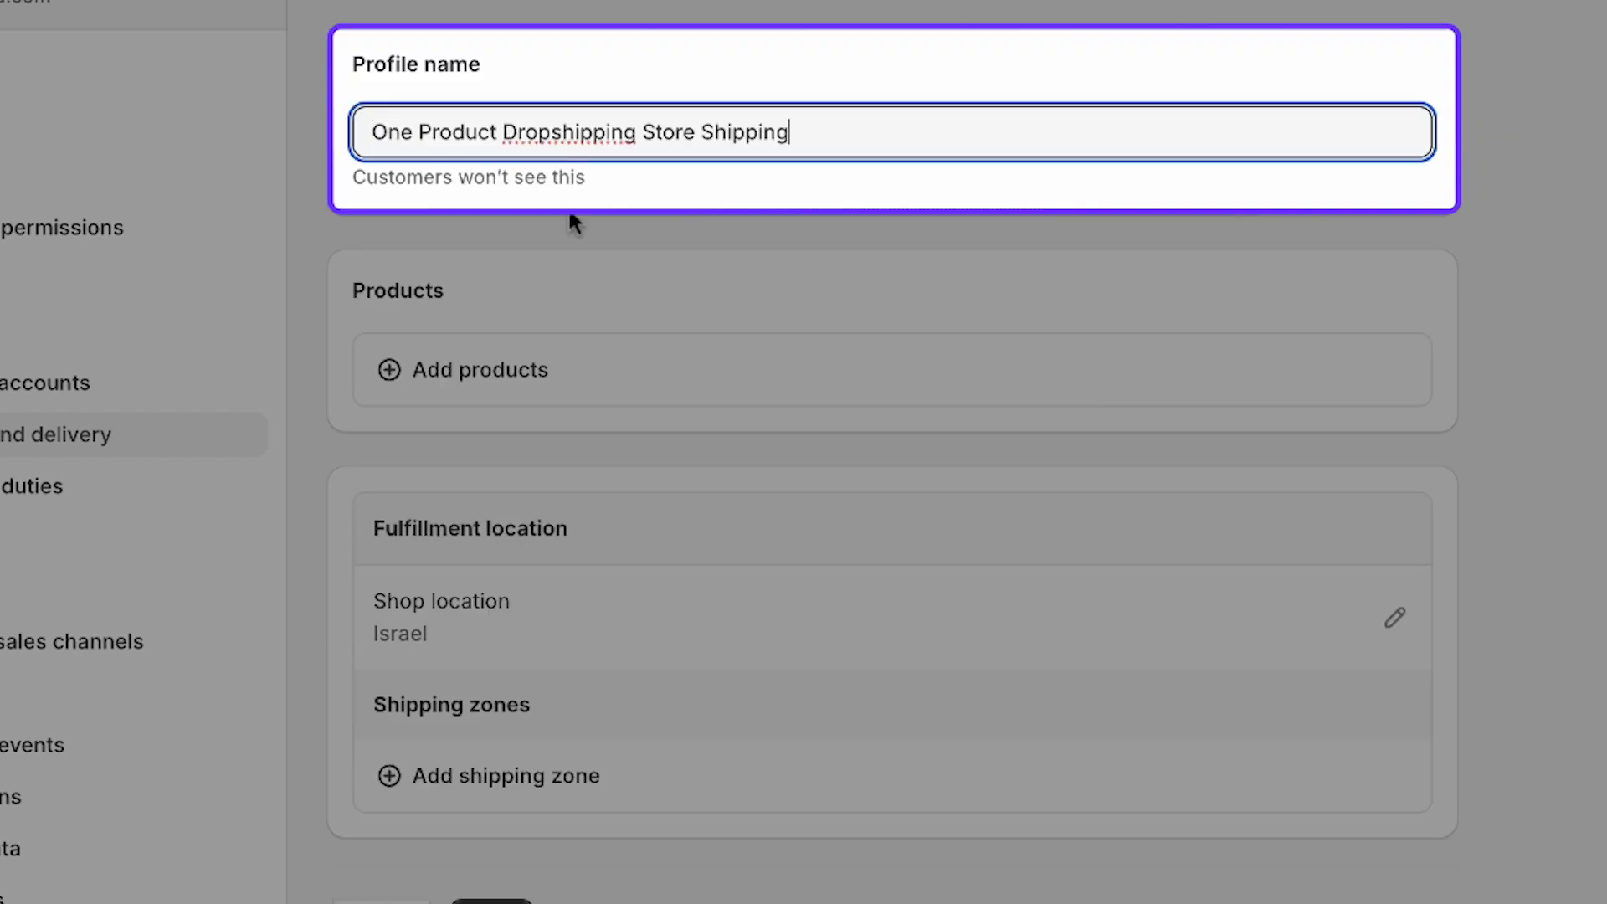
click(576, 224)
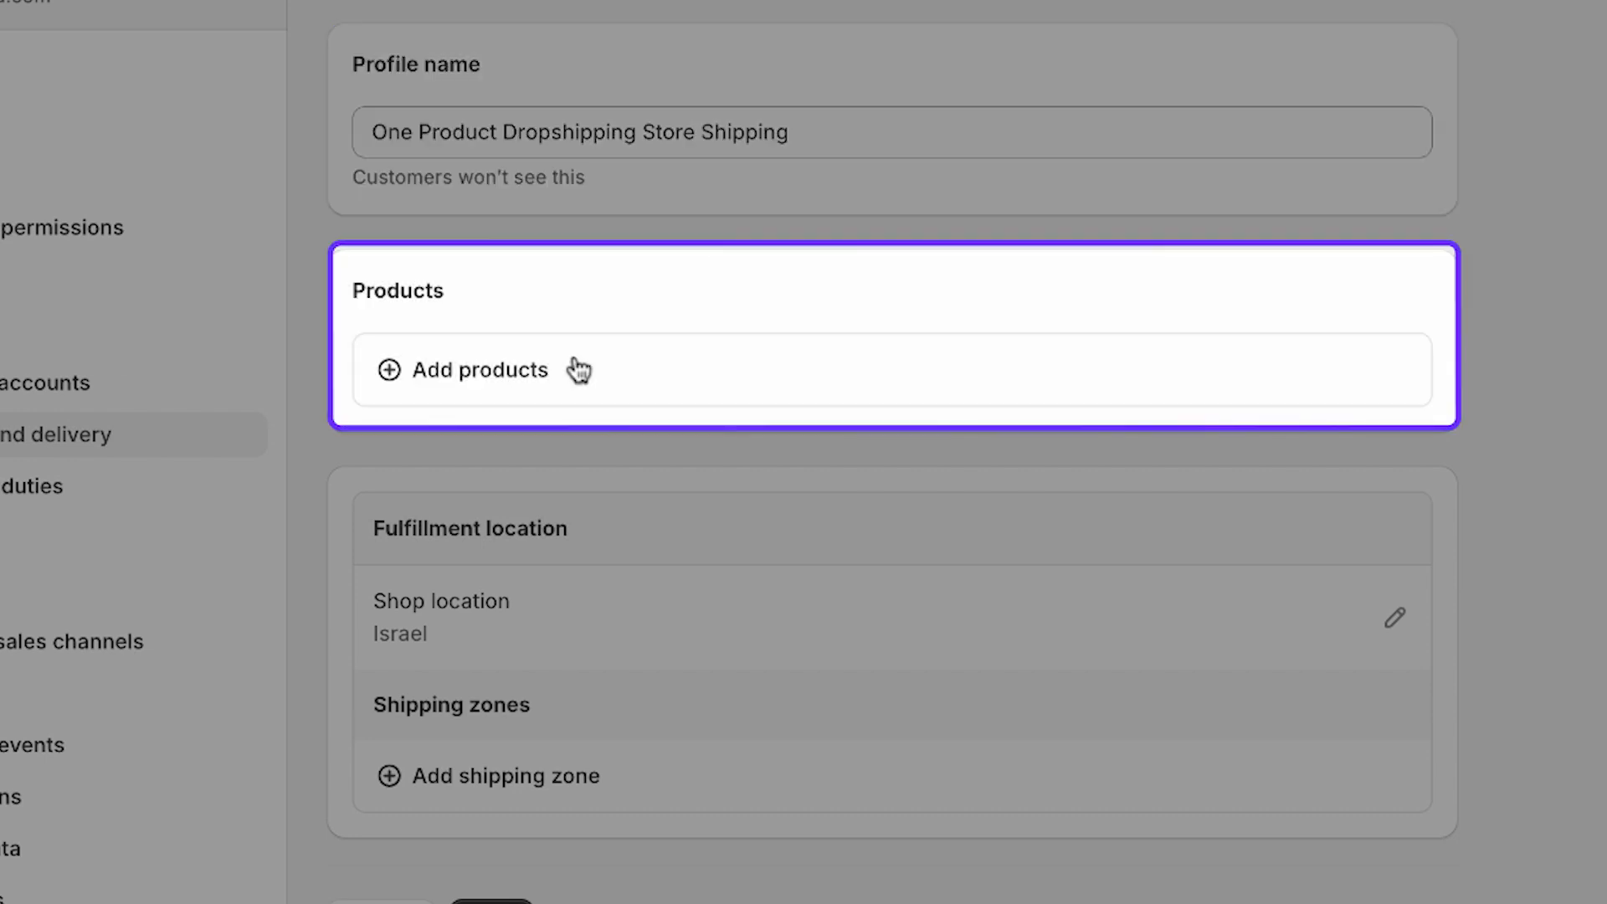
- Add The Ultimate Crossbody Clutch Wallet with all its color variants to the shipping profile
click(577, 369)
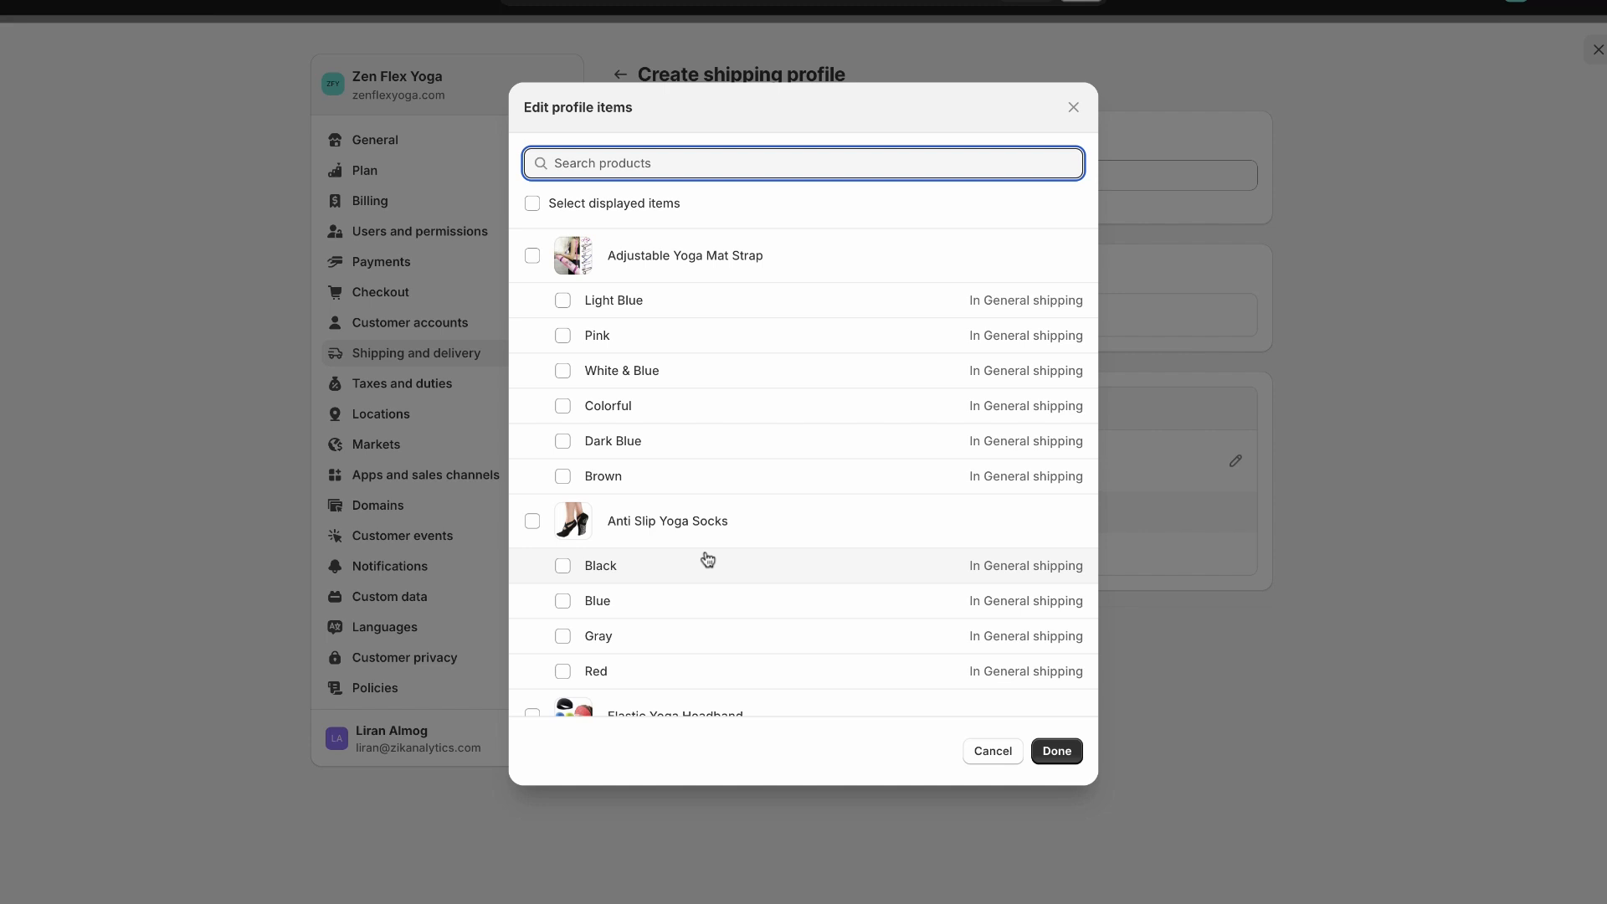
scroll(708, 559, down, 15)
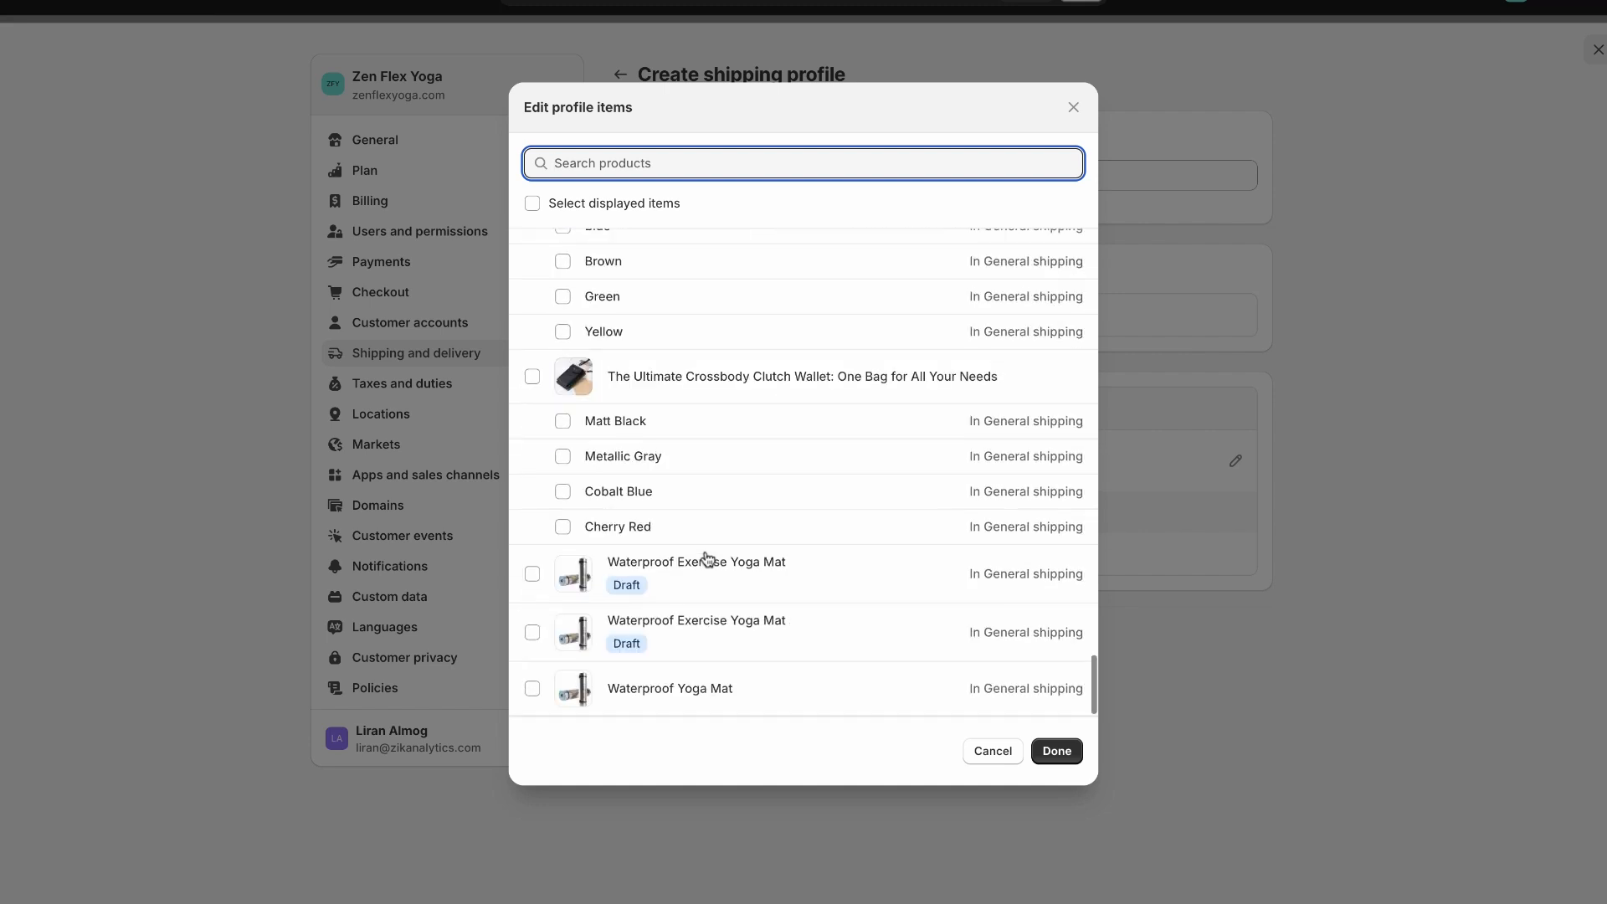
click(532, 377)
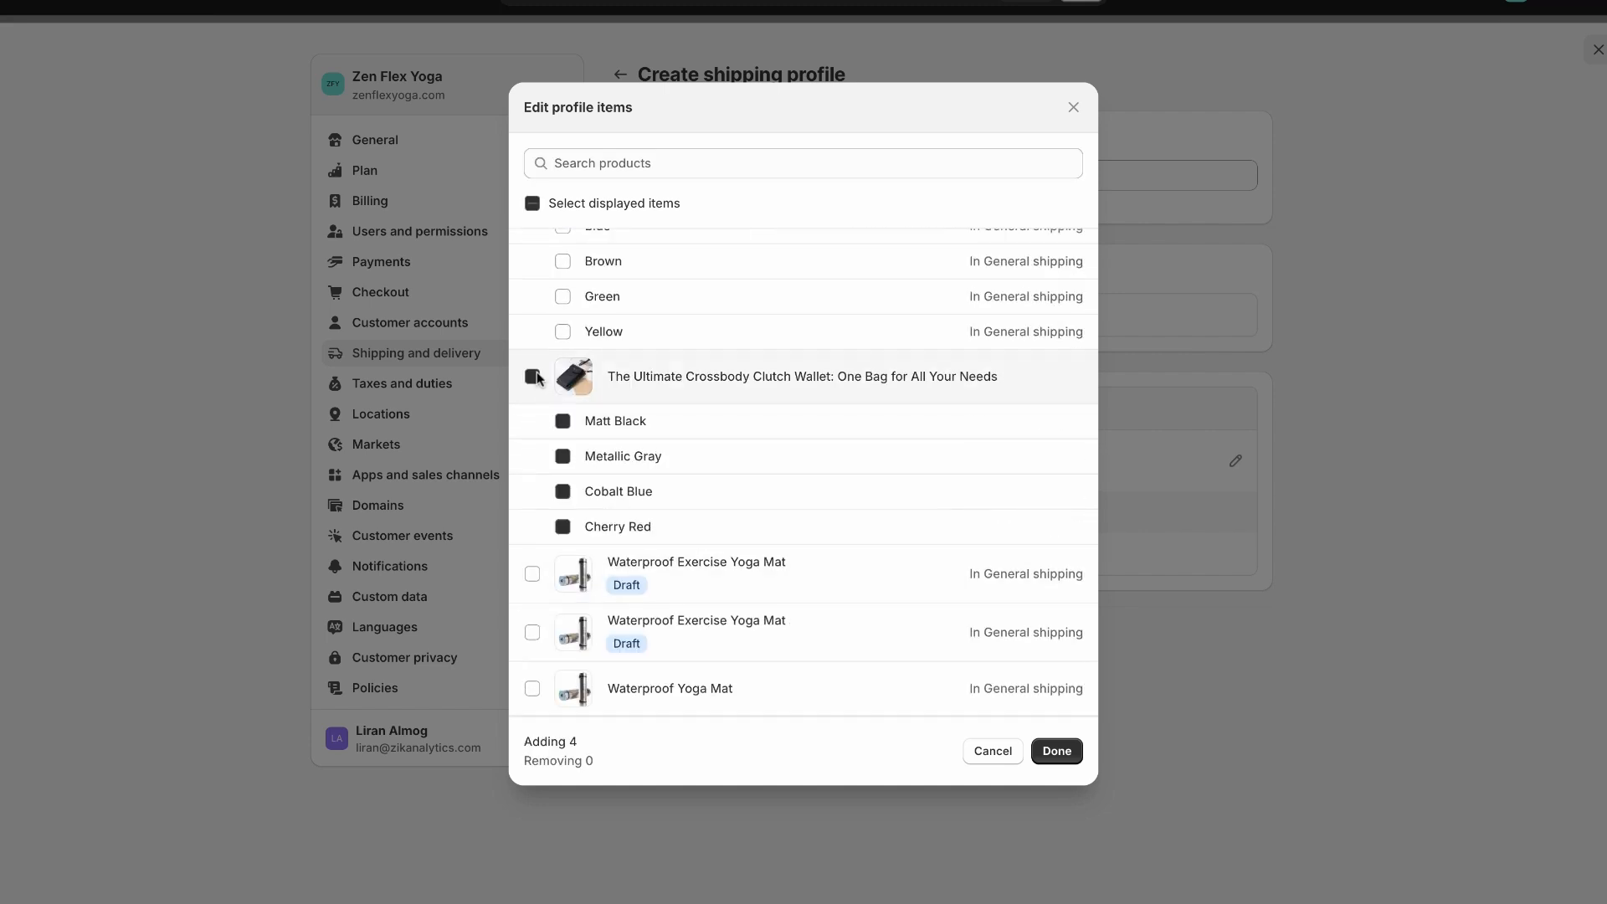
click(1053, 750)
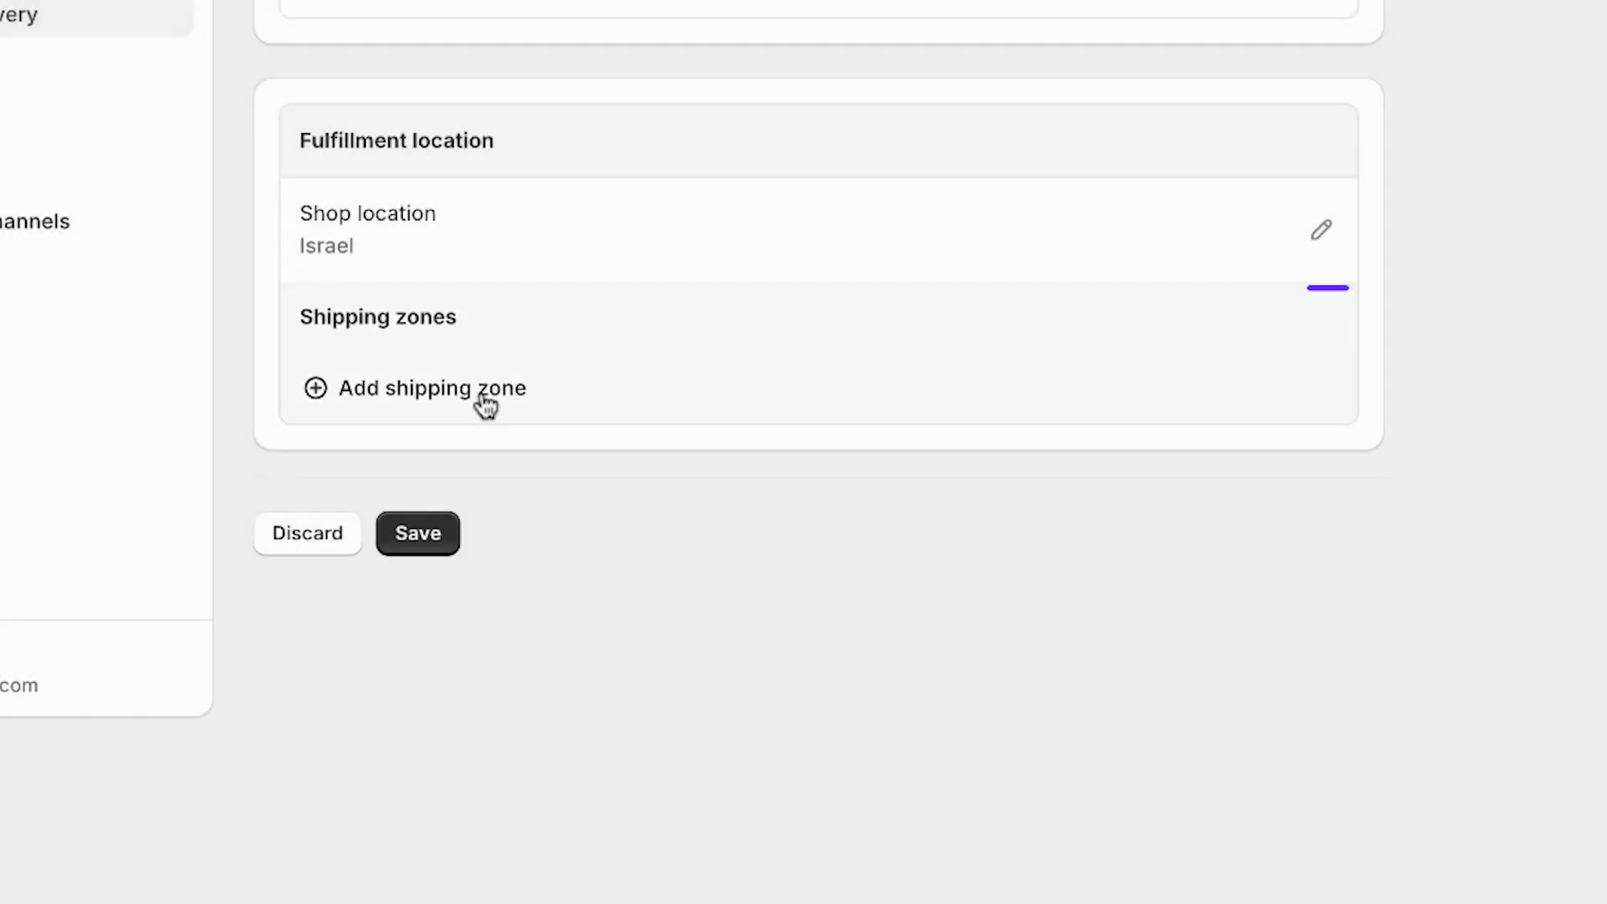
- Add a shipping zone covering the United States to the shipping profile
click(499, 399)
text(United States)
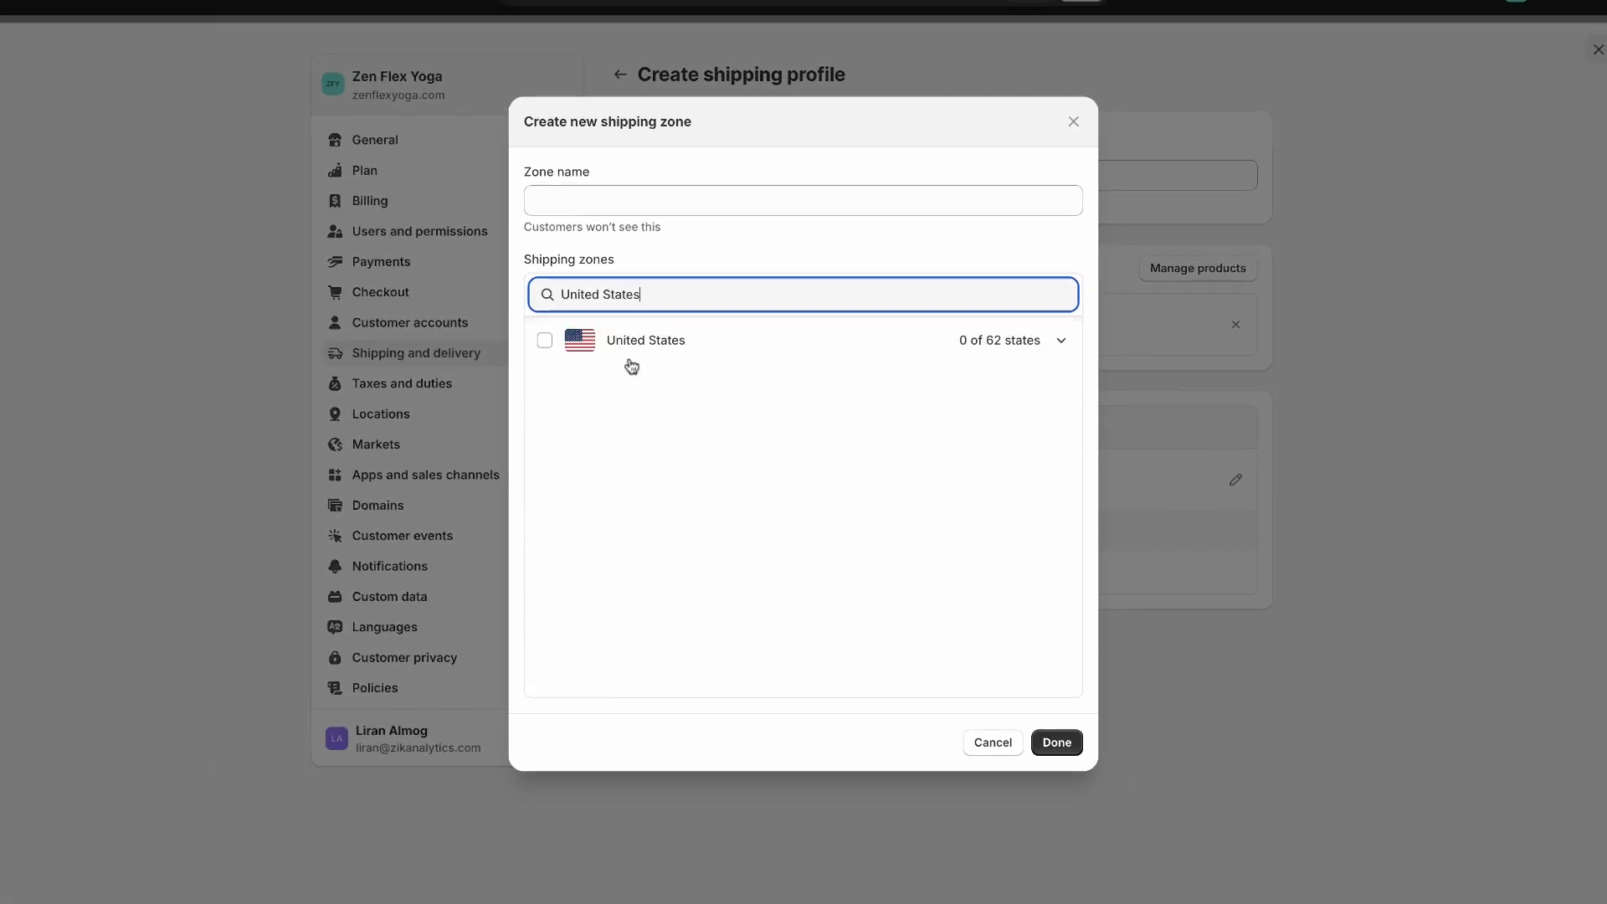
click(549, 344)
click(1051, 743)
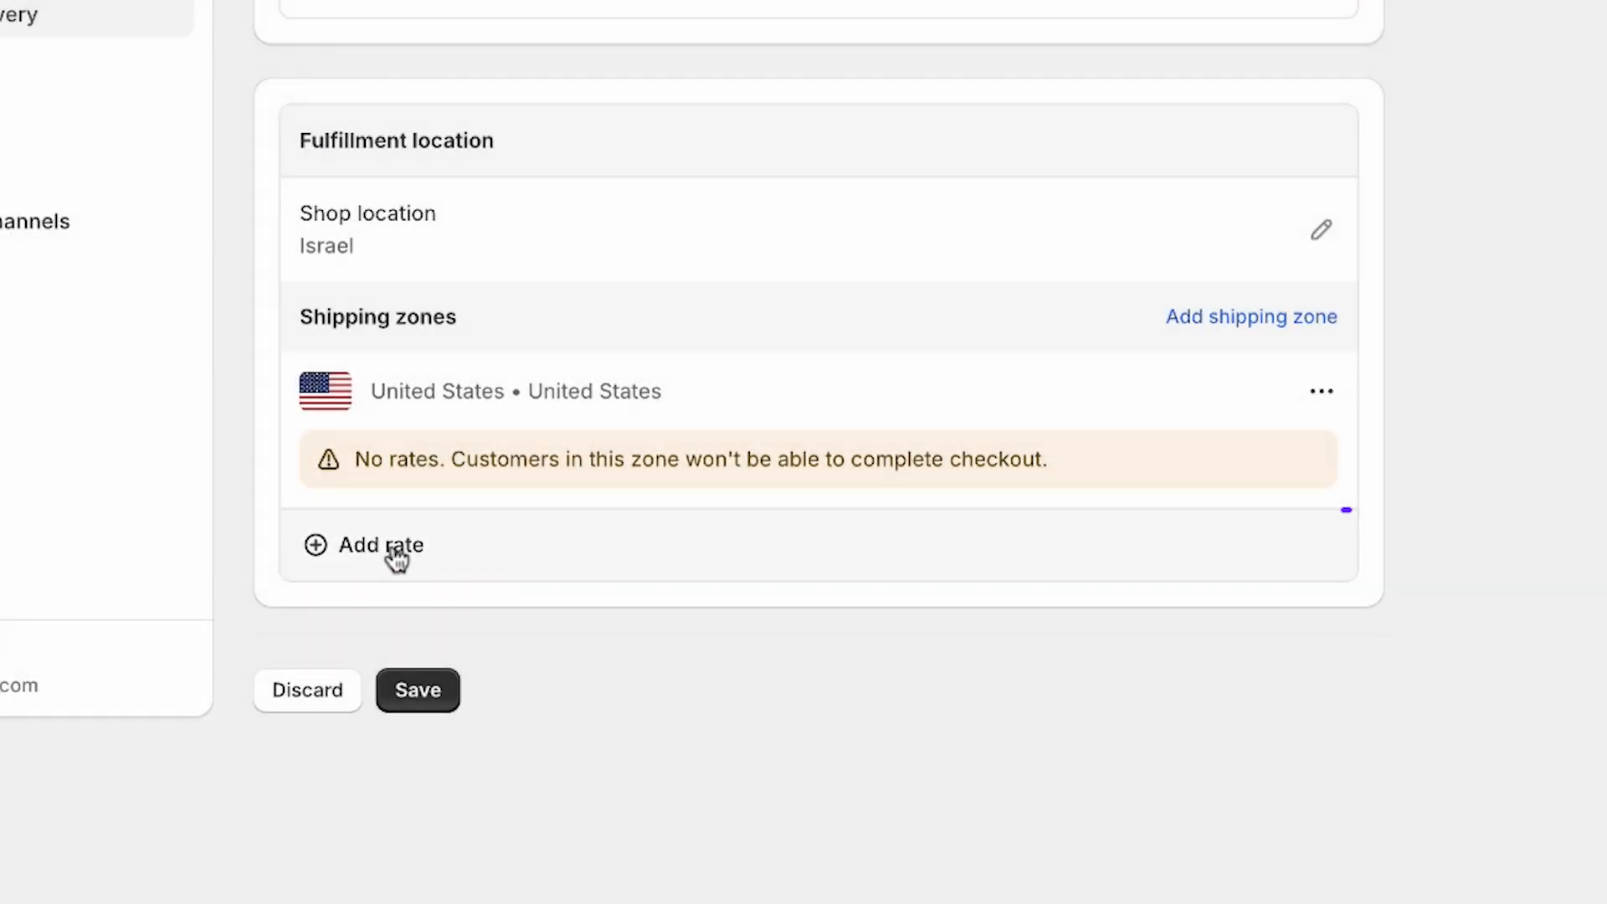
- Add a custom flat rate named "Free Shipping" to the United States zone, keeping its price at $0.00
click(405, 561)
click(553, 361)
text(Free Shipping)
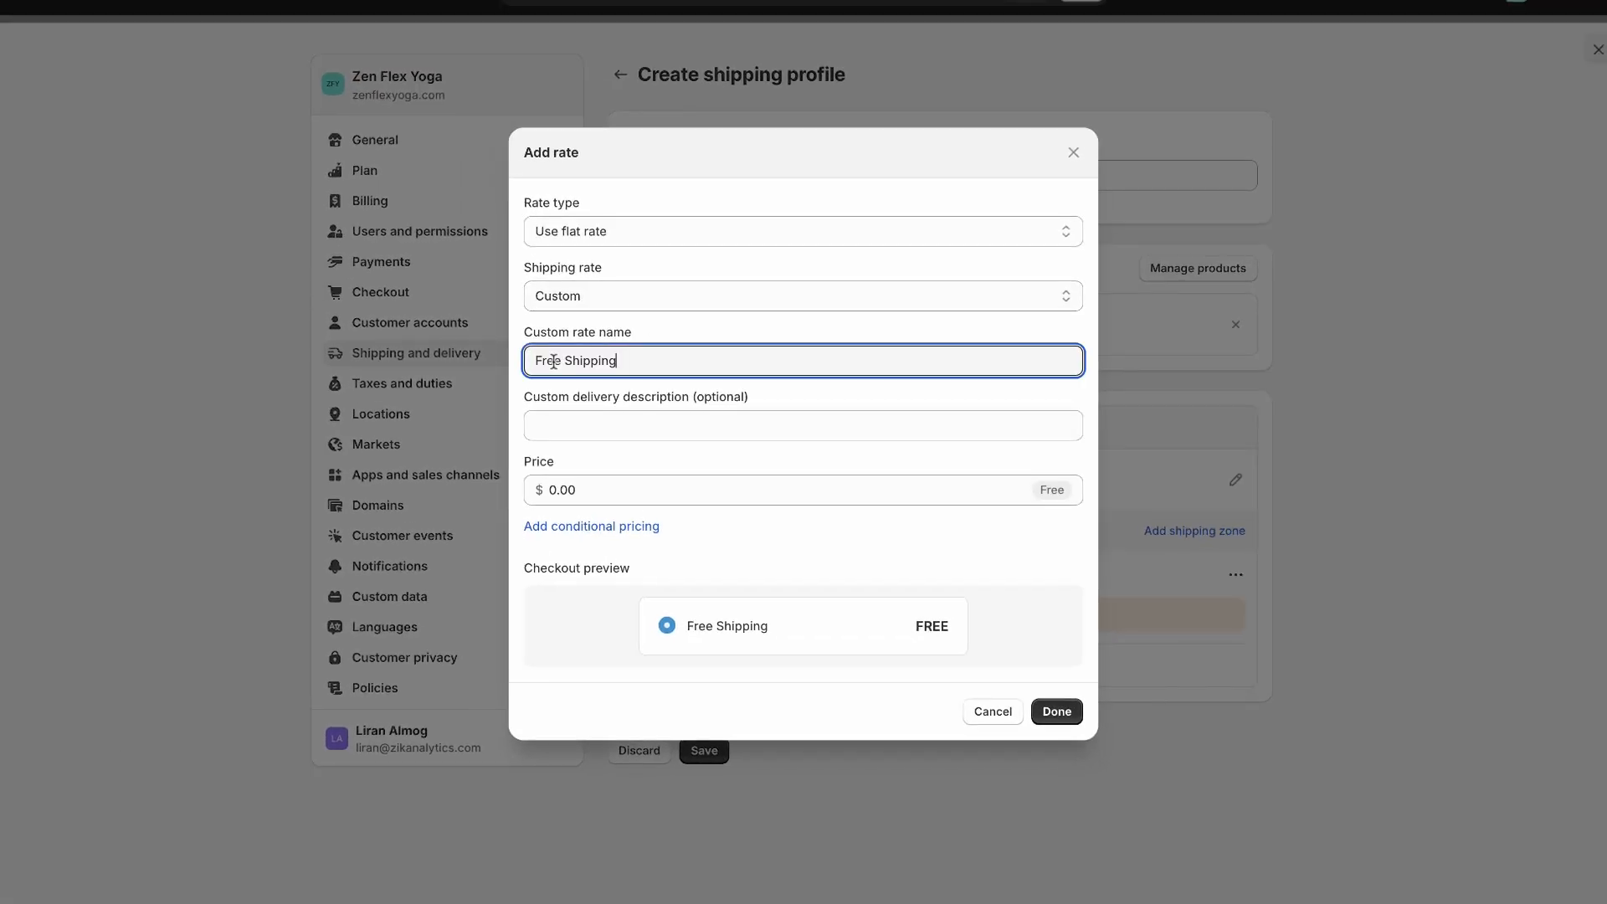
click(563, 495)
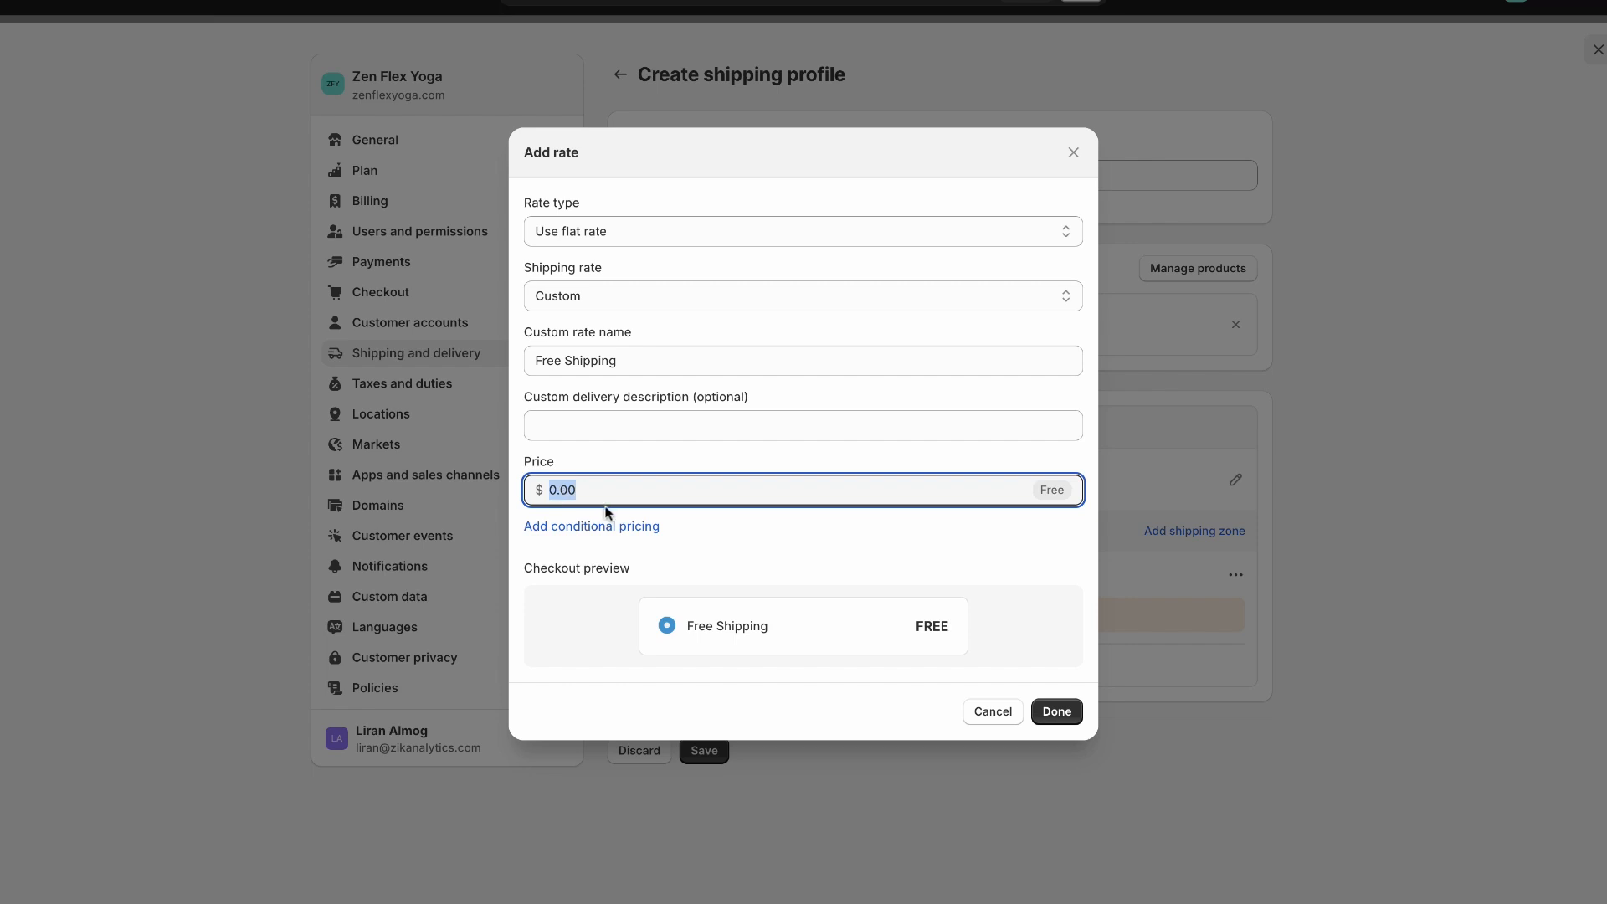
click(678, 531)
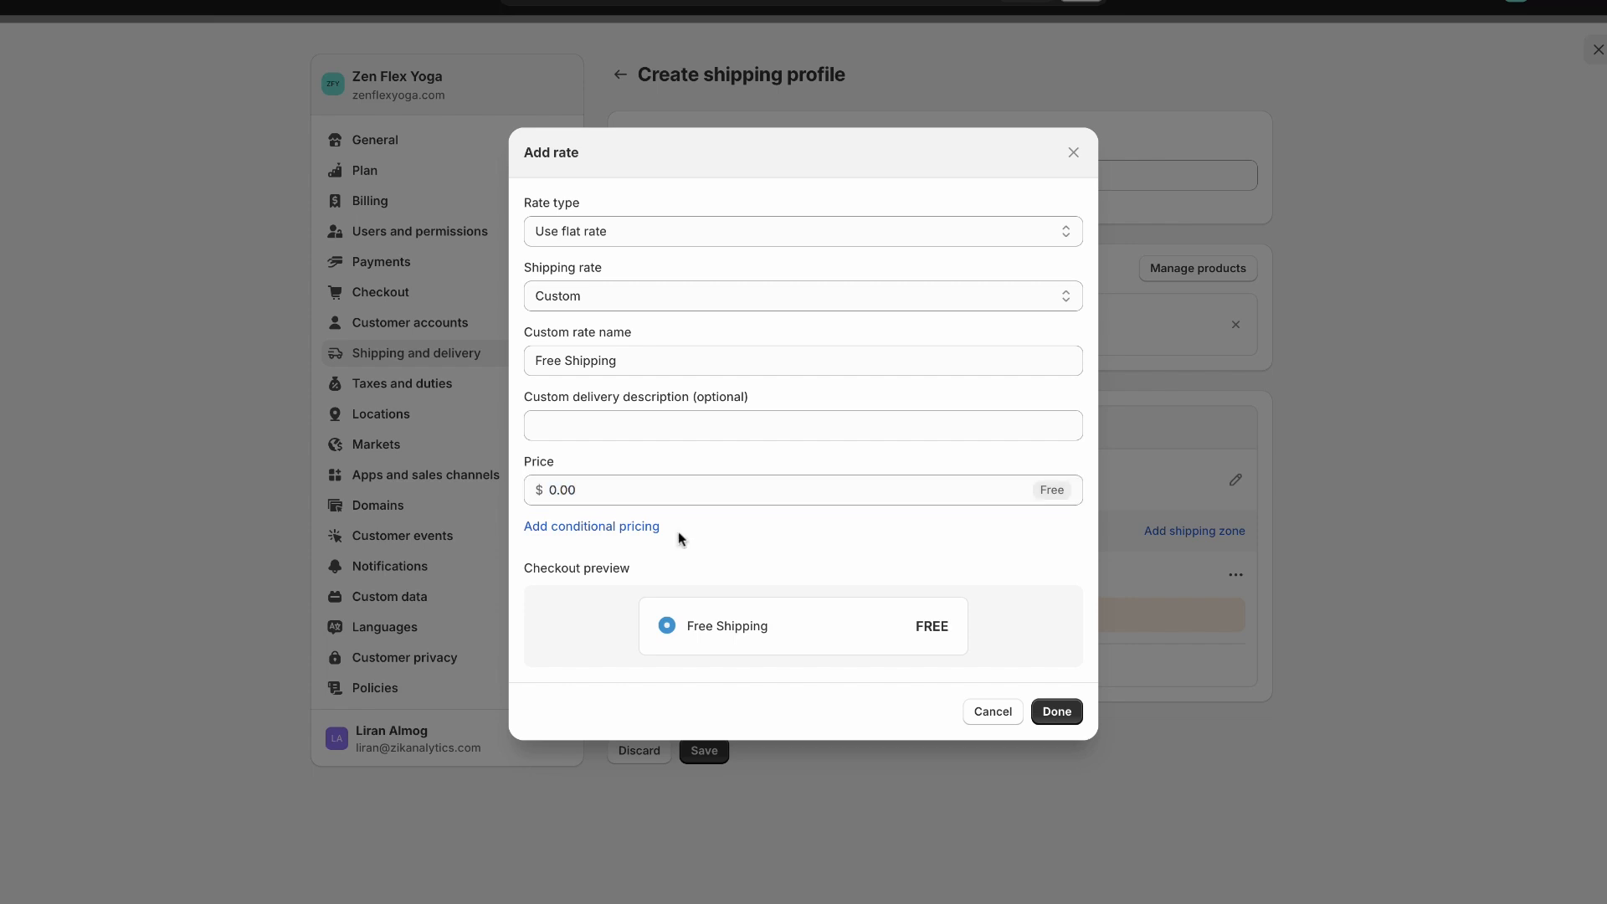
click(1046, 718)
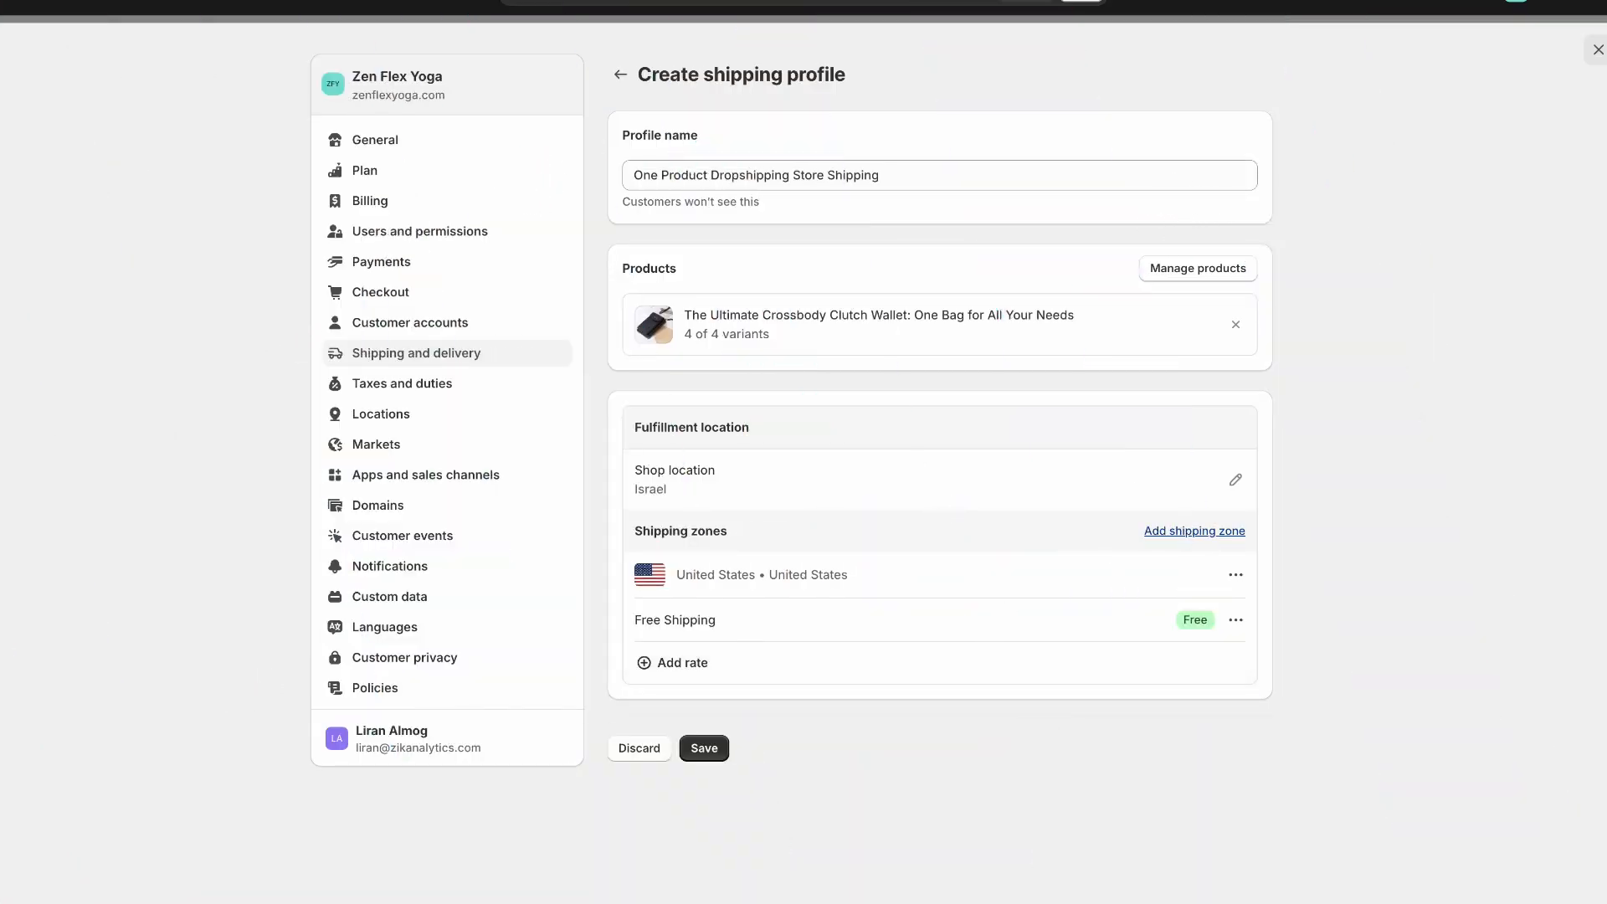
- Add a shipping zone covering Europe to the shipping profile with a custom flat rate named "Standard Shipping to Europe"
click(1194, 531)
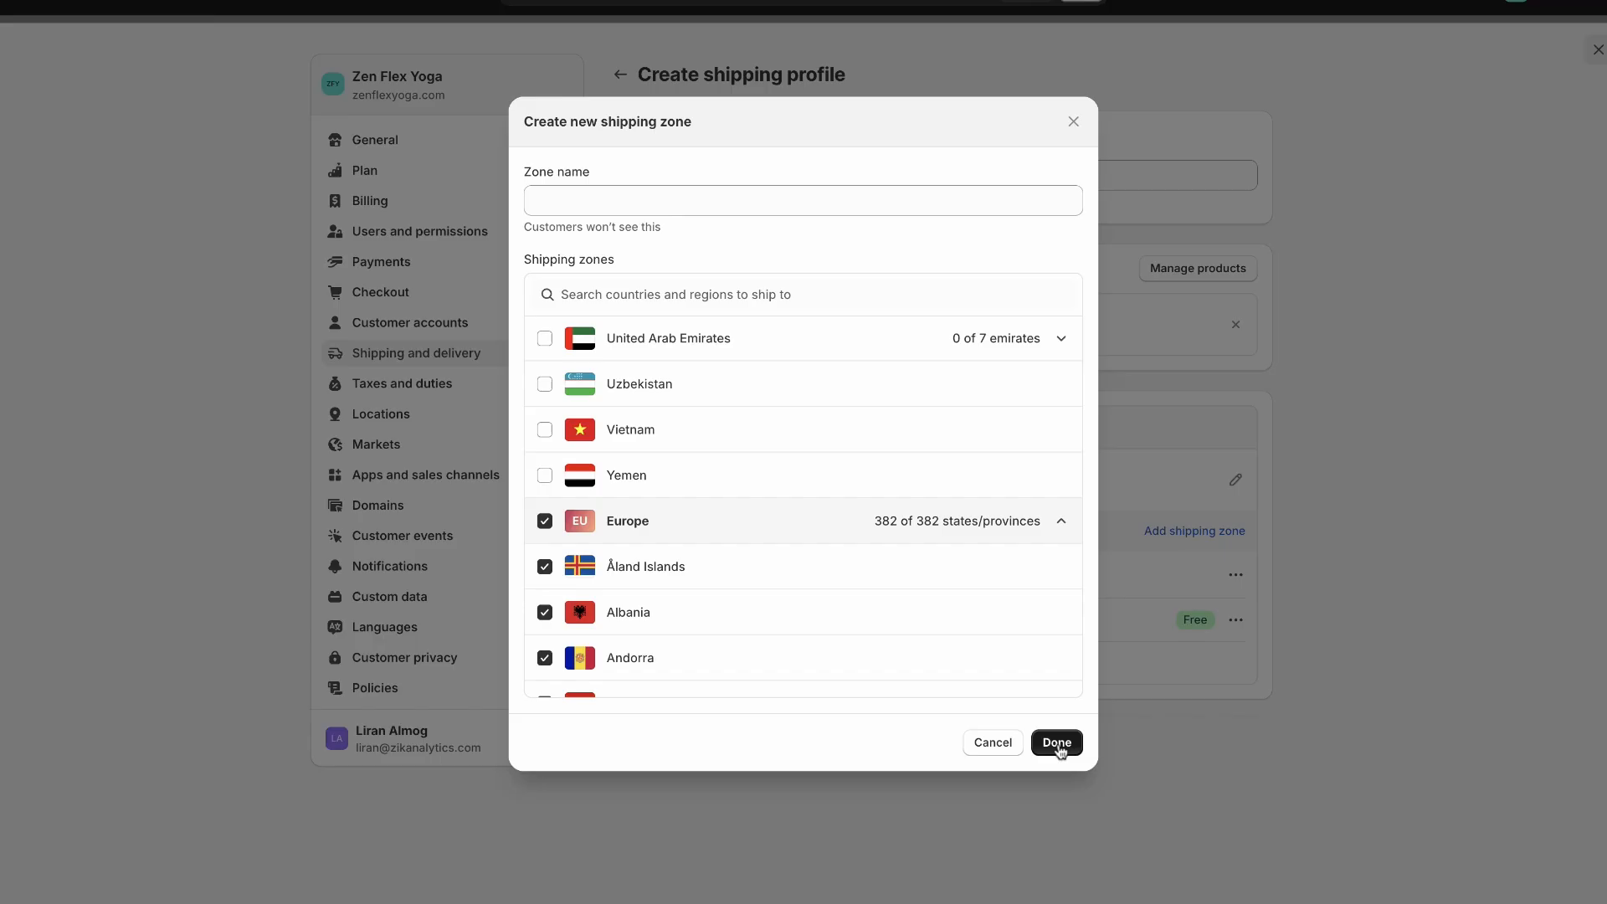
click(1057, 742)
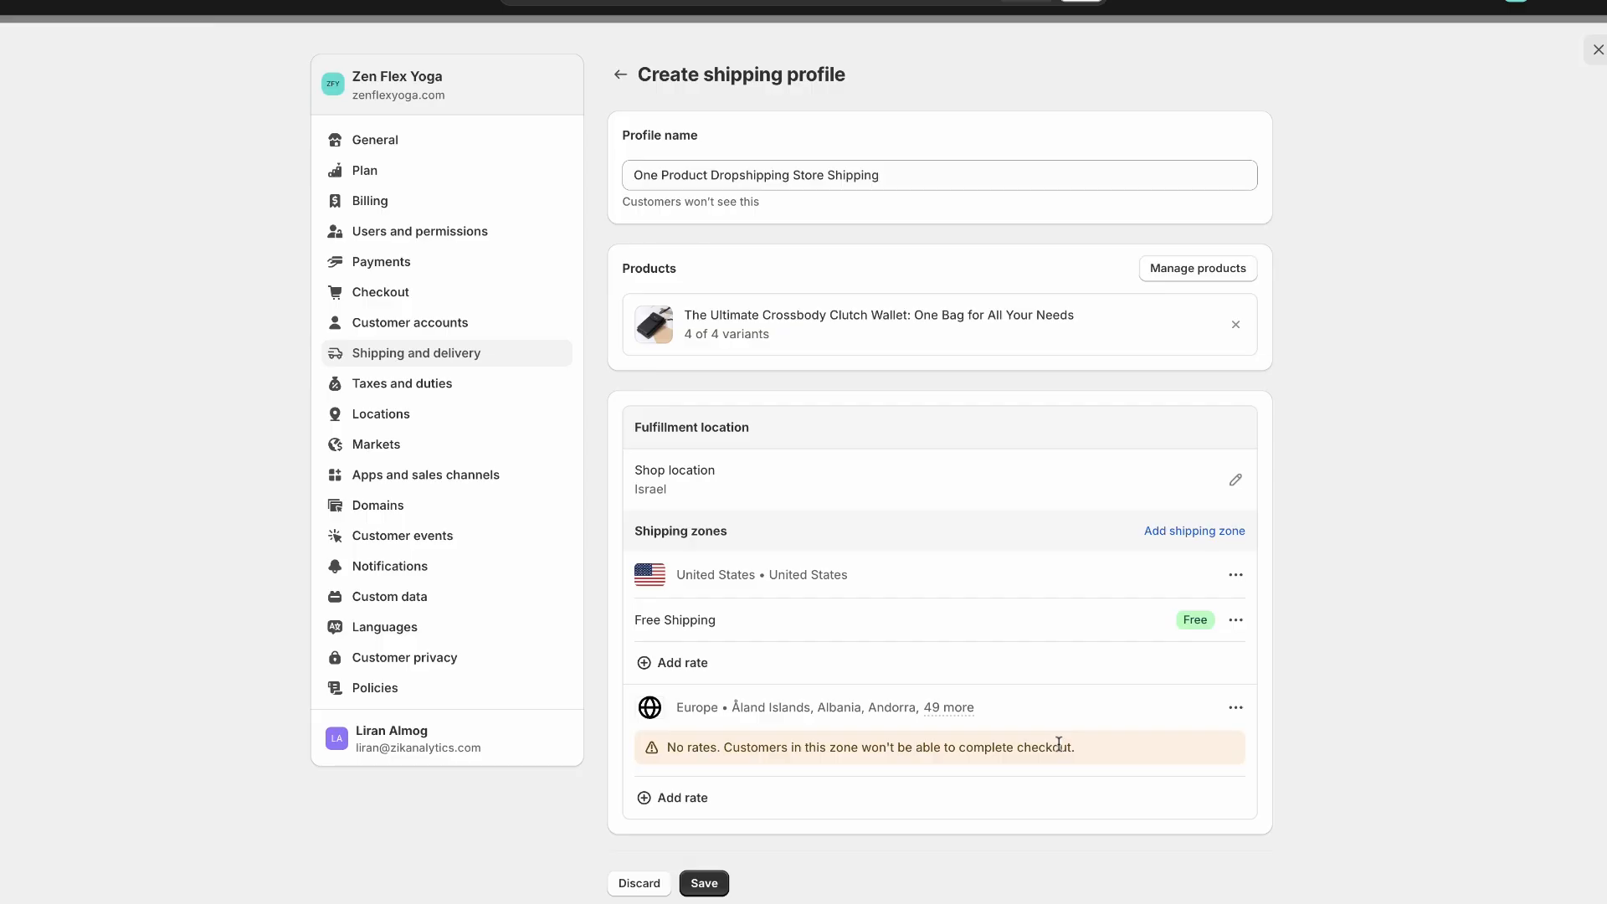
click(685, 800)
click(719, 356)
text(Standard Shipping to Europe)
click(666, 487)
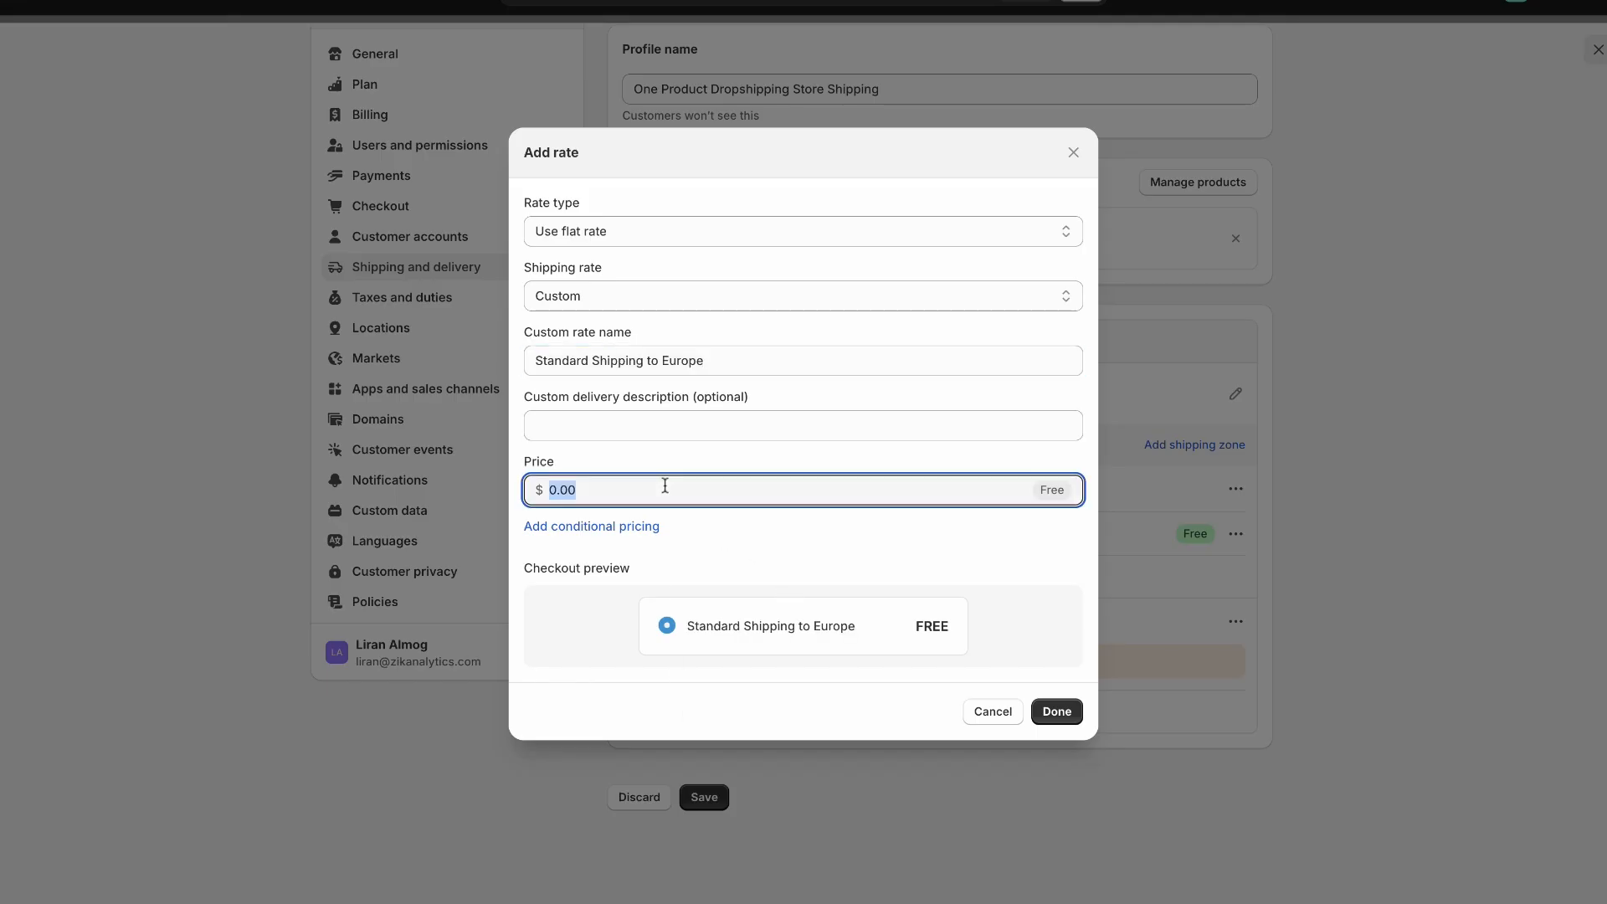
- Pick Adyen Payments - Credit Cards from the third-party payment providers in the payment settings and start installing it
click(727, 553)
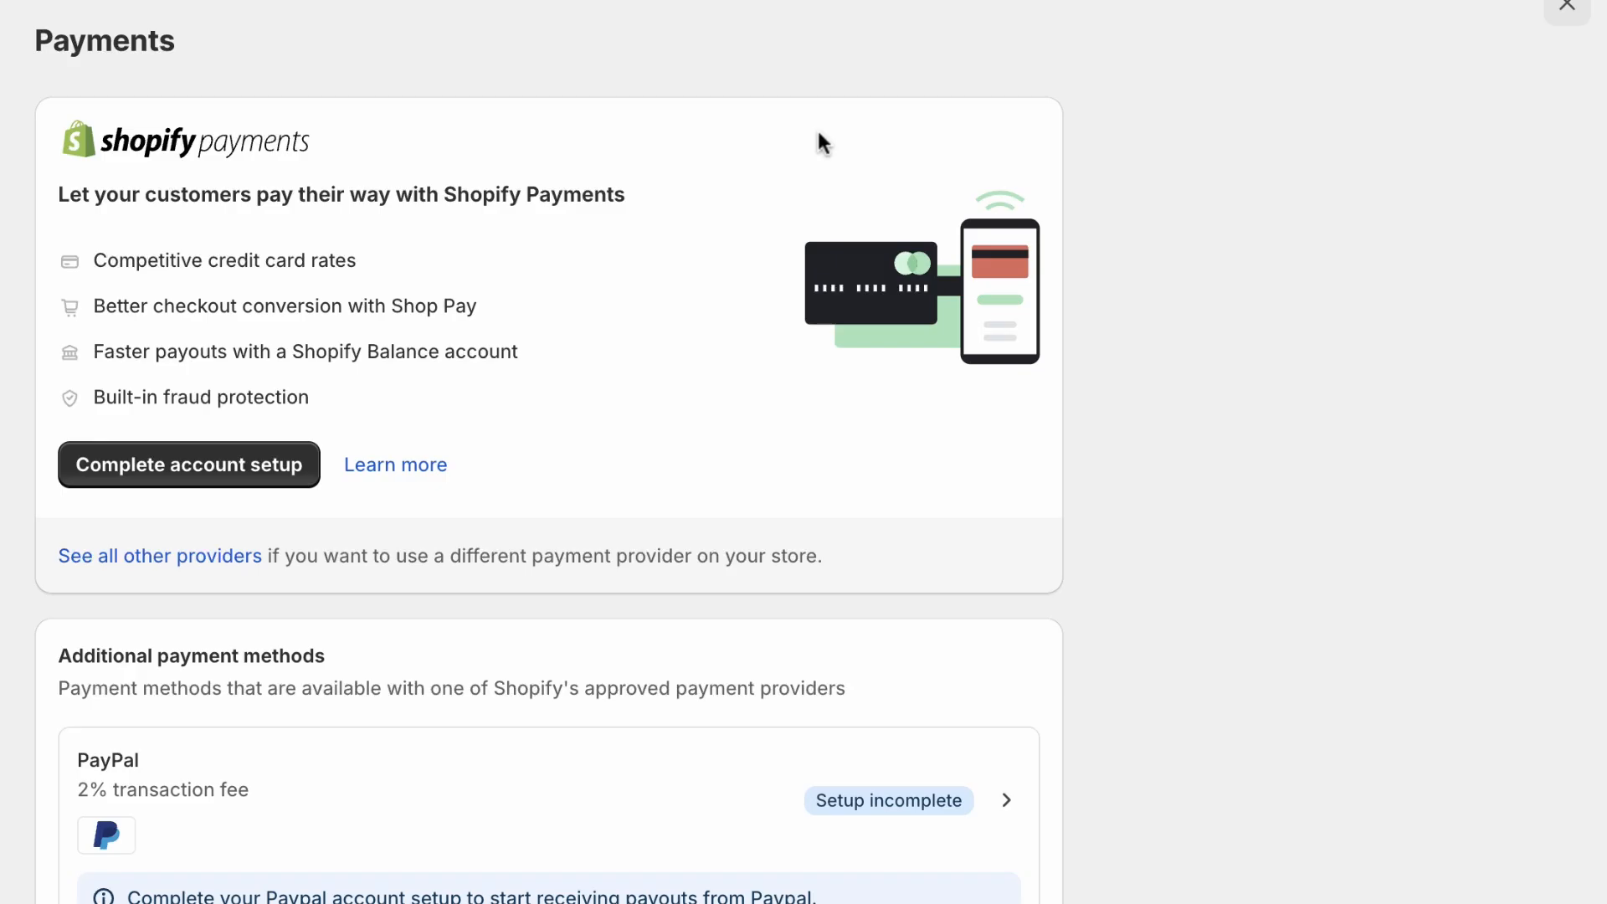
scroll(817, 133, down, 1)
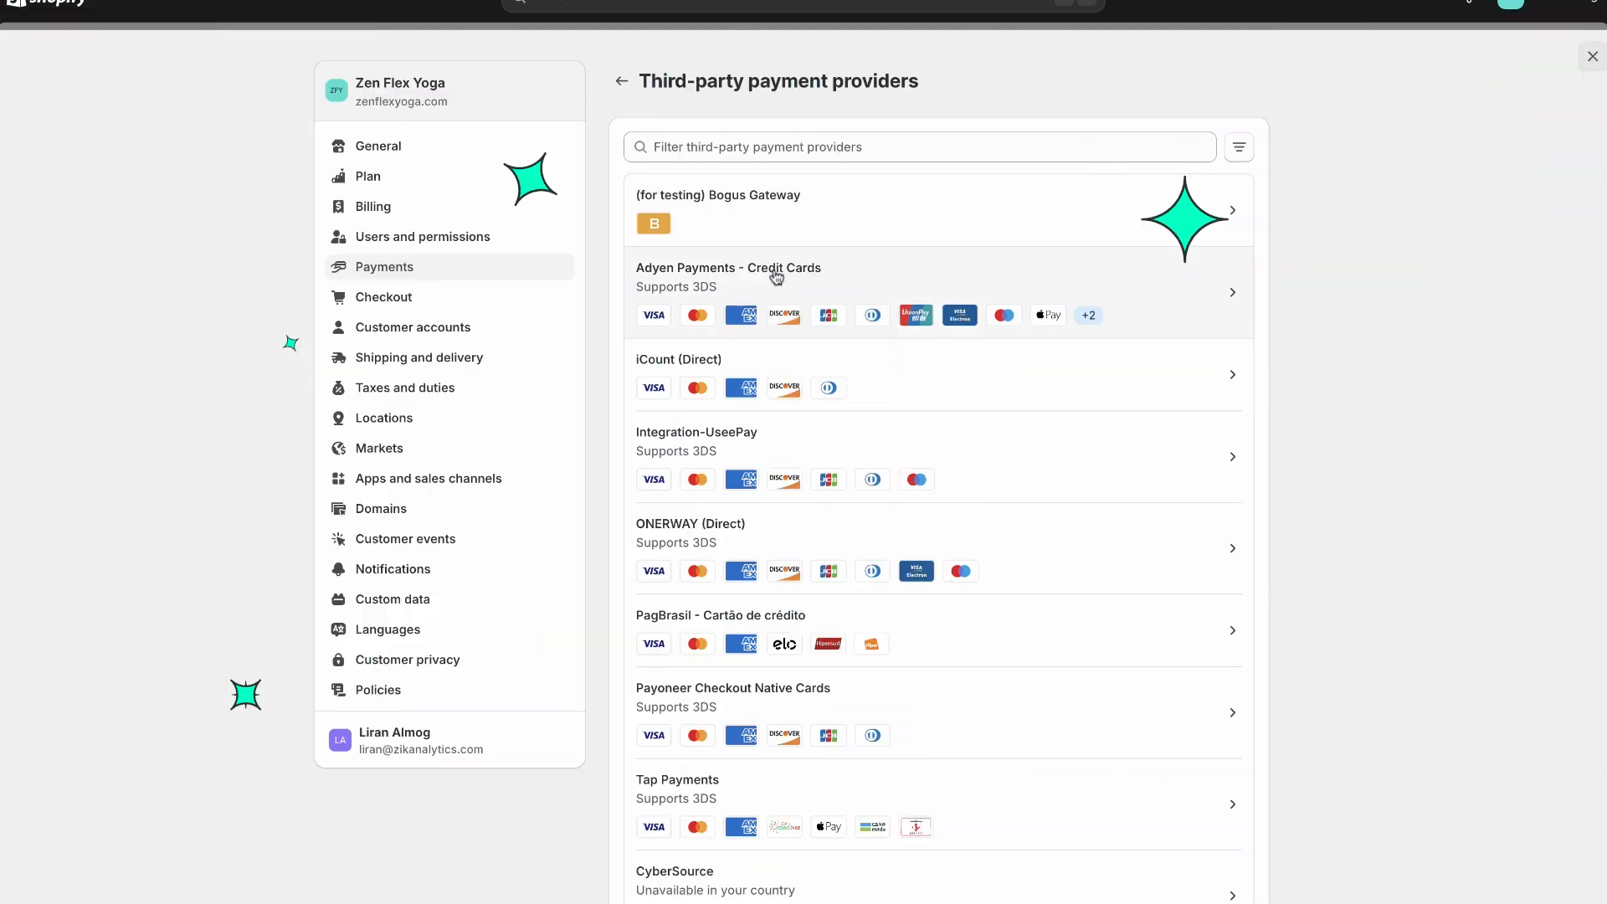
click(773, 266)
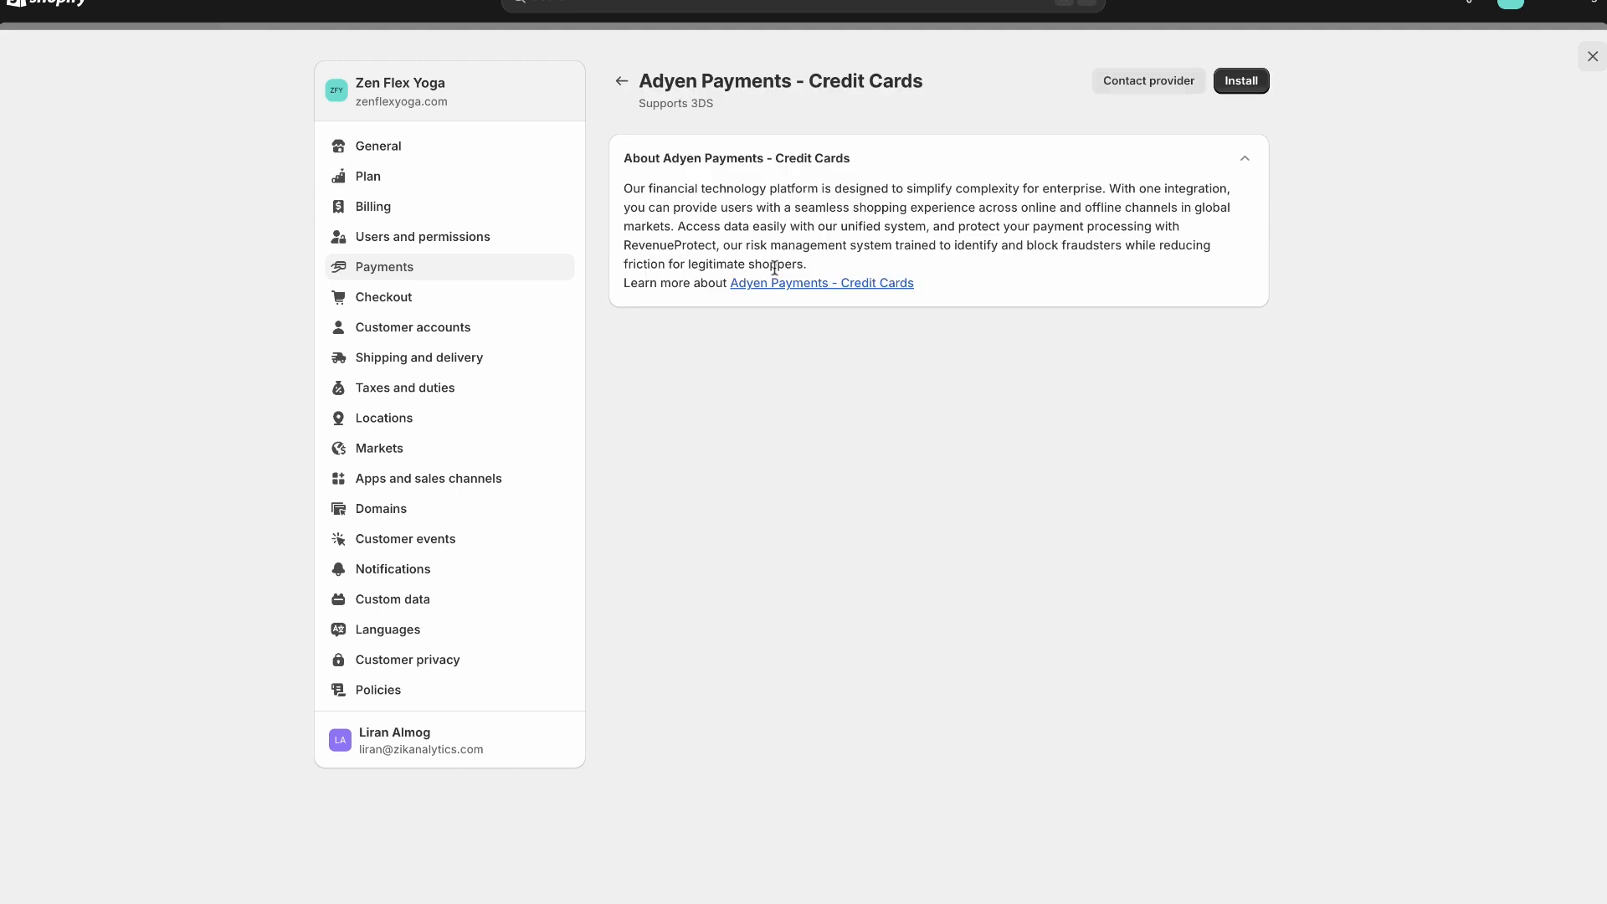
click(1237, 87)
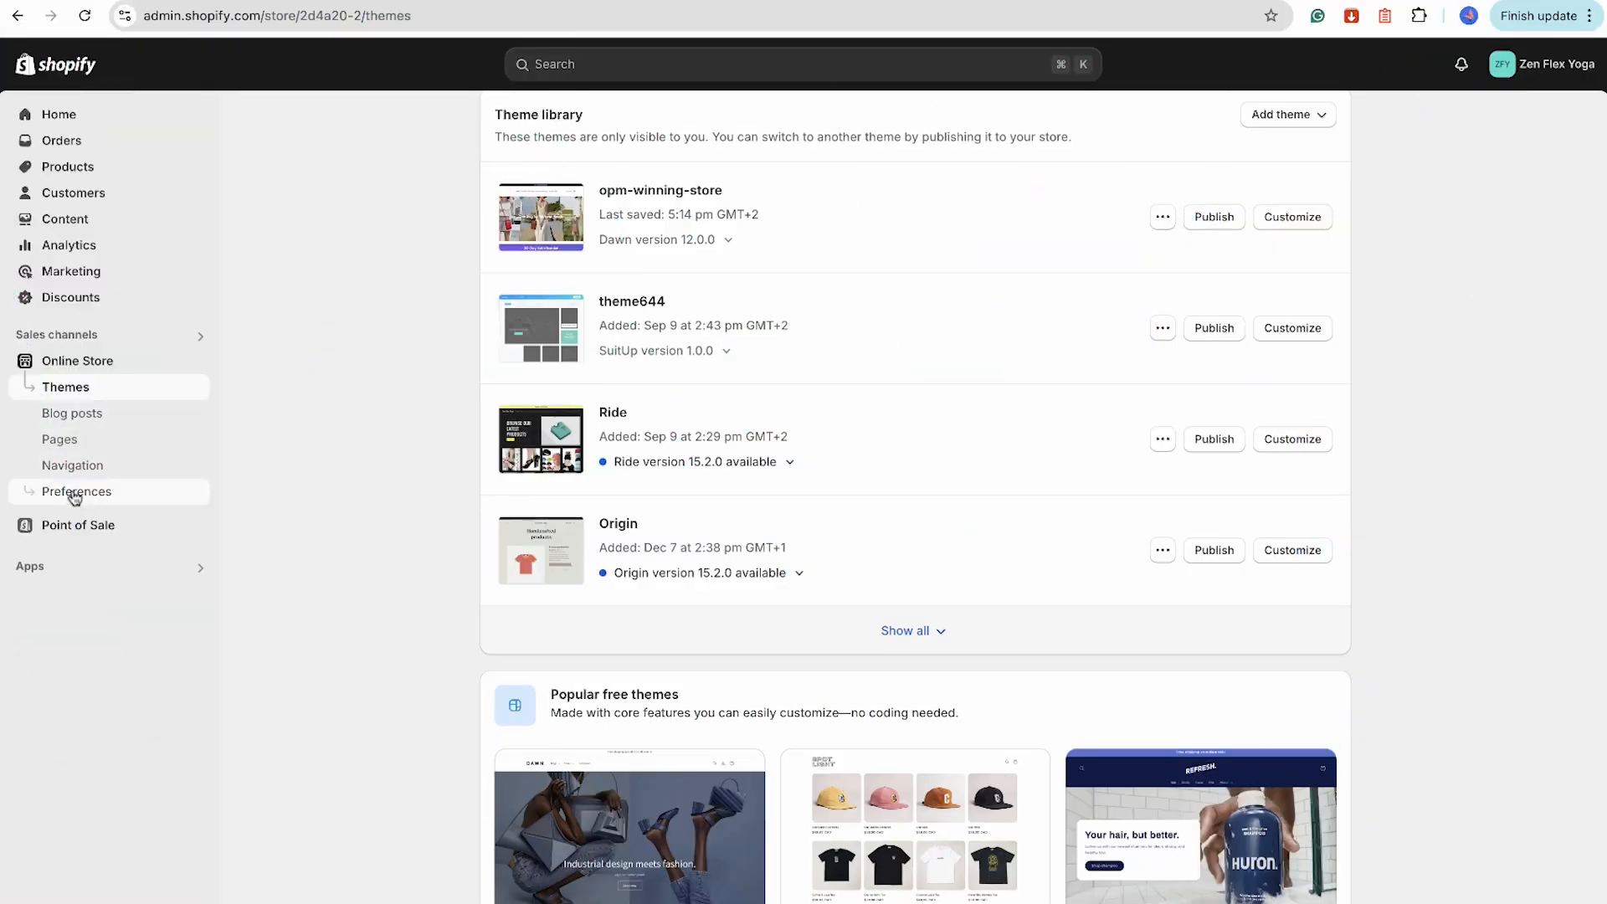
- Turn off the password restriction for visitors in the online store preferences and save the change
click(67, 490)
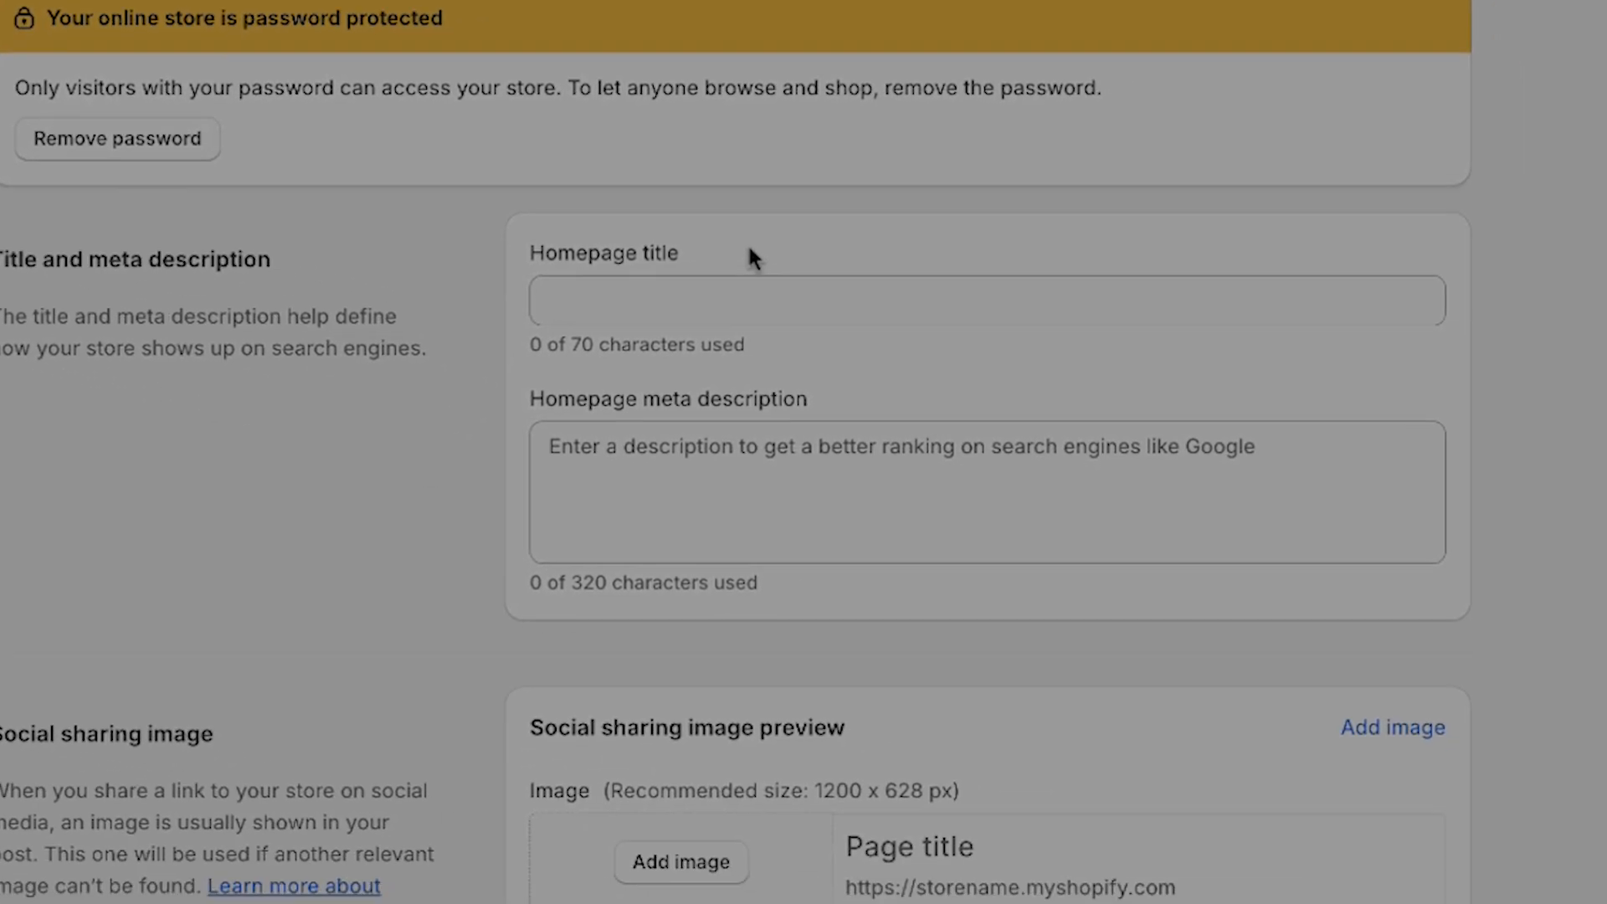
drag(748, 245, 513, 249)
click(513, 251)
drag(709, 354, 383, 358)
click(485, 409)
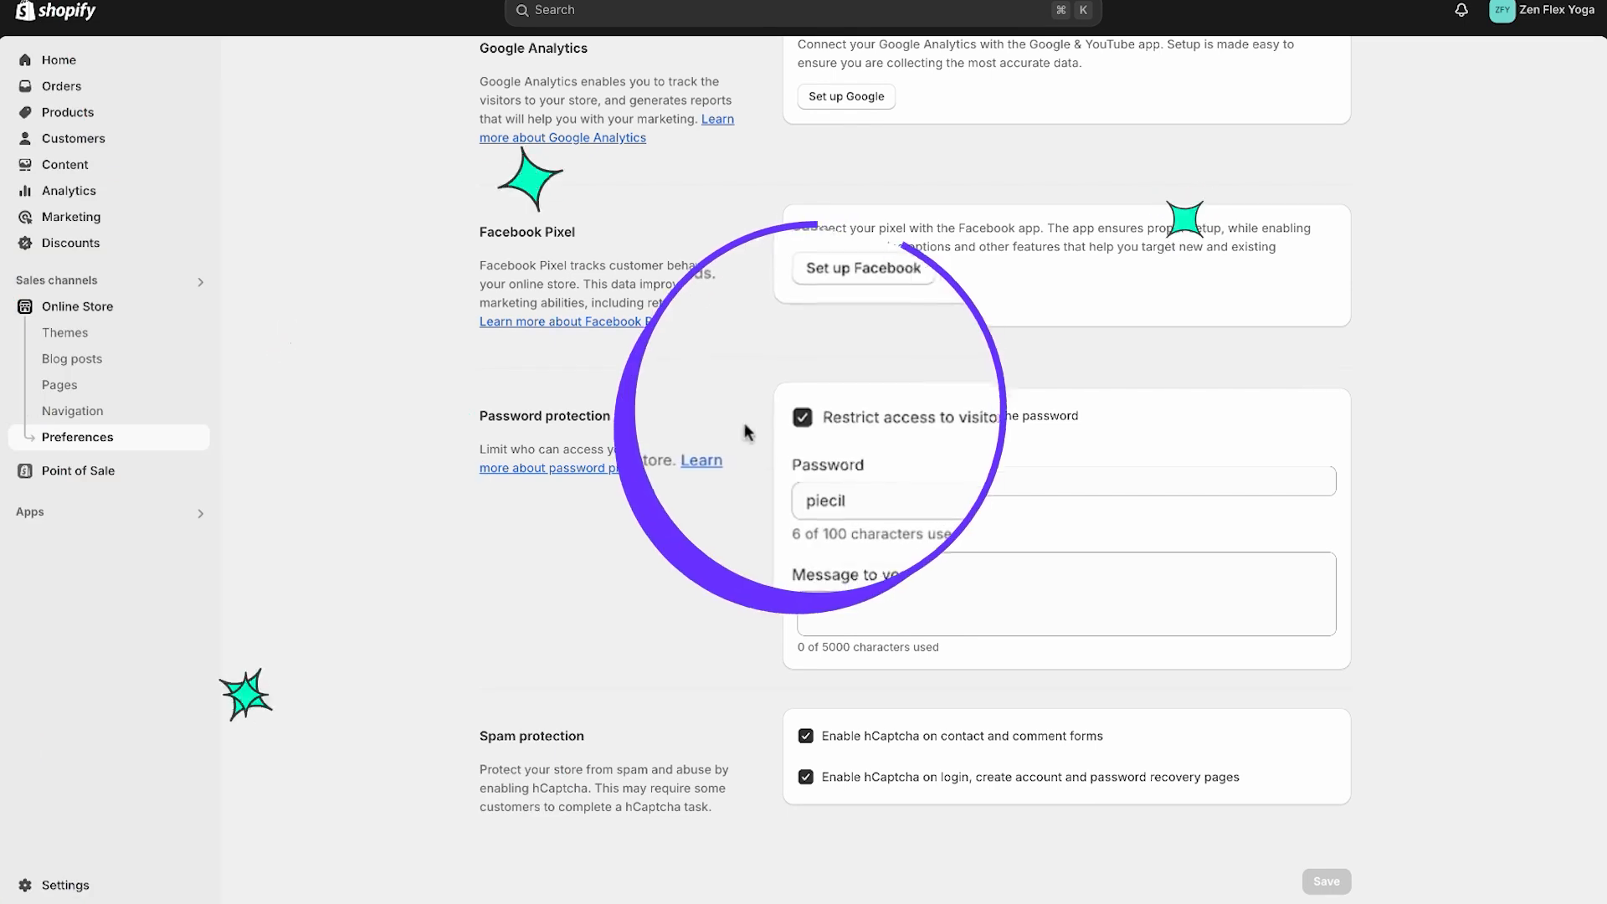
click(805, 417)
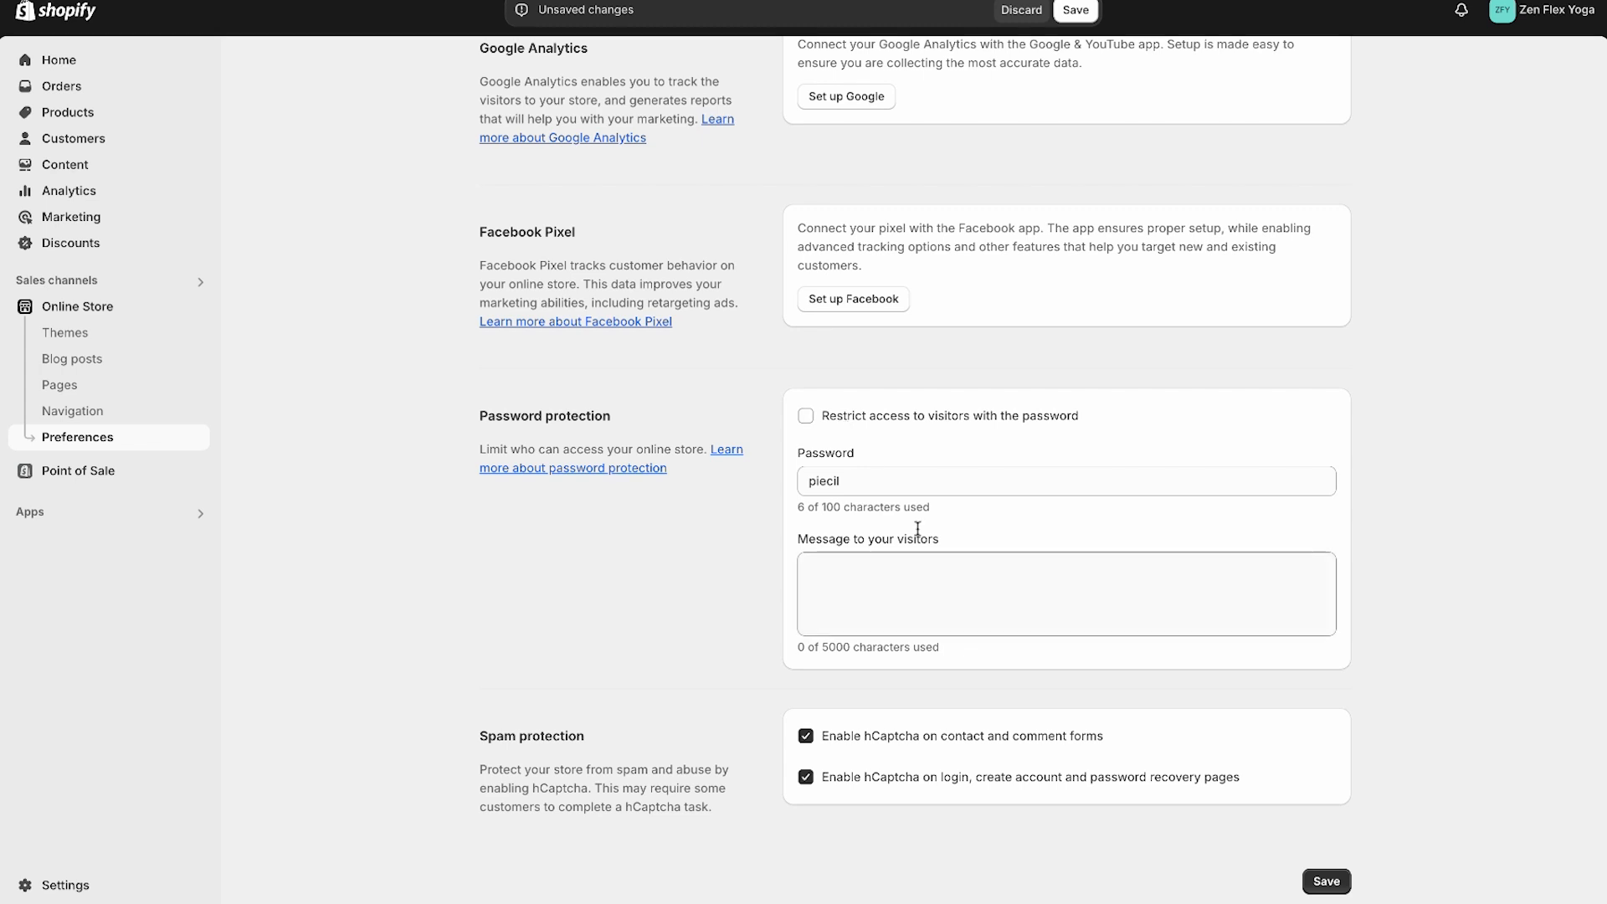
click(1320, 881)
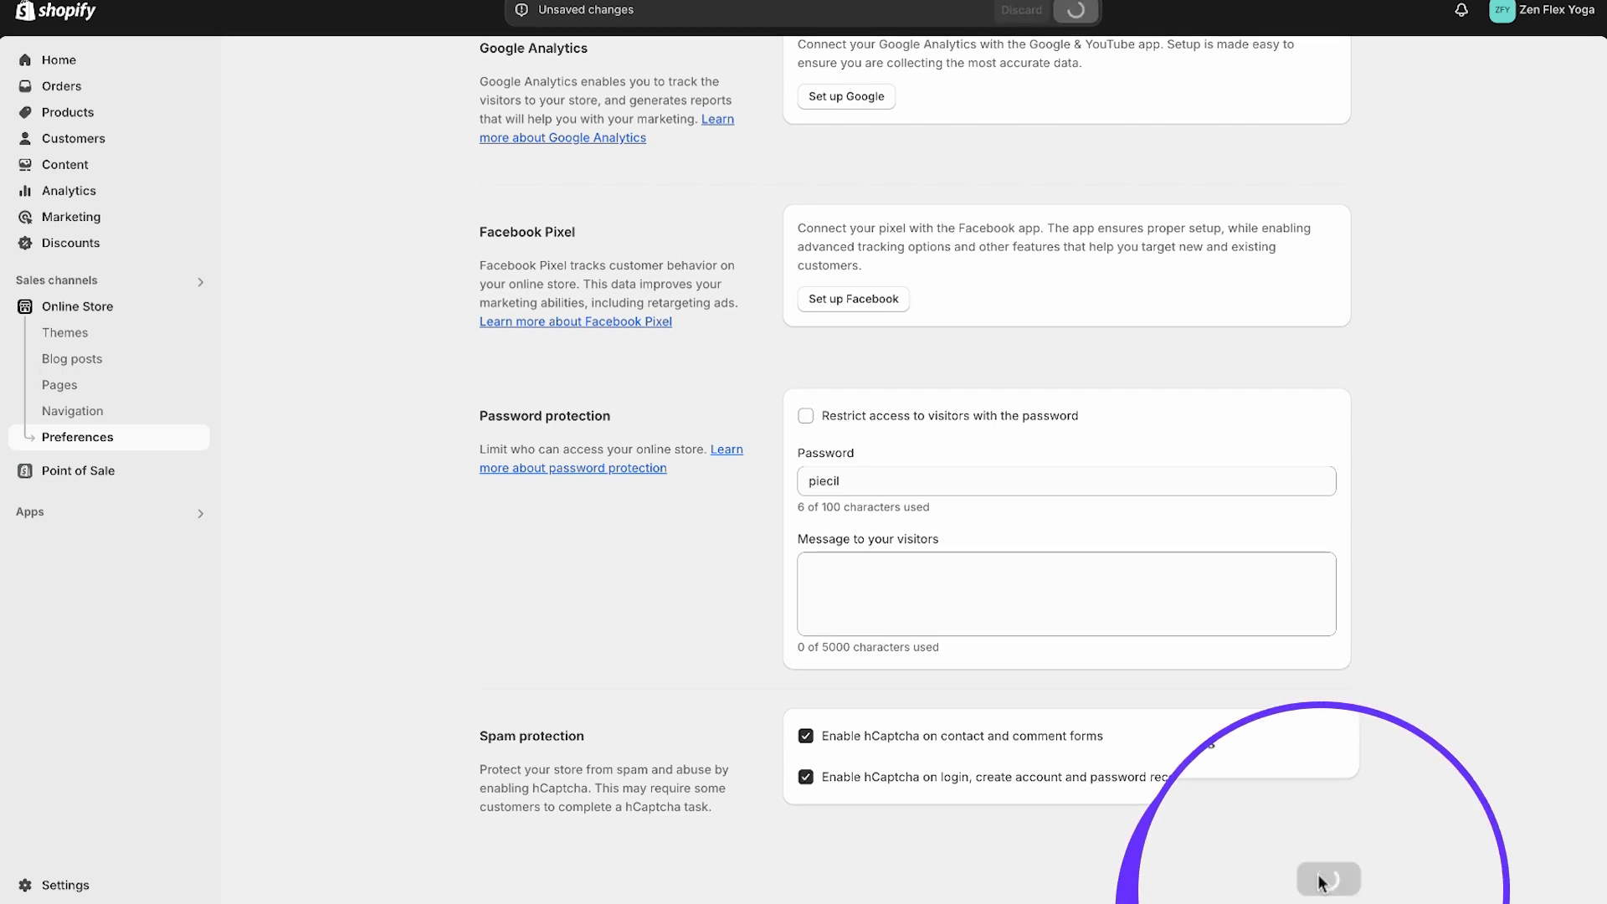